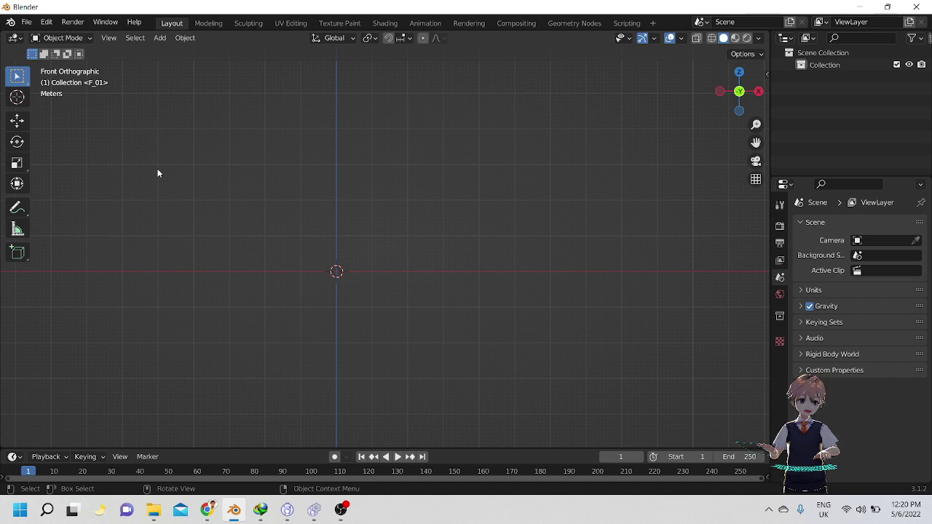
Create a new General file without saving the changes to the current one.
click(27, 24)
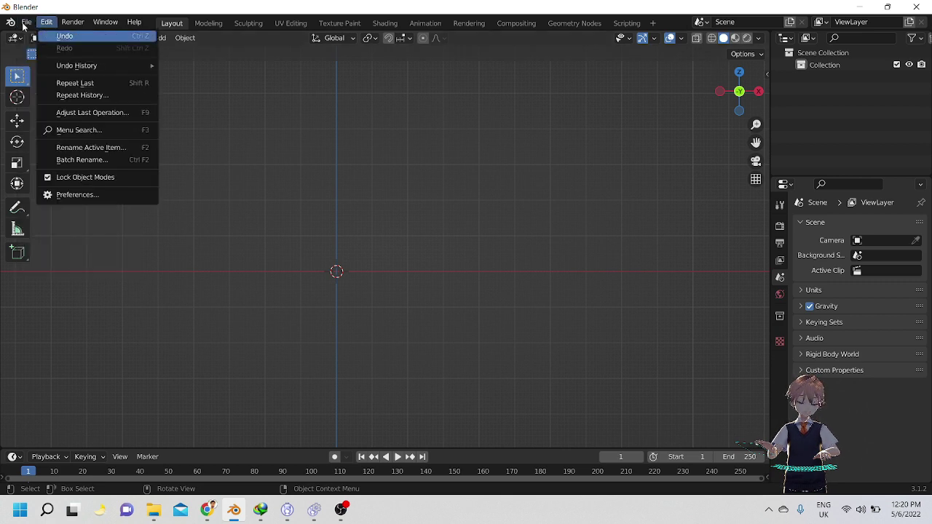
click(22, 24)
click(26, 24)
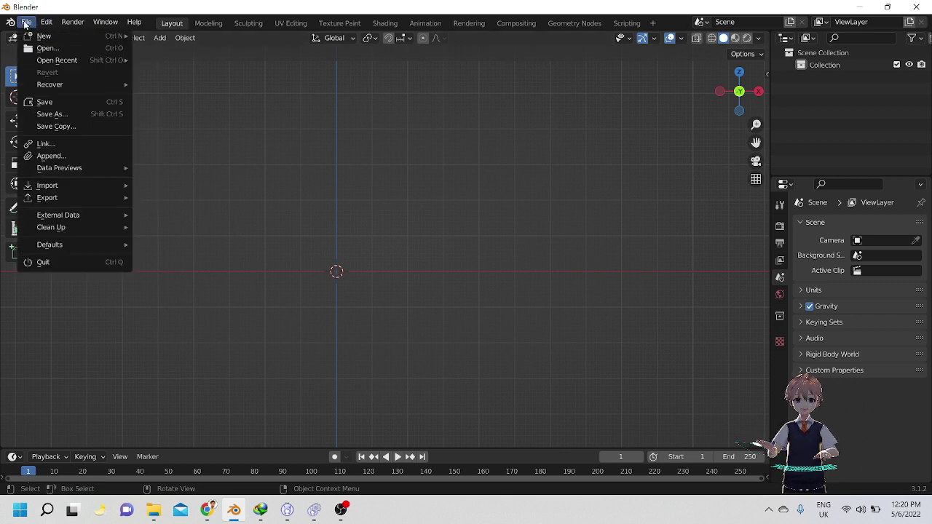
mouse_move(44, 38)
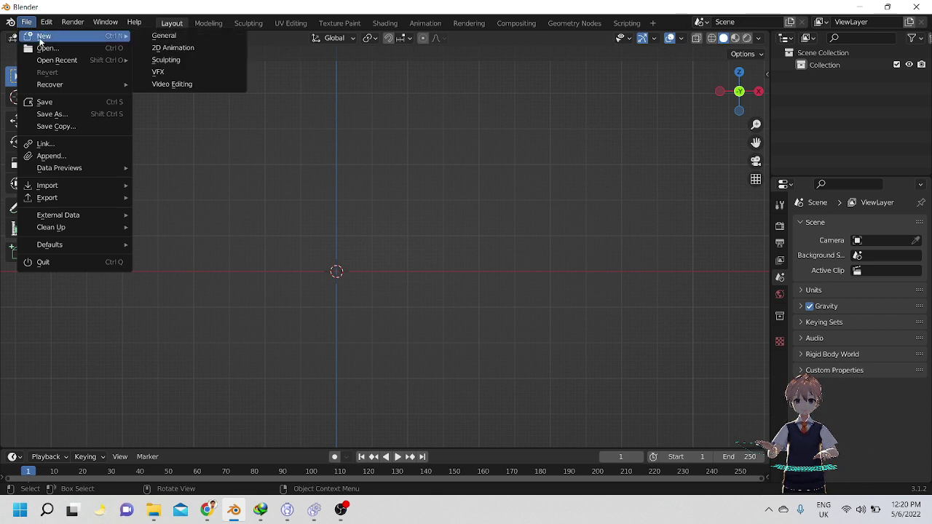
click(163, 36)
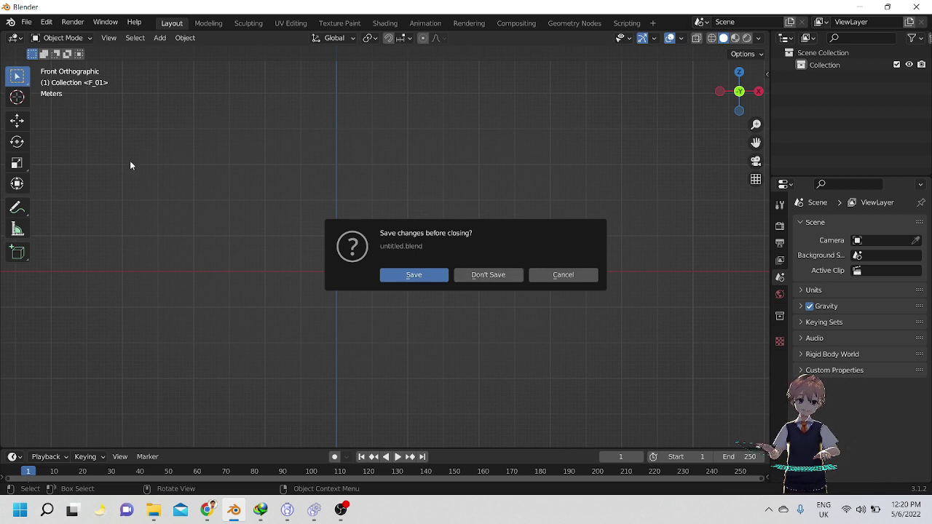
click(487, 276)
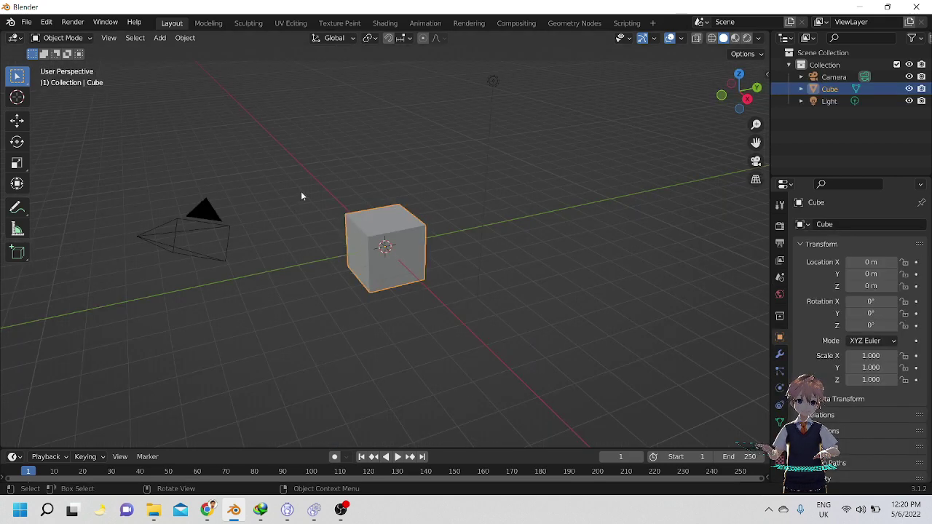
Delete all the default objects from the scene: the cube, camera and light.
middle_drag(301, 195, 366, 236)
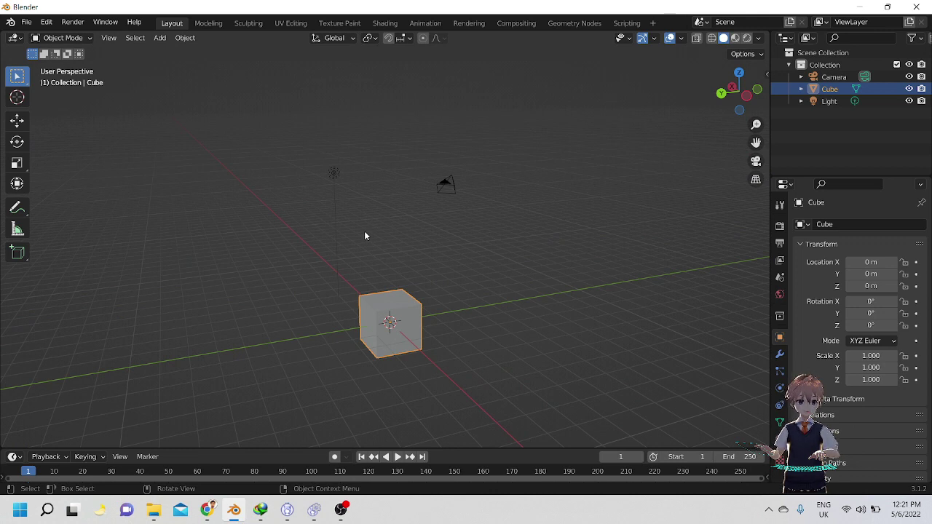
key(a)
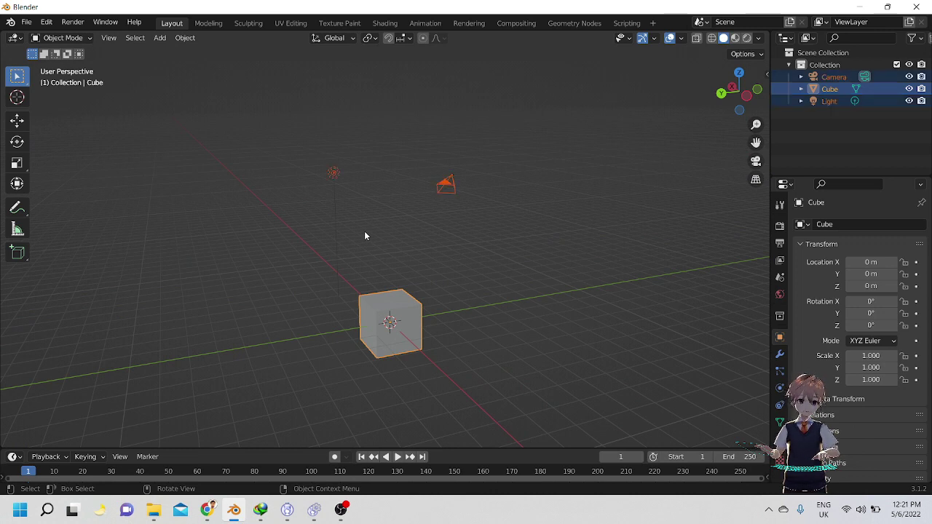
key(x)
click(364, 232)
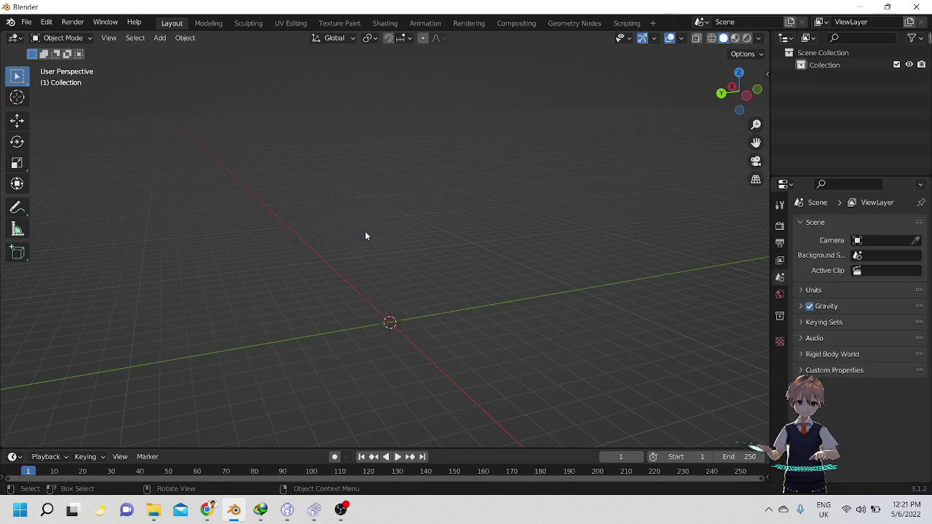
Enable the Screencast Keys overlay in the viewport sidebar settings and hide the sidebar again.
middle_drag(453, 242, 505, 222)
key(n)
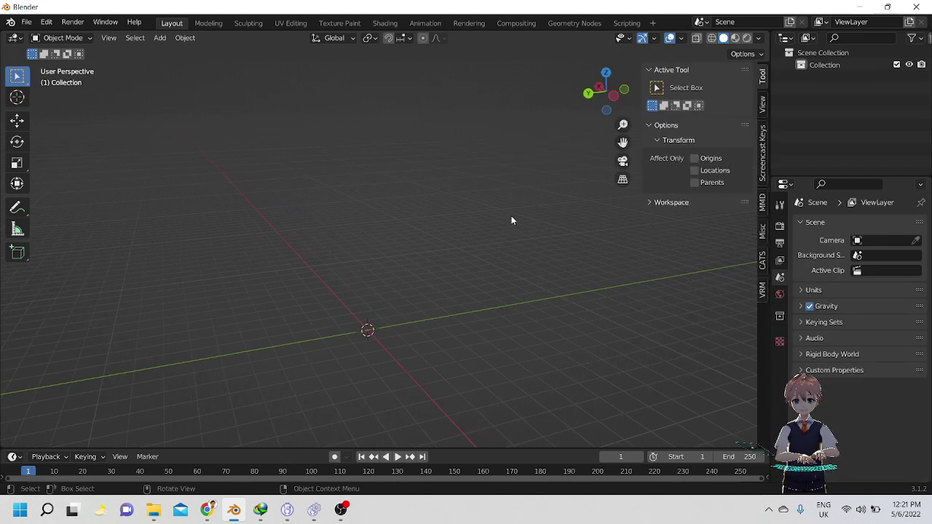
click(762, 152)
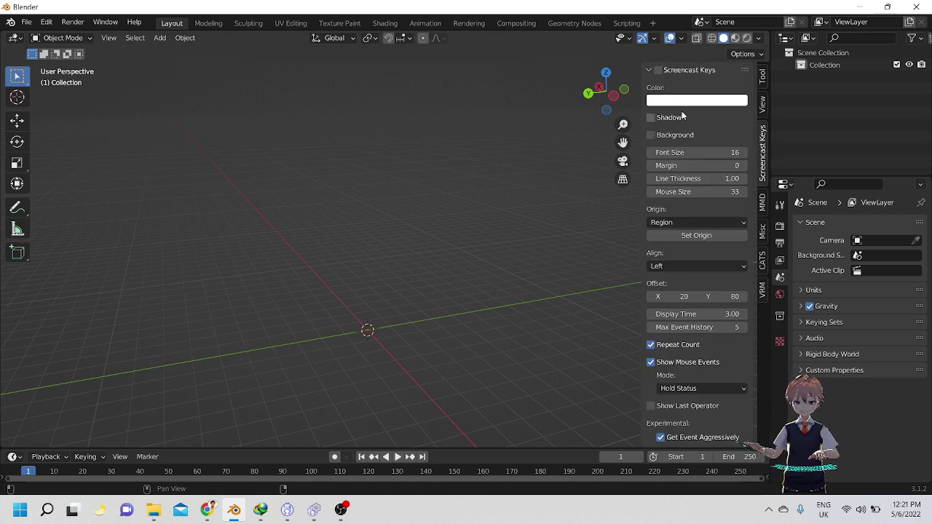
click(658, 70)
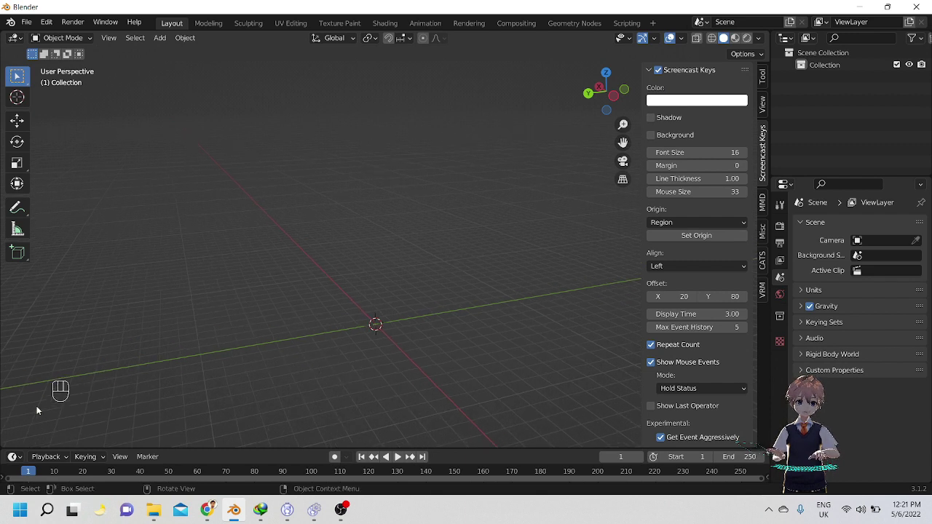
alt+shift+drag(556, 264, 531, 284)
key(n)
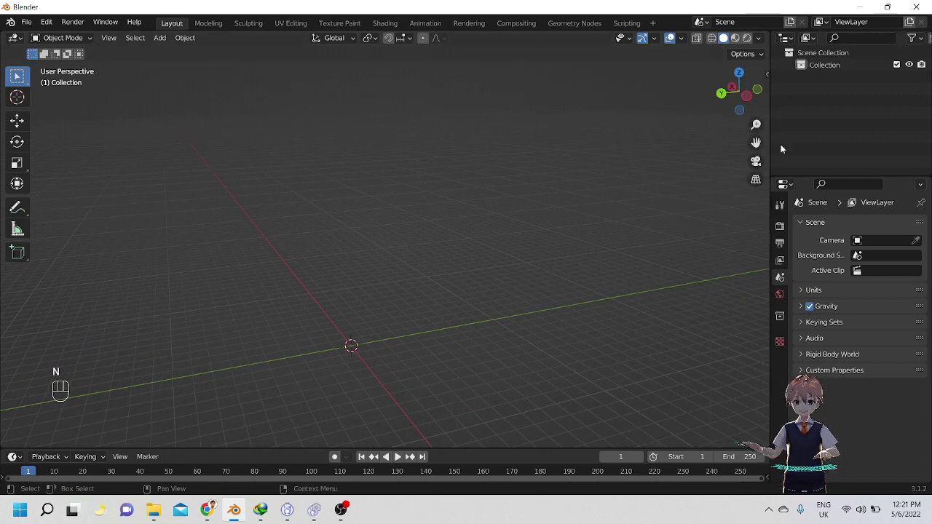
key(t)
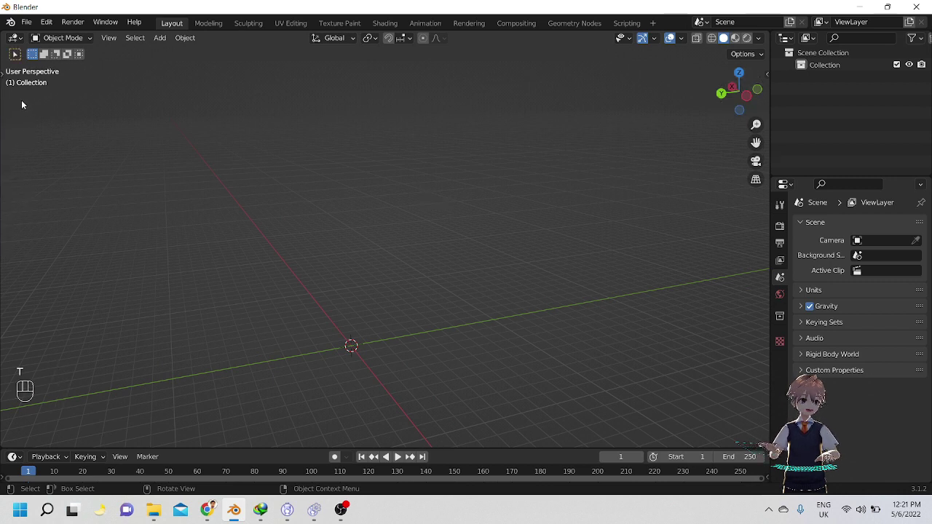
key(t)
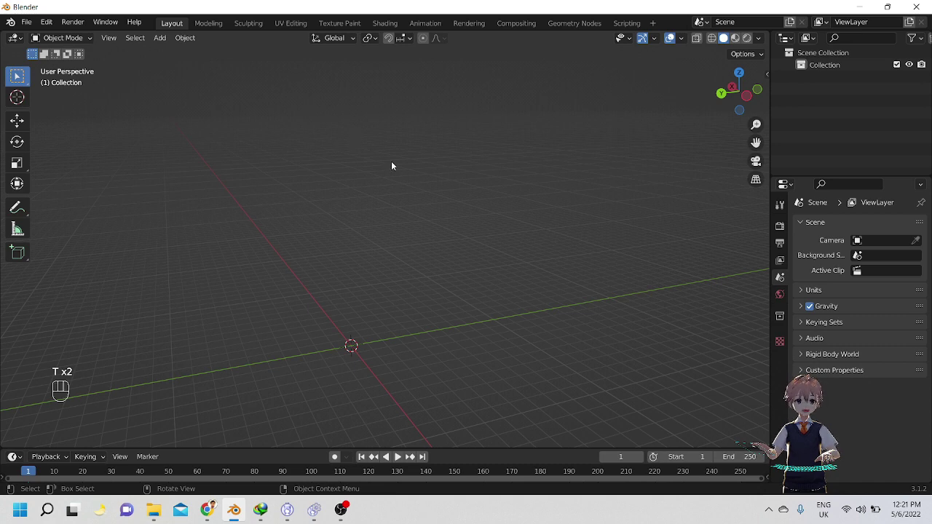
Switch the viewport to the front orthographic view with the world origin near its centre.
key(KP_1)
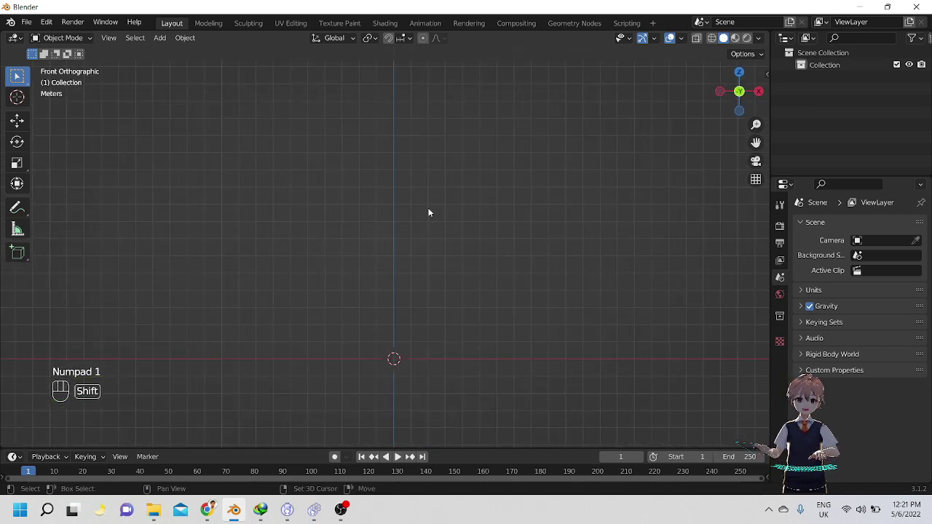
shift+middle_drag(448, 221, 434, 185)
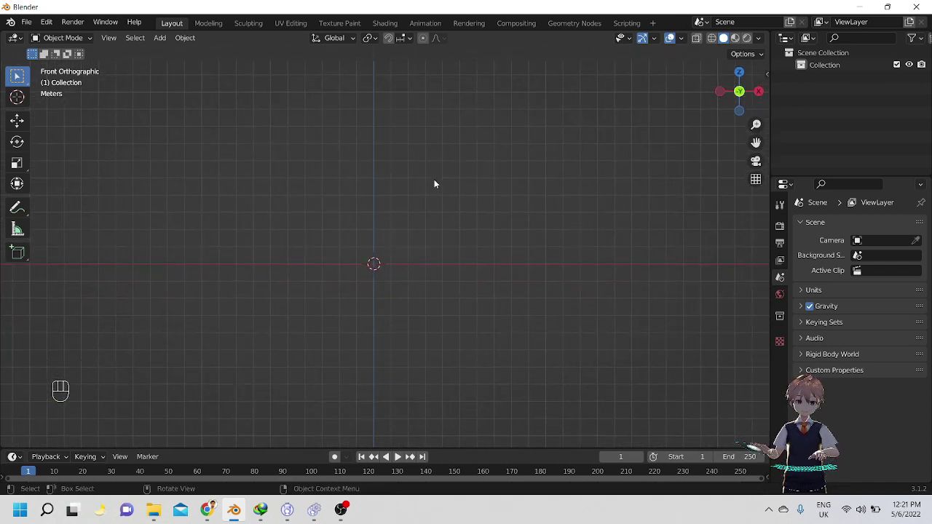
scroll(435, 180, down, 2)
scroll(435, 180, up, 4)
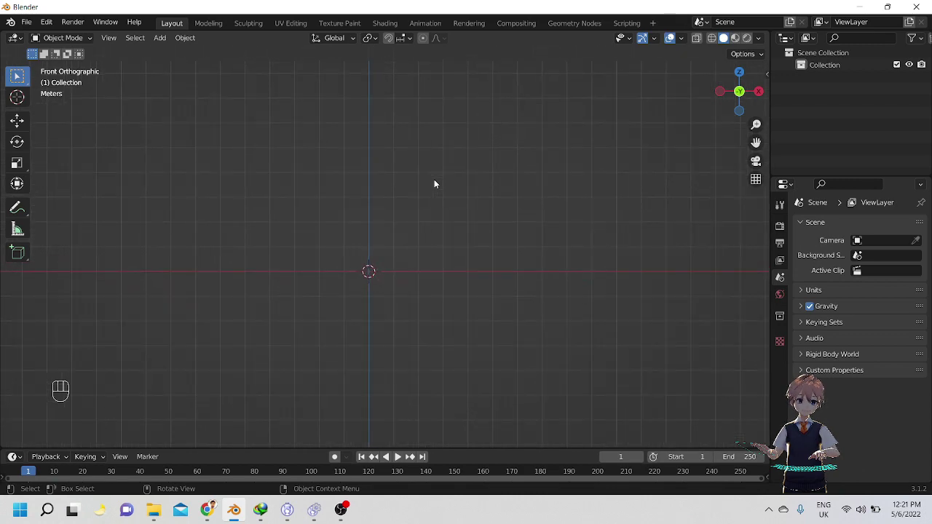
shift+middle_drag(492, 287, 505, 243)
shift+middle_drag(427, 221, 536, 212)
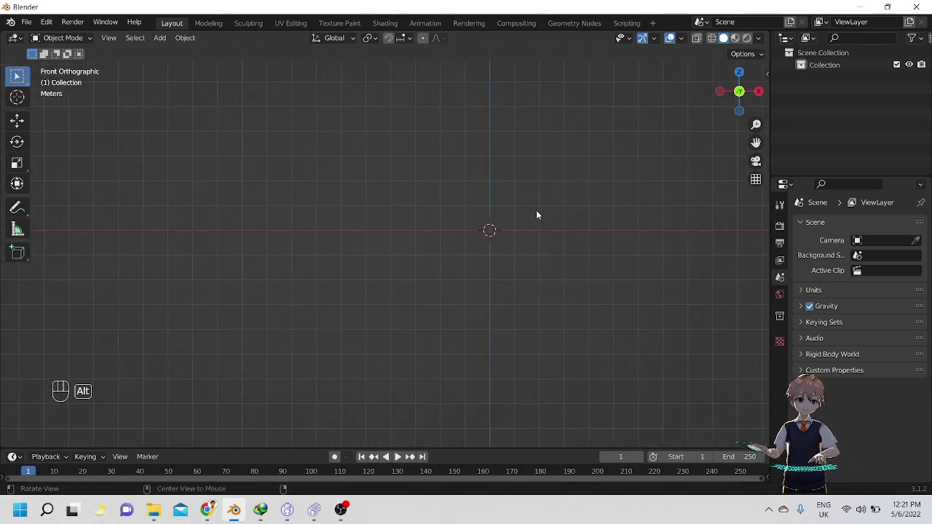
shift+middle_drag(617, 240, 519, 248)
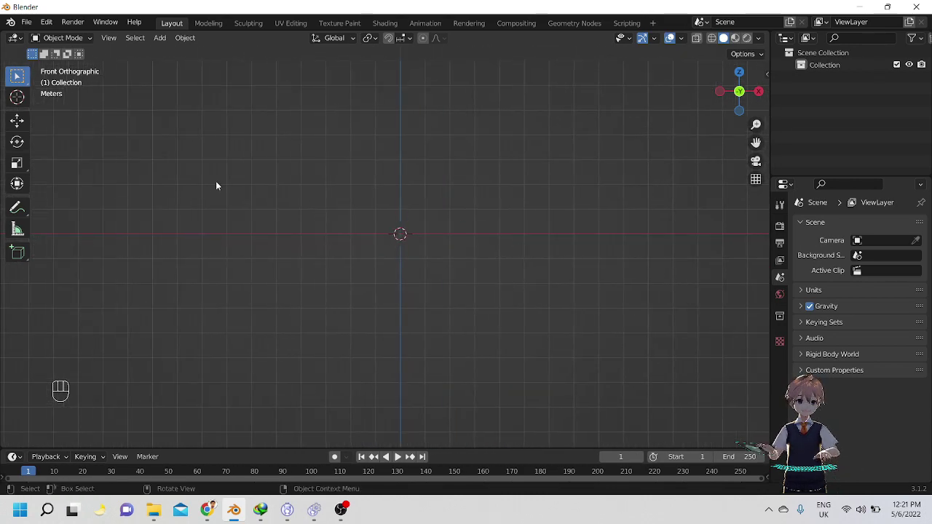
Add the reference image ezgif.com-gif-maker.jpg from the Duck Model folder on the Desktop, aligned to the view.
key(shift+a)
mouse_move(234, 173)
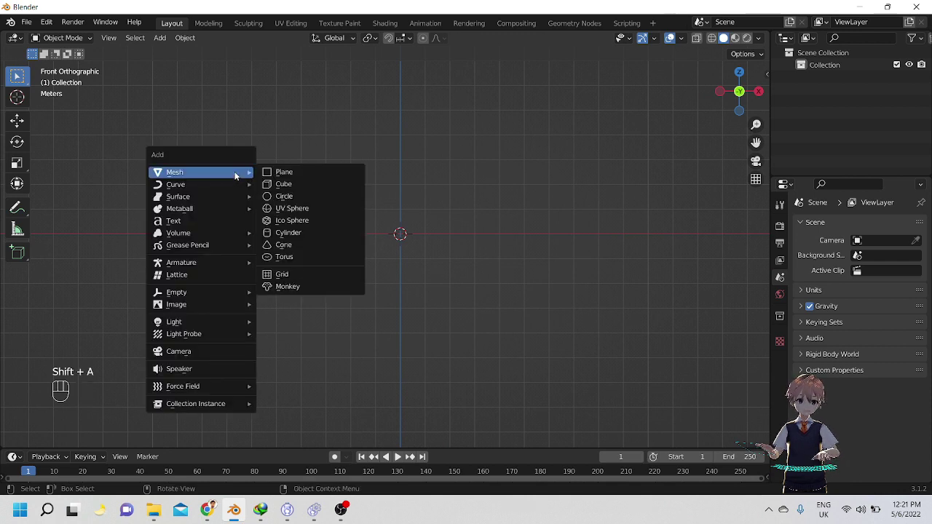
mouse_move(213, 307)
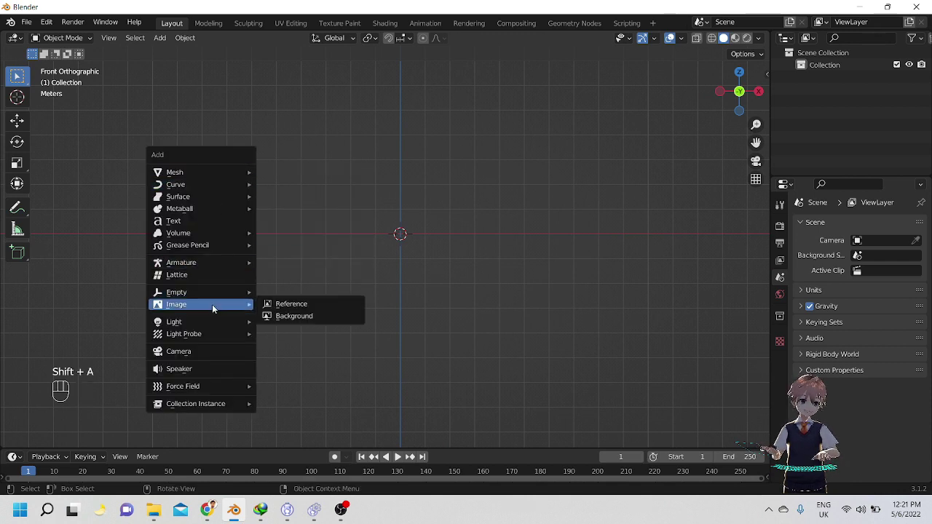
click(282, 306)
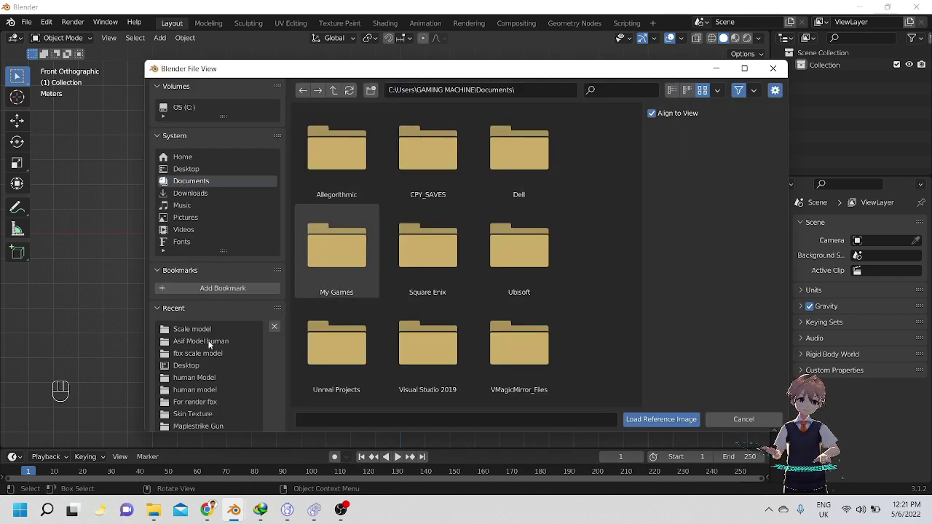
click(187, 170)
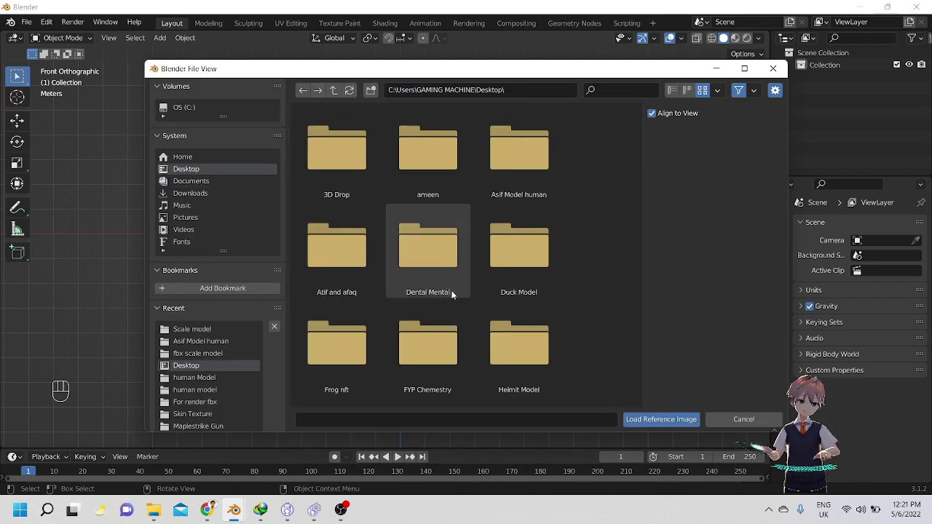
scroll(540, 327, down, 2)
scroll(552, 328, down, 2)
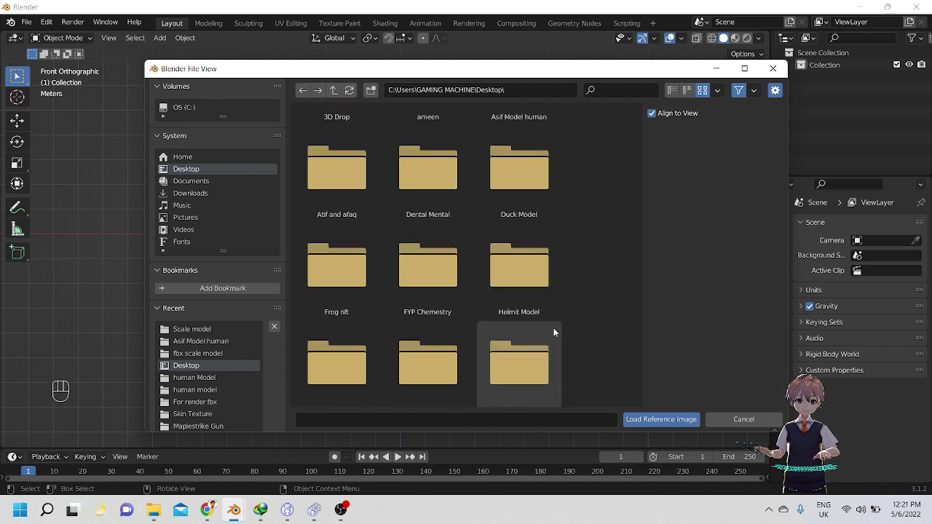
scroll(515, 291, up, 4)
click(515, 284)
double_click(515, 283)
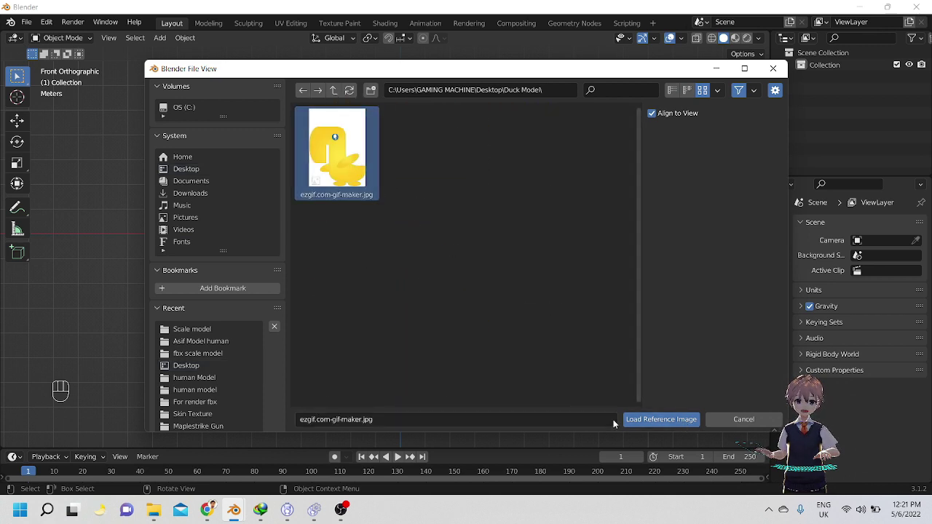
click(659, 420)
Move the duck reference image back along the Y axis to about 2.65 m.
scroll(398, 278, up, 3)
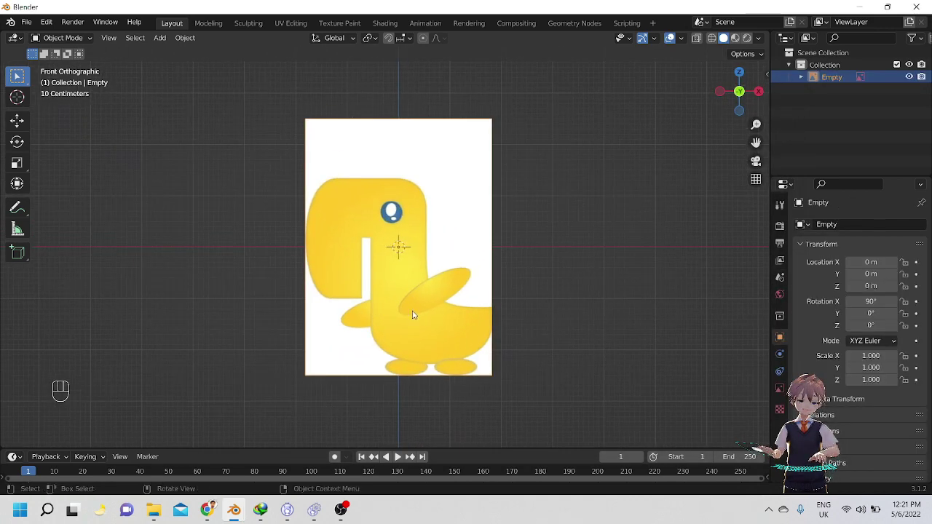
scroll(397, 279, down, 2)
alt+middle_drag(398, 278, 383, 261)
scroll(383, 259, up, 3)
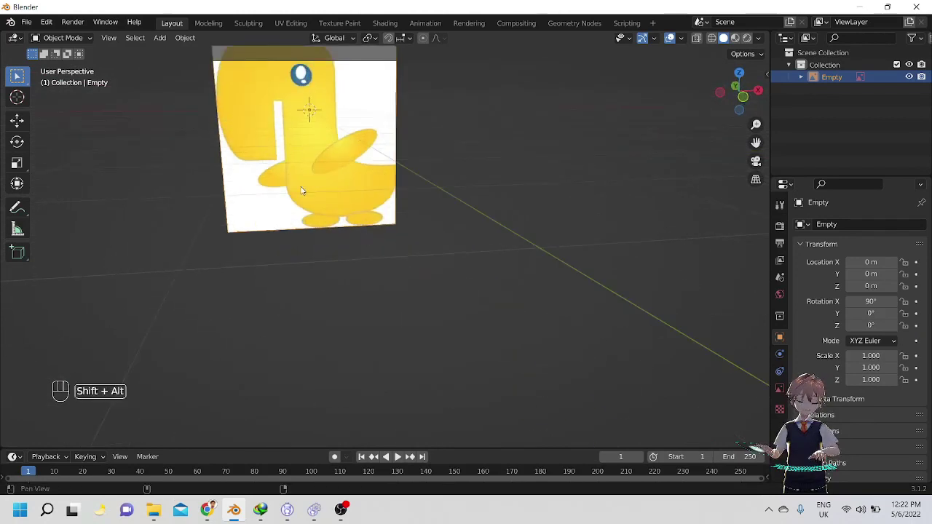
alt+shift+middle_drag(302, 192, 408, 351)
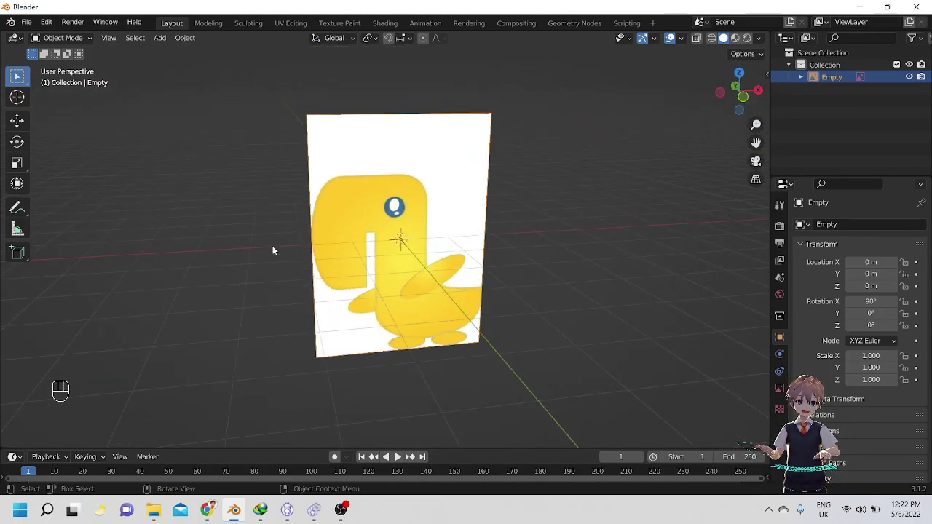
click(17, 121)
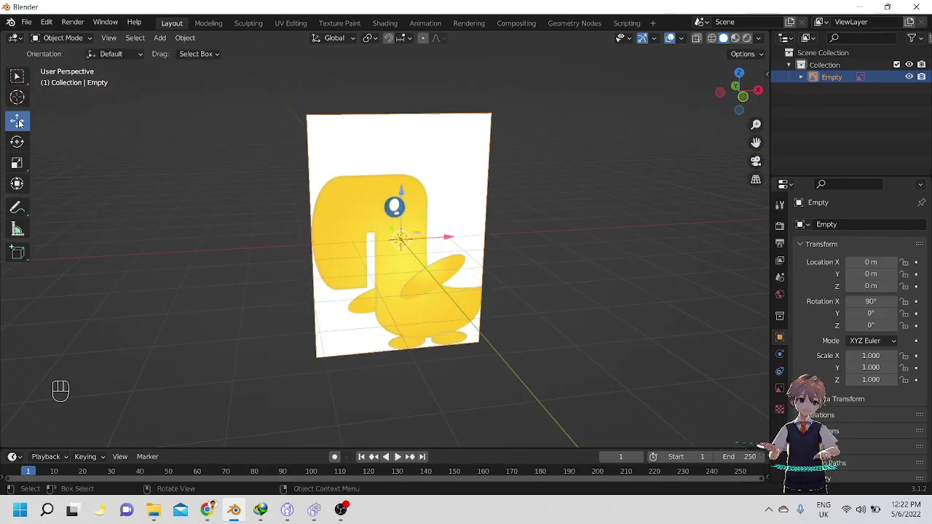
alt+middle_drag(129, 162, 311, 231)
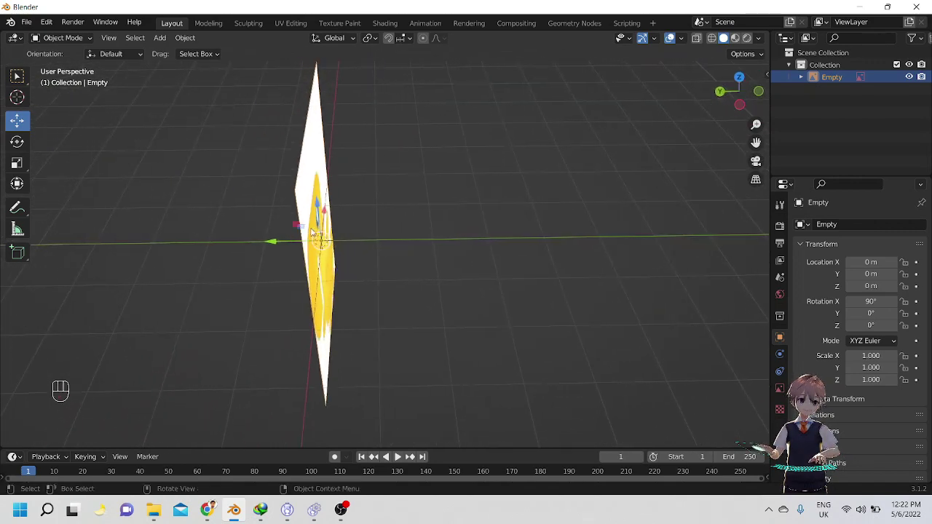
drag(276, 244, 108, 241)
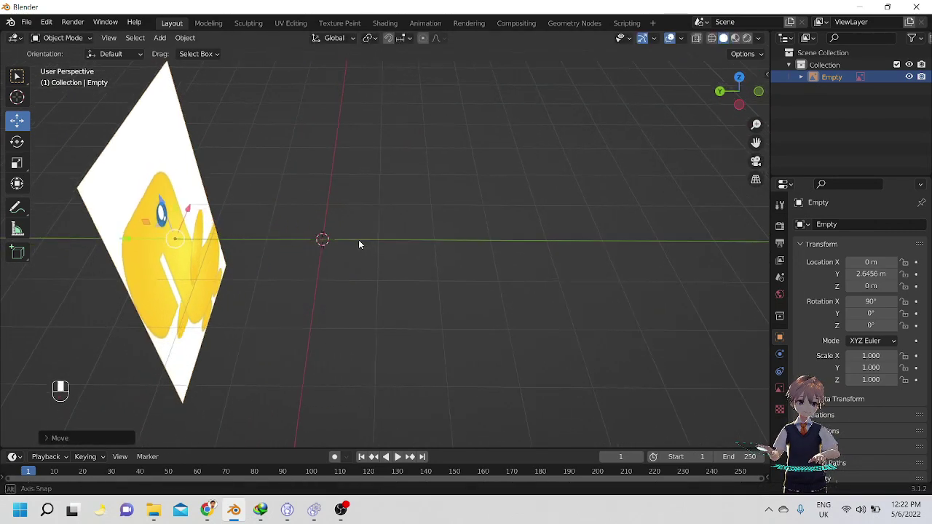
alt+middle_drag(358, 243, 250, 232)
In front view, raise the duck reference image along the Z axis to about 1.25 m.
key(KP_1)
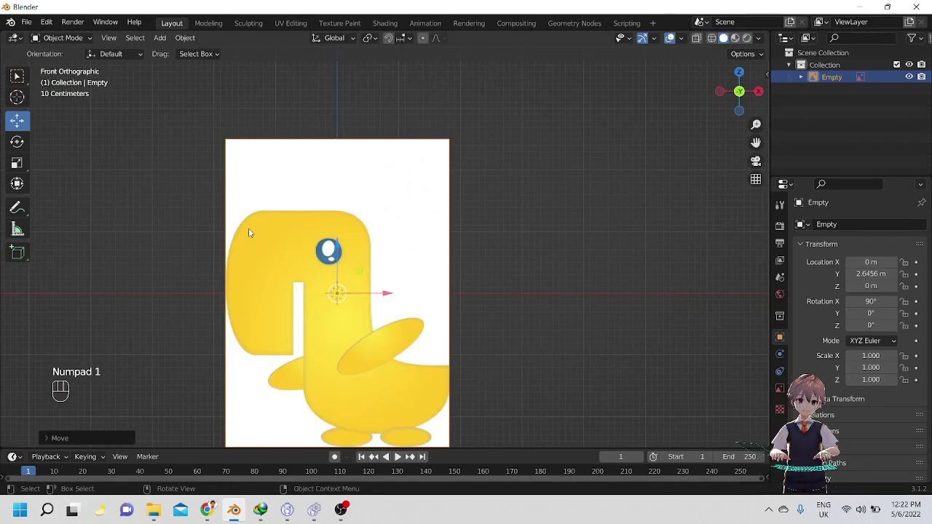
alt+shift+middle_drag(447, 306, 477, 189)
scroll(476, 190, up, 4)
alt+shift+middle_drag(469, 239, 497, 305)
scroll(498, 282, down, 4)
drag(397, 219, 397, 197)
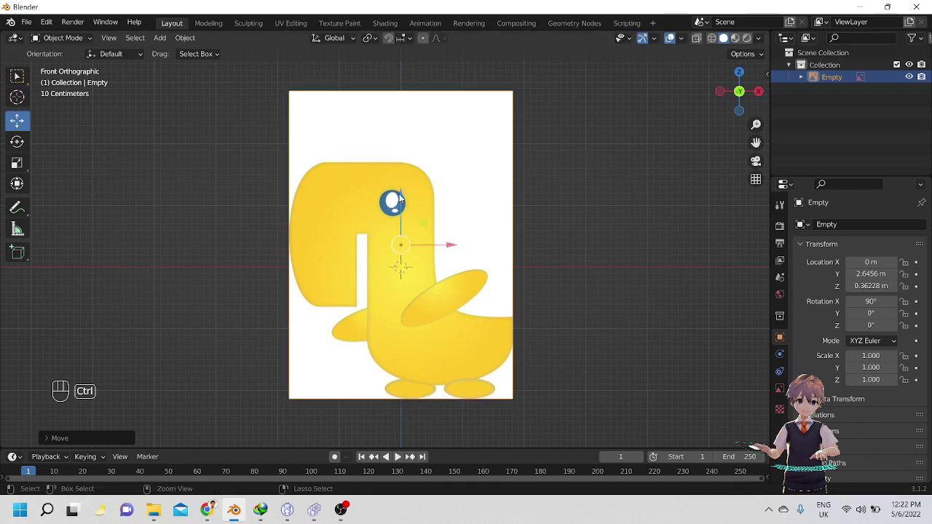
key(ctrl+z)
mouse_move(399, 198)
shift+middle_down()
mouse_move(399, 148)
mouse_move(405, 197)
shift+middle_up()
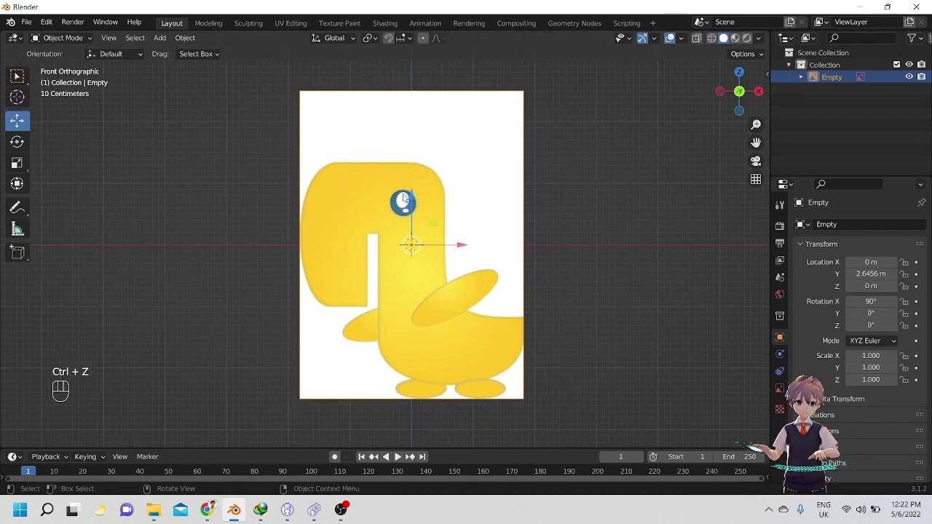
drag(413, 201, 413, 124)
scroll(471, 255, up, 2)
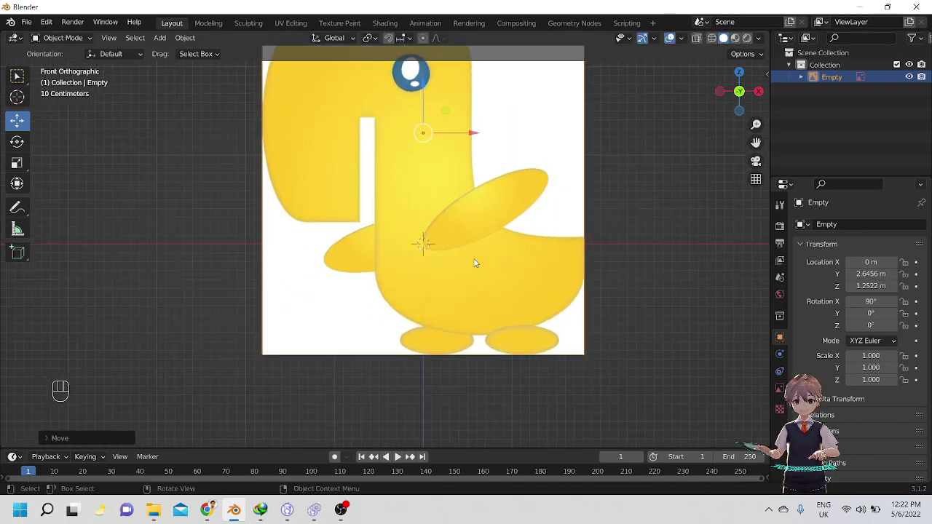
Add a cube mesh at the world origin in front of the duck reference image.
scroll(477, 259, down, 3)
scroll(517, 255, up, 1)
shift+middle_drag(508, 202, 478, 252)
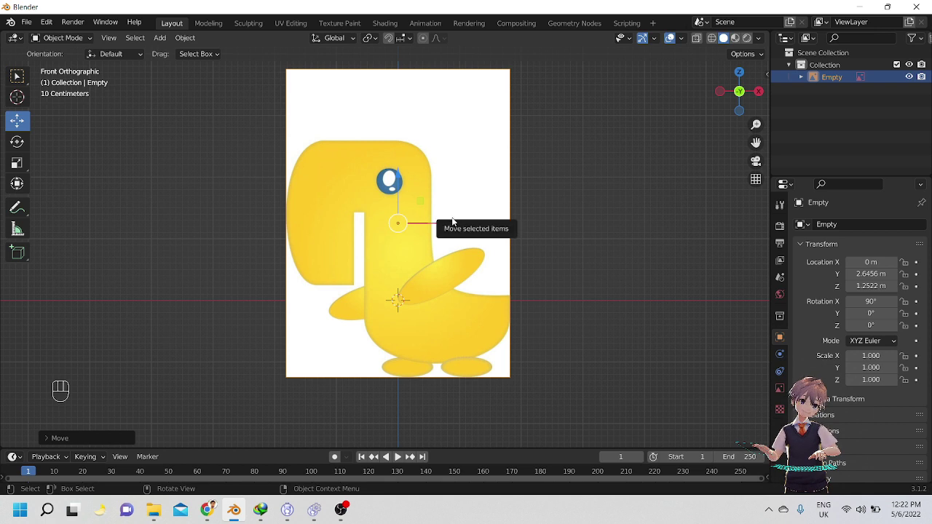
key(shift+a)
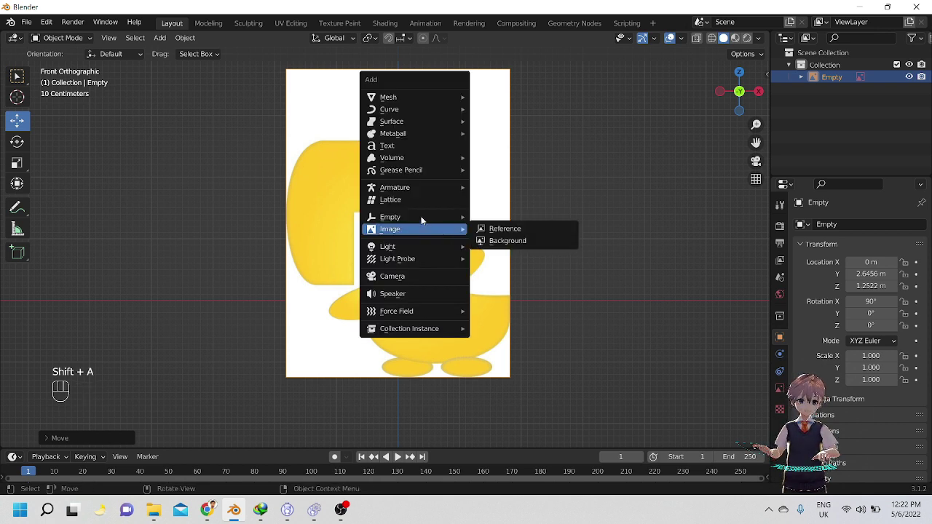
mouse_move(418, 95)
click(503, 111)
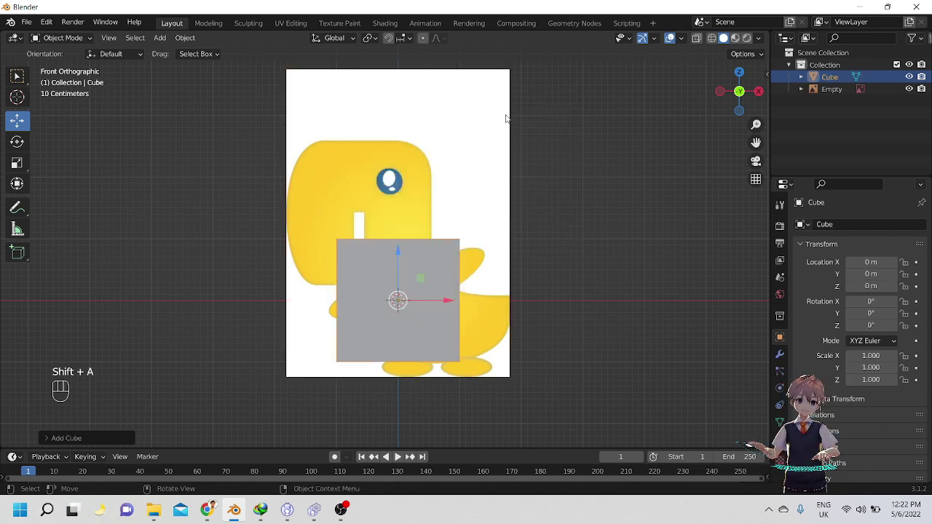
Scale the cube down uniformly to about 0.343.
scroll(499, 292, up, 3)
scroll(536, 324, down, 4)
scroll(425, 254, up, 5)
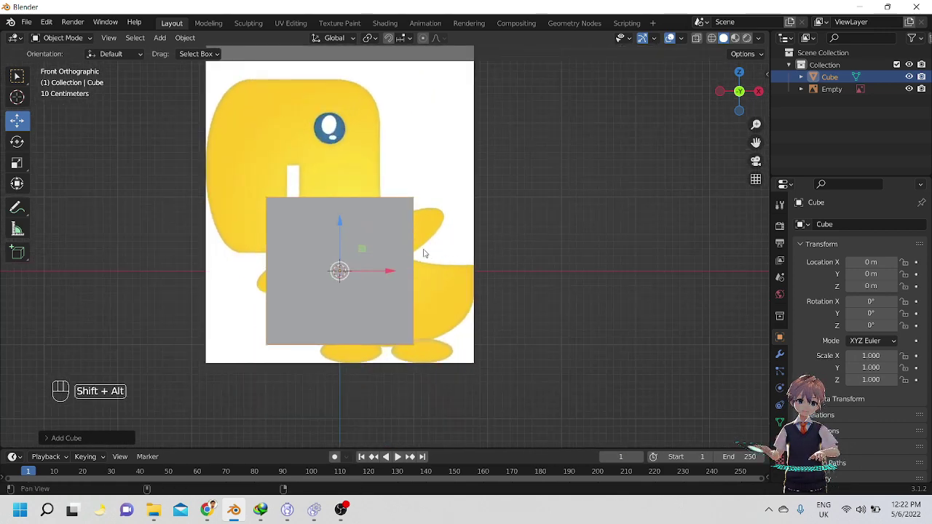
scroll(468, 208, down, 2)
shift+middle_drag(470, 211, 519, 282)
key(s)
click(516, 269)
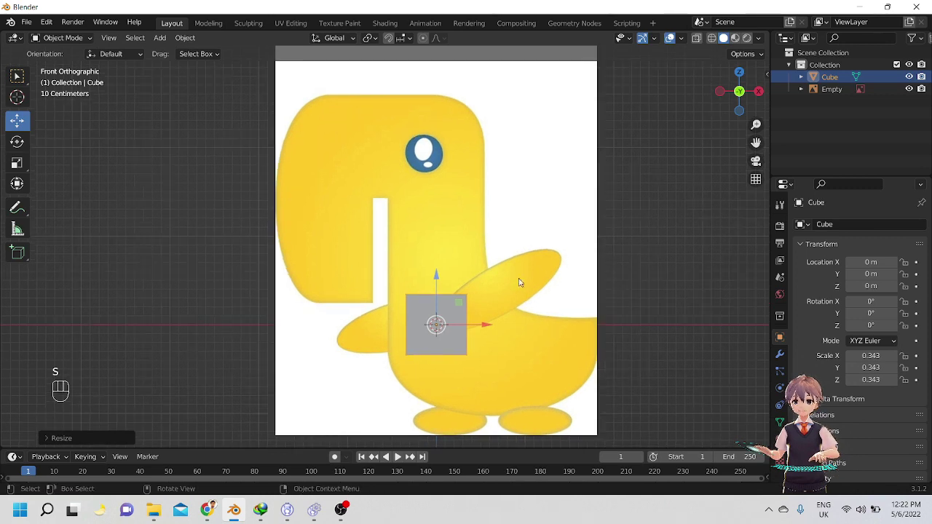
Move the cube onto the lower end of the duck's beak, at about X -1.04 m and Z 0.59 m.
key(g)
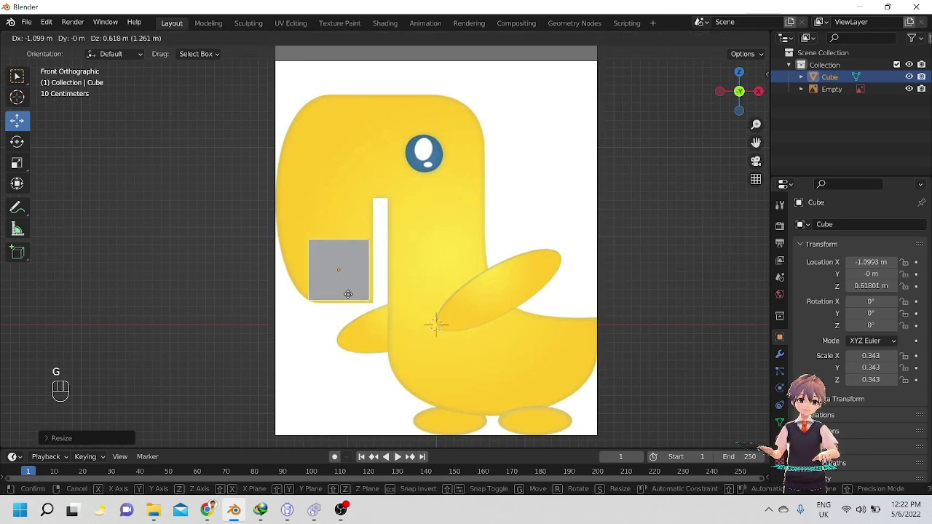
click(353, 296)
scroll(375, 302, up, 3)
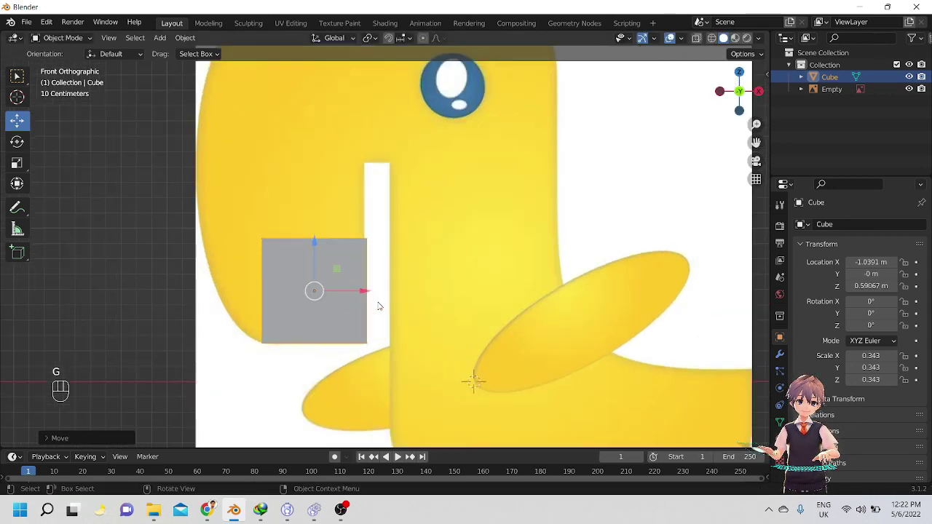
shift+middle_drag(379, 302, 488, 315)
scroll(487, 315, up, 3)
scroll(450, 231, down, 1)
mouse_move(476, 277)
shift+middle_down()
mouse_move(452, 230)
mouse_move(472, 277)
mouse_move(516, 286)
mouse_move(404, 203)
shift+middle_up()
Enter Edit Mode on the cube and switch the viewport to wireframe shading.
key(Tab)
scroll(515, 286, up, 3)
scroll(399, 201, down, 1)
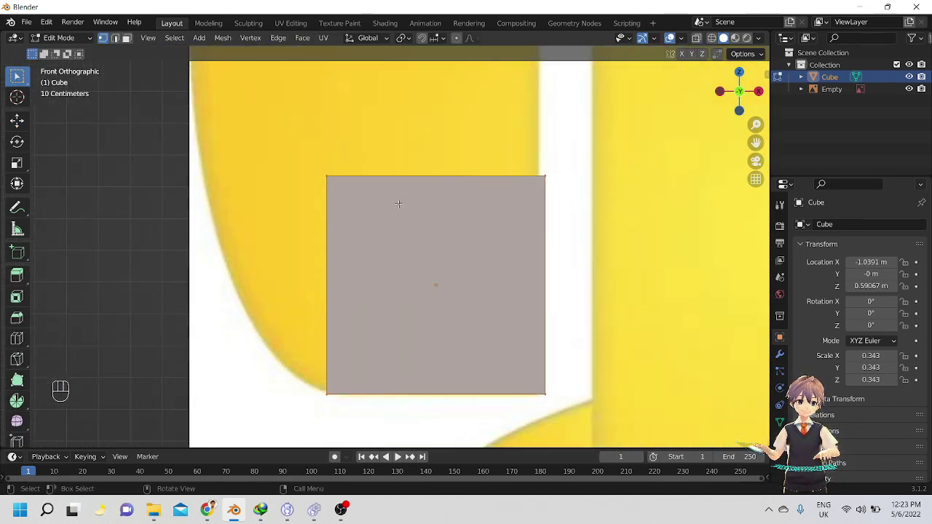
key(z)
click(211, 189)
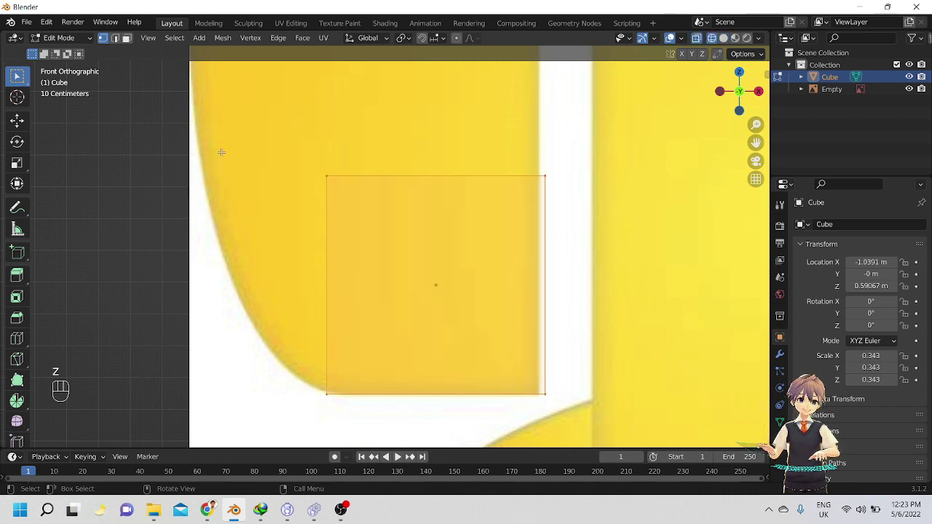
Box-select the cube's upper vertices and activate the Move tool in front view.
drag(225, 154, 629, 241)
shift+middle_drag(628, 241, 631, 248)
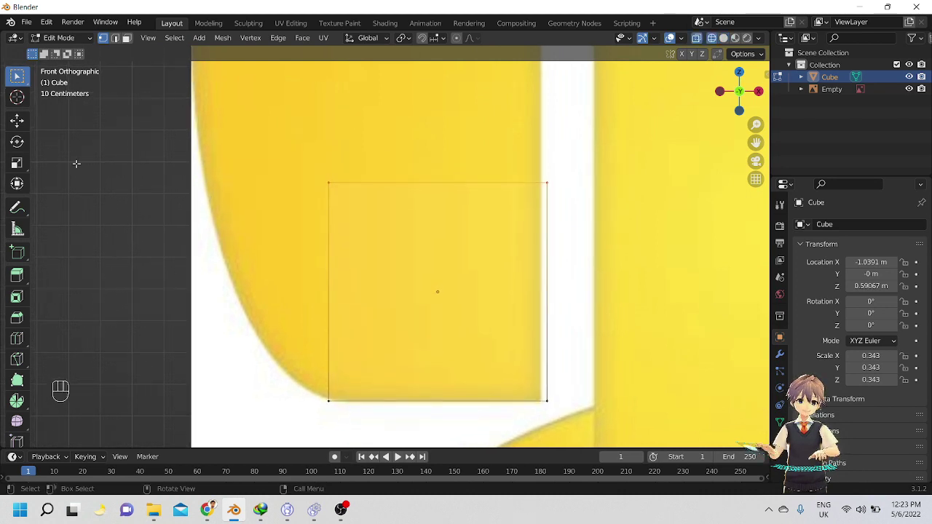
click(18, 120)
alt+middle_drag(578, 271, 477, 262)
key(KP_1)
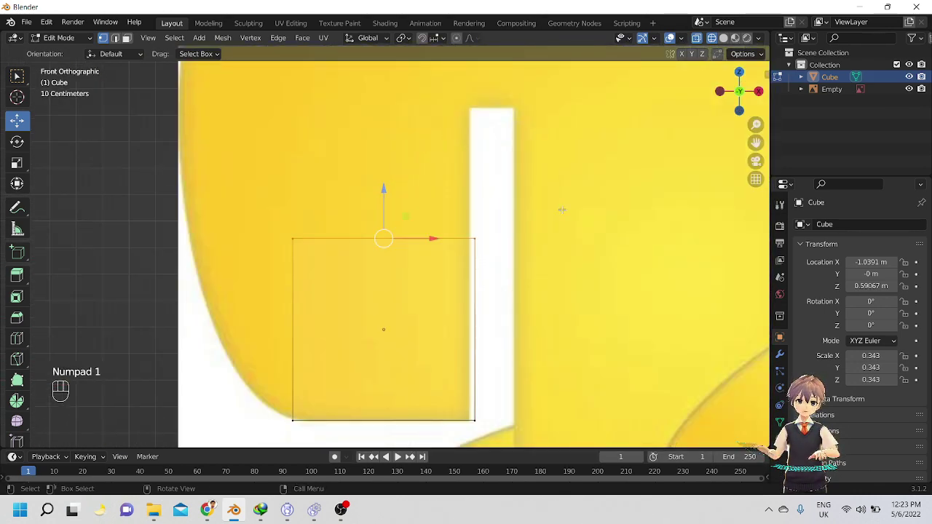
Try box selections on the cube's vertices and examine from several angles which ones the wireframe selection includes.
scroll(562, 210, down, 2)
alt+shift+drag(469, 216, 575, 166)
click(397, 222)
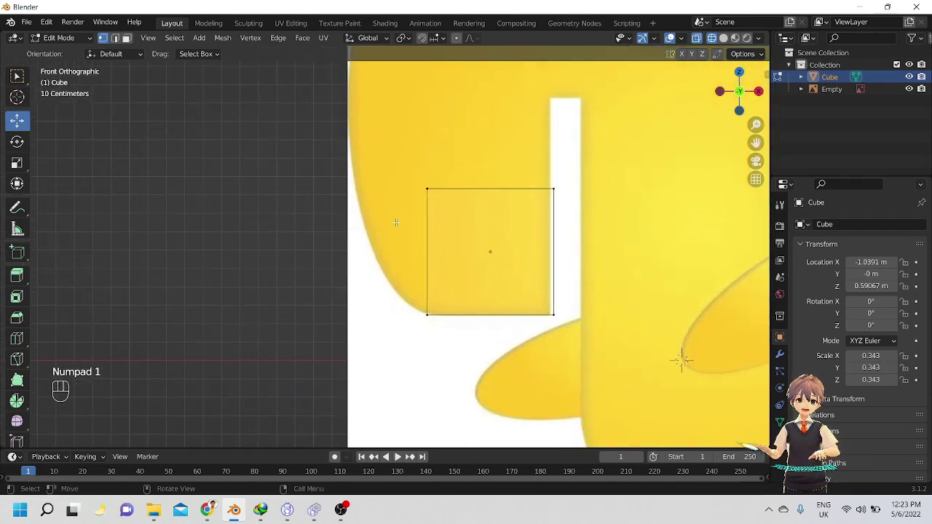
drag(355, 153, 356, 154)
drag(489, 366, 488, 368)
alt+shift+drag(488, 368, 420, 406)
scroll(420, 405, up, 2)
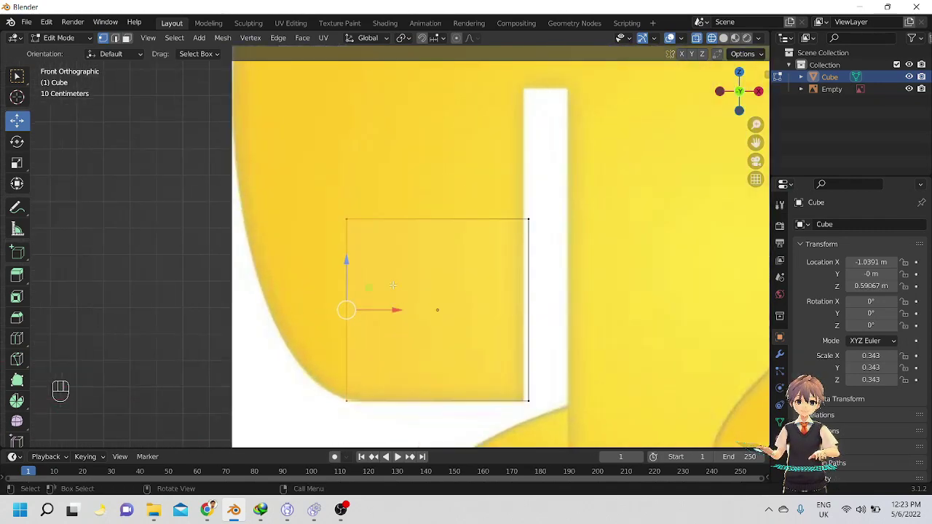
scroll(393, 280, up, 2)
alt+shift+drag(392, 278, 354, 214)
scroll(408, 200, down, 2)
alt+shift+drag(446, 188, 299, 227)
alt+shift+drag(298, 228, 325, 219)
alt+middle_drag(325, 219, 647, 226)
key(KP_1)
scroll(647, 227, down, 6)
shift+middle_drag(702, 182, 647, 272)
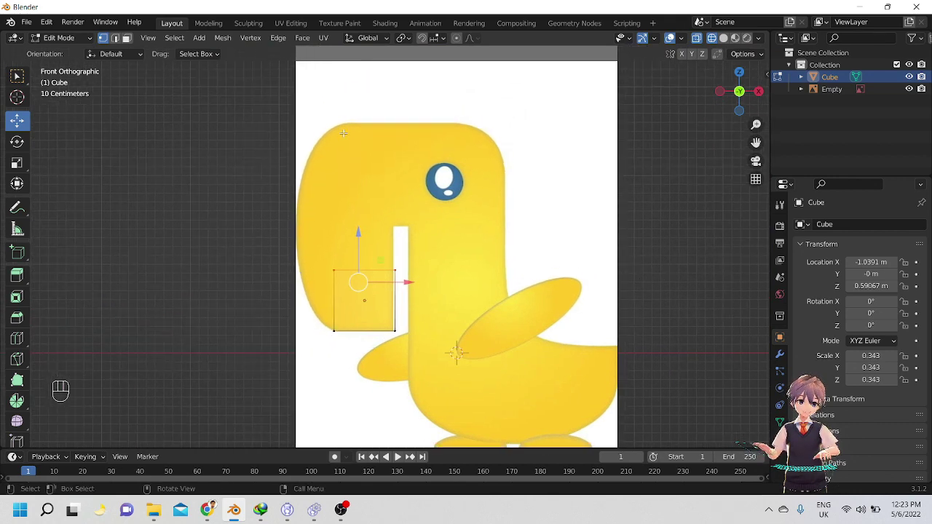
Trace the outline of the duck's head and neck with the Annotate tool, undo the strokes and return to the Move tool.
click(18, 208)
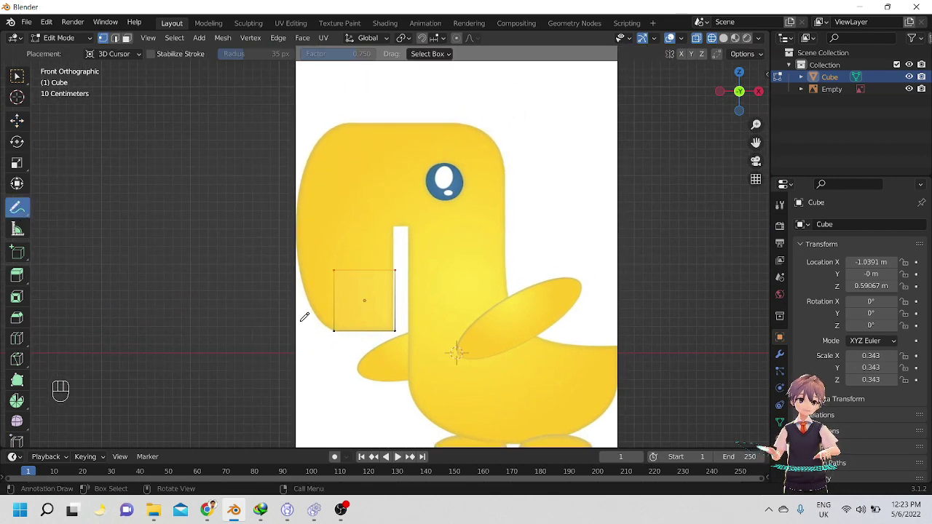
mouse_move(304, 271)
mouse_down()
mouse_move(296, 193)
mouse_move(324, 130)
mouse_up()
drag(470, 126, 510, 332)
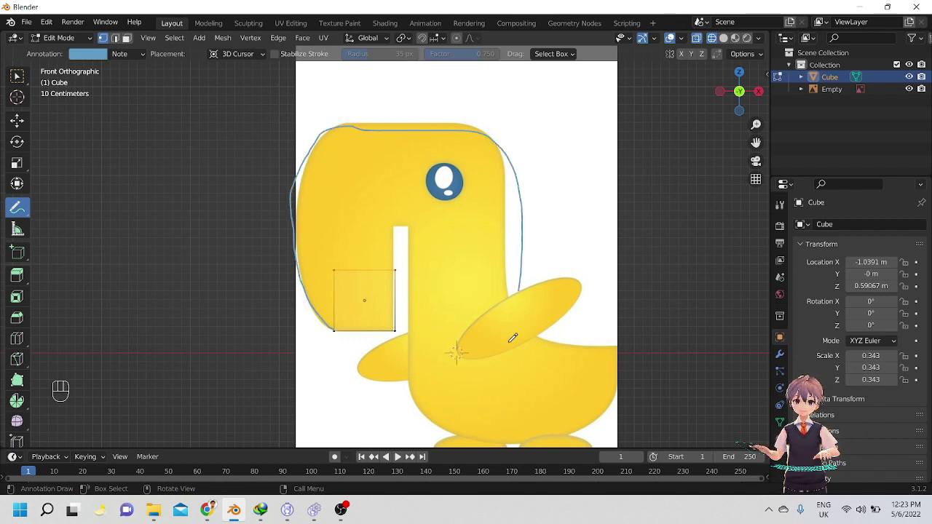
key(ctrl+z)
click(17, 124)
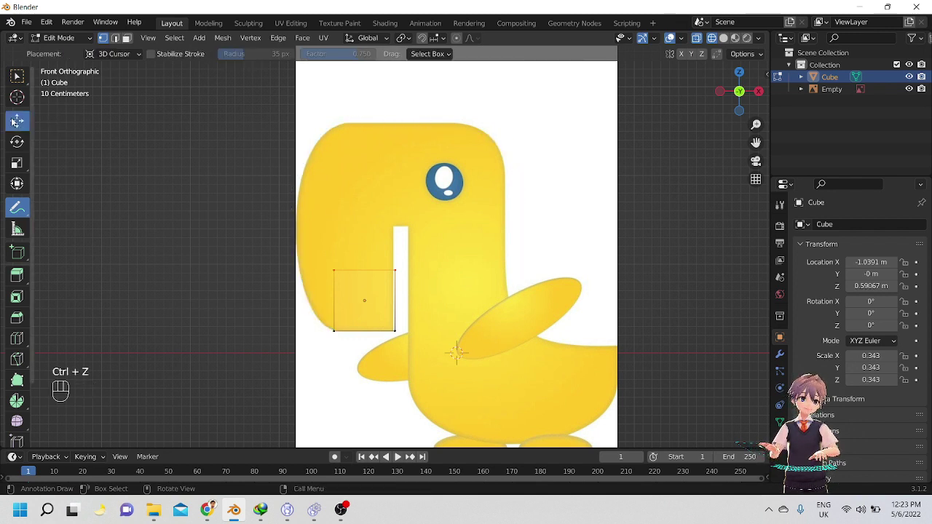
scroll(475, 298, up, 3)
shift+middle_drag(332, 251, 449, 307)
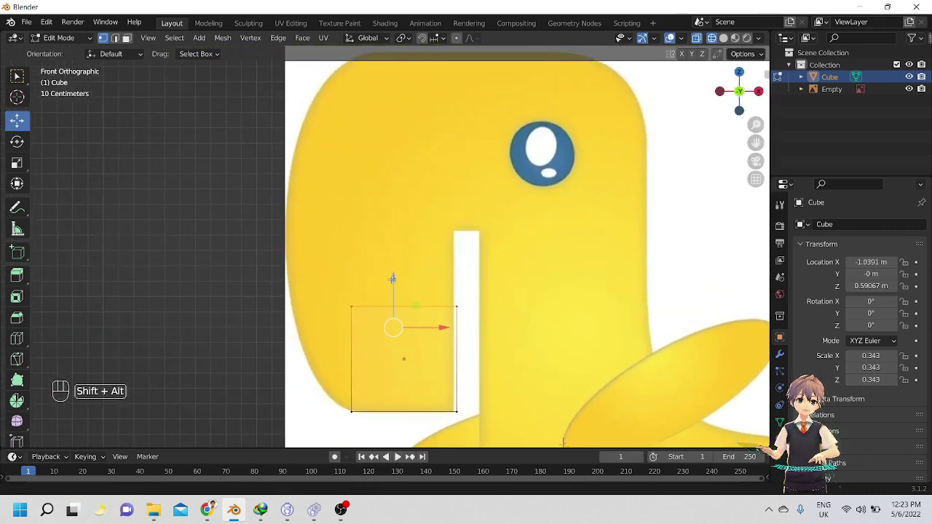
shift+middle_drag(393, 277, 375, 245)
drag(375, 245, 381, 292)
key(ctrl+z)
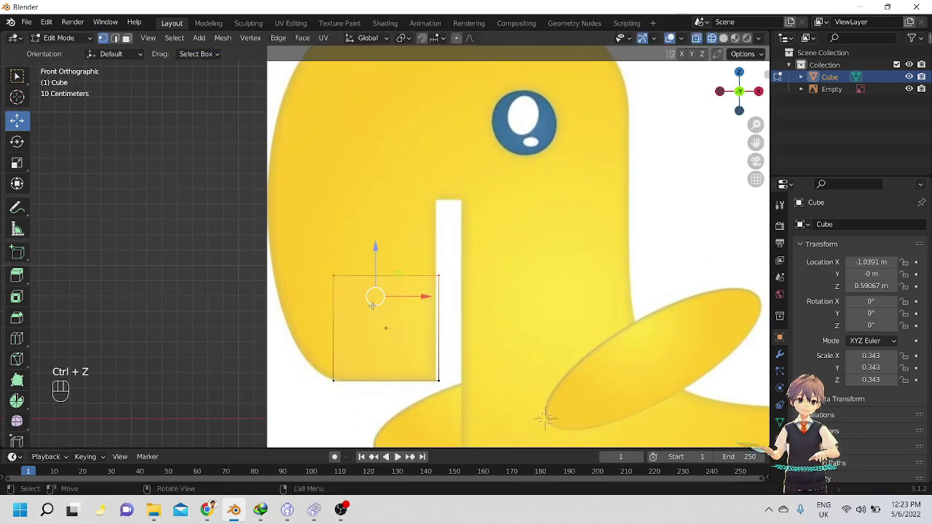
Lower the cube's upper vertices into a thin slab at the beak's tip and align its inner side with the beak's straight edge.
shift+middle_drag(457, 291, 405, 275)
drag(332, 216, 343, 291)
shift+middle_drag(409, 296, 437, 260)
scroll(431, 287, up, 3)
drag(454, 413, 392, 315)
shift+middle_drag(432, 311, 408, 242)
drag(456, 303, 455, 303)
drag(451, 303, 458, 264)
Move the slab's upper outer vertices about 0.22 m outward along X onto the beak's curved outline.
scroll(496, 299, down, 2)
scroll(519, 335, up, 2)
drag(294, 260, 382, 314)
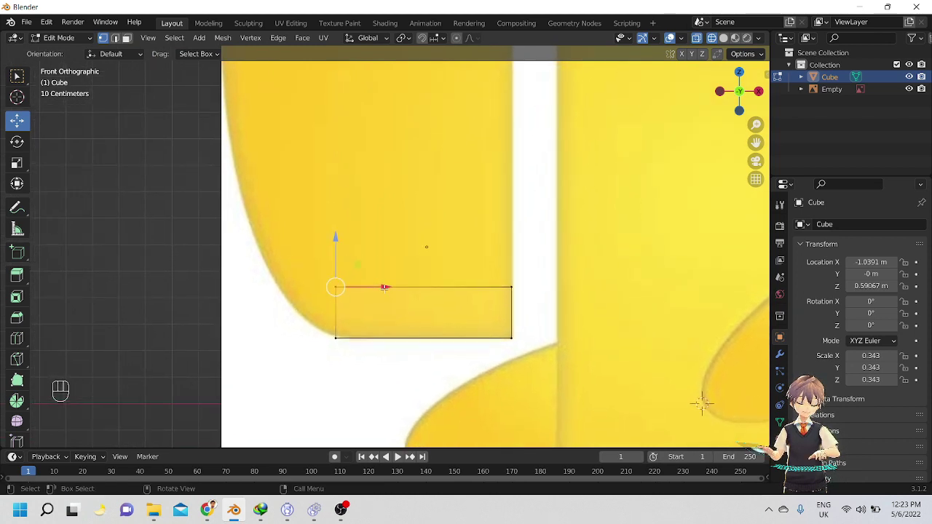
key(g)
key(x)
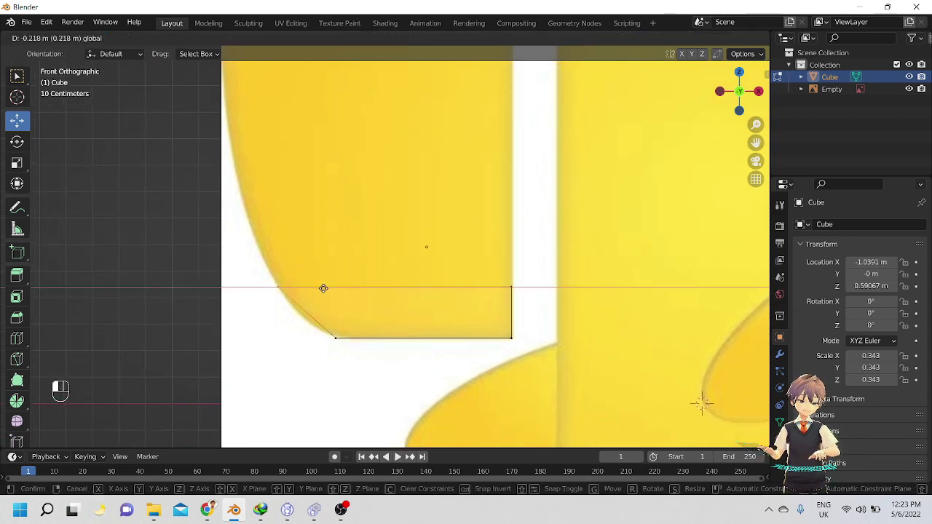
drag(323, 289, 323, 288)
Add a horizontal loop cut midway up the slab.
alt+shift+drag(378, 310, 370, 300)
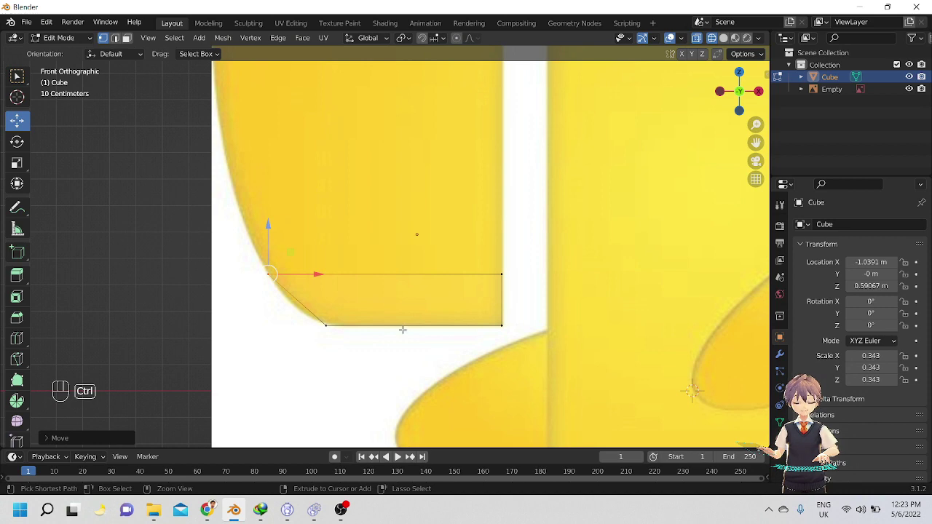
key(ctrl+r)
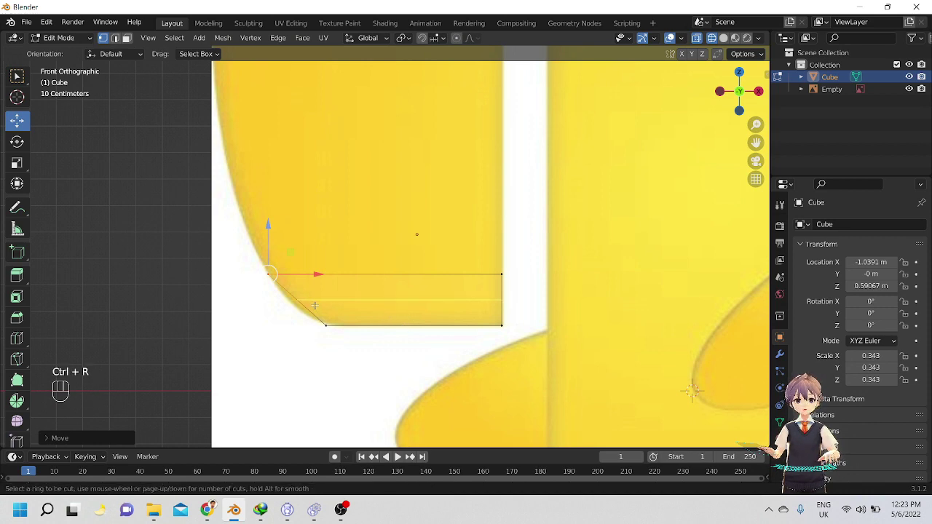
click(315, 306)
click(315, 305)
Move the outer vertices of the new loop along X onto the beak's curved outline.
scroll(348, 301, up, 1)
alt+shift+drag(306, 308, 374, 288)
scroll(347, 300, up, 2)
drag(341, 327, 310, 304)
mouse_move(340, 316)
alt+shift+mouse_down()
mouse_move(334, 311)
mouse_move(356, 312)
alt+shift+mouse_up()
key(g)
key(x)
Select the slab's upper vertices and extrude them upward by just over 0.13 m.
scroll(357, 311, down, 2)
alt+shift+drag(376, 272, 356, 297)
drag(255, 258, 491, 273)
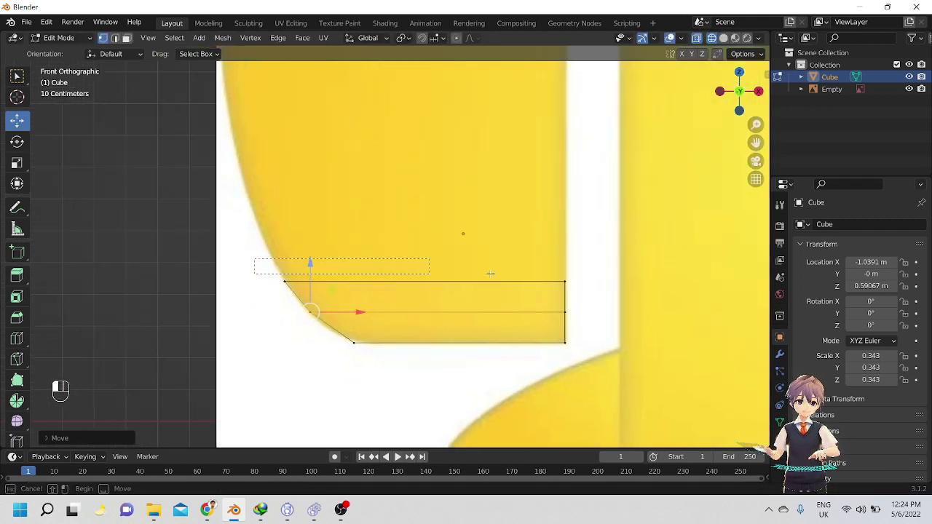
drag(558, 292, 529, 321)
key(e)
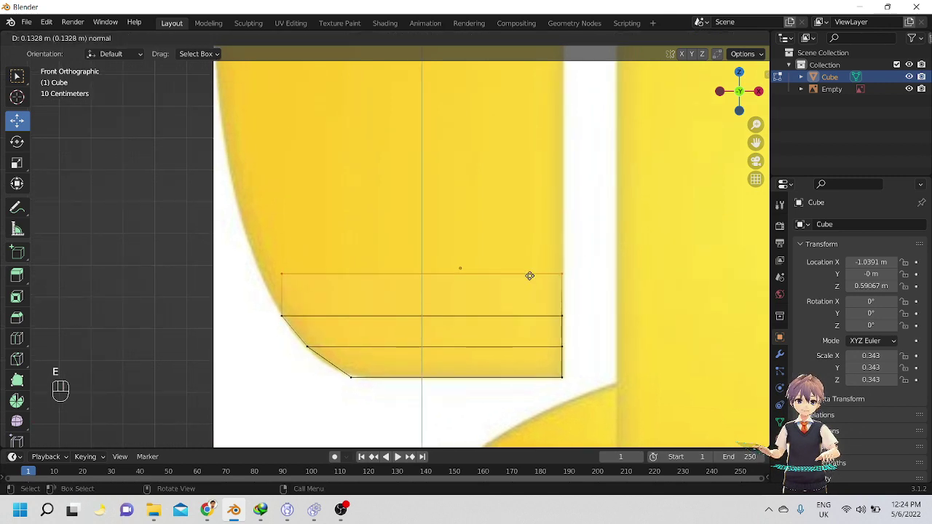
click(532, 277)
middle_drag(532, 277, 464, 264)
key(KP_1)
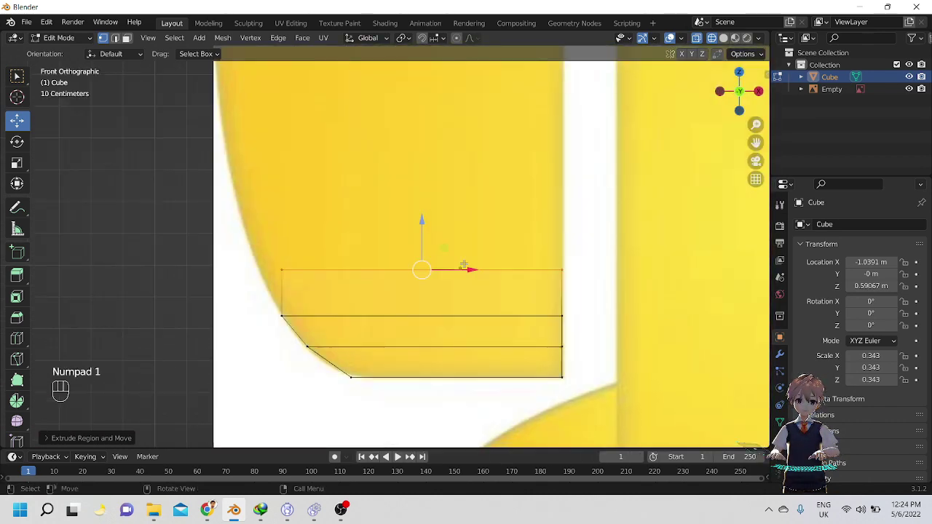
Move the extruded section's upper outer vertices outward onto the beak's curved outline.
scroll(455, 245, down, 2)
scroll(462, 281, up, 3)
alt+shift+drag(427, 241, 453, 233)
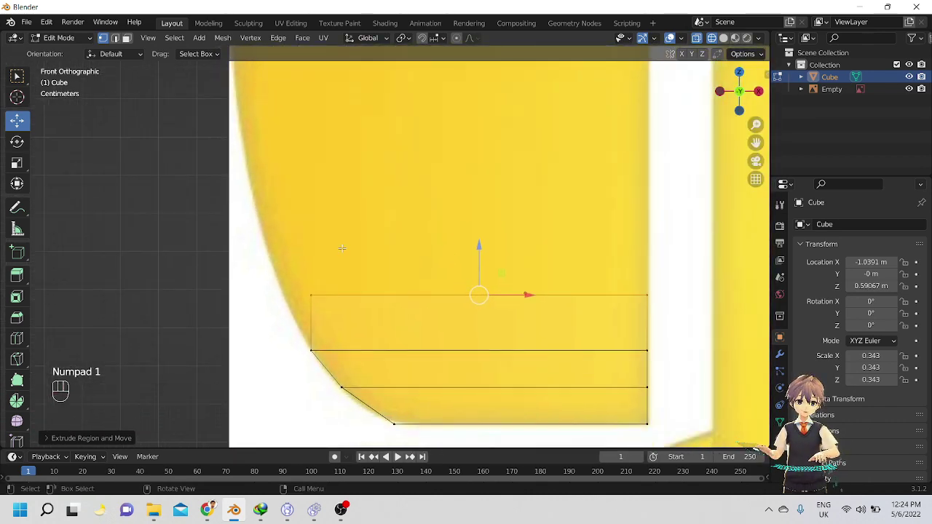
drag(217, 254, 326, 300)
scroll(406, 250, down, 4)
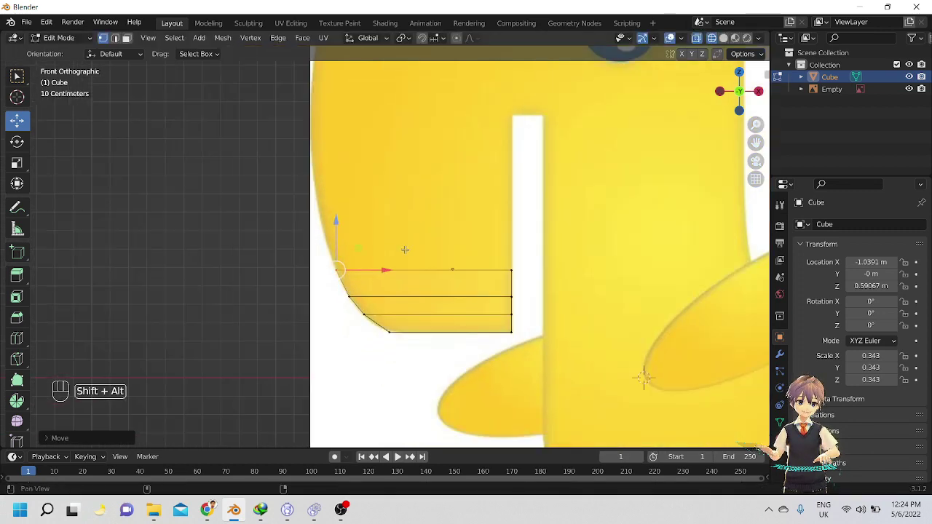
Return the beak mesh to solid shading and Object Mode in a perspective view, and open its modifier properties.
alt+shift+drag(405, 250, 378, 280)
mouse_move(378, 279)
middle_down()
mouse_move(443, 278)
mouse_move(296, 239)
mouse_move(197, 260)
mouse_move(195, 364)
mouse_move(322, 282)
mouse_move(291, 249)
mouse_move(313, 223)
mouse_move(415, 313)
mouse_move(338, 231)
mouse_move(320, 290)
mouse_move(564, 273)
middle_up()
key(z)
click(536, 279)
key(Tab)
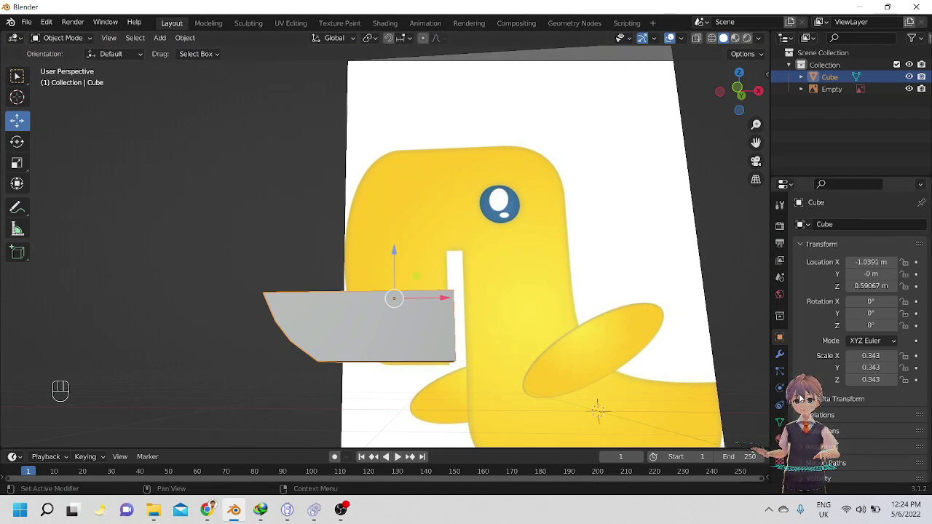
click(780, 355)
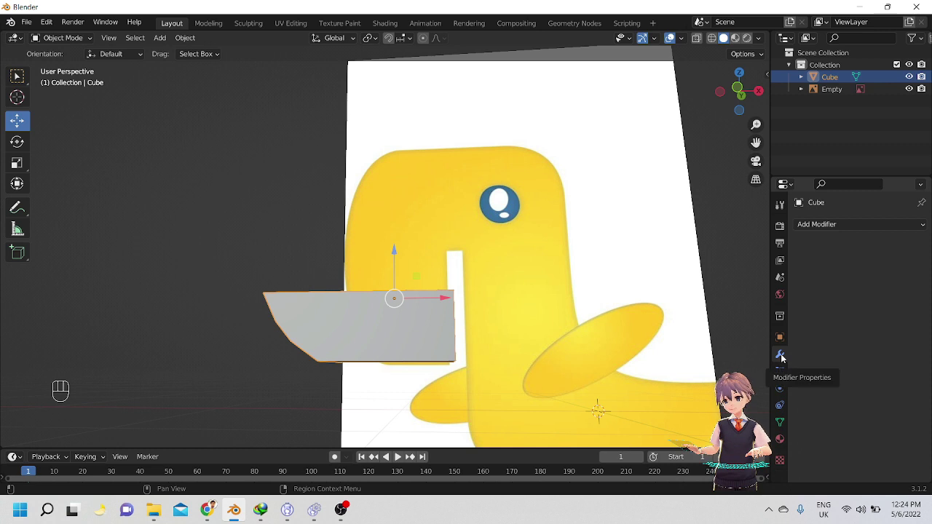
click(810, 225)
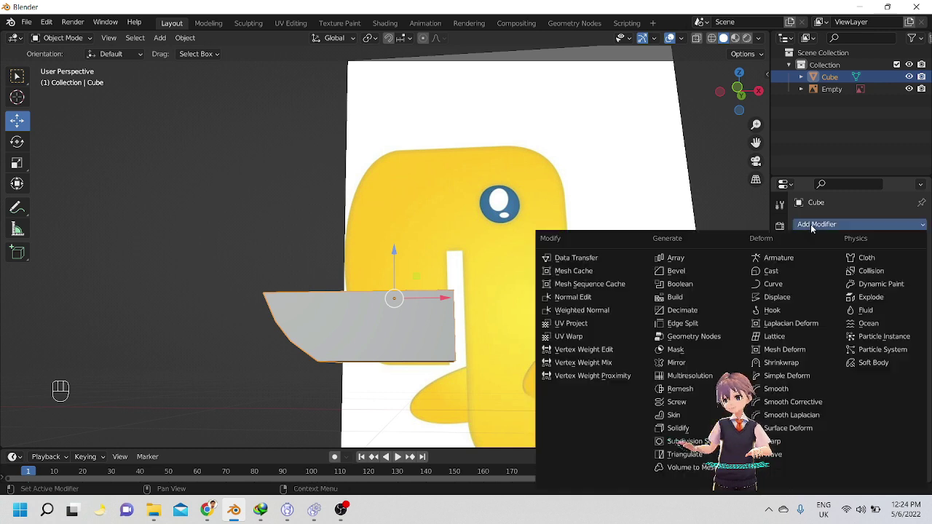
click(672, 429)
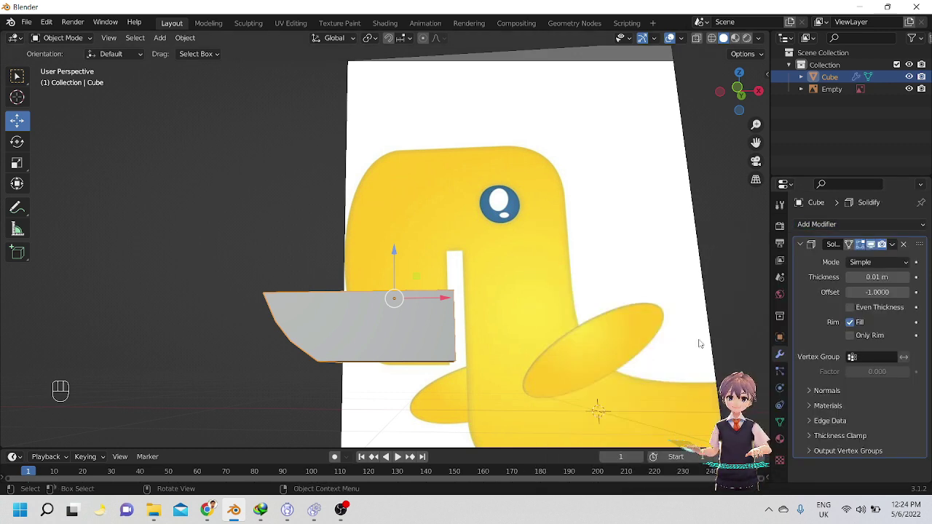
middle_drag(492, 293, 690, 318)
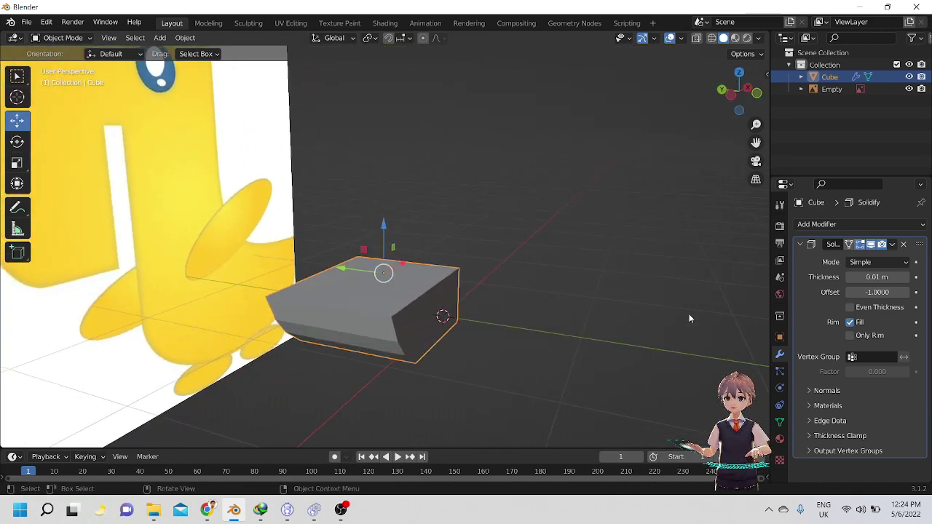
click(904, 245)
Add a Subdivision Surface modifier to the beak mesh.
click(825, 226)
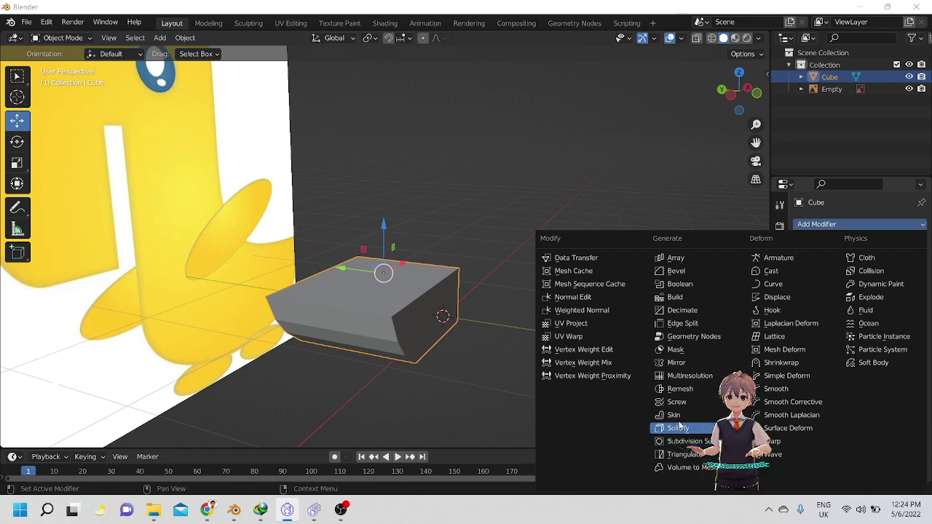
click(668, 442)
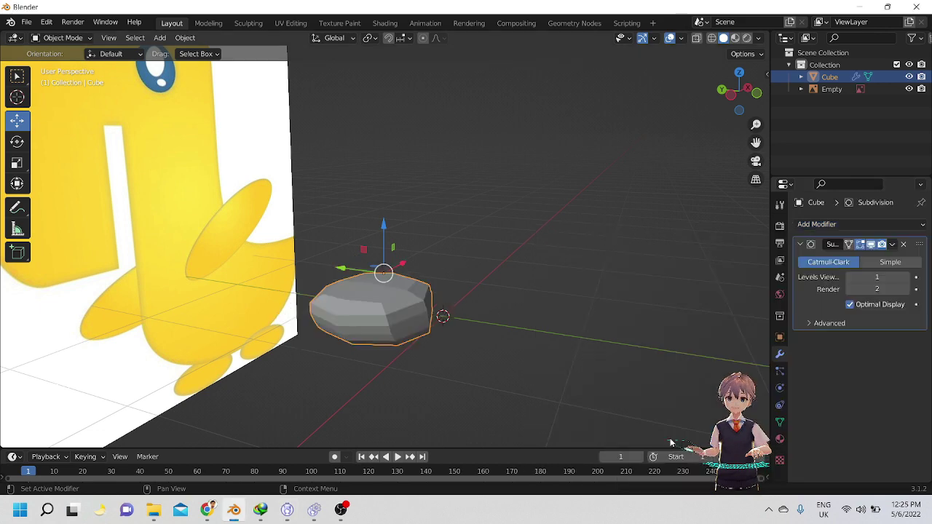
Set the Subdivision modifier's viewport level to 2 and view the smoothed beak from the front against the reference.
alt+middle_drag(487, 321, 378, 219)
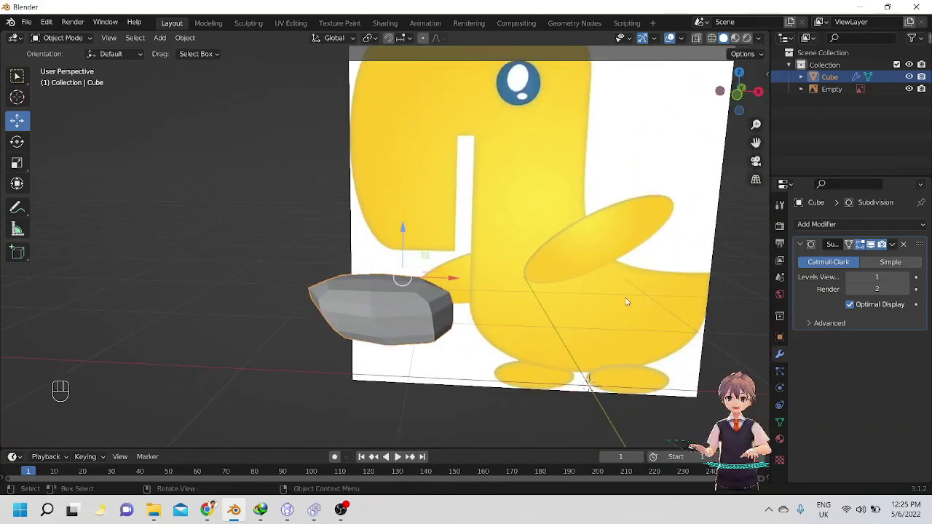
click(906, 281)
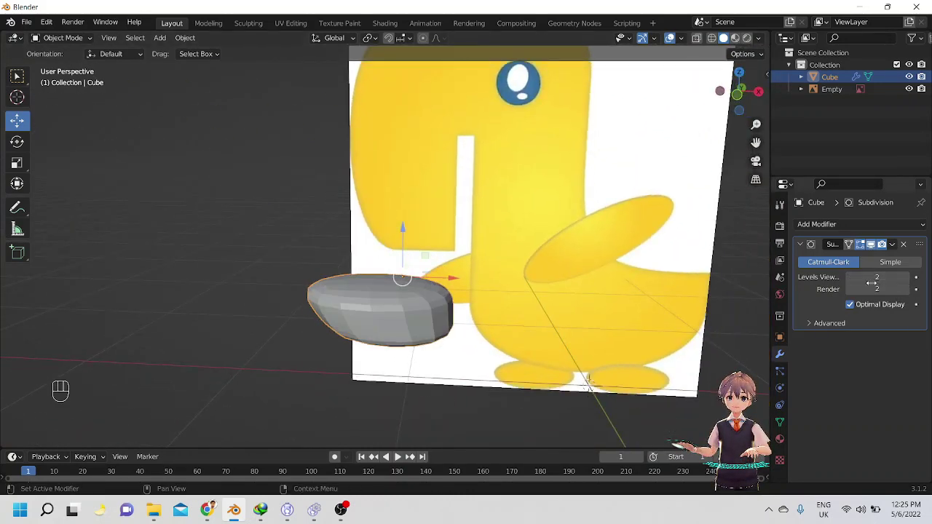
mouse_move(525, 314)
alt+middle_down()
mouse_move(501, 312)
mouse_move(422, 253)
mouse_move(543, 211)
mouse_move(510, 316)
mouse_move(520, 306)
alt+middle_up()
key(KP_1)
alt+shift+drag(512, 297, 427, 266)
scroll(539, 271, up, 3)
scroll(427, 266, down, 2)
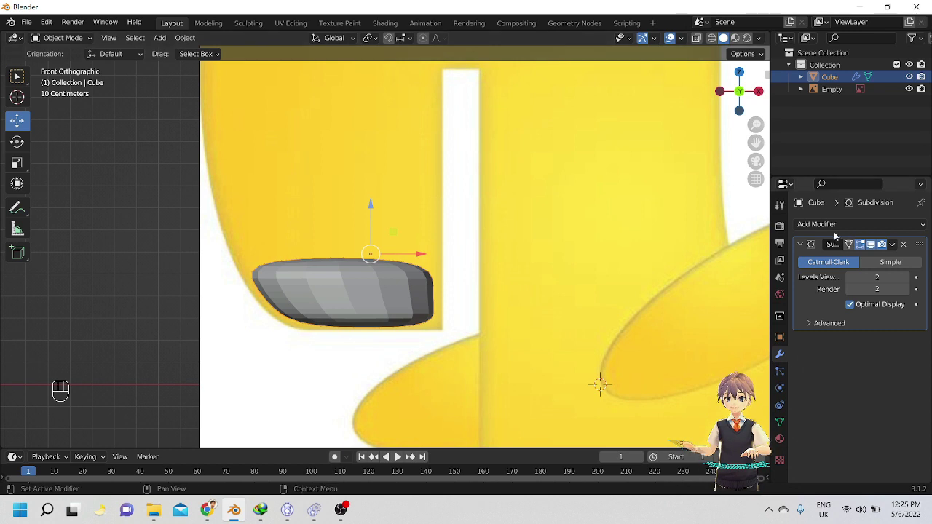
Turn off the Subdivision modifier's display in the viewport so the unsmoothed beak is shown.
click(872, 248)
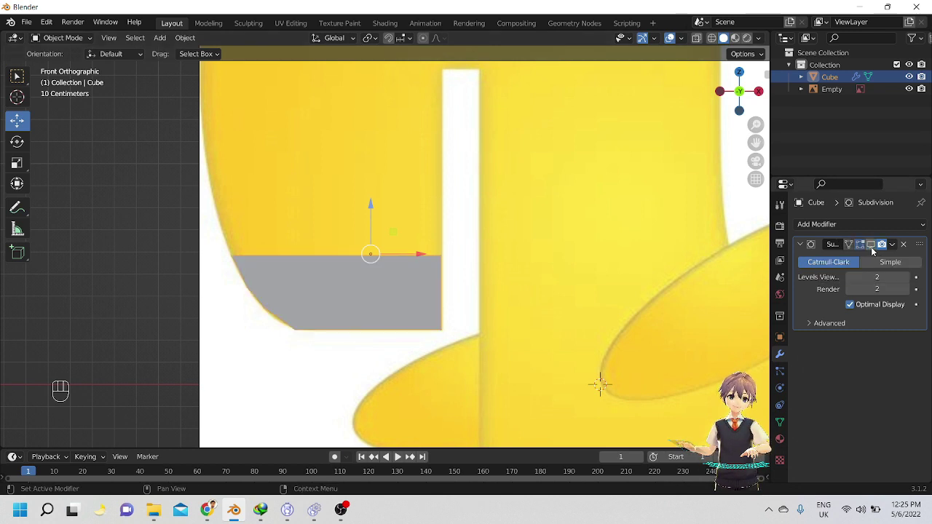
click(871, 247)
click(872, 247)
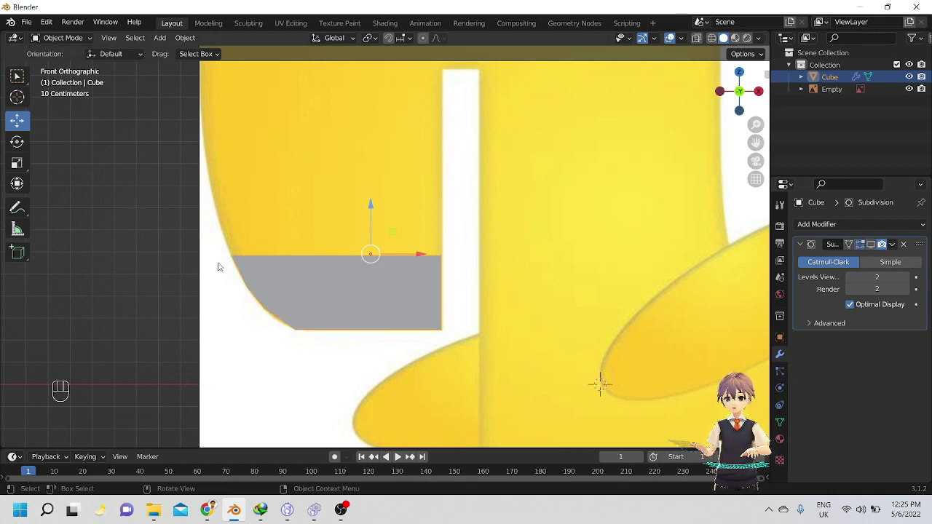
scroll(220, 267, down, 3)
scroll(347, 347, up, 3)
mouse_move(296, 277)
alt+shift+mouse_down()
mouse_move(325, 343)
mouse_move(342, 272)
mouse_move(365, 305)
mouse_move(374, 291)
alt+shift+mouse_up()
Enter Edit Mode on the beak mesh and switch to wireframe shading in the front view.
key(Tab)
scroll(377, 282, up, 1)
scroll(376, 283, up, 2)
key(z)
click(237, 302)
mouse_move(202, 295)
alt+shift+mouse_down()
mouse_move(196, 274)
mouse_move(611, 316)
alt+shift+mouse_up()
alt+shift+drag(449, 310, 457, 320)
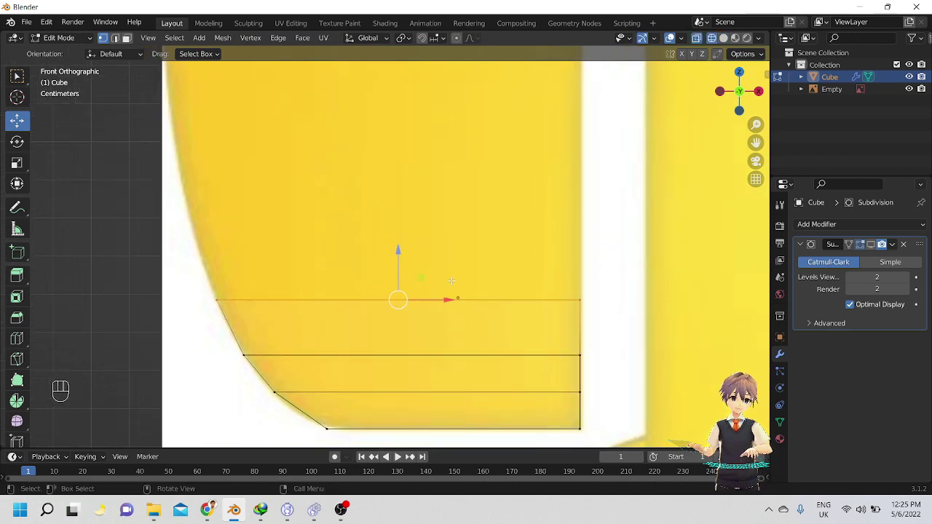
key(z)
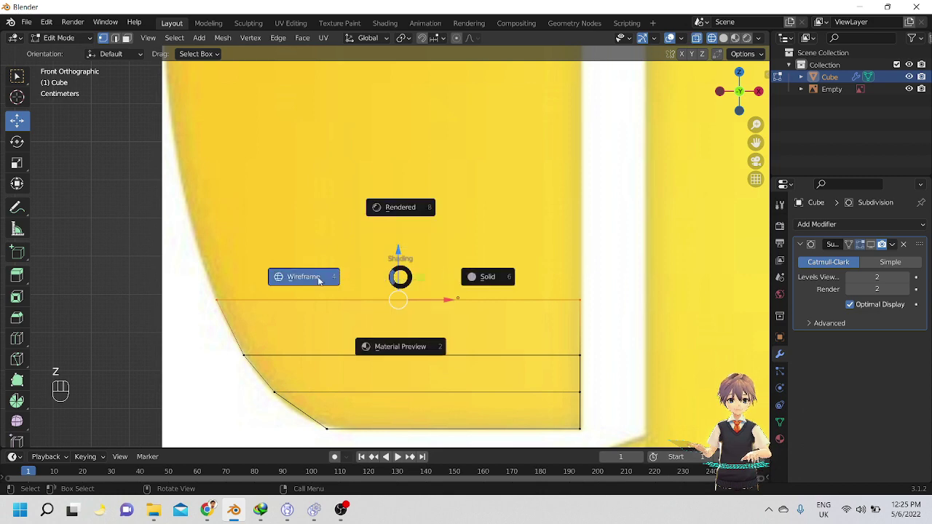
click(305, 271)
scroll(306, 268, down, 1)
shift+middle_drag(306, 268, 373, 309)
key(z)
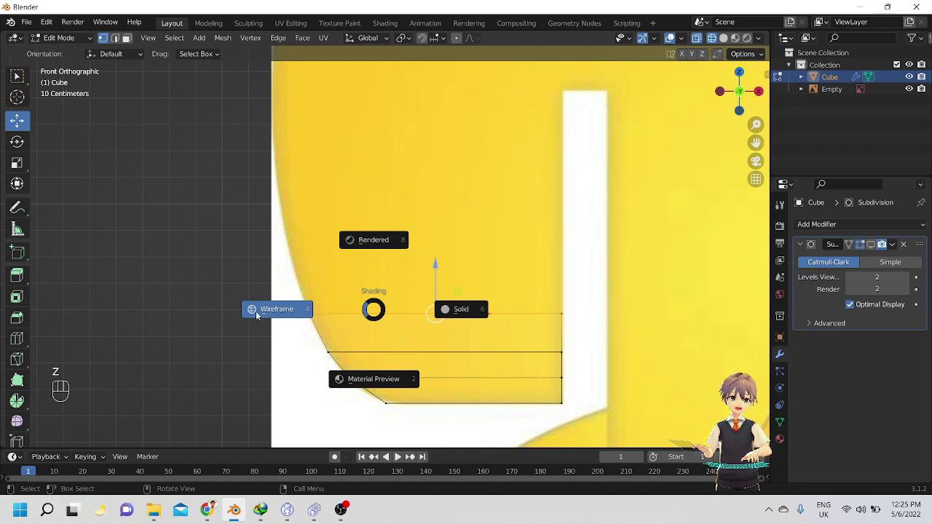
click(256, 315)
shift+middle_drag(433, 272, 439, 282)
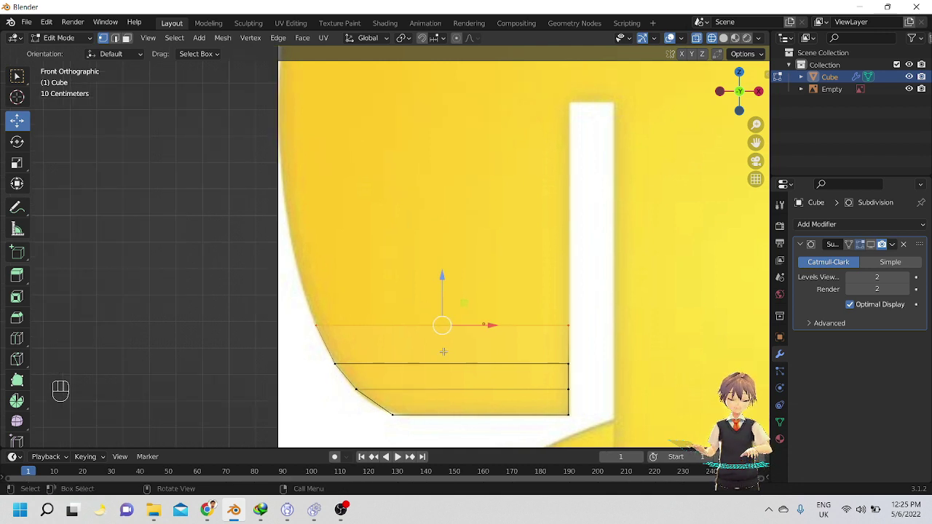
Extrude the beak's top vertices upward by about 0.19 m and move the new outer vertices onto the curved outline.
key(e)
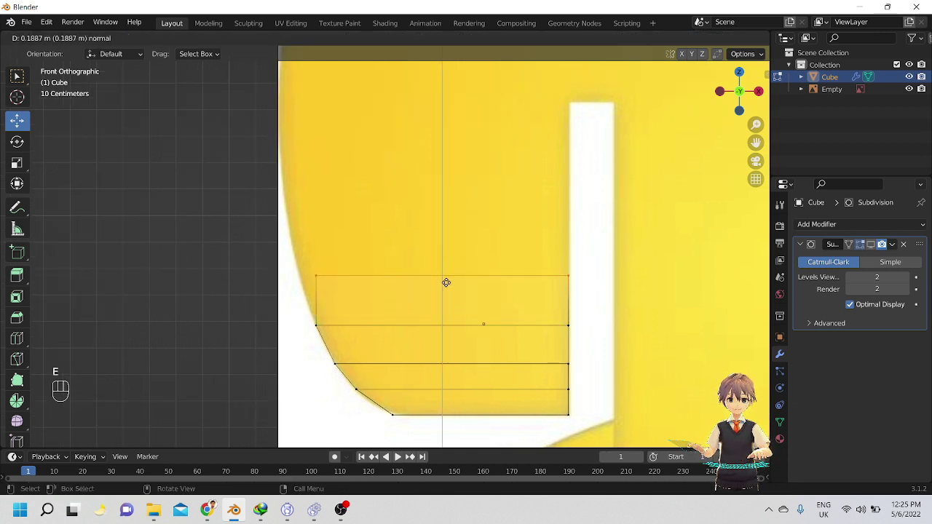
click(447, 282)
shift+middle_drag(446, 282, 434, 308)
scroll(437, 351, down, 1)
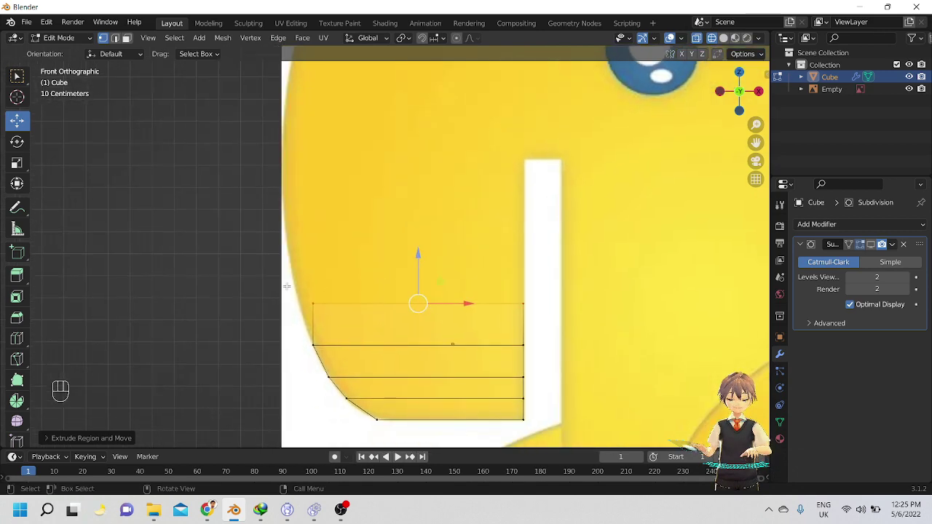
drag(287, 286, 332, 316)
shift+middle_drag(332, 316, 338, 302)
drag(367, 290, 353, 291)
shift+middle_drag(361, 302, 370, 319)
Extrude the top row of vertices upward by just over 0.2 m and fit its outer vertices to the beak's outline.
drag(271, 281, 579, 322)
shift+middle_drag(522, 329, 509, 356)
key(e)
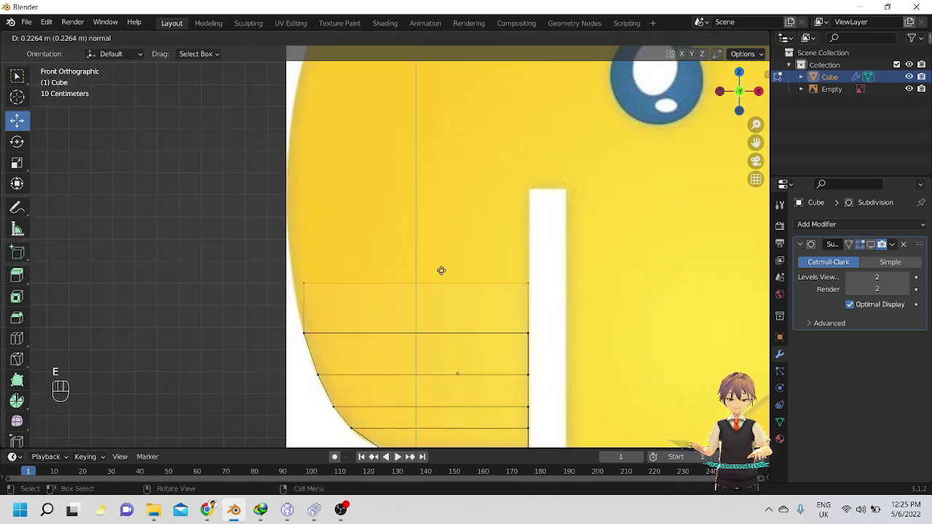
click(441, 271)
alt+shift+drag(294, 280, 348, 316)
alt+shift+drag(349, 314, 371, 302)
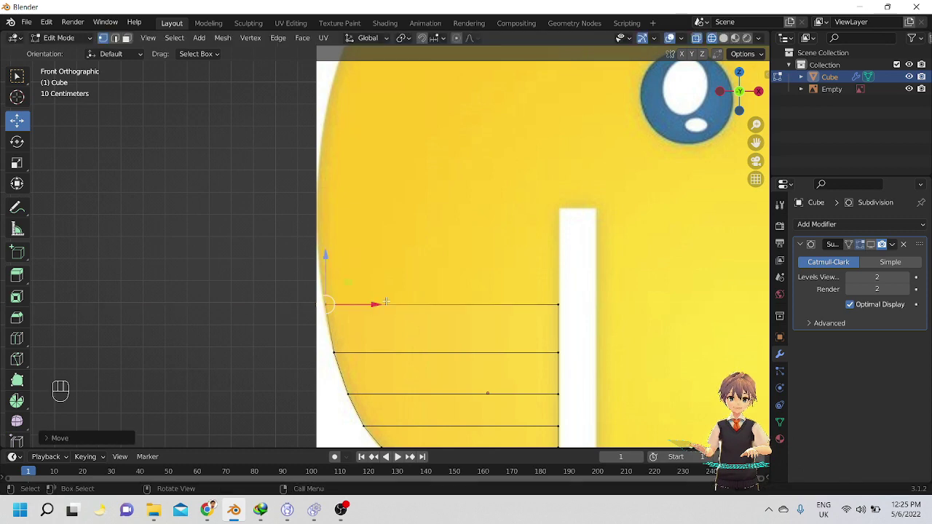
Extrude another section upward from the top row and slide its outer vertices outward to the beak's front edge.
alt+shift+drag(298, 281, 559, 347)
shift+middle_drag(559, 346, 562, 380)
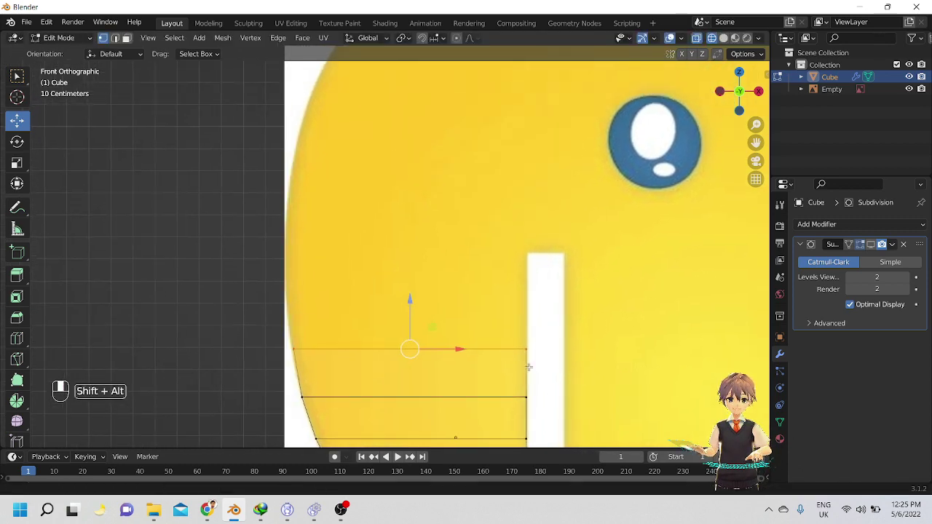
key(e)
click(514, 311)
shift+middle_drag(493, 316, 500, 313)
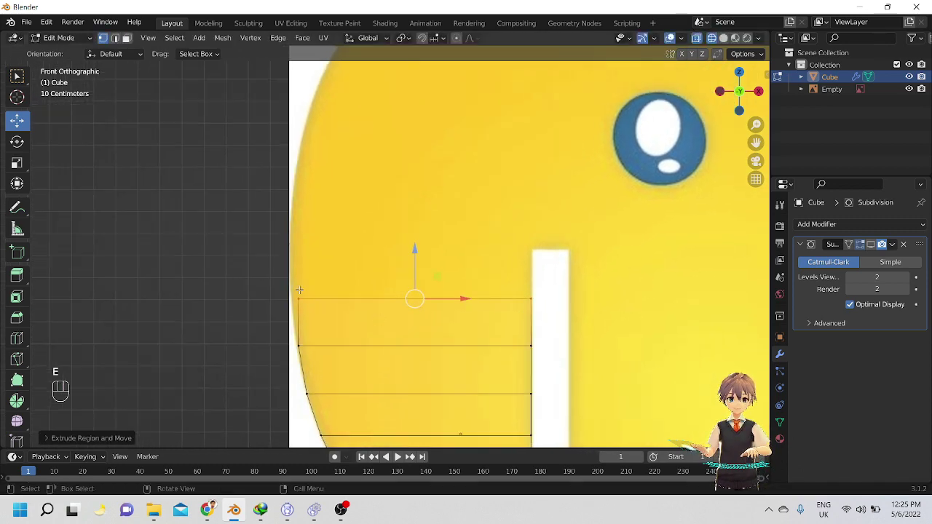
drag(283, 285, 339, 296)
shift+middle_drag(358, 302, 362, 328)
Extrude the top row of vertices upward to the level of the top of the gap between beak and neck.
drag(253, 300, 552, 332)
shift+middle_drag(528, 343, 517, 331)
key(e)
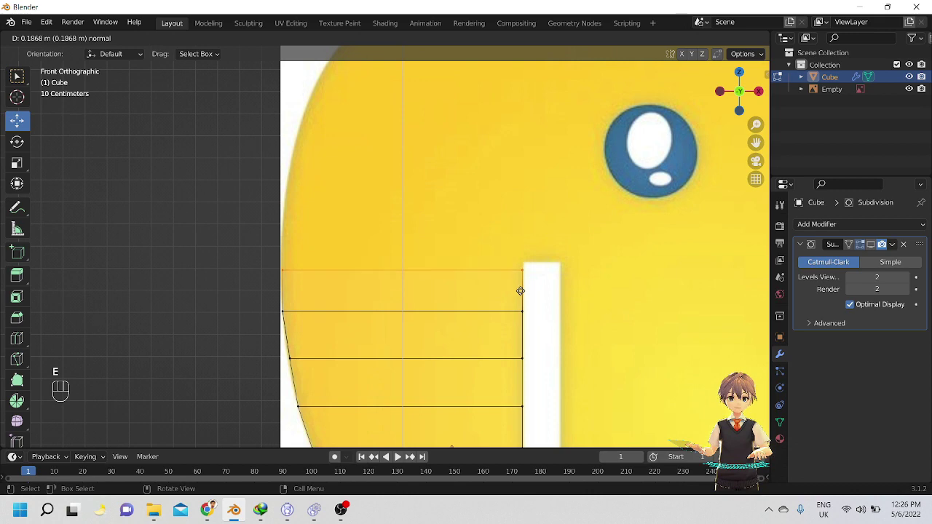
click(520, 284)
Examine the beak mesh against the duck's head and neck outline in the reference image.
scroll(645, 301, down, 7)
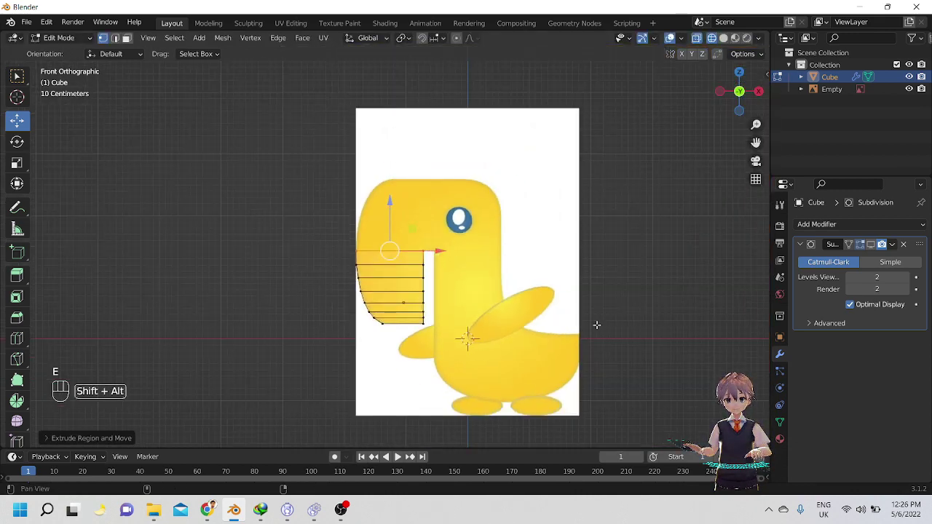
shift+middle_drag(595, 323, 540, 277)
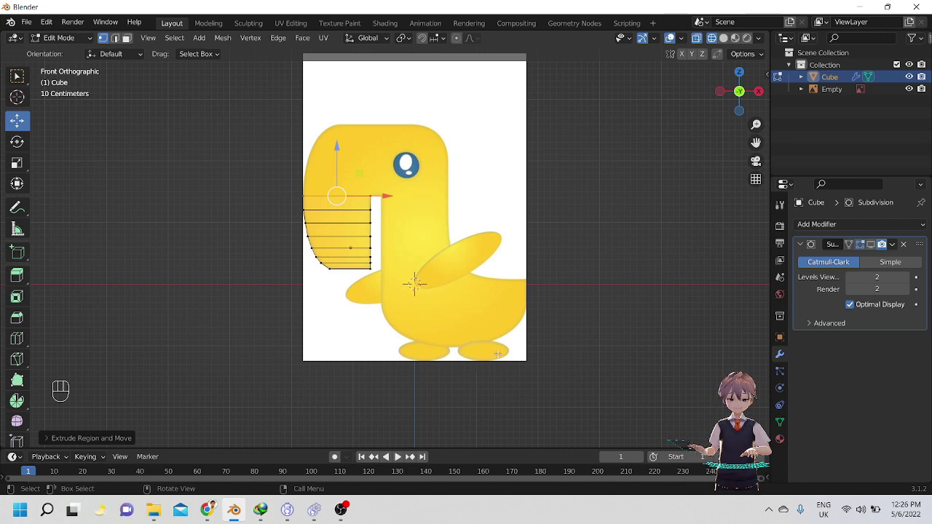
scroll(414, 284, up, 4)
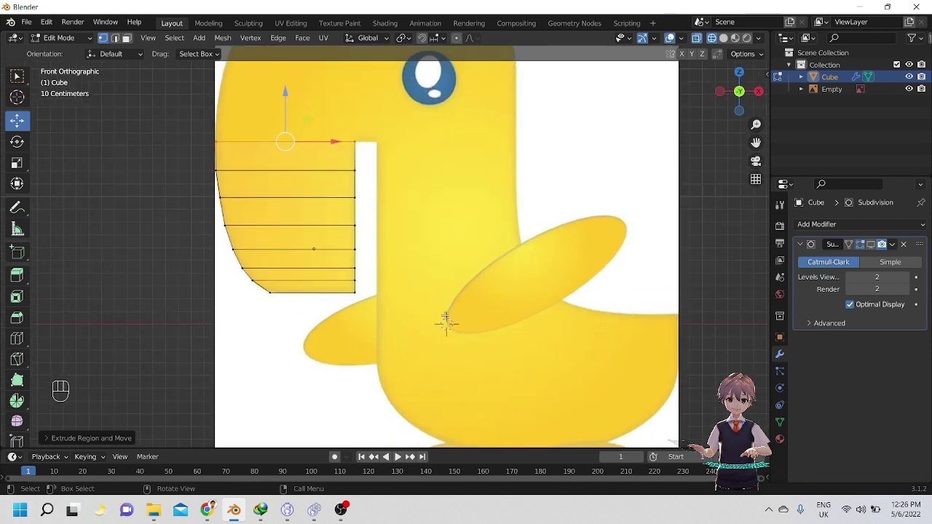
scroll(340, 227, down, 3)
alt+shift+drag(339, 226, 390, 317)
scroll(409, 330, up, 5)
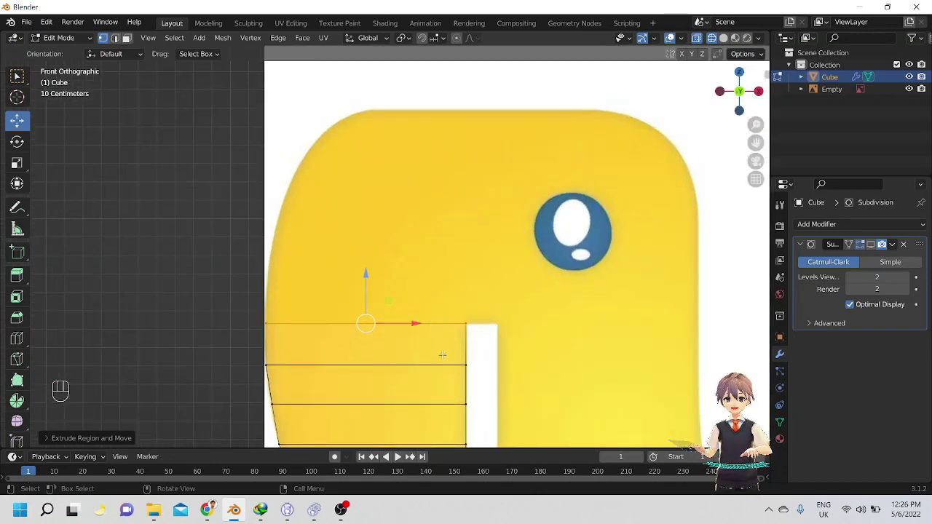
key(shift+a)
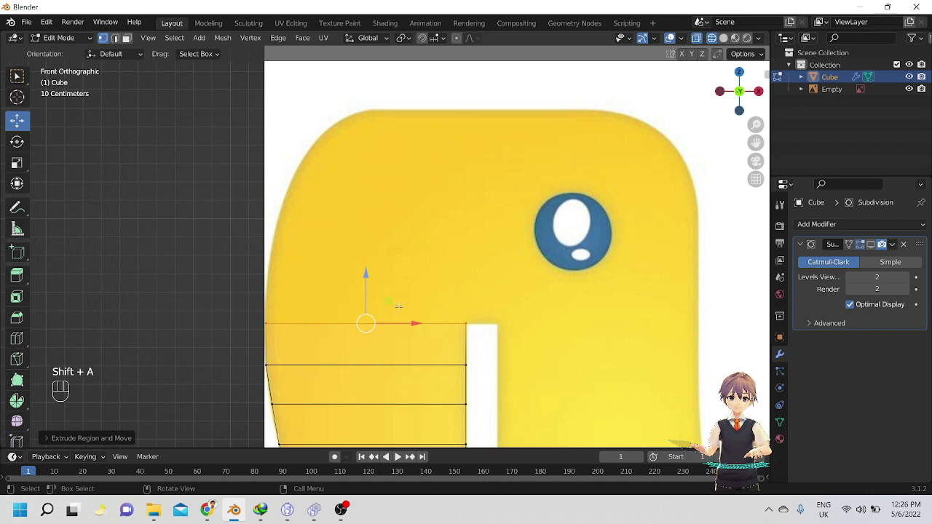
shift+middle_drag(334, 324, 419, 254)
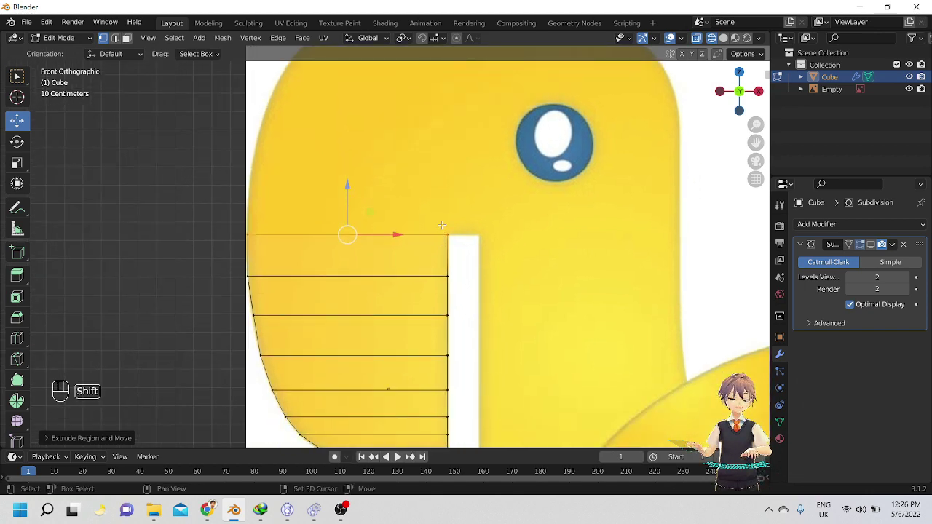
shift+middle_drag(442, 225, 456, 261)
scroll(352, 266, down, 2)
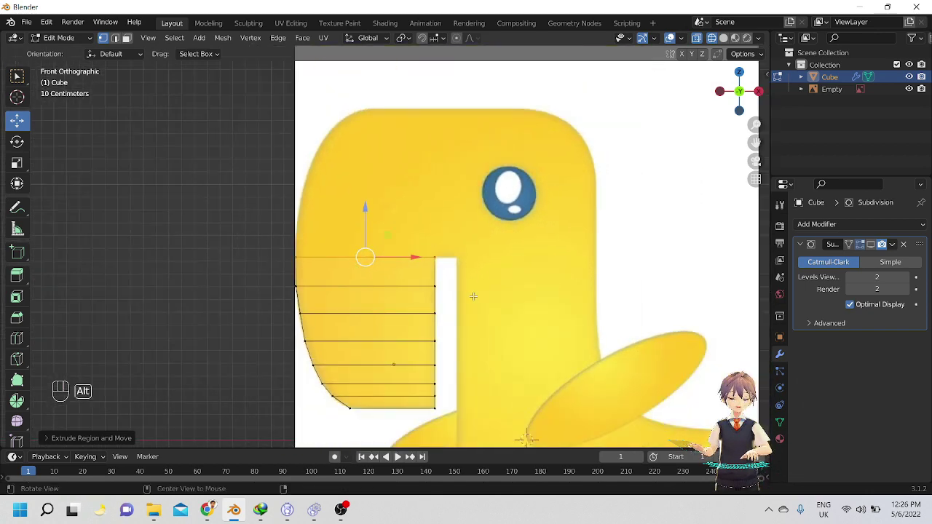
alt+drag(474, 295, 441, 310)
key(KP_1)
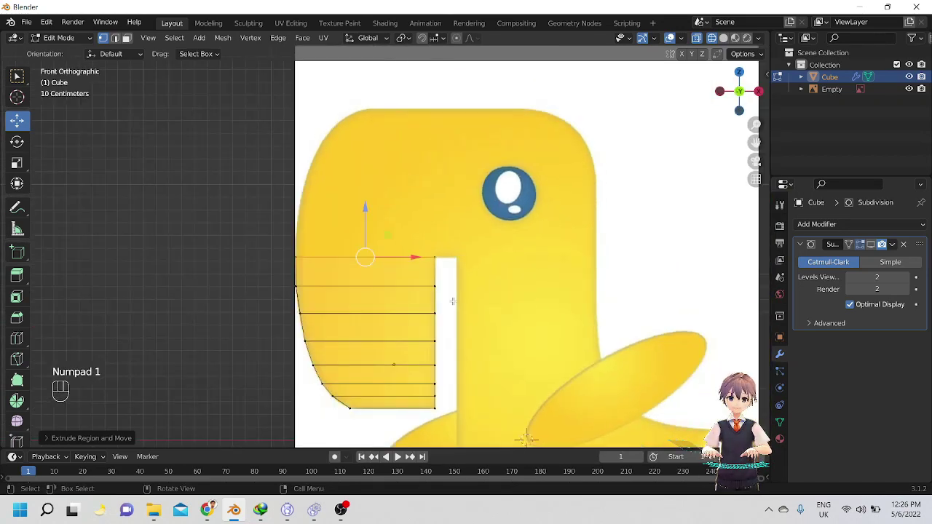
scroll(452, 300, up, 5)
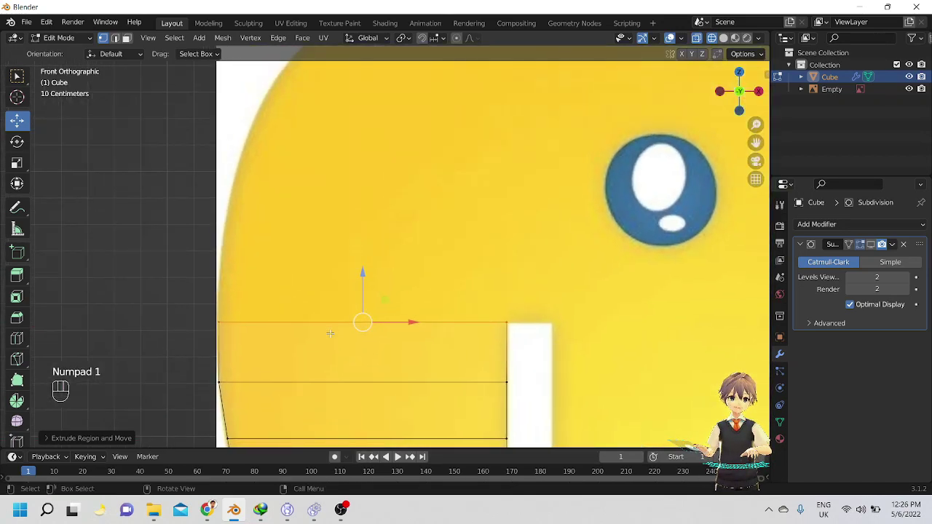
shift+middle_drag(304, 286, 279, 244)
scroll(279, 245, down, 3)
shift+middle_drag(371, 271, 382, 314)
scroll(364, 294, up, 3)
scroll(361, 280, down, 4)
scroll(339, 256, up, 2)
Extrude the top row above the gap by about 0.3 m and nudge its outer vertices inward onto the head outline.
key(e)
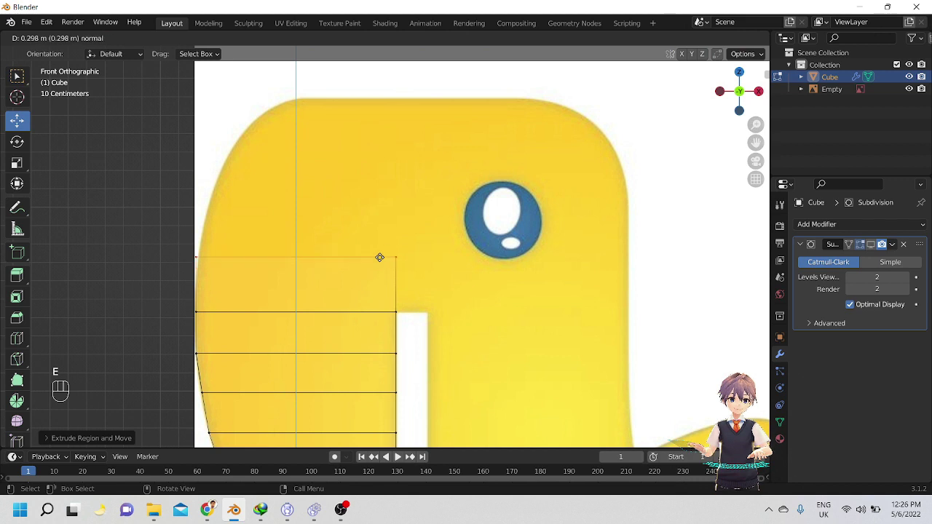
click(379, 257)
shift+middle_drag(384, 286, 388, 297)
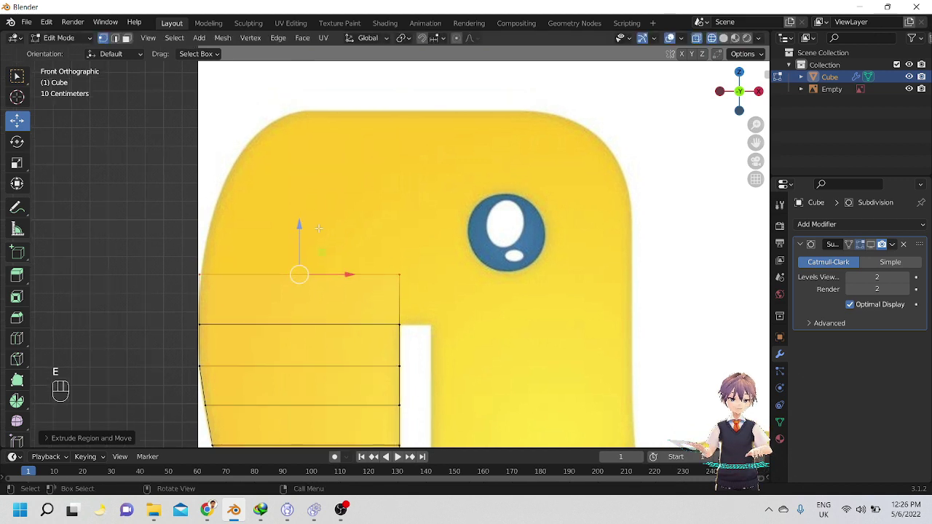
alt+shift+drag(314, 264, 320, 271)
drag(176, 268, 252, 281)
shift+middle_drag(301, 283, 303, 295)
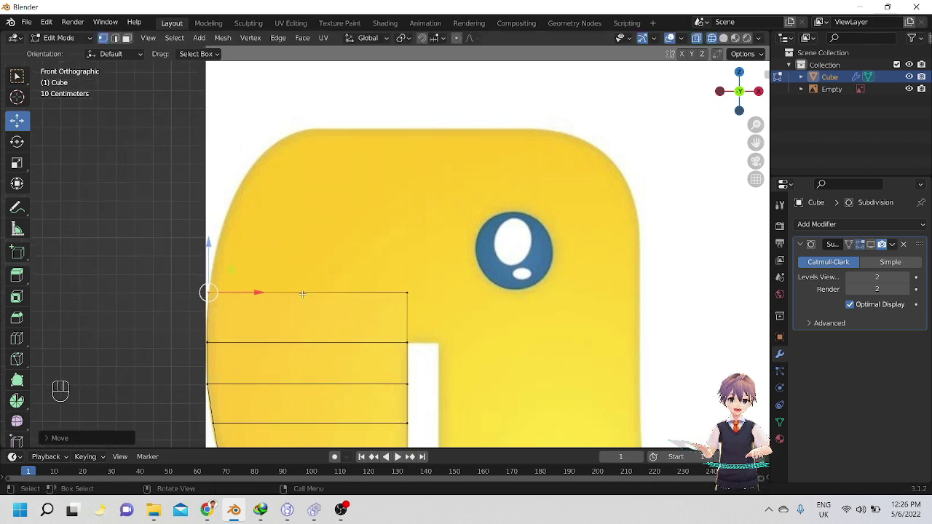
Extrude the top row upward by about 0.44 m and move its outer vertices inward onto the head outline.
shift+middle_drag(415, 302, 418, 313)
drag(428, 314, 182, 266)
alt+shift+drag(290, 289, 265, 320)
key(e)
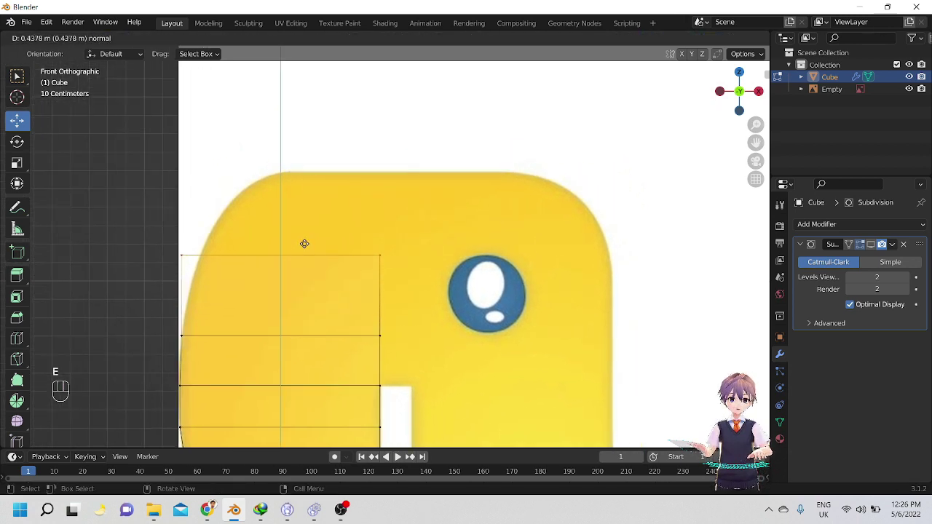
click(305, 243)
shift+middle_drag(306, 243, 313, 255)
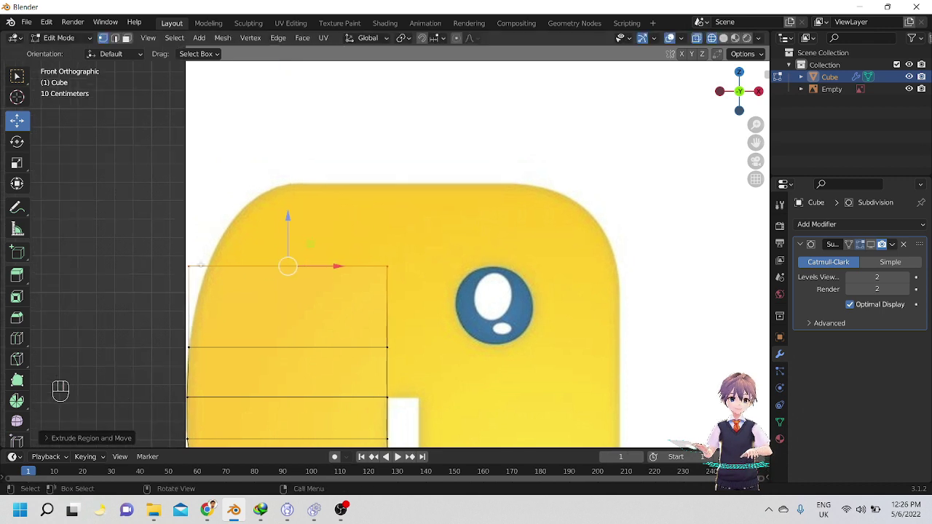
drag(162, 257, 258, 270)
shift+middle_drag(259, 270, 249, 276)
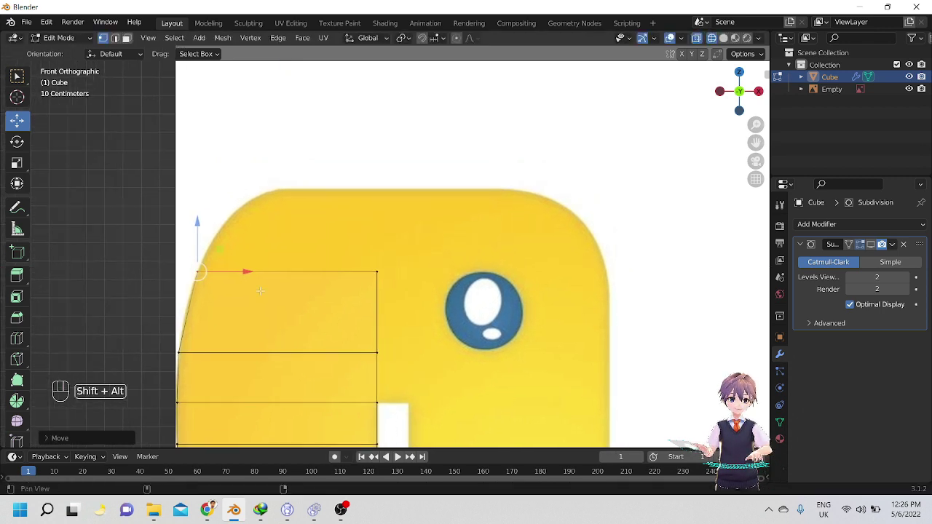
Lower the top row of vertices slightly and refit its outer vertices to the curved head outline.
drag(391, 296, 394, 288)
shift+middle_drag(396, 285, 379, 260)
drag(269, 203, 270, 222)
click(164, 258)
drag(124, 254, 202, 298)
drag(234, 271, 254, 290)
Extrude a short section upward from the lowered top row and shift its outer vertices inward onto the outline.
drag(108, 251, 375, 300)
alt+shift+drag(375, 302, 366, 335)
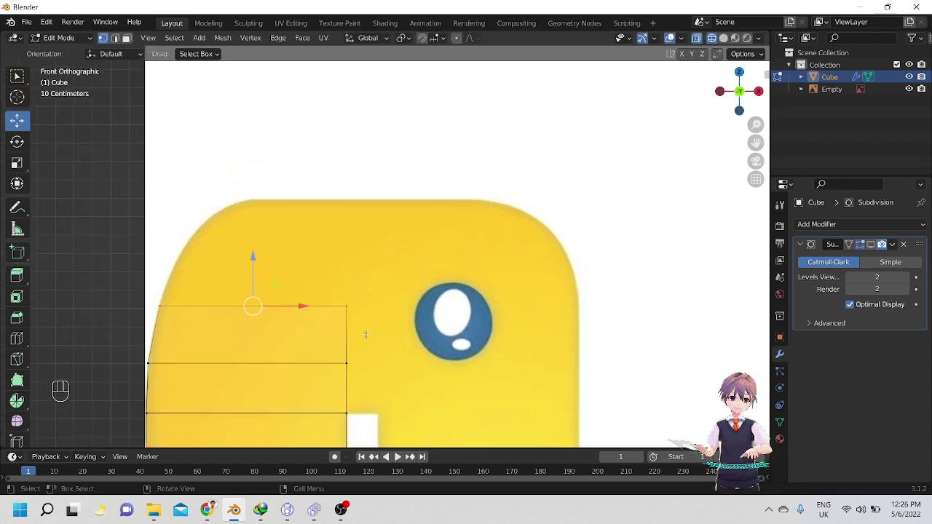
key(e)
click(384, 298)
click(159, 272)
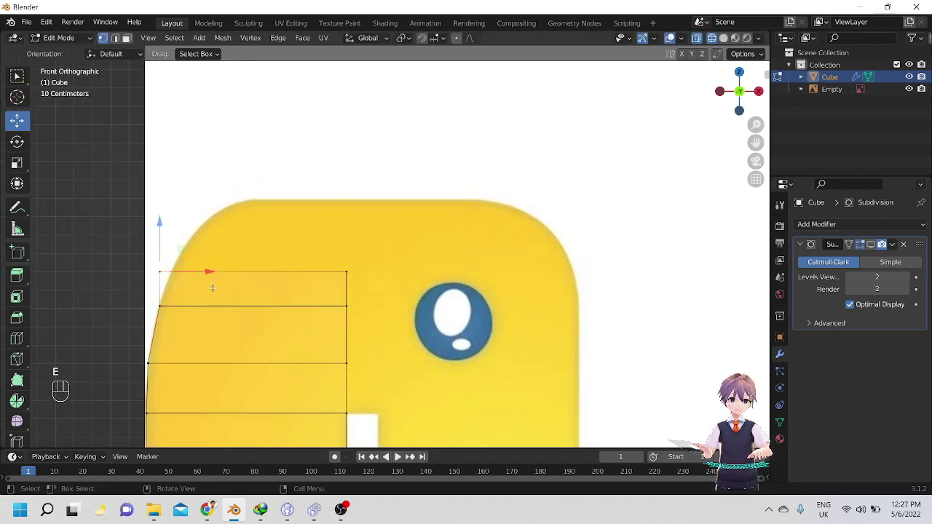
drag(205, 272, 217, 275)
alt+shift+drag(287, 283, 236, 287)
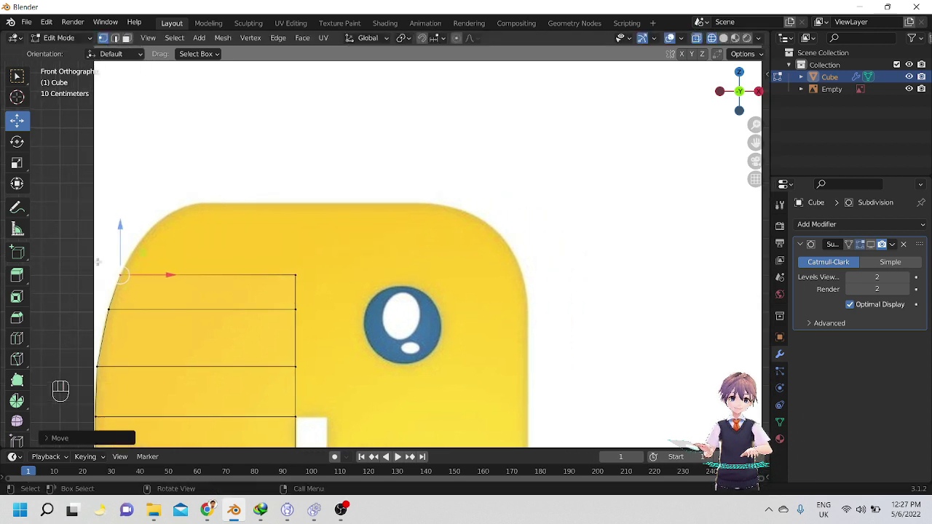
Extrude the top row of vertices a short section upward and move its outer vertices inward onto the head outline.
drag(99, 262, 343, 310)
shift+middle_drag(299, 294, 336, 326)
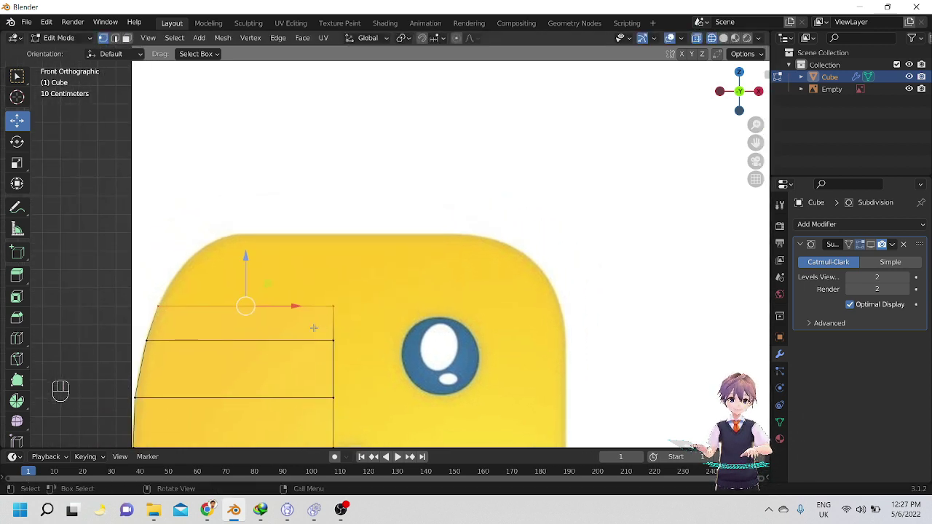
key(e)
drag(145, 258, 228, 279)
alt+shift+drag(321, 277, 327, 301)
Extrude the top row by about 0.2 m to the head's upper edge and shift its outer vertices inward onto the curve.
drag(148, 269, 375, 312)
alt+shift+drag(283, 282, 281, 292)
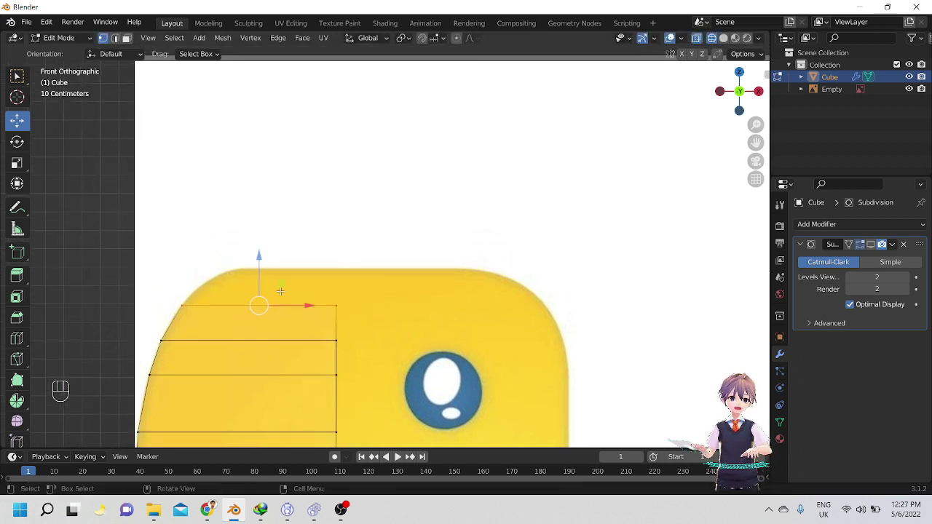
key(e)
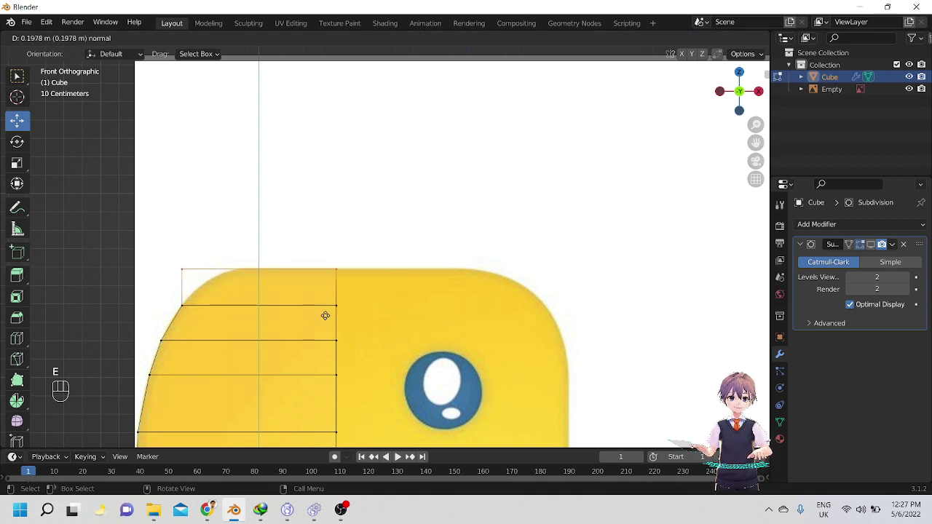
click(326, 316)
alt+shift+drag(297, 316, 304, 314)
drag(173, 265, 248, 270)
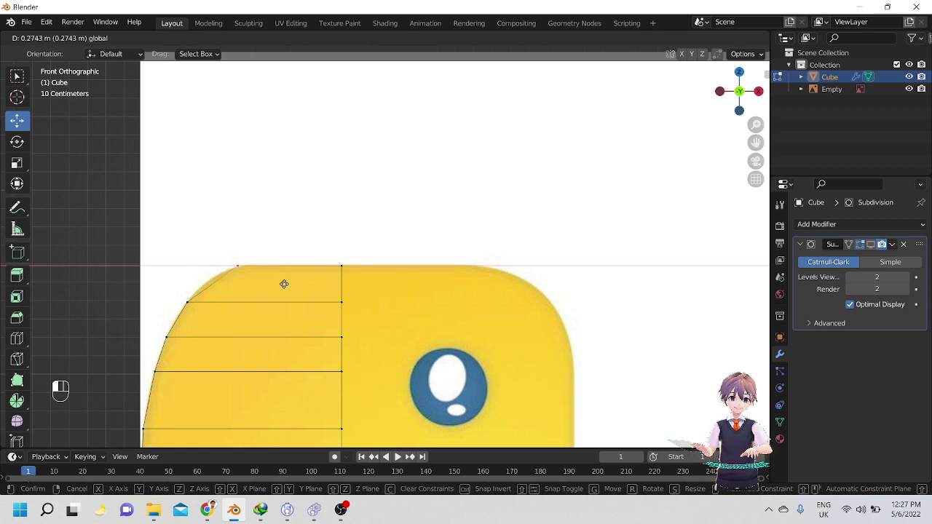
drag(286, 285, 429, 309)
Add a centred loop cut across the uppermost section and move its outer vertices outward onto the rounded head outline.
scroll(319, 278, up, 4)
scroll(296, 302, down, 1)
shift+middle_drag(296, 302, 367, 301)
key(ctrl+r)
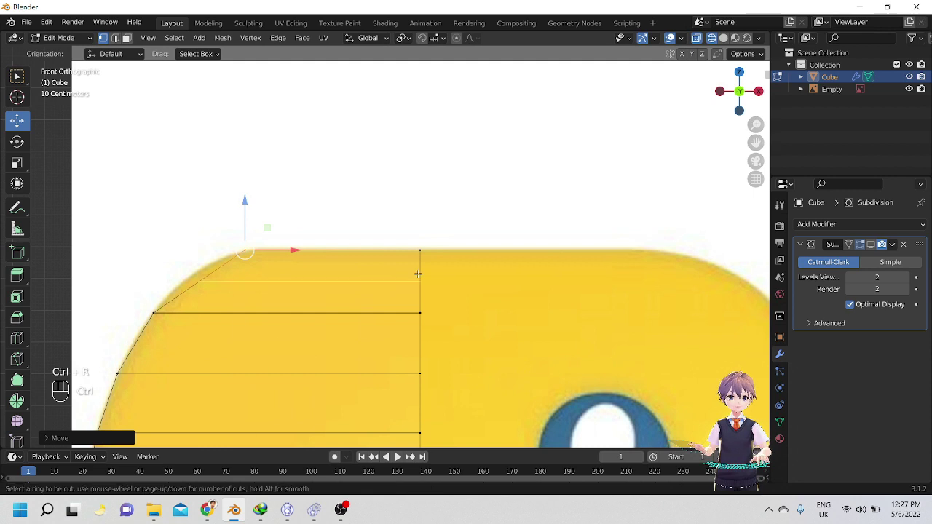
click(433, 276)
right_click(433, 276)
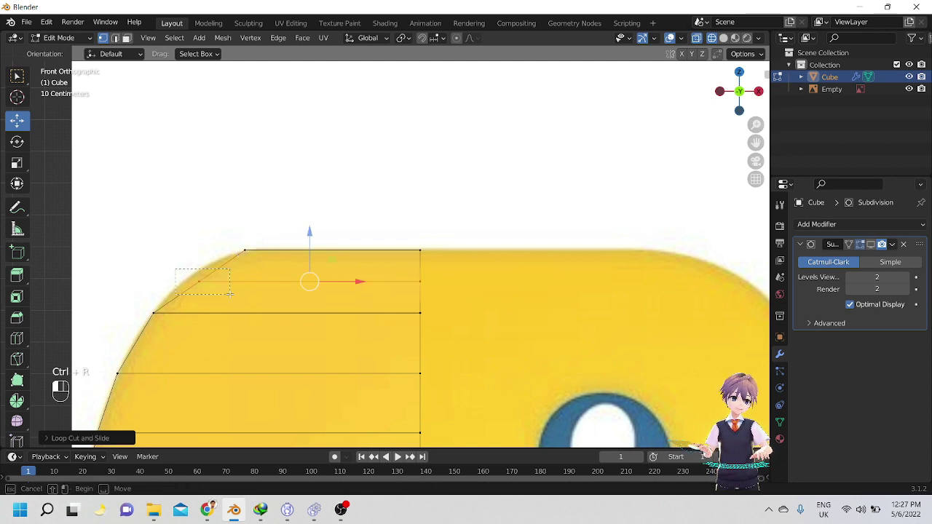
click(204, 284)
drag(247, 281, 230, 280)
drag(185, 235, 189, 236)
key(ctrl+z)
Extrude the side of the mesh above the gap along X, past the eye to the start of the head's rear curve.
scroll(367, 331, down, 5)
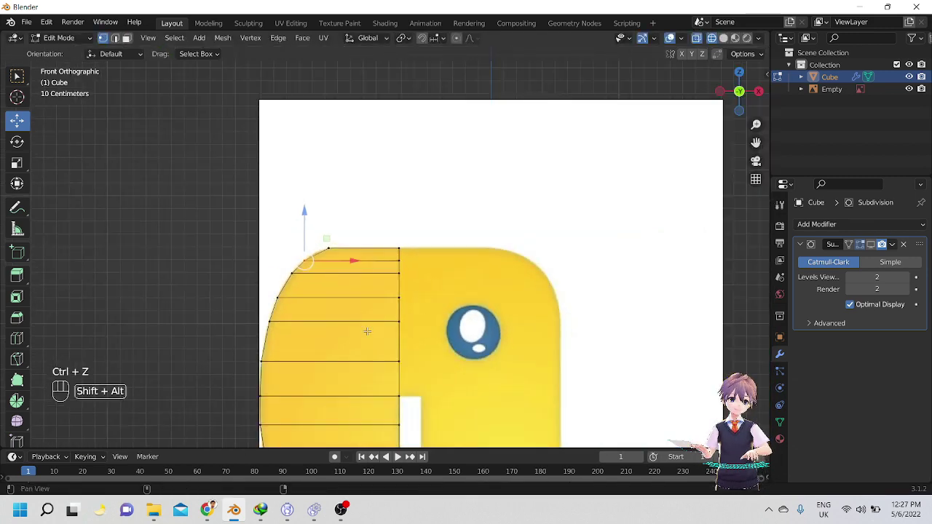
alt+shift+drag(366, 331, 299, 216)
scroll(343, 266, up, 3)
alt+shift+drag(363, 284, 347, 106)
scroll(379, 324, down, 1)
shift+middle_drag(389, 299, 316, 300)
key(e)
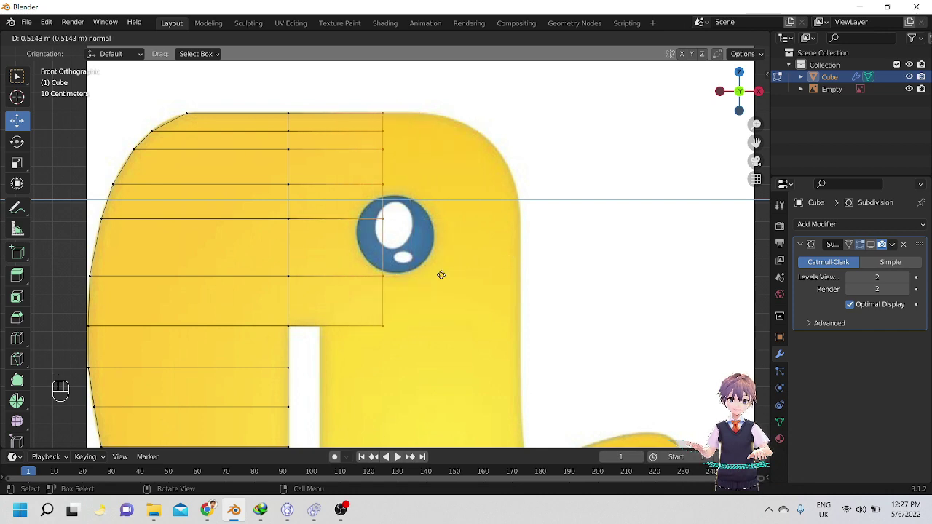
click(484, 279)
Extrude the side another section of about 0.5 m to reach the back of the head.
shift+middle_drag(483, 280, 378, 292)
key(e)
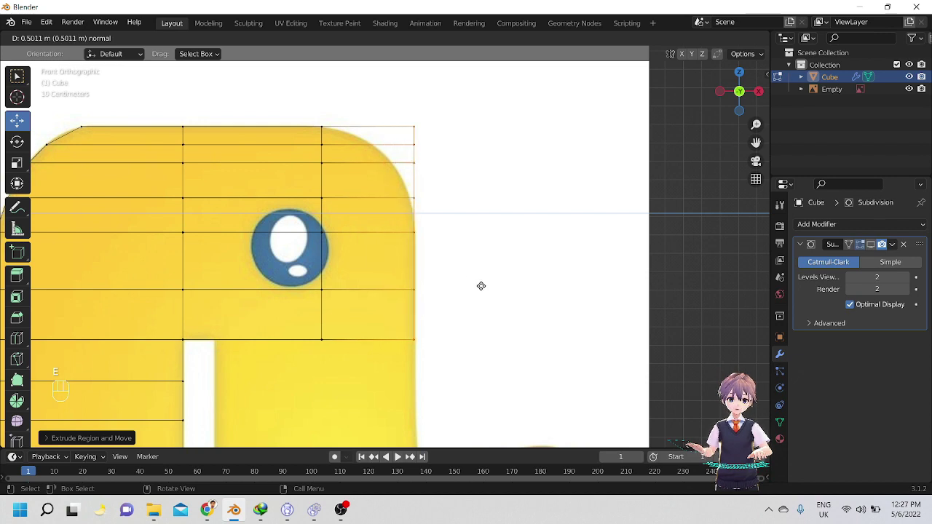
click(481, 287)
Move the rear outer vertices of the top two rows inward along X onto the head's rounded corner.
shift+middle_drag(467, 249, 459, 300)
scroll(459, 300, up, 2)
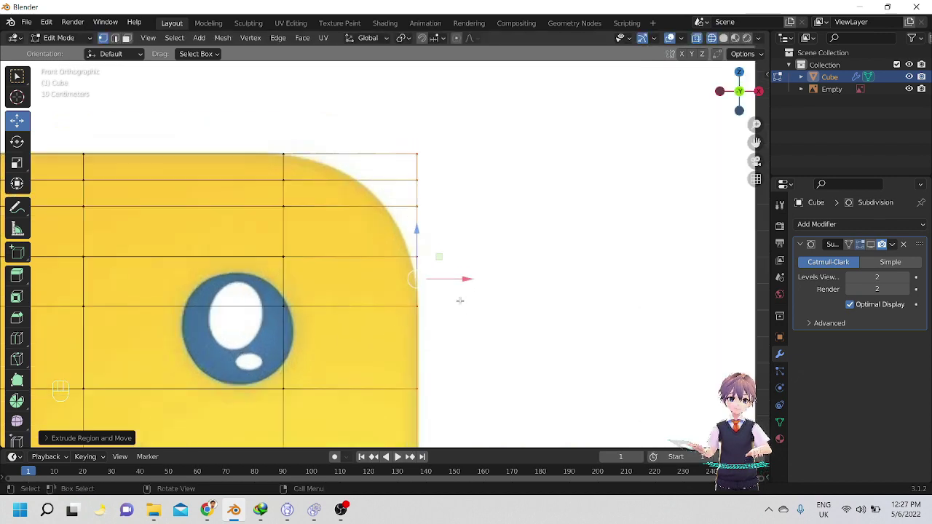
scroll(459, 300, up, 1)
shift+middle_drag(436, 241, 453, 286)
drag(423, 169, 457, 219)
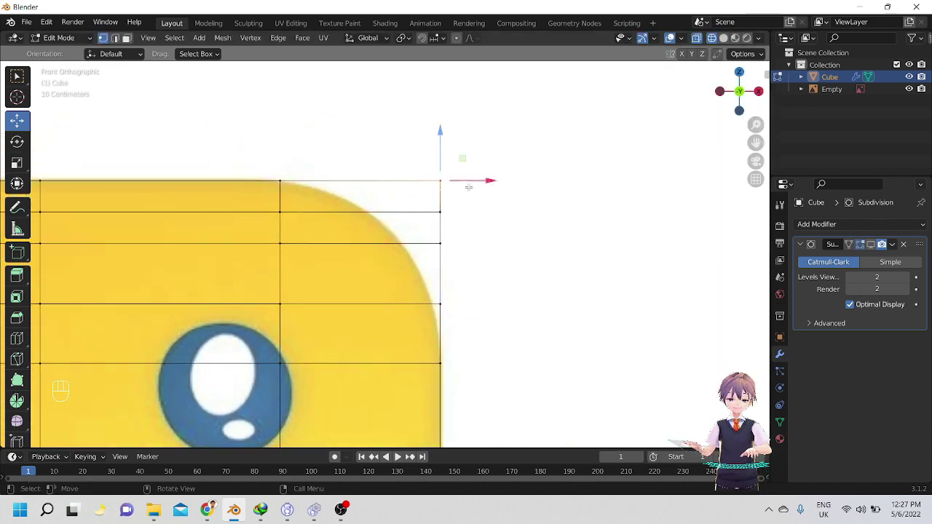
key(g)
key(x)
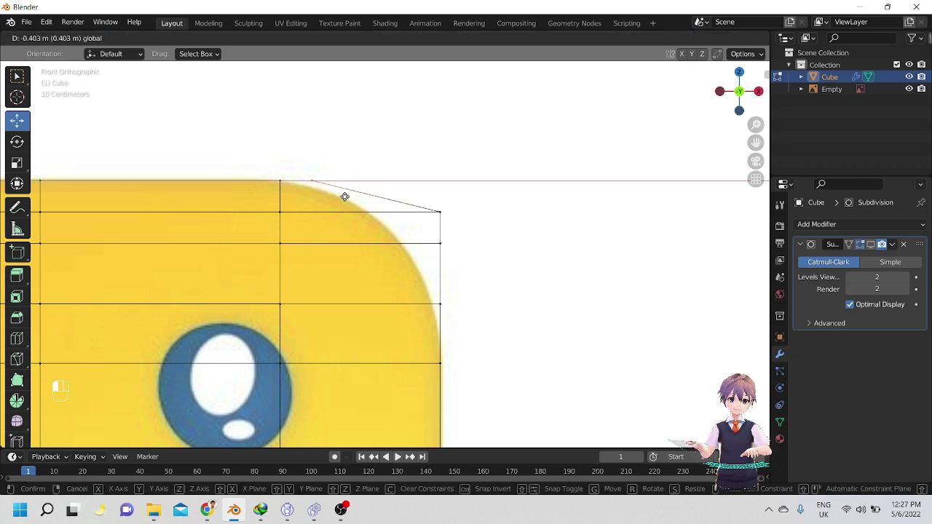
click(331, 199)
shift+middle_drag(464, 225, 450, 221)
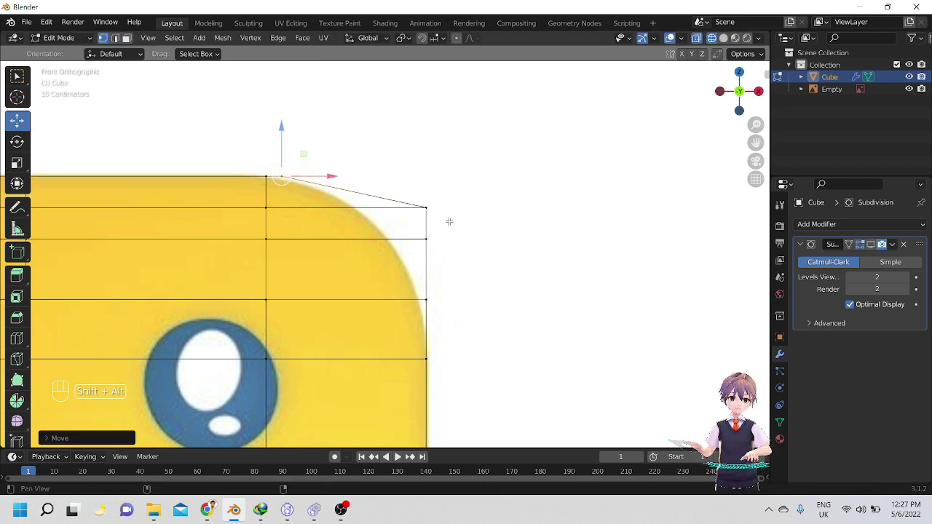
drag(450, 221, 393, 208)
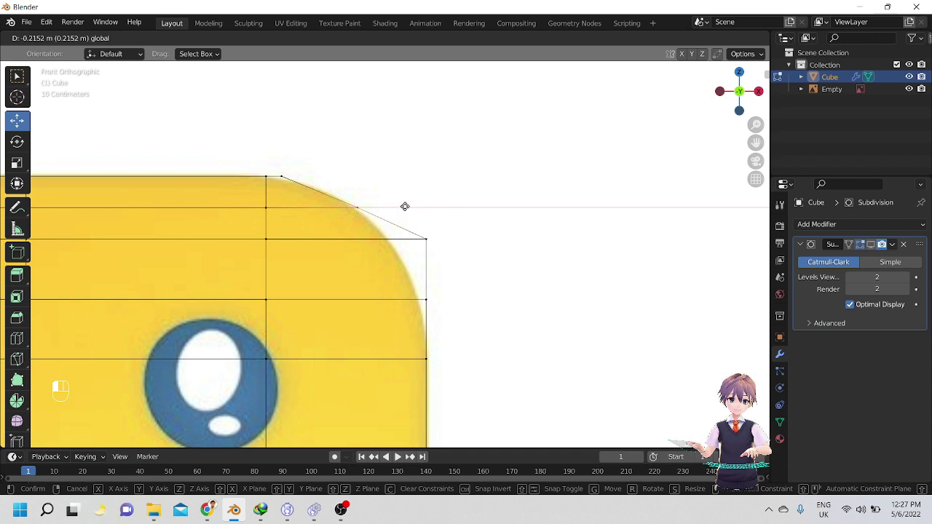
click(402, 207)
Move the rear outer vertices of the third and fourth rows inward along X onto the head outline.
click(436, 235)
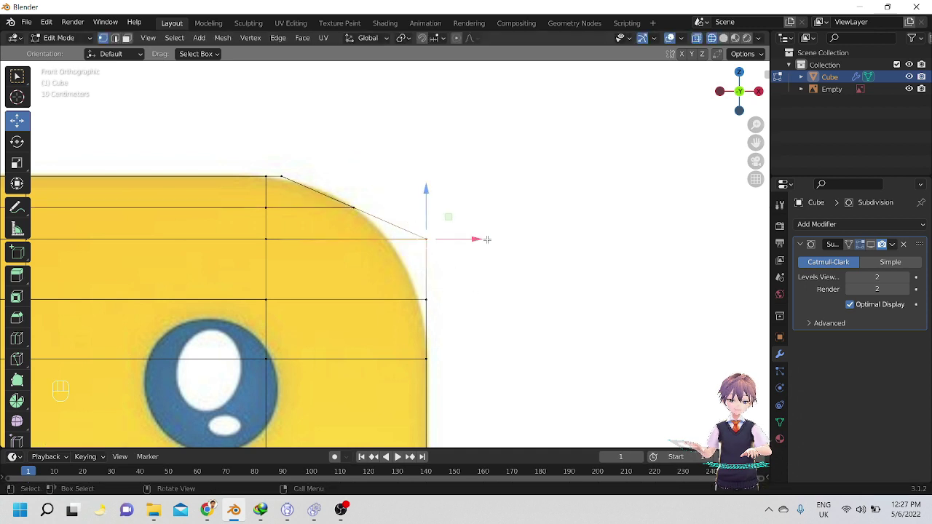
drag(484, 240, 447, 241)
shift+middle_drag(449, 255, 443, 232)
drag(456, 300, 410, 265)
shift+middle_drag(415, 258, 454, 245)
key(g)
key(x)
click(469, 267)
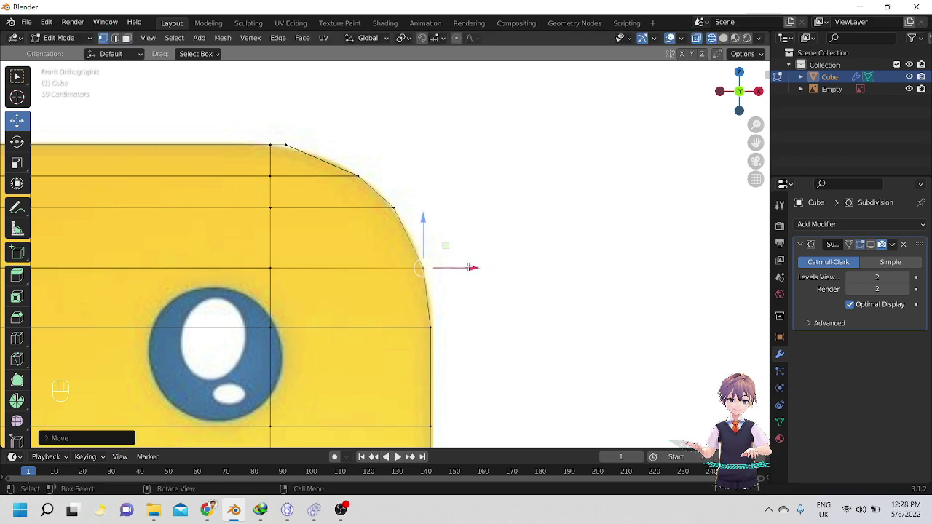
Add a vertical loop cut through the head section above the gap and slide it in line with the neck's front edge.
scroll(470, 268, down, 3)
shift+middle_drag(481, 340, 473, 271)
scroll(472, 271, up, 3)
shift+middle_drag(308, 370, 375, 315)
scroll(416, 297, down, 3)
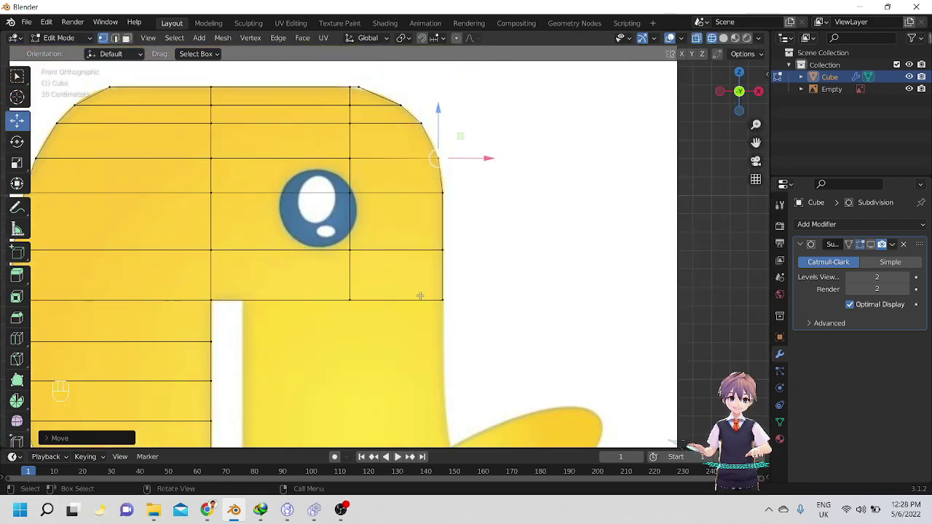
shift+middle_drag(420, 296, 460, 267)
shift+middle_drag(338, 331, 372, 405)
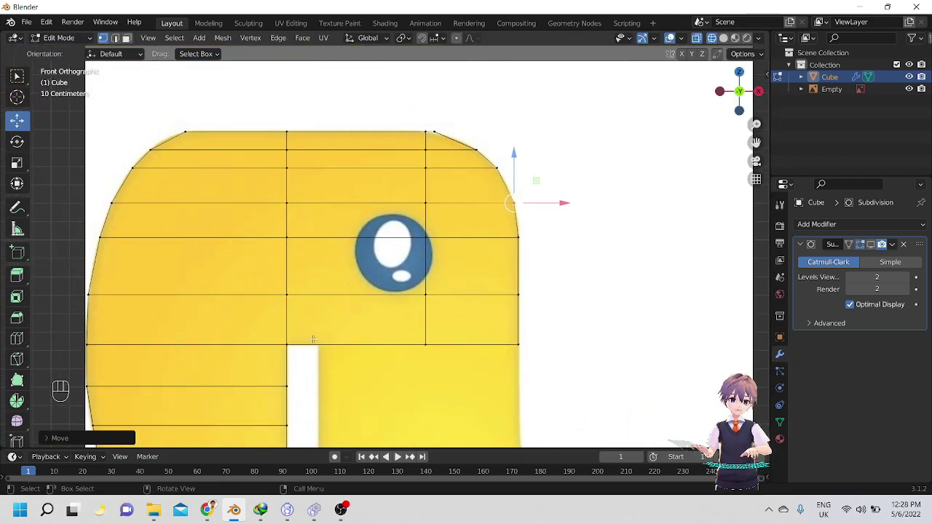
shift+middle_drag(342, 298, 347, 323)
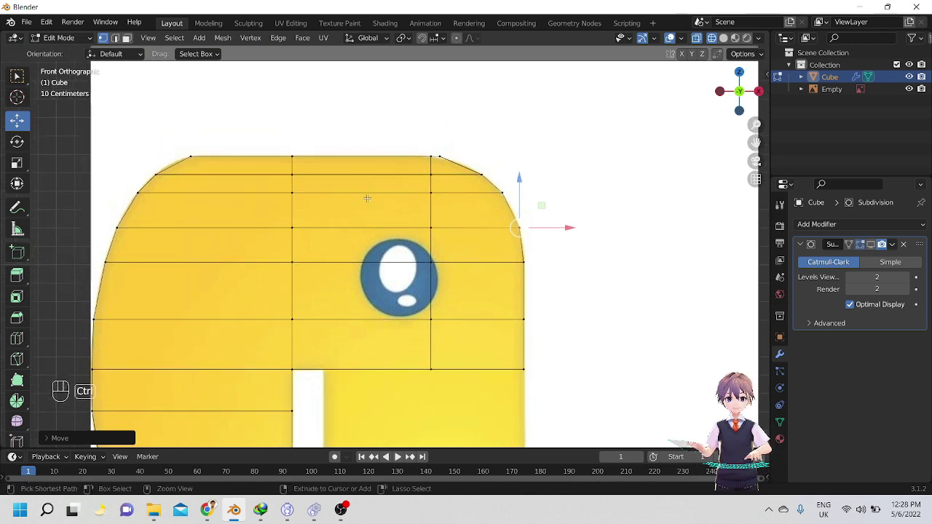
key(ctrl+r)
click(362, 166)
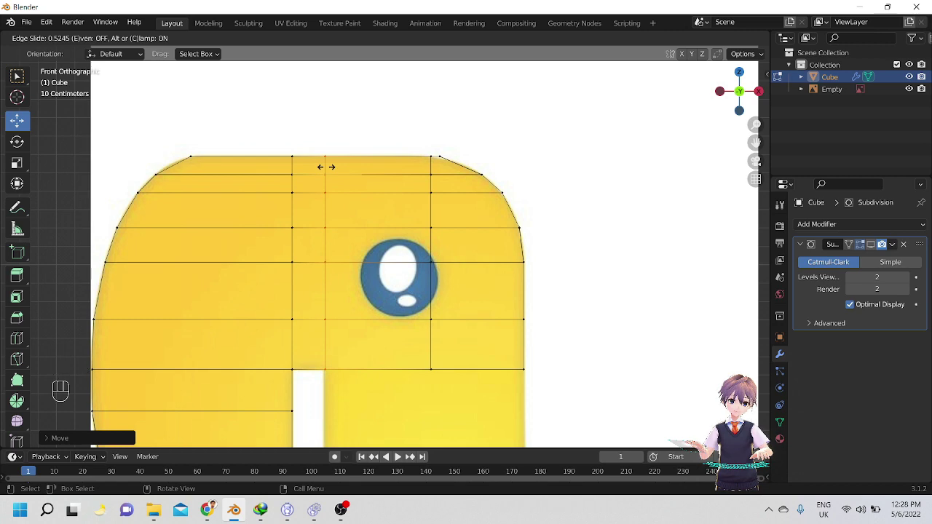
click(325, 167)
Extrude the head's lower vertices between the neck's front edge and the back of the head downward along the neck.
shift+middle_drag(331, 363, 281, 216)
scroll(414, 383, down, 2)
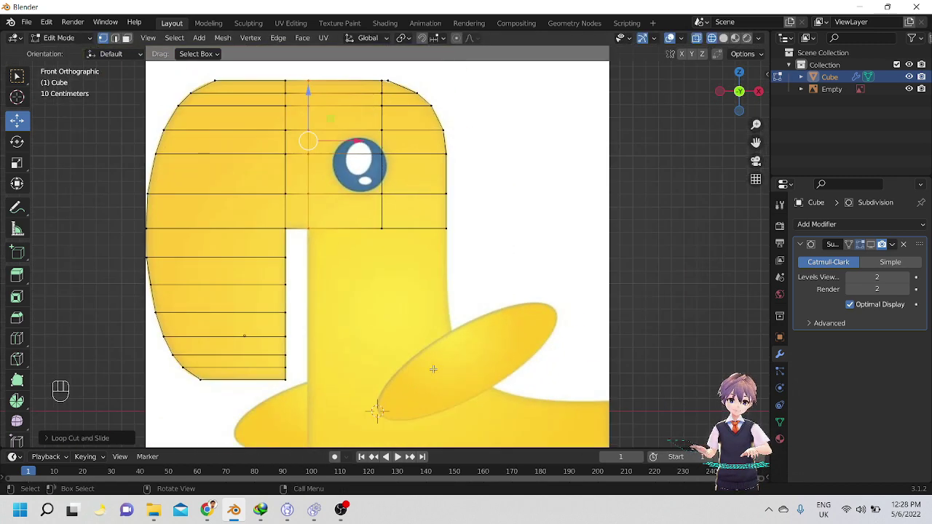
shift+middle_drag(433, 370, 394, 308)
scroll(393, 279, up, 1)
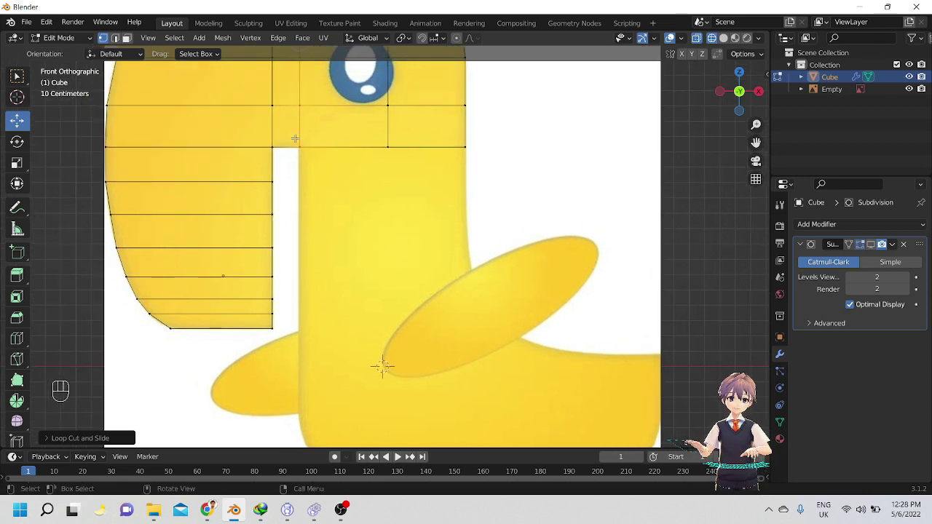
drag(294, 138, 333, 158)
drag(493, 168, 494, 167)
scroll(494, 164, down, 1)
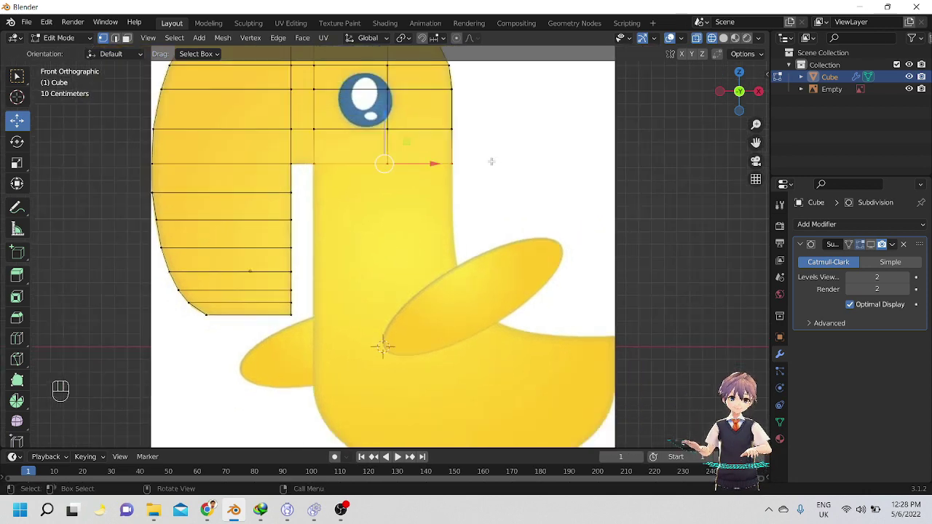
shift+middle_drag(381, 241, 372, 225)
key(e)
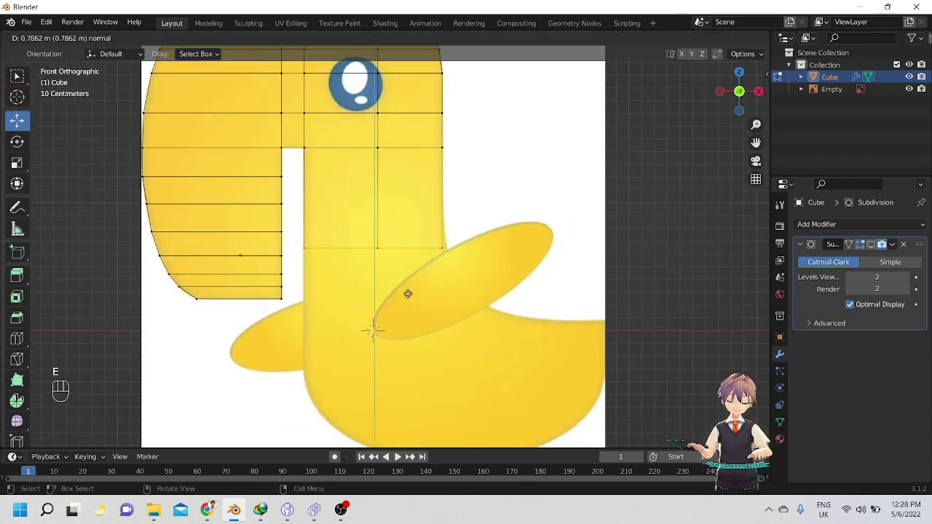
click(423, 273)
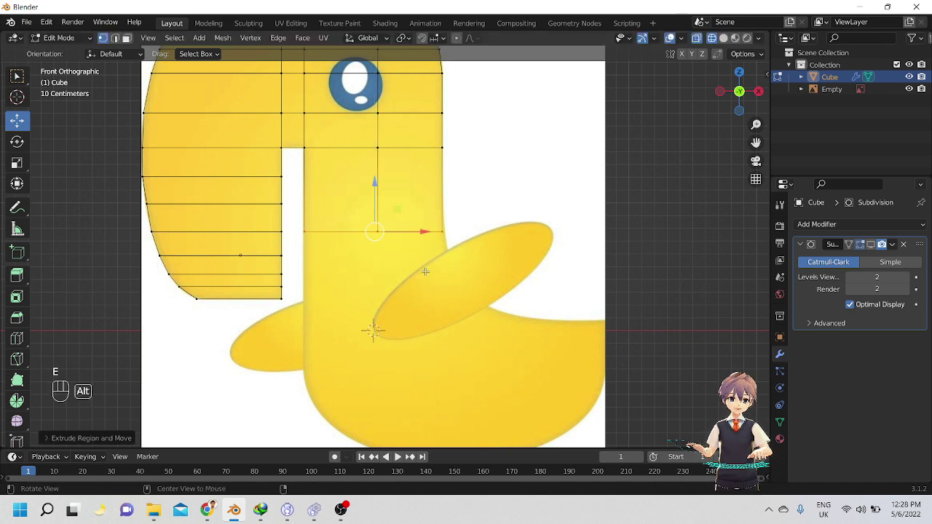
Extrude the neck's lowest row downward in six more short sections to the start of the body's lower curve.
shift+middle_drag(425, 270, 415, 248)
key(e)
click(416, 288)
key(e)
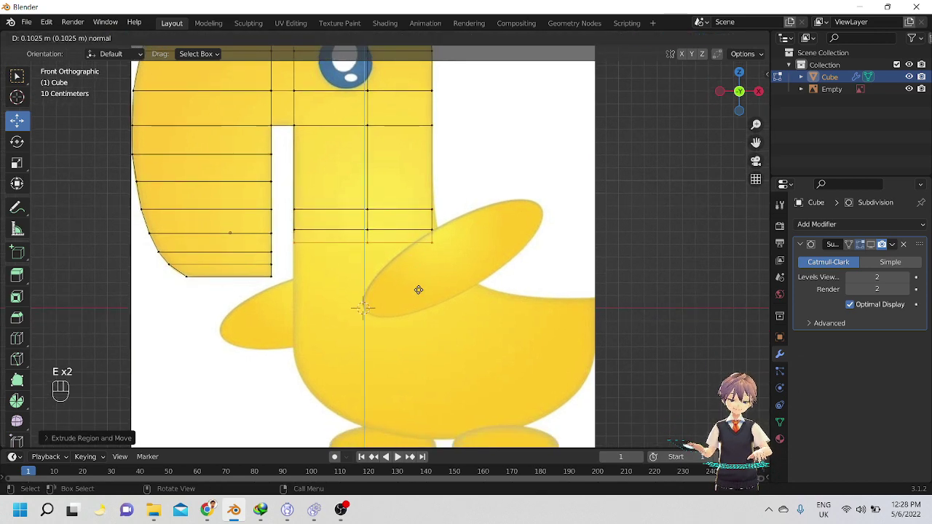
click(425, 294)
key(e)
click(430, 311)
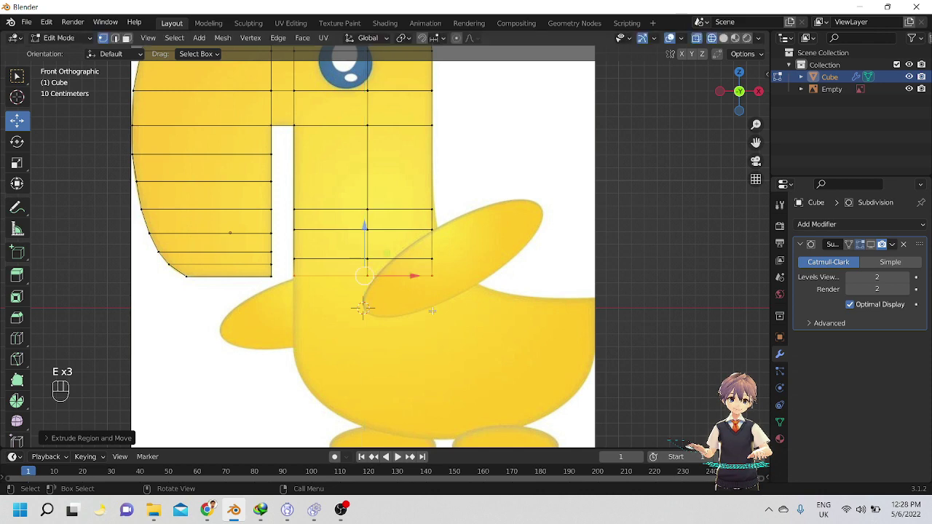
key(e)
click(426, 349)
key(e)
click(428, 385)
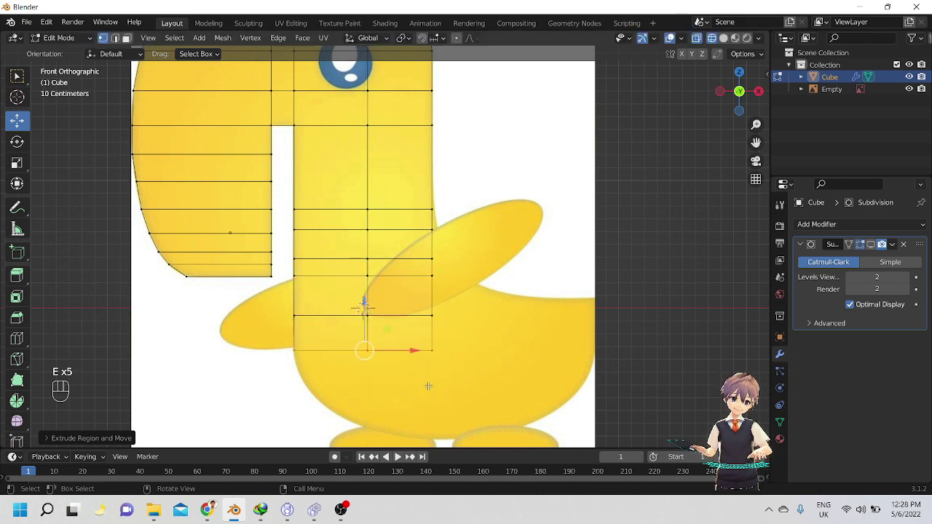
key(e)
click(423, 384)
Move the rear vertices of the first two rows extruded down the neck outward onto the outline just above the wing.
scroll(437, 335, up, 2)
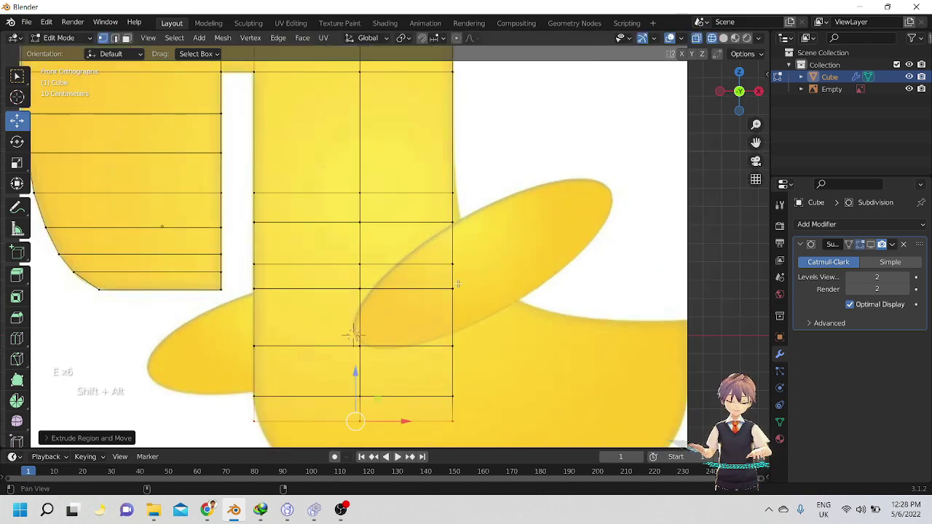
shift+middle_drag(453, 271, 406, 325)
drag(391, 223, 439, 274)
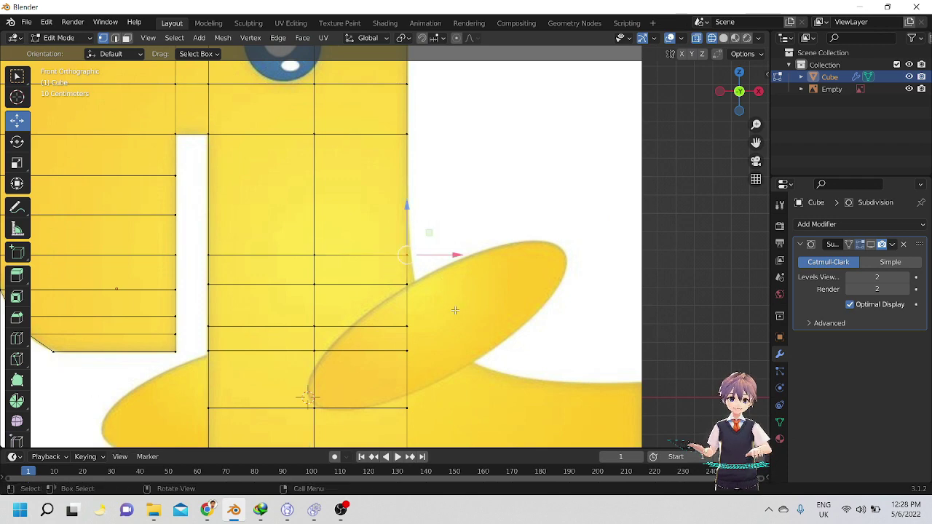
scroll(437, 311, up, 4)
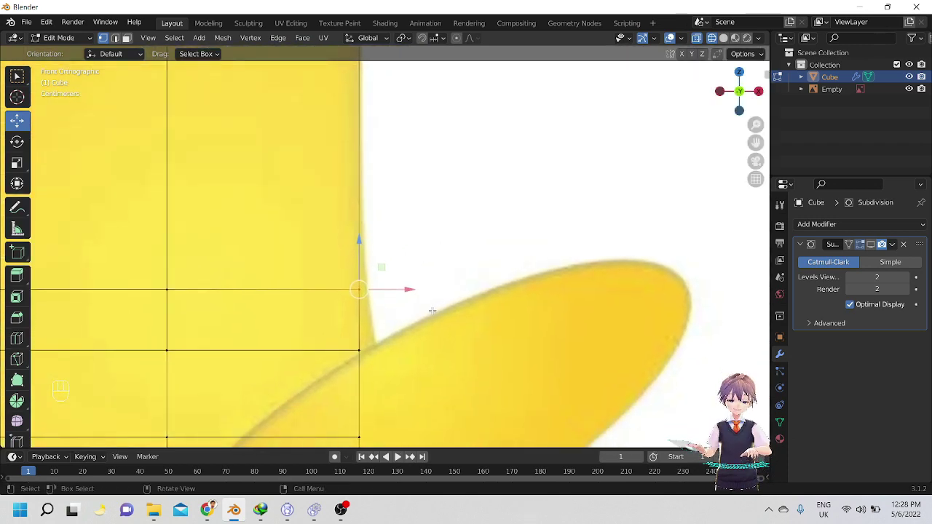
scroll(432, 311, up, 3)
drag(397, 293, 410, 295)
shift+middle_drag(374, 327, 363, 262)
drag(326, 311, 448, 378)
shift+middle_drag(388, 346, 343, 309)
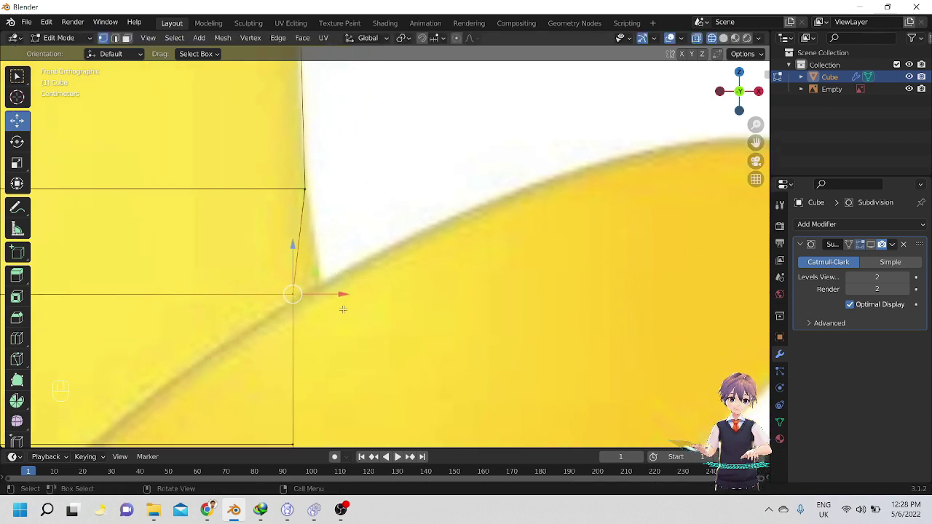
drag(342, 294, 368, 301)
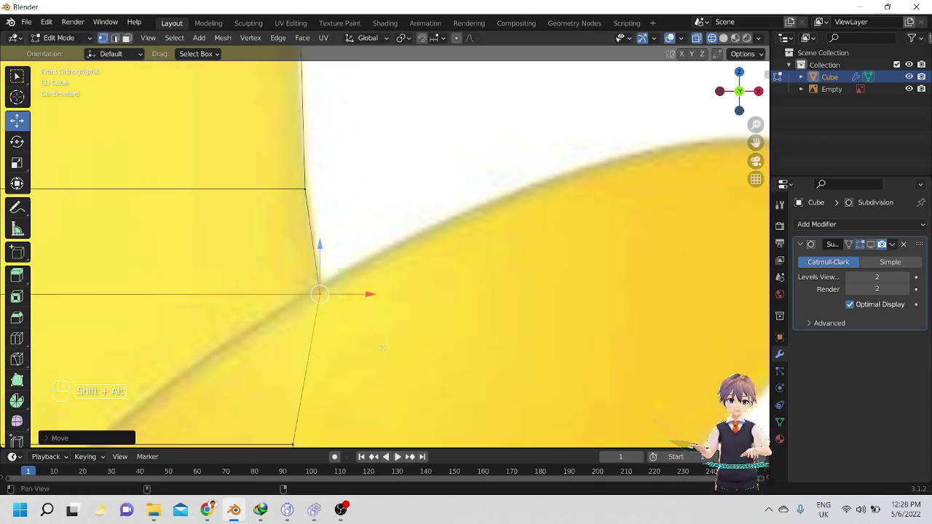
Move the rear vertices of the third extruded row outward behind the wing to continue the neck's curve into the body.
shift+middle_drag(391, 335, 395, 226)
scroll(394, 226, down, 2)
drag(318, 290, 380, 343)
shift+middle_drag(378, 328, 365, 289)
drag(358, 268, 412, 269)
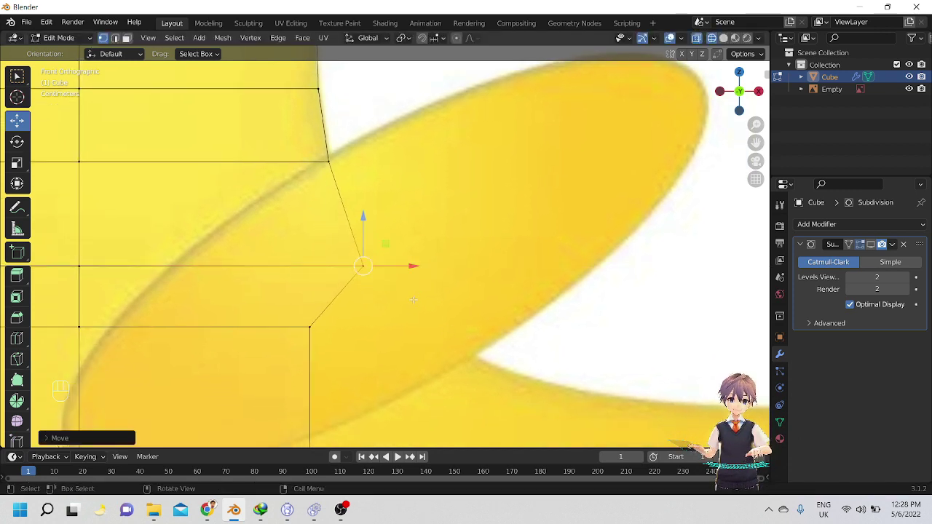
shift+middle_drag(394, 267, 343, 235)
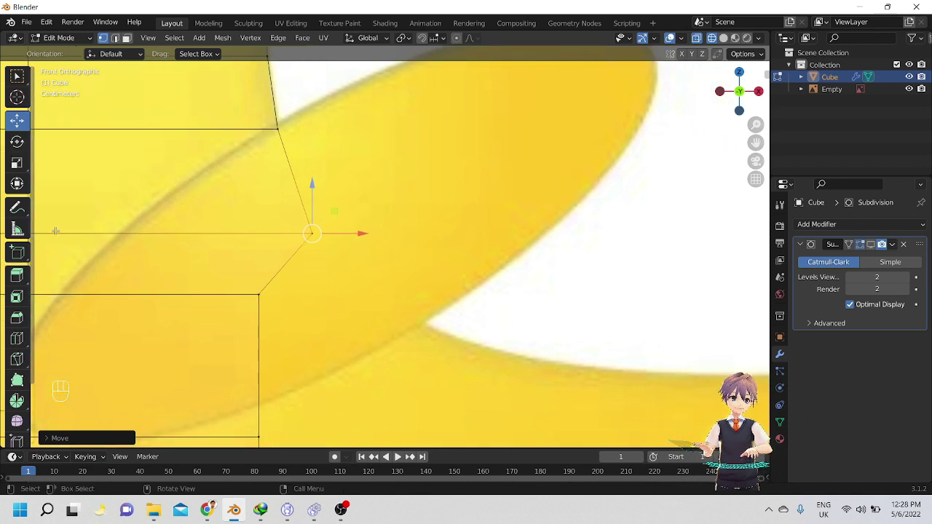
Draw an annotation curve from the back of the neck across the wing to where the wing meets the body's upper outline.
click(18, 208)
drag(278, 128, 280, 138)
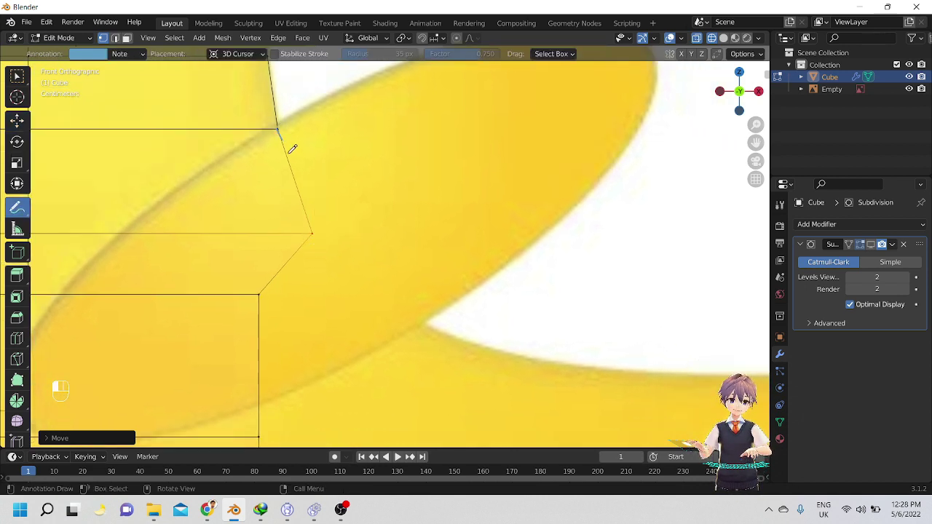
drag(432, 320, 441, 328)
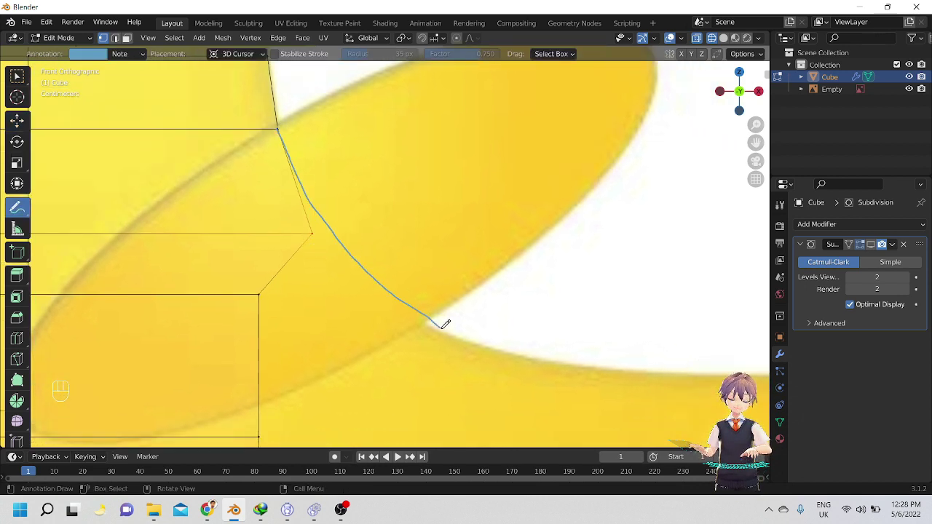
shift+middle_drag(280, 198, 291, 218)
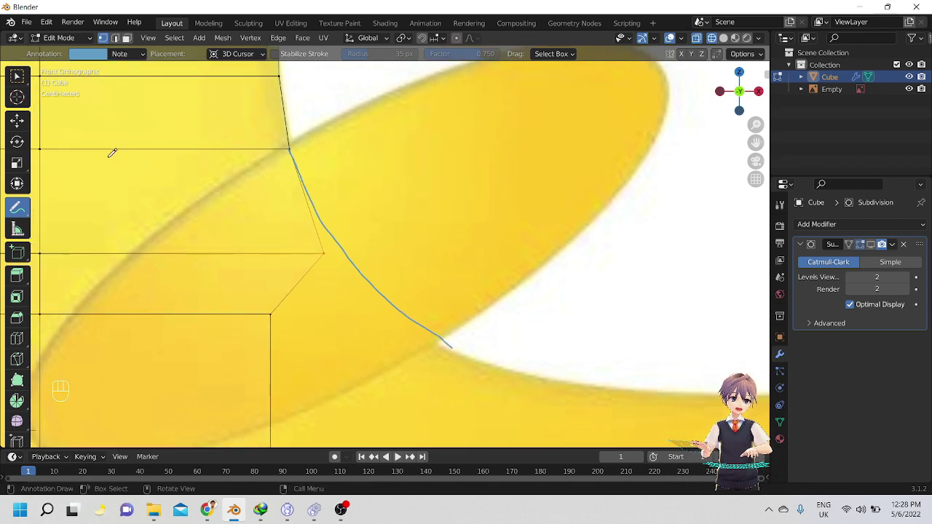
Return to the Move tool and undo the annotation curve over the wing.
click(17, 120)
drag(381, 253, 381, 257)
shift+middle_drag(355, 270, 368, 249)
key(ctrl+z)
key(ctrl+z)
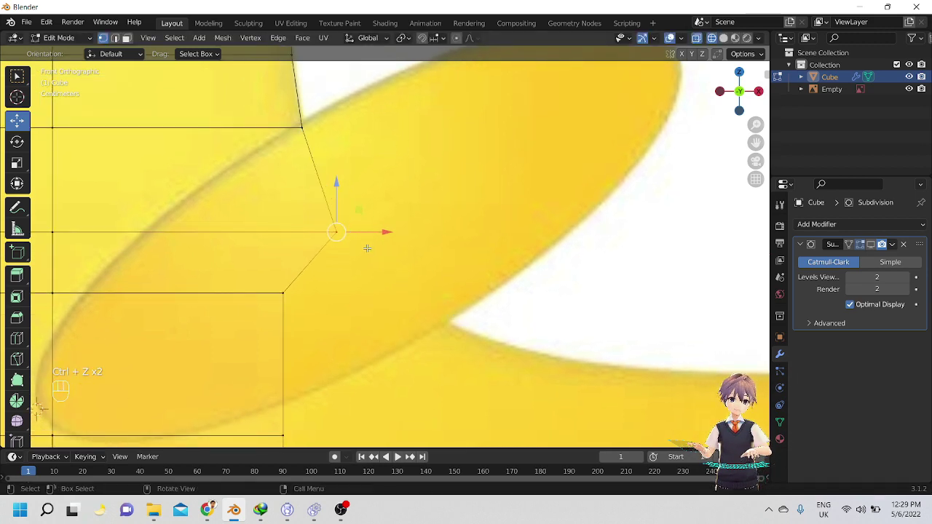
Move the rear vertices of the third and fourth extruded rows outward behind the wing to continue the neck's curve.
drag(387, 235, 397, 236)
shift+middle_drag(384, 260, 381, 224)
drag(252, 250, 399, 261)
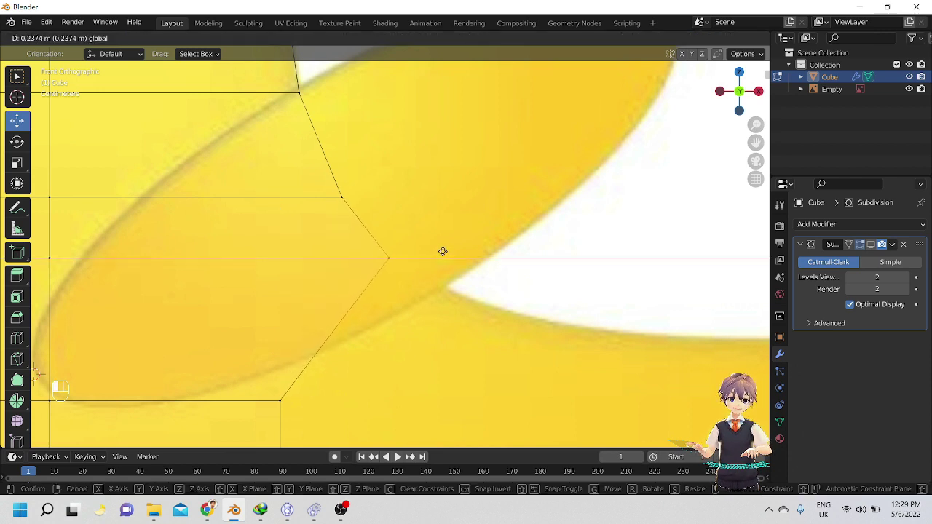
drag(442, 252, 443, 252)
shift+middle_drag(445, 295, 439, 247)
Move the rear vertices of the row at the wing's lower edge far outward into the body toward the tail.
drag(262, 318, 322, 374)
shift+middle_drag(344, 360, 393, 265)
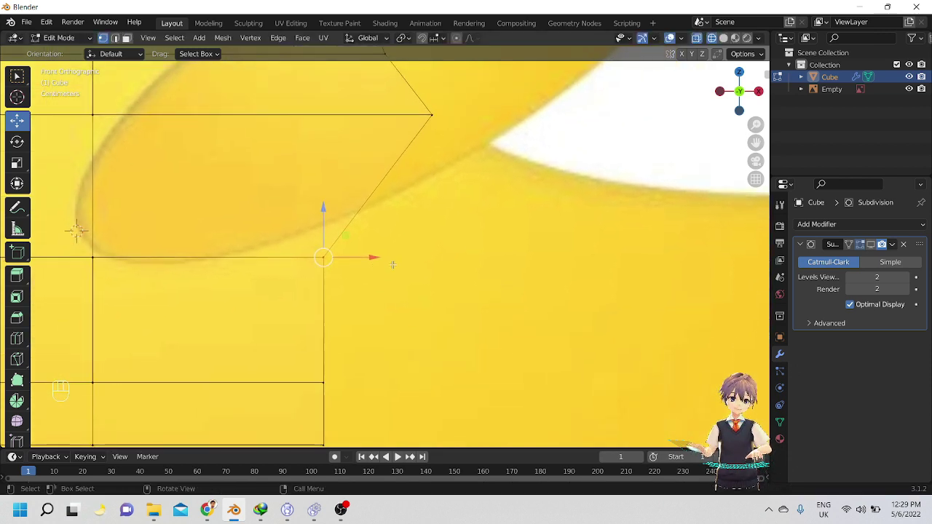
drag(371, 259, 739, 83)
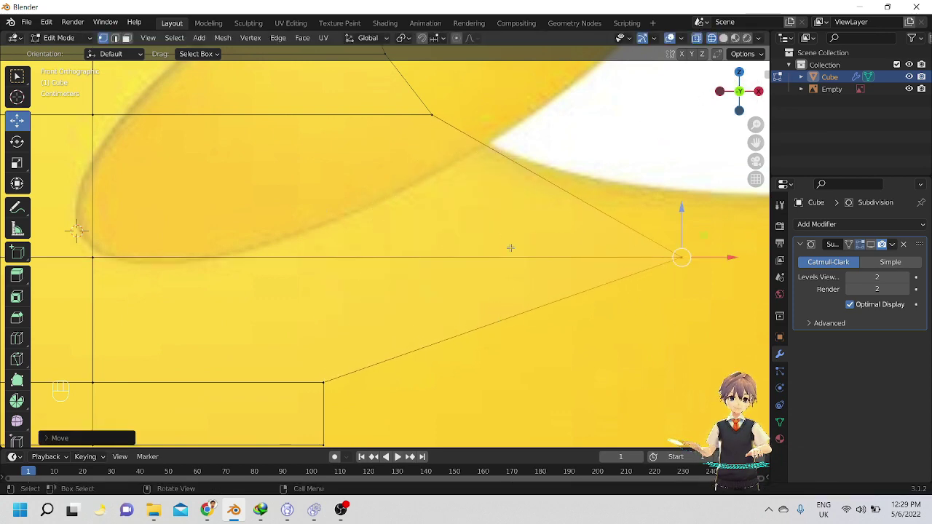
scroll(512, 279, down, 3)
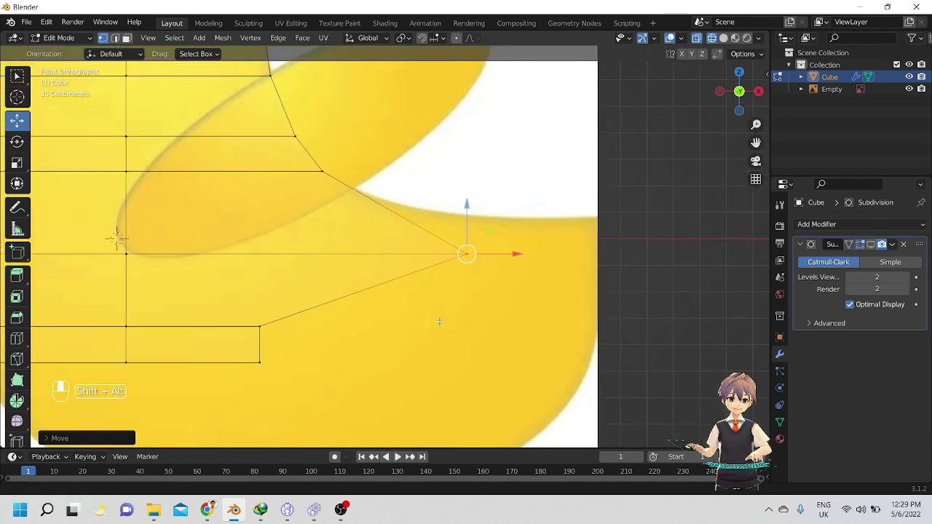
mouse_move(448, 217)
mouse_down()
mouse_move(452, 196)
mouse_move(449, 204)
mouse_up()
key(ctrl+z)
shift+middle_drag(131, 269, 322, 267)
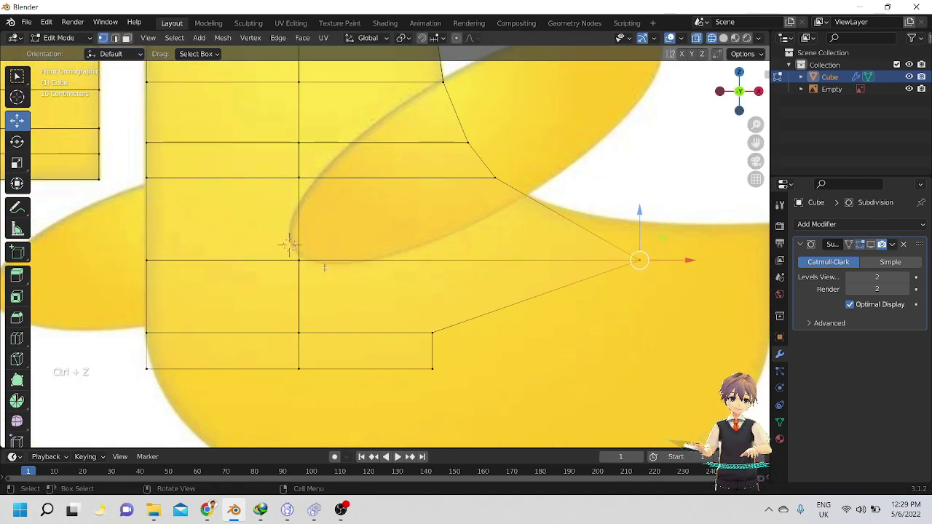
Select the whole row at the wing's lower edge and raise it to where the wing meets the body's upper outline.
scroll(174, 251, down, 2)
drag(186, 245, 423, 258)
drag(640, 258, 640, 257)
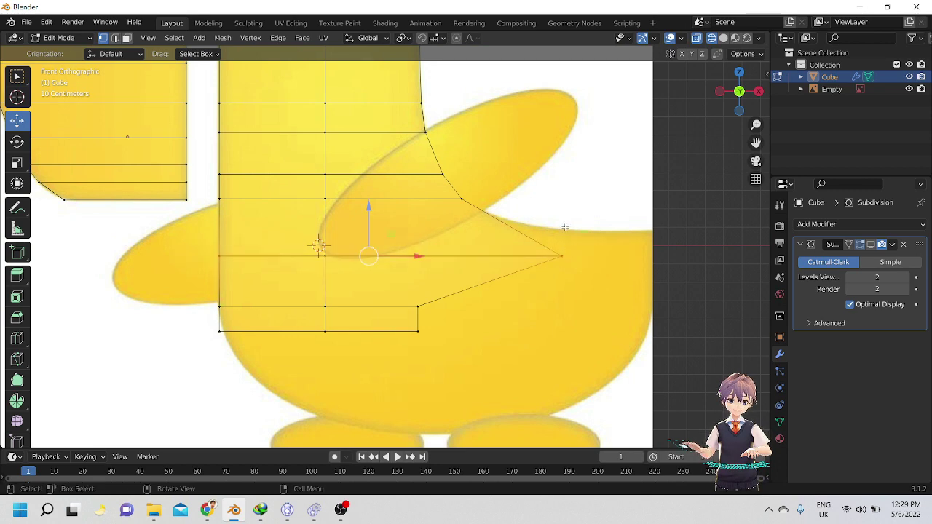
drag(368, 213, 364, 167)
scroll(291, 245, up, 3)
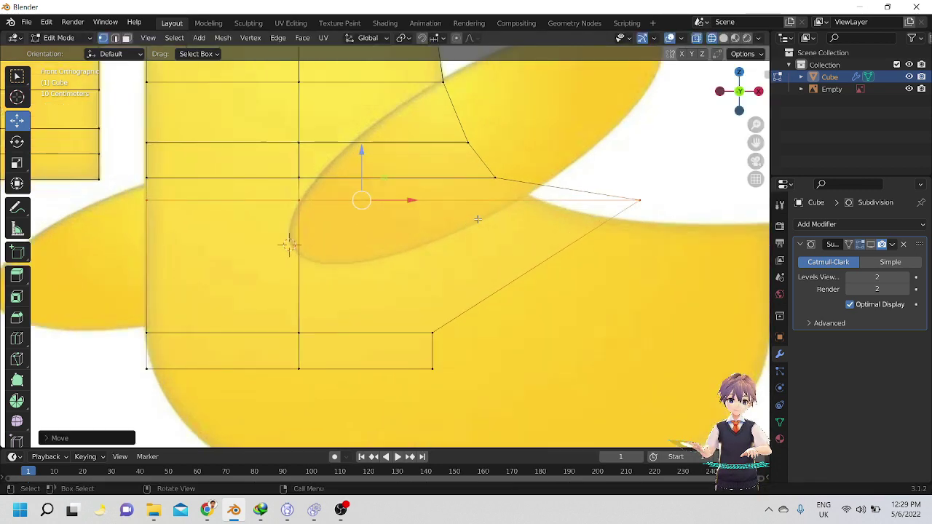
Pull the raised row's rear vertices in to the corner where wing and body meet, and add a loop cut below it.
drag(537, 250, 490, 273)
alt+shift+drag(540, 317, 498, 241)
scroll(480, 248, down, 1)
alt+shift+drag(389, 259, 399, 241)
key(ctrl+r)
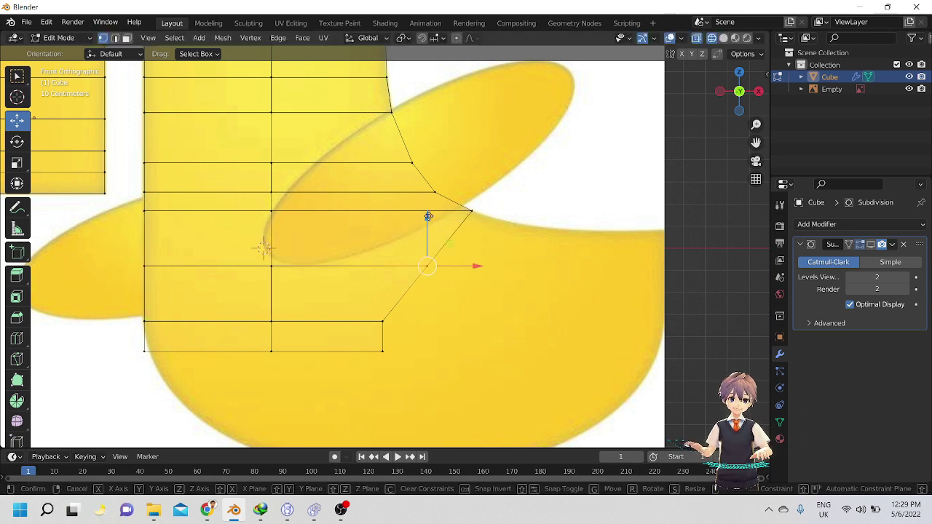
Undo the single-vertex move and raise the entire new loop to just below the row at the wing-body corner.
key(ctrl+z)
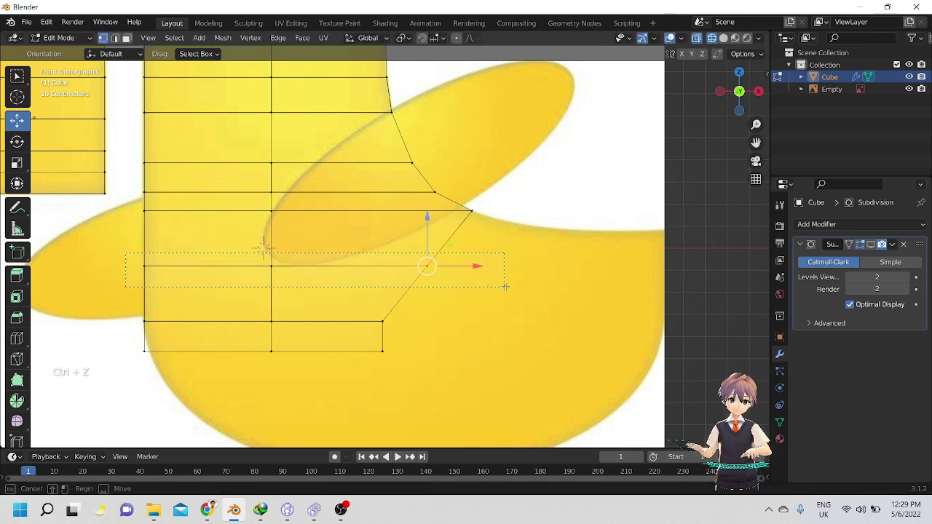
drag(505, 287, 507, 289)
drag(281, 216, 281, 182)
shift+middle_drag(405, 274, 381, 291)
scroll(381, 291, up, 1)
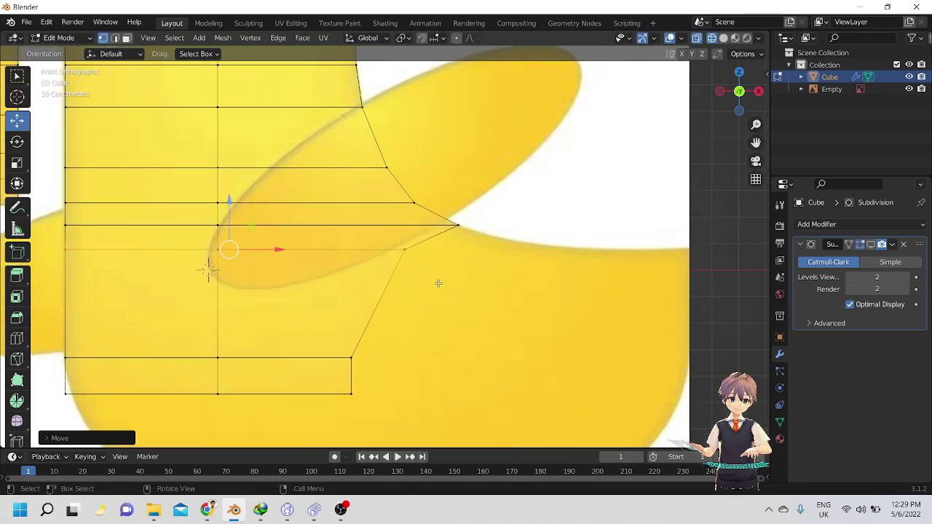
Try to move the new loop's rear vertices outward toward the body's upper outline near the tail.
drag(439, 282, 387, 235)
shift+middle_drag(446, 273, 402, 264)
drag(405, 241, 555, 212)
scroll(535, 222, down, 2)
shift+middle_drag(534, 222, 477, 250)
key(ctrl+z)
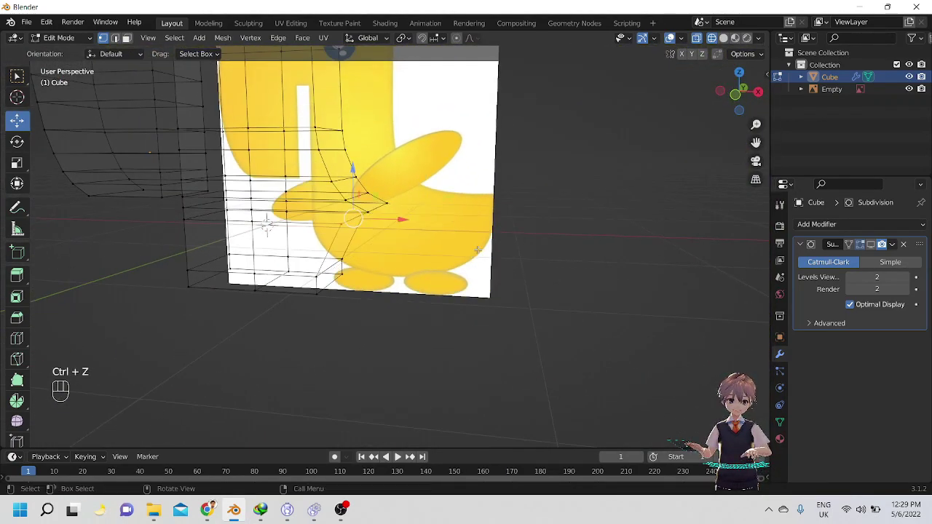
Return to the front view and undo the row edits behind the wing, back to the straight rows extruded down the neck.
key(KP_1)
scroll(471, 220, up, 3)
alt+shift+drag(470, 219, 495, 279)
scroll(447, 246, down, 2)
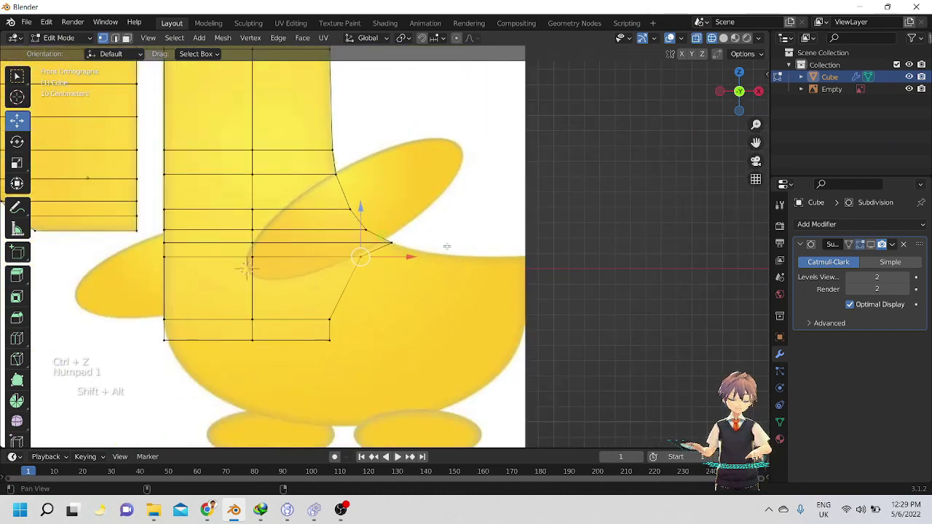
shift+middle_drag(446, 247, 441, 223)
key(ctrl+z)
key(ctrl+z)
key(ctrl+z)
key(ctrl+z)
key(ctrl+z)
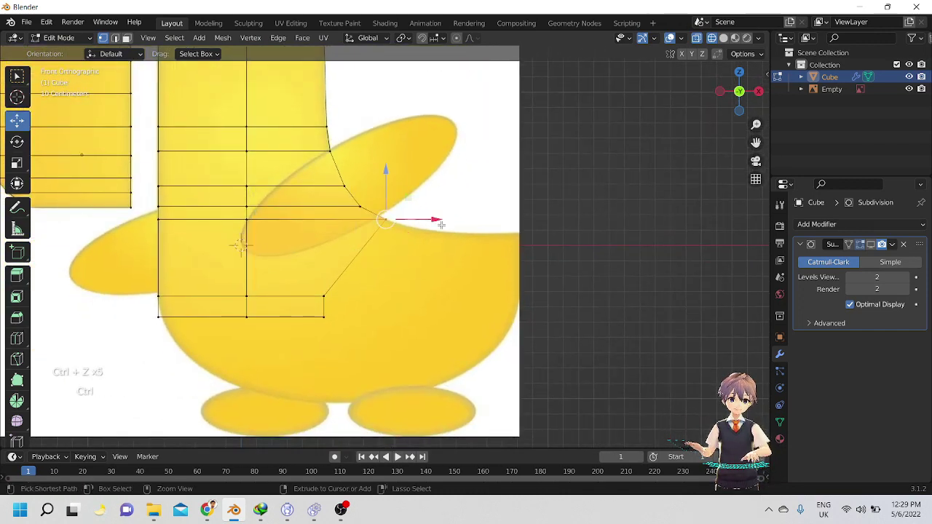
key(ctrl+z)
key(ctrl+z)
key(ctrl+z)
key(ctrl+z)
key(ctrl+z)
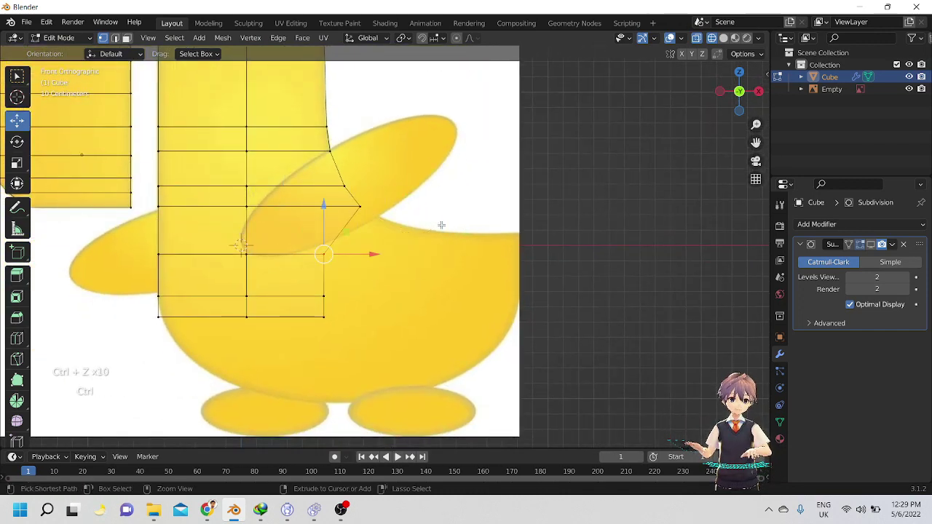
key(ctrl+z)
key(ctrl+z)
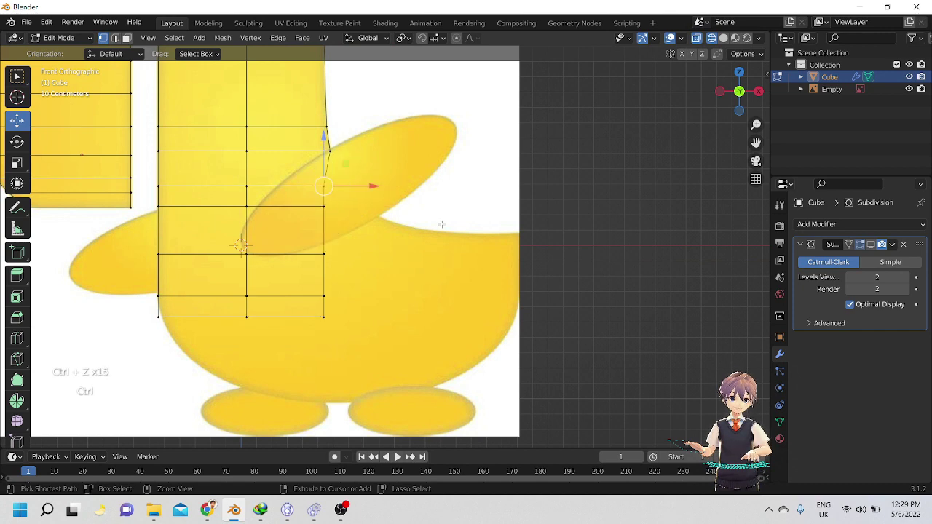
shift+middle_drag(441, 224, 436, 231)
key(ctrl+z)
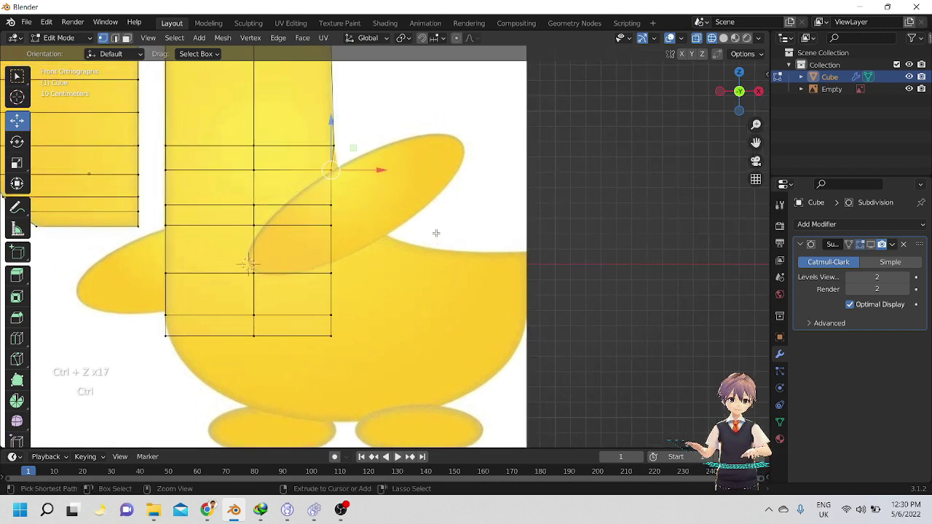
Extrude the lowest row of the body downward to the level of the feet's upper edges.
shift+middle_drag(410, 209, 355, 253)
scroll(413, 233, down, 1)
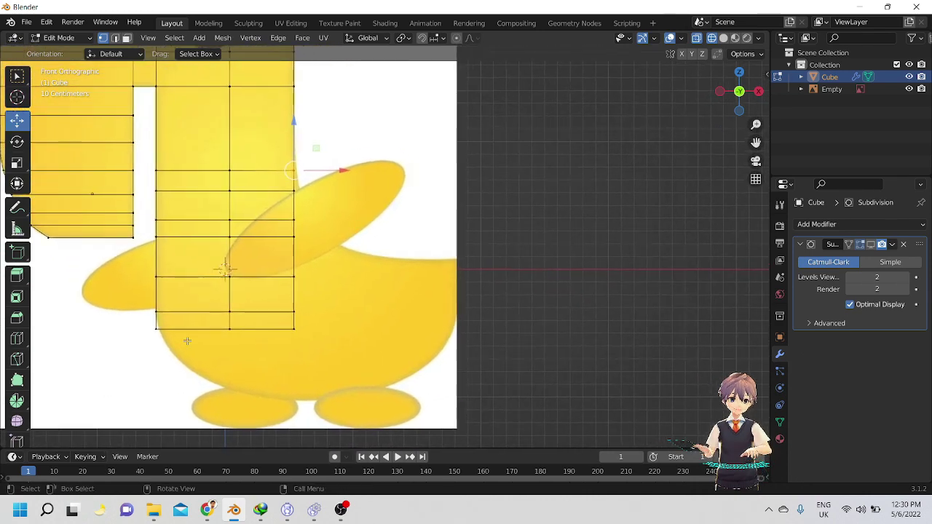
drag(146, 322, 320, 343)
shift+middle_drag(318, 331, 323, 297)
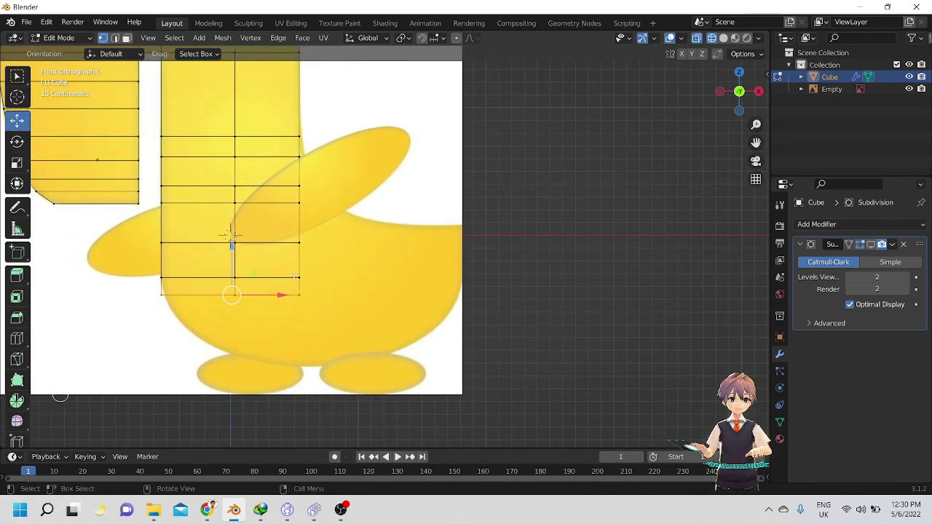
key(e)
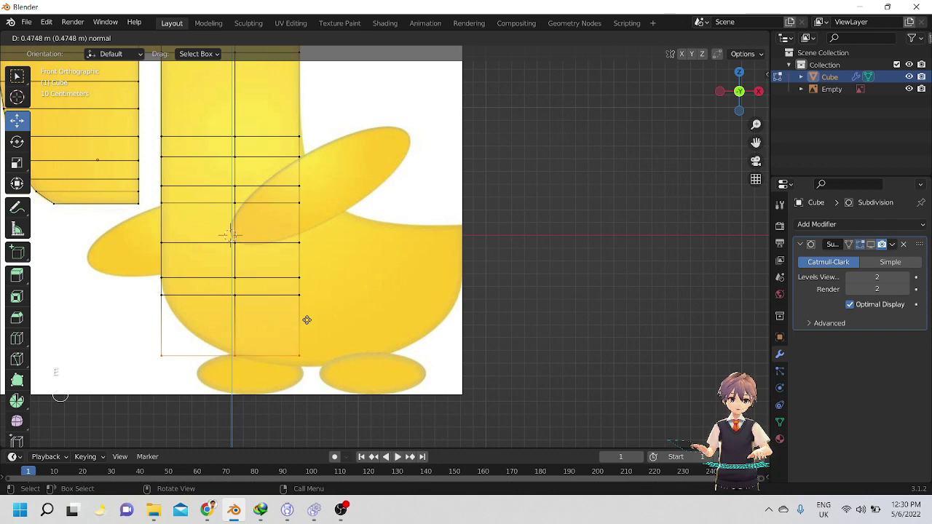
click(308, 317)
scroll(308, 317, up, 5)
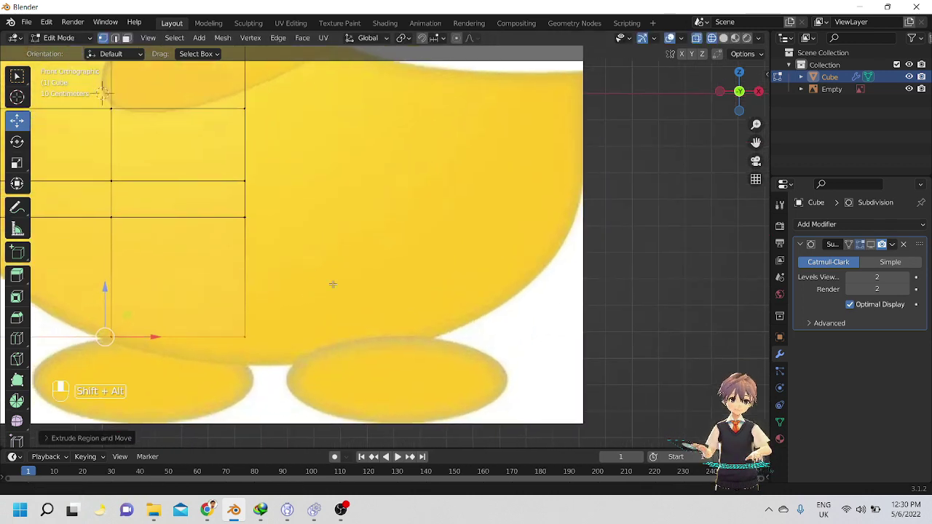
Lower the rear bottom vertices of the extruded section onto the body's lower outline between the feet.
drag(328, 334, 290, 283)
shift+middle_drag(287, 272, 288, 259)
drag(312, 248, 317, 276)
shift+middle_drag(233, 260, 390, 306)
Raise the front bottom vertices and move them, together with the front vertices of the row above, inward onto the chest outline.
click(221, 321)
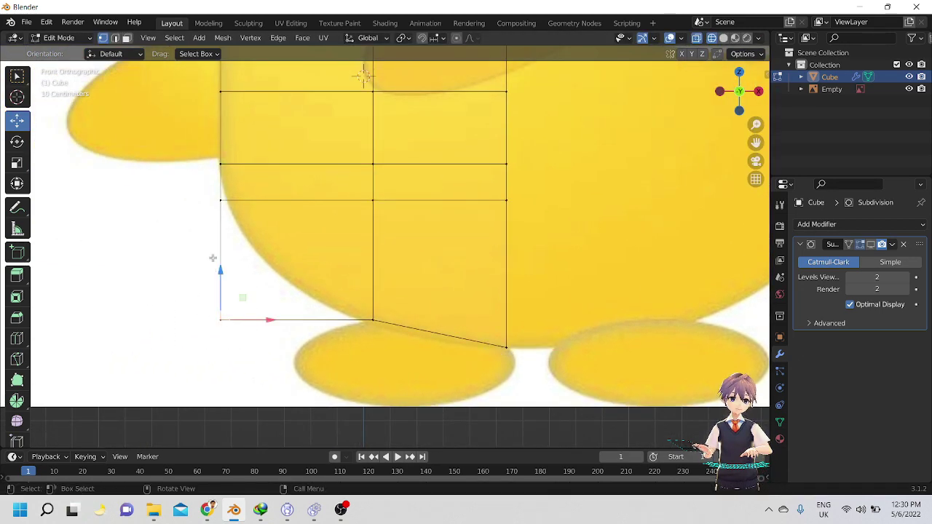
key(g)
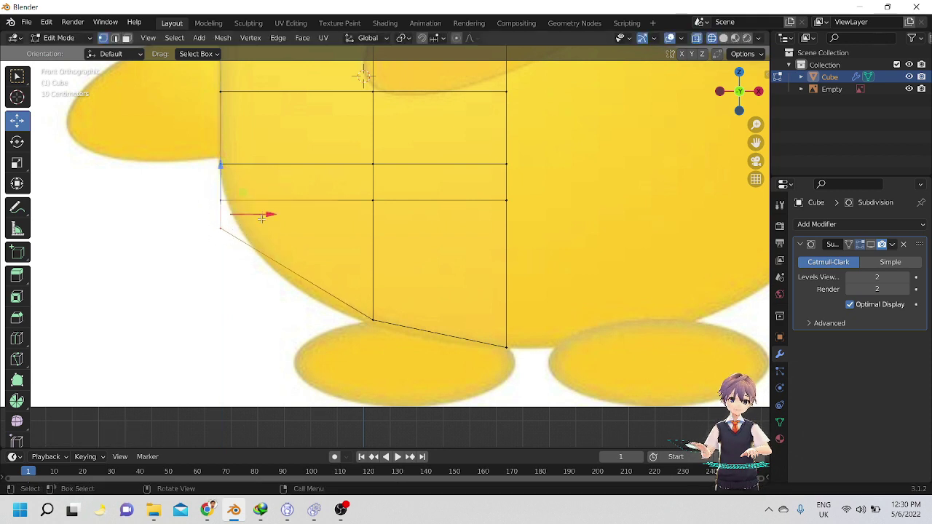
key(x)
drag(272, 215, 272, 215)
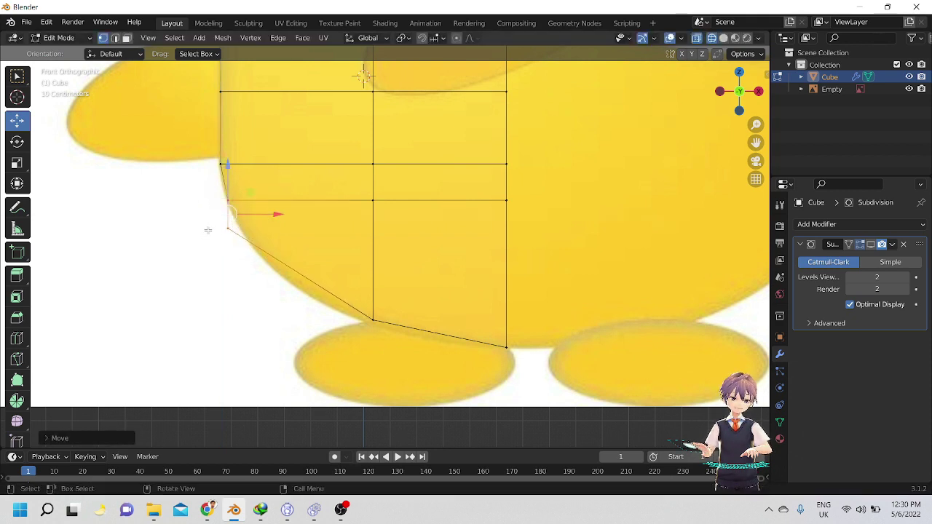
drag(209, 223, 277, 230)
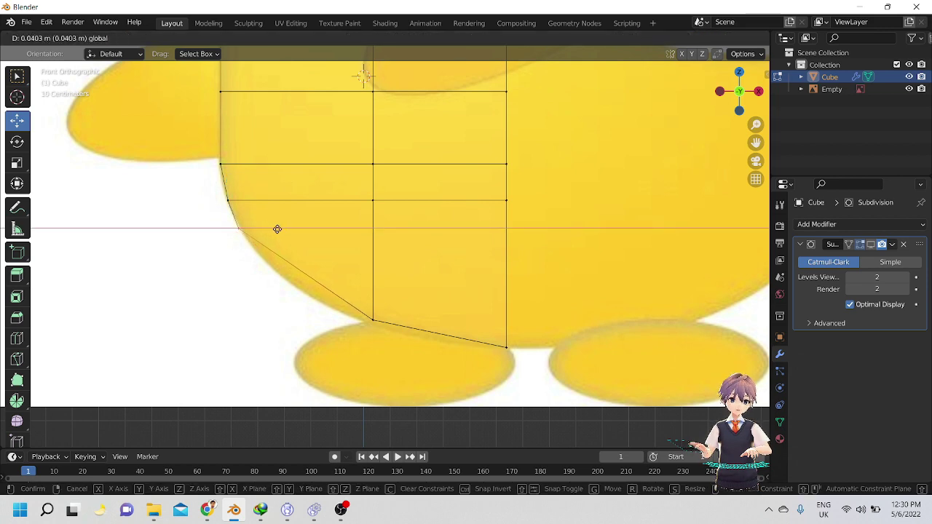
click(277, 229)
Add a centred vertical loop cut between the front edge and the middle column of the neck and body.
scroll(335, 280, down, 2)
key(ctrl+r)
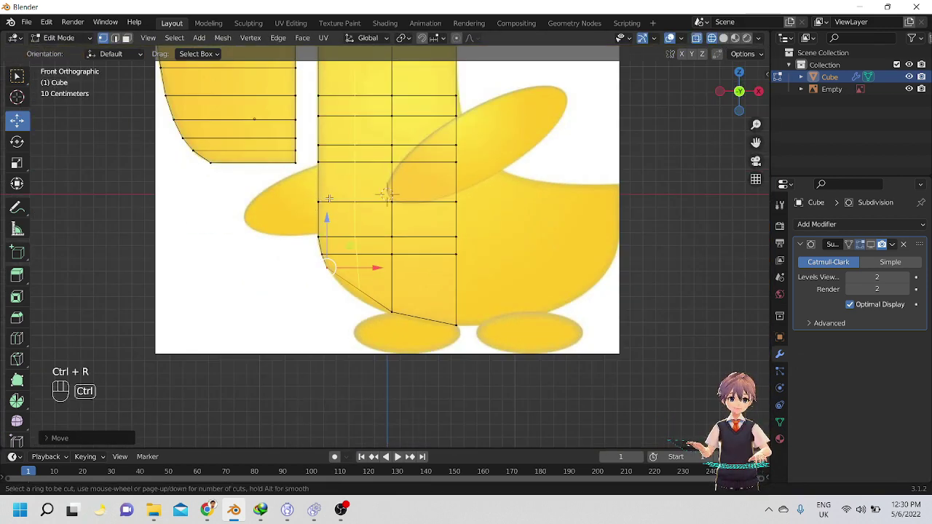
double_click(329, 198)
scroll(344, 239, up, 3)
shift+middle_drag(349, 248, 376, 212)
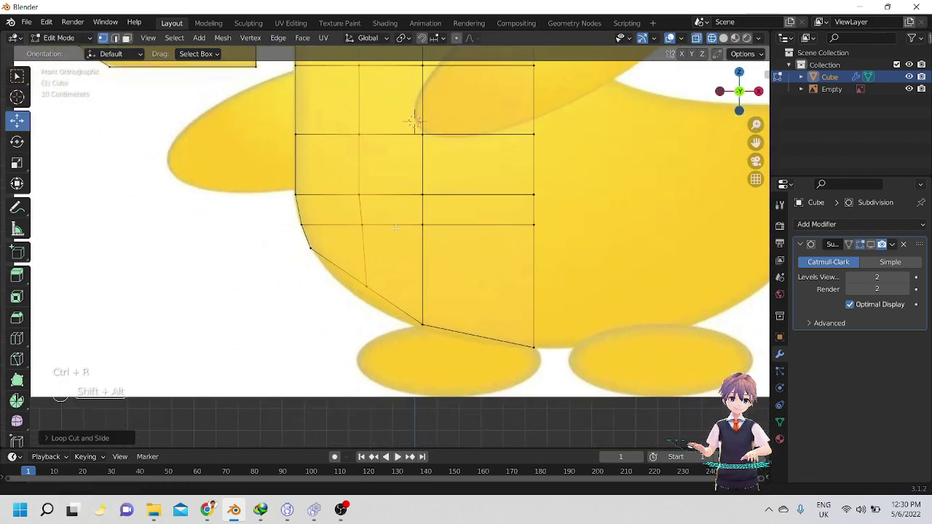
Lower the new loop's bottom vertices about 0.07 m and the middle column's bottom vertices slightly onto the body's lower outline.
scroll(379, 233, up, 3)
shift+middle_drag(388, 295, 439, 254)
click(405, 271)
key(g)
key(z)
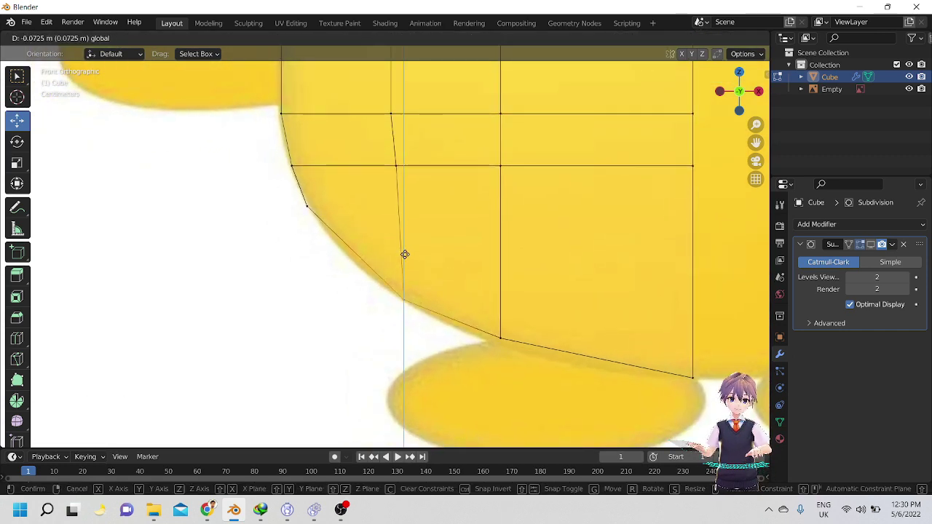
click(405, 254)
click(500, 339)
key(g)
key(z)
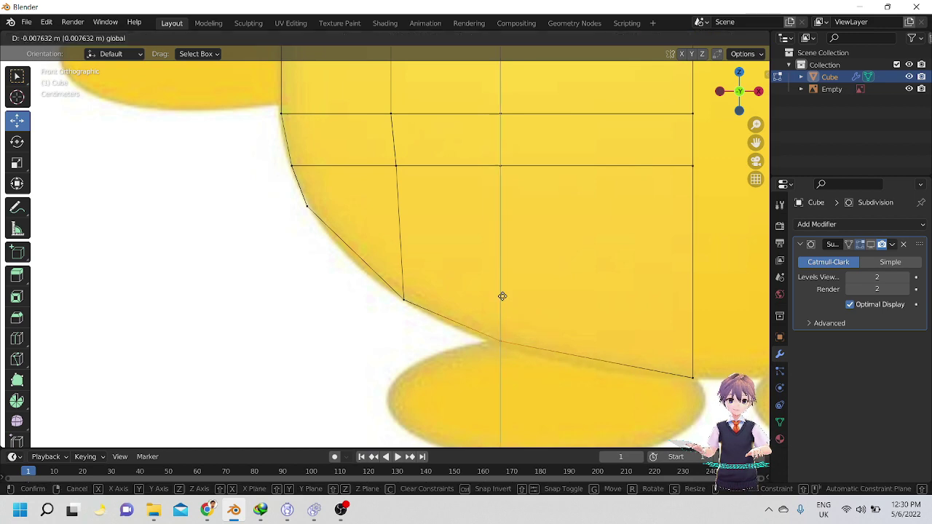
click(503, 298)
scroll(481, 291, down, 7)
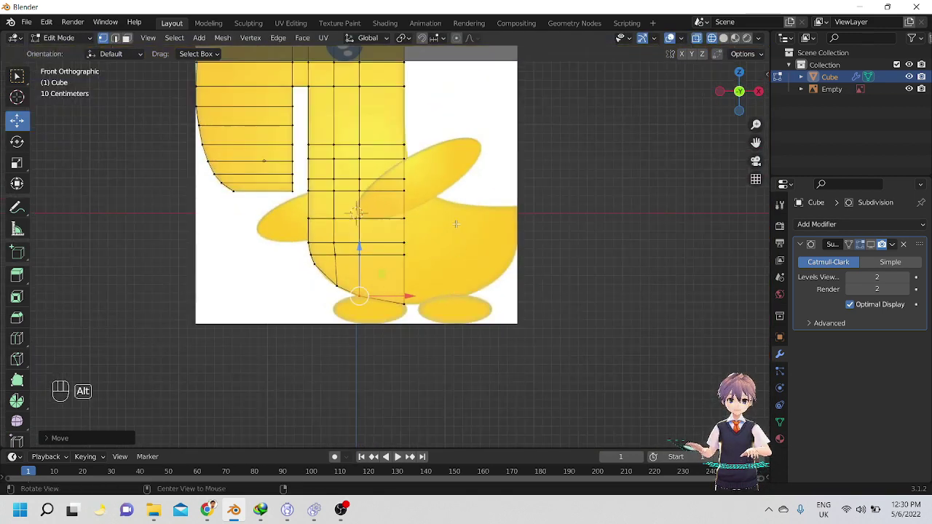
scroll(455, 284, up, 2)
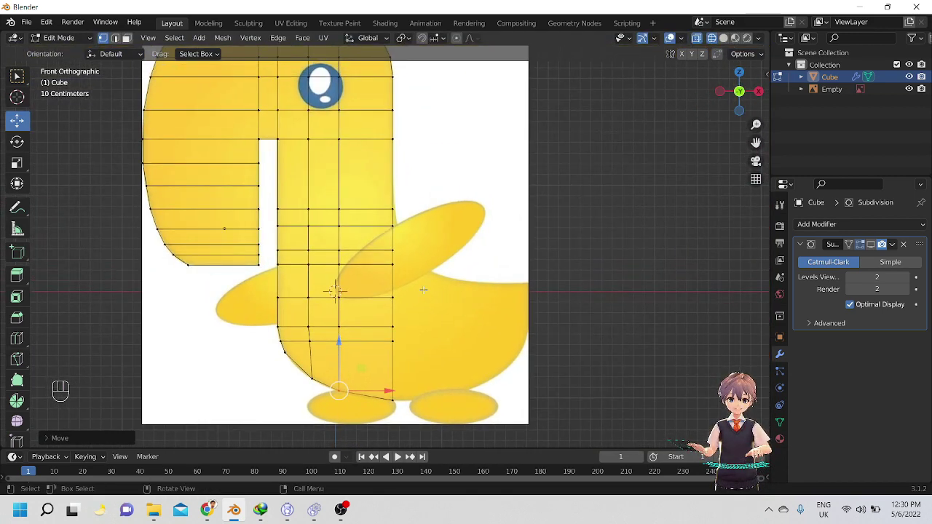
key(shift+alt)
alt+shift+drag(420, 288, 417, 255)
alt+shift+drag(378, 219, 332, 242)
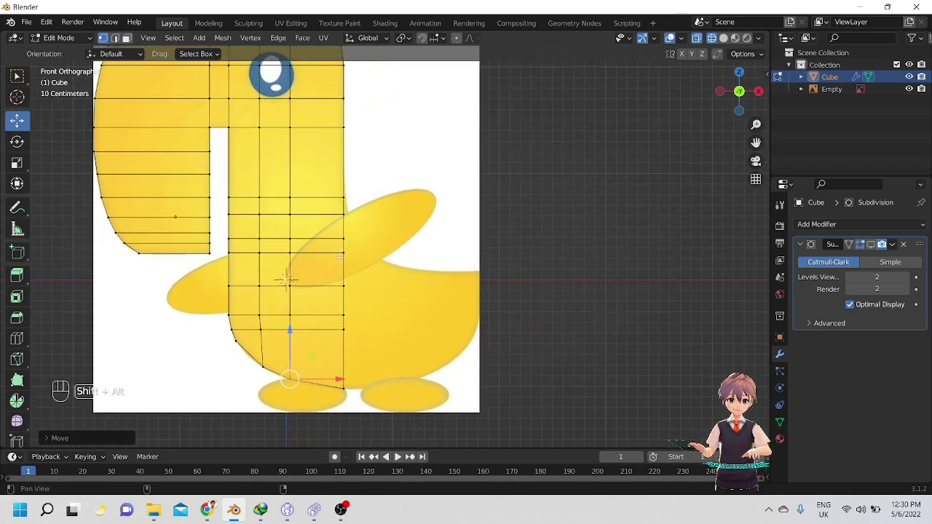
alt+shift+drag(338, 257, 308, 209)
click(17, 209)
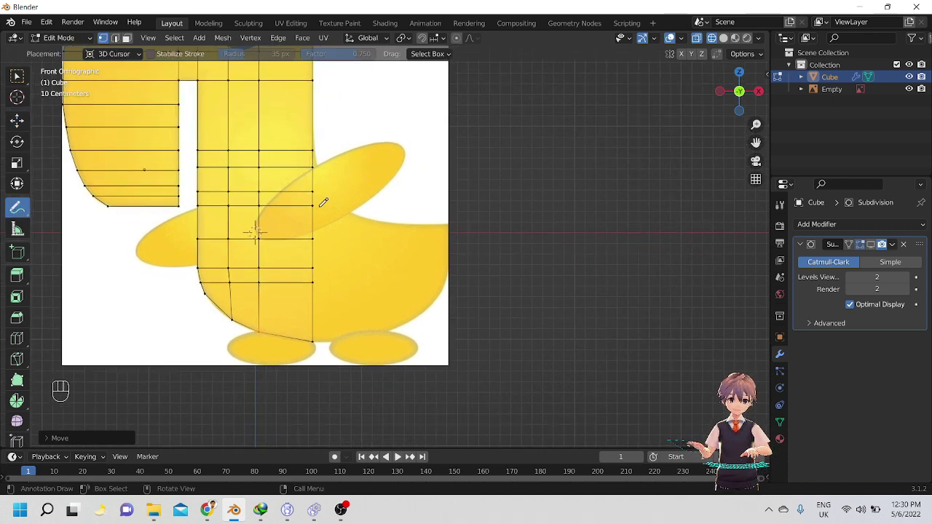
drag(315, 154, 329, 217)
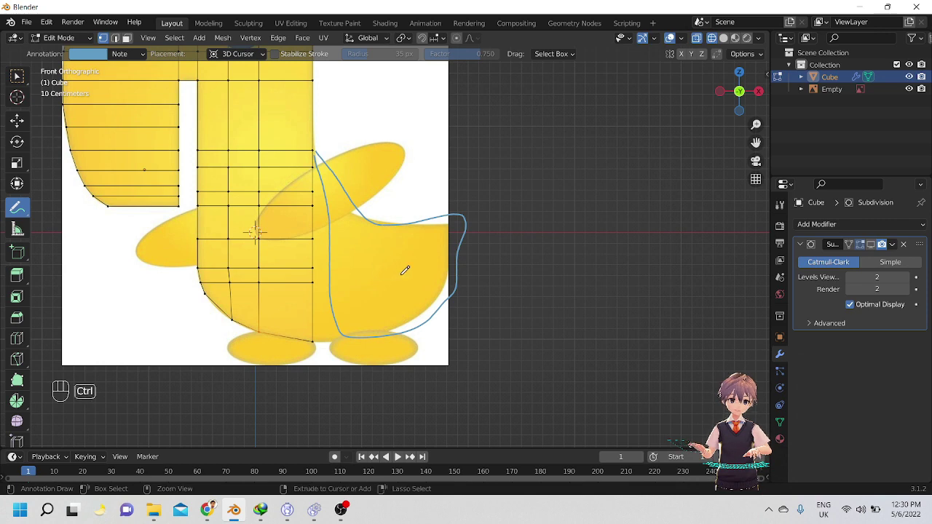
key(ctrl+z)
click(9, 124)
Extrude the rear vertices of the lower body toward the tail until they reach just past the reference image's edge.
scroll(375, 254, up, 3)
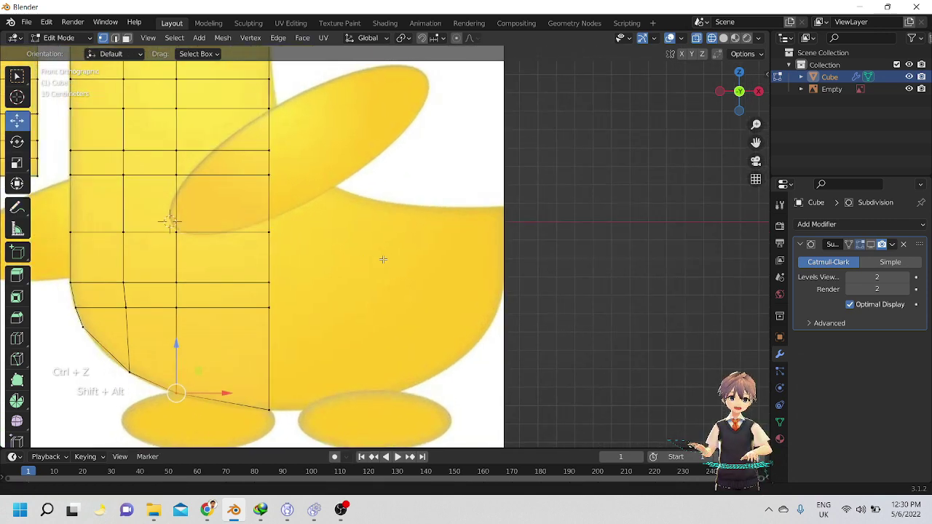
alt+shift+drag(383, 260, 417, 246)
scroll(417, 246, down, 3)
drag(348, 351, 333, 285)
drag(334, 180, 334, 178)
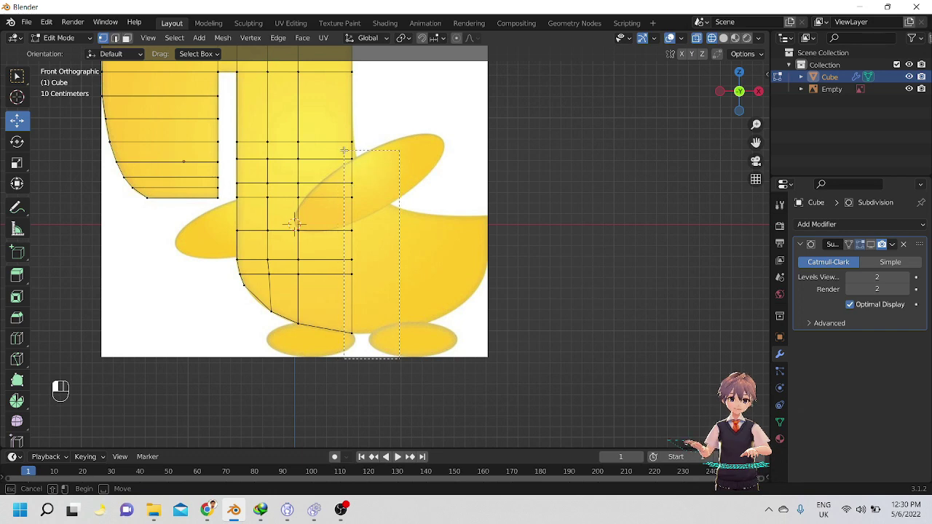
drag(348, 155, 348, 156)
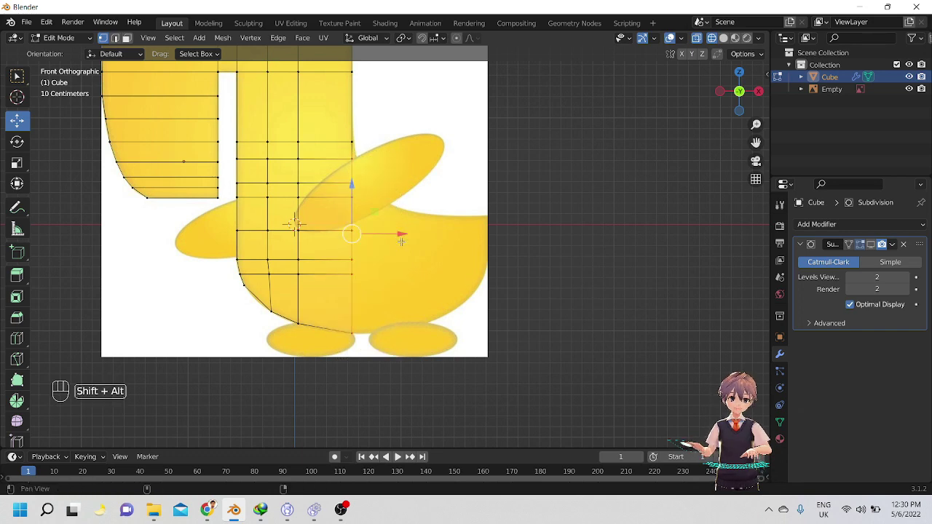
shift+middle_drag(402, 235, 381, 225)
key(e)
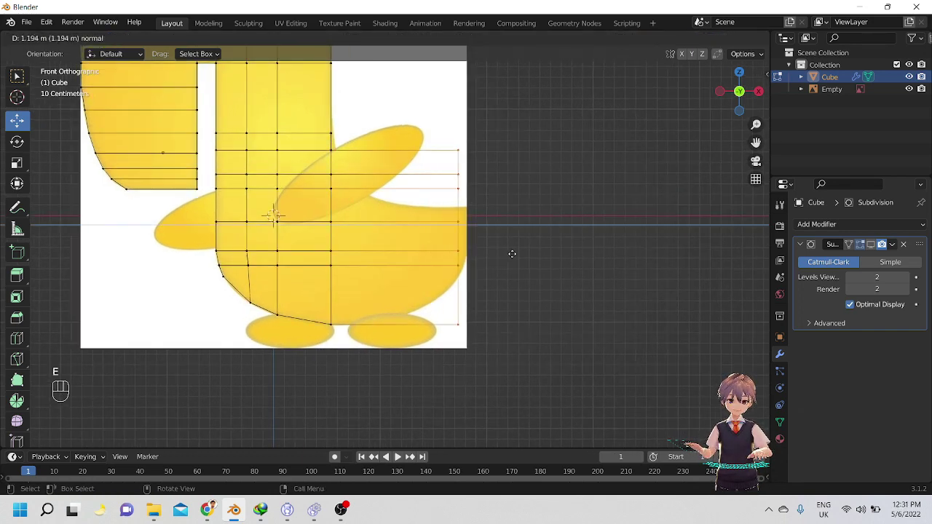
click(517, 253)
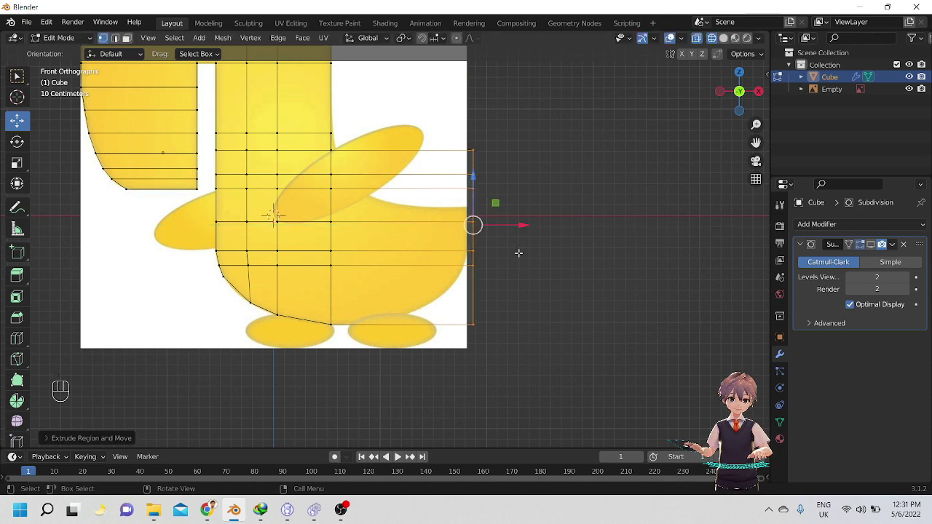
Scale the extruded tail end to about 0.23 and raise it slightly to meet the tip of the tail.
shift+middle_drag(518, 254, 545, 308)
scroll(502, 247, up, 2)
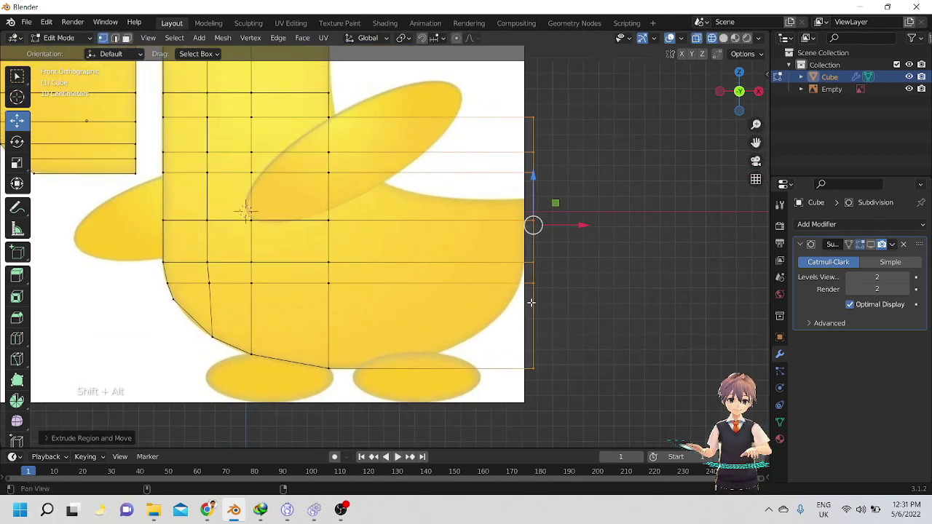
shift+middle_drag(590, 370, 577, 349)
key(s)
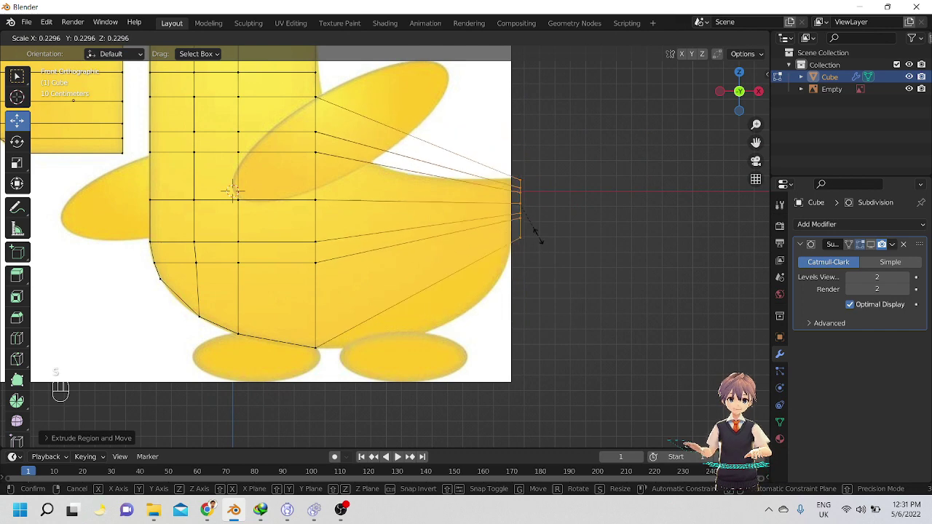
click(538, 231)
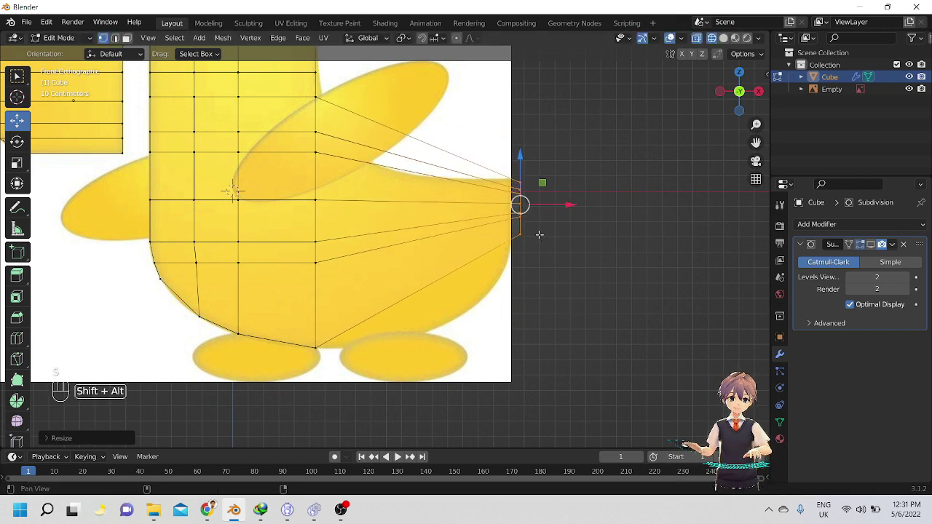
alt+shift+drag(538, 233, 539, 282)
drag(521, 206, 522, 193)
Add four evenly spaced vertical loop cuts across the tapered section between the body and the tail end.
alt+shift+drag(414, 246, 451, 223)
shift+middle_drag(451, 222, 465, 204)
key(ctrl+r)
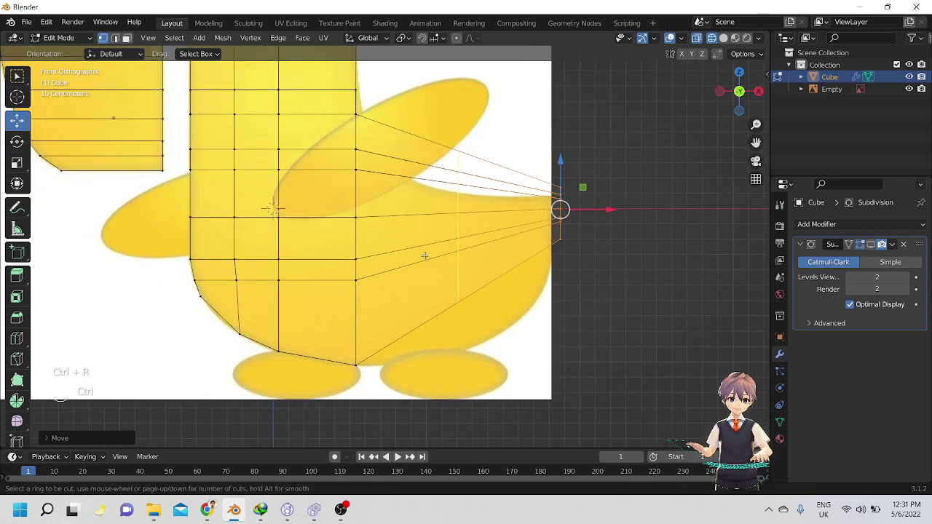
scroll(425, 255, up, 3)
click(425, 255)
click(425, 255)
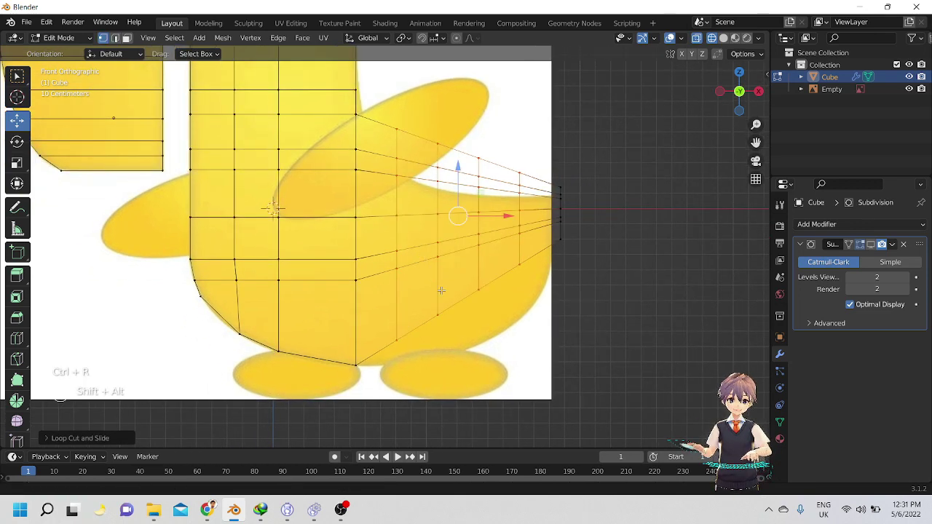
Lower the lower vertices of the first new loop behind the body about 0.16 m onto the belly outline.
alt+shift+drag(441, 291, 460, 322)
alt+shift+drag(427, 243, 414, 196)
alt+shift+drag(434, 335, 405, 299)
drag(378, 204, 378, 205)
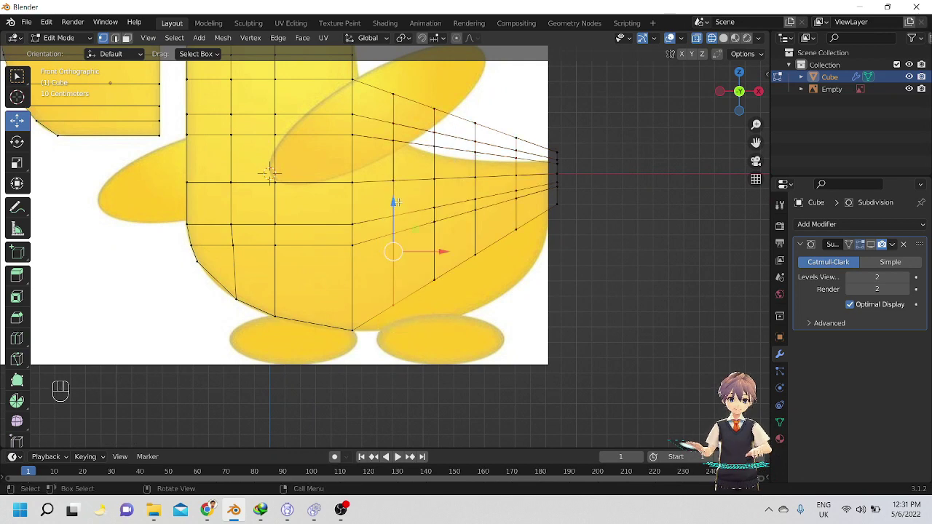
key(g)
key(z)
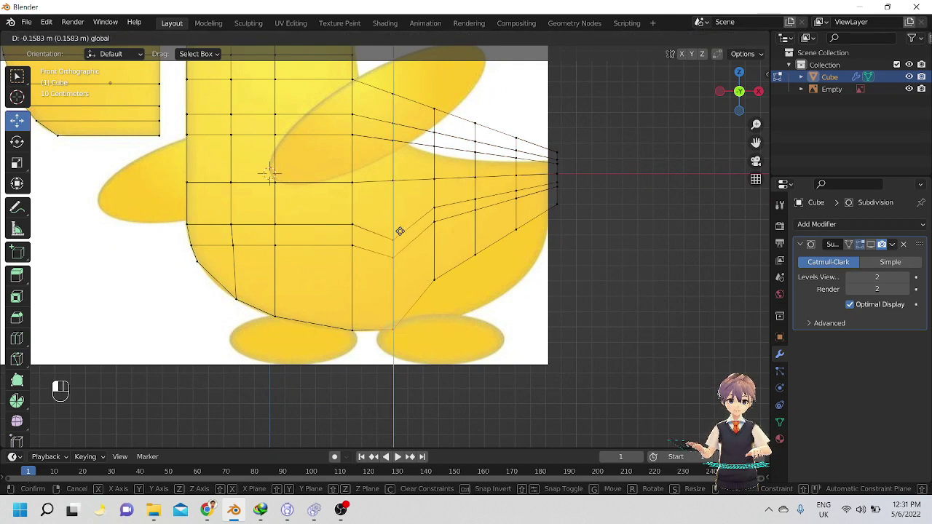
drag(400, 232, 400, 231)
Lower the lower vertices of the second and third loops so their bottom vertices follow the belly outline.
alt+shift+drag(439, 263, 385, 258)
mouse_move(421, 307)
mouse_down()
mouse_move(366, 202)
mouse_move(373, 190)
mouse_move(387, 228)
mouse_up()
shift+middle_drag(407, 188, 343, 178)
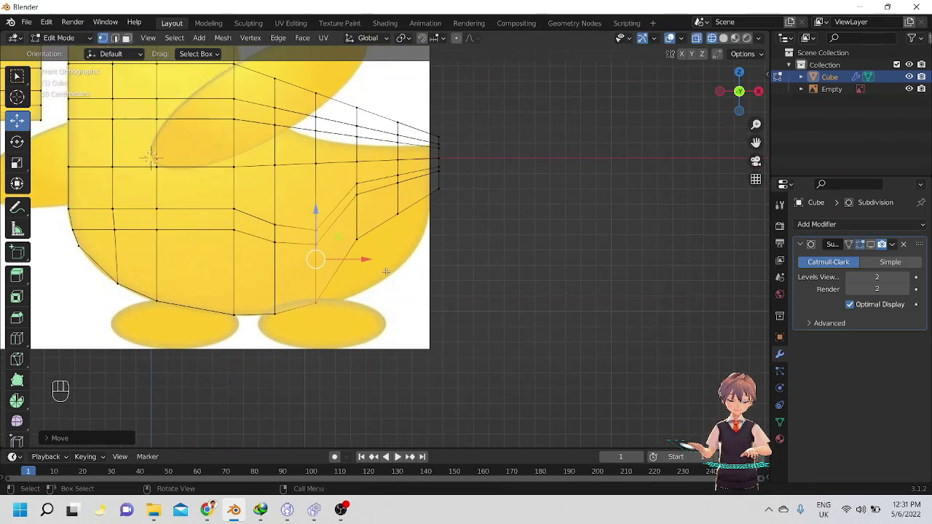
drag(356, 157, 368, 215)
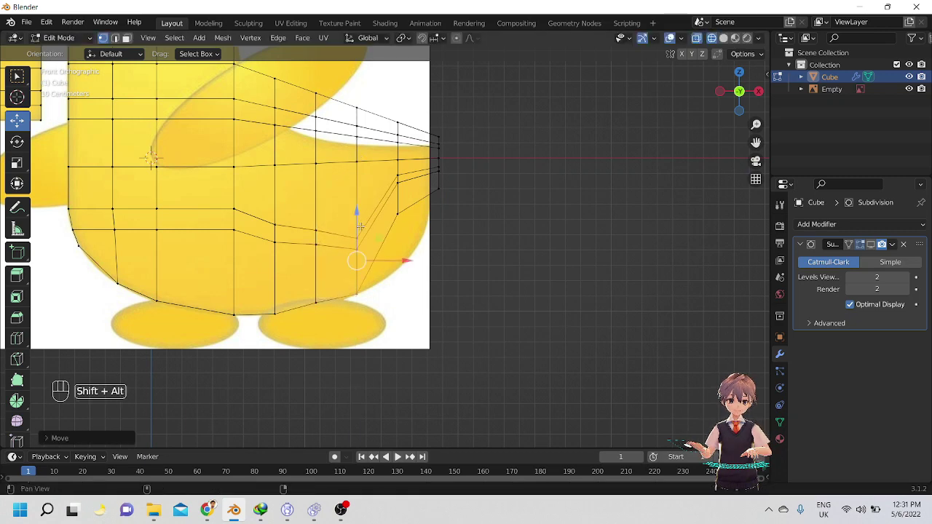
shift+middle_drag(367, 216, 377, 228)
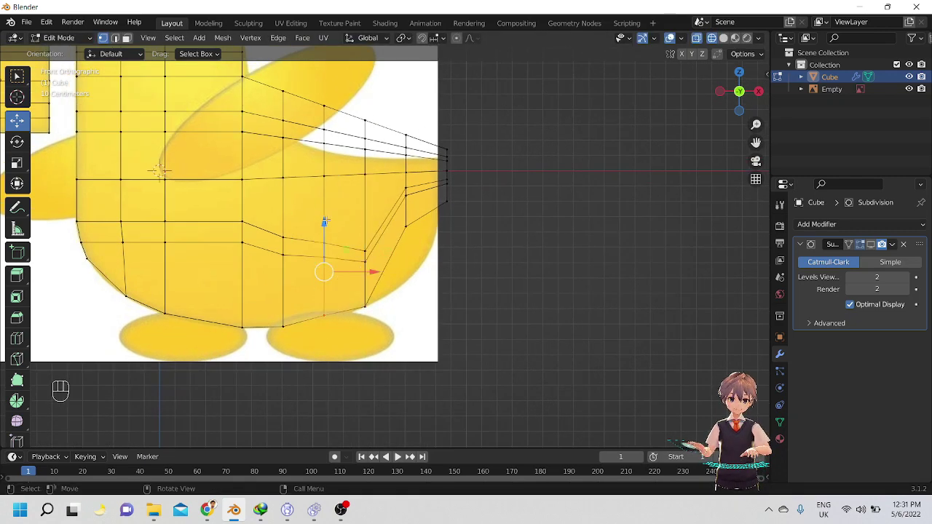
mouse_move(325, 222)
mouse_down()
mouse_move(329, 231)
mouse_move(323, 225)
mouse_up()
shift+middle_drag(323, 225, 308, 260)
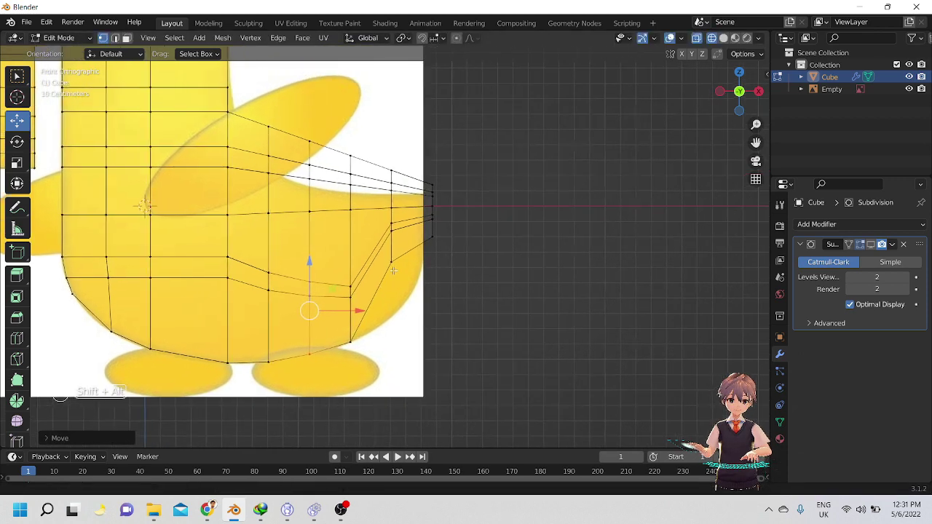
Lower the whole fourth loop and the upper vertices of the third loop onto the duck's back outline.
shift+middle_drag(379, 210, 385, 233)
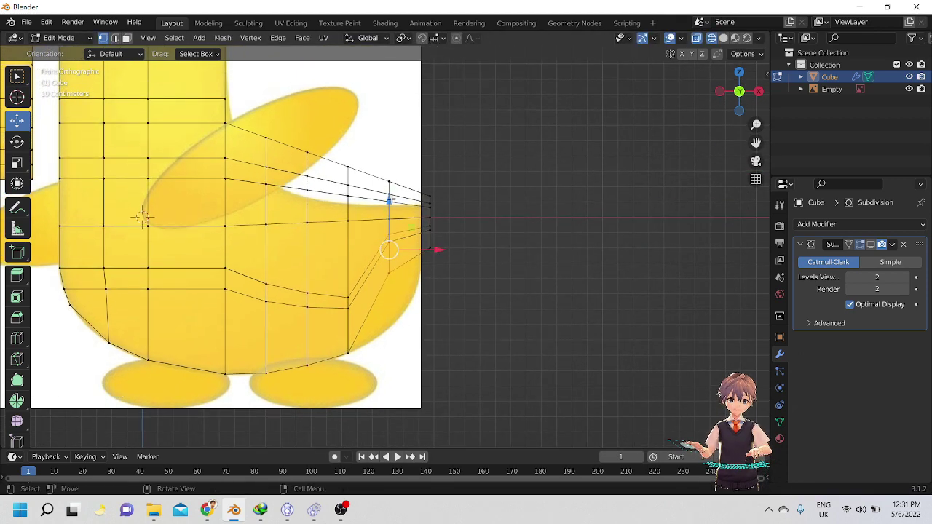
drag(418, 310, 387, 203)
shift+middle_drag(387, 277, 380, 265)
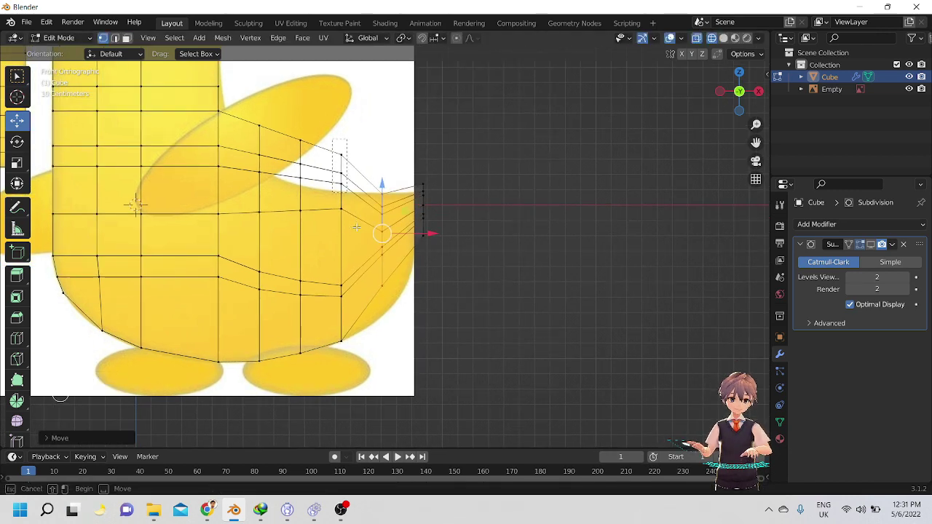
click(344, 173)
drag(341, 135, 342, 182)
Lower the upper vertices of the second loop about 0.31 m onto the back outline.
key(b)
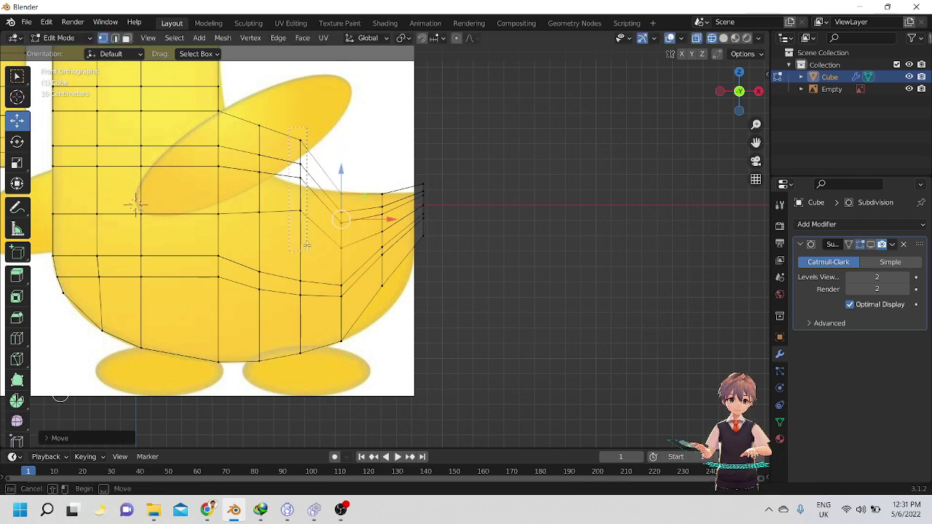
drag(306, 247, 307, 248)
key(g)
key(z)
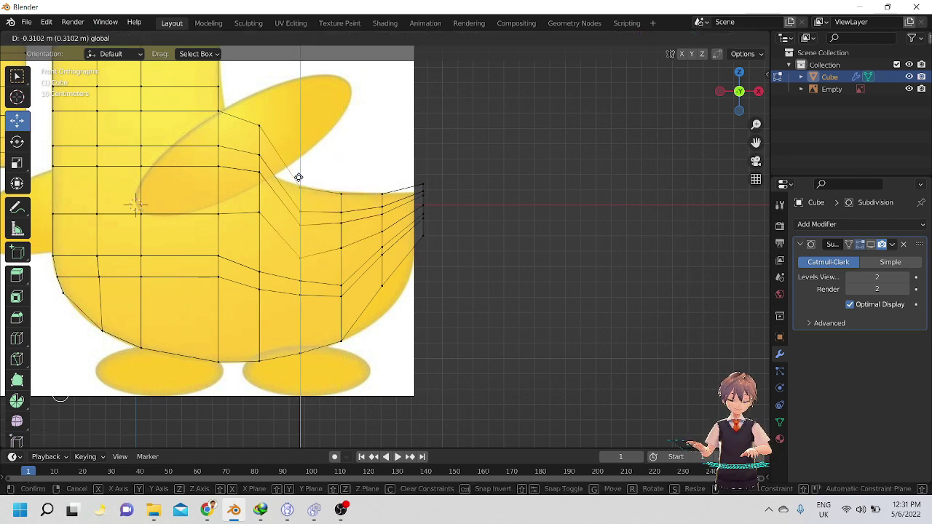
click(298, 175)
Lower the upper vertices of the first loop about 0.29 m onto the back outline.
key(b)
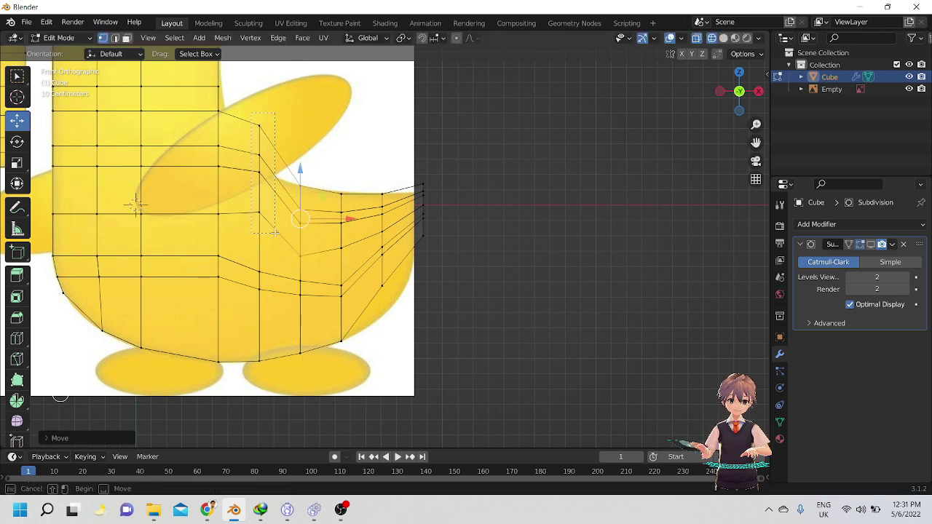
drag(274, 233, 275, 233)
key(g)
key(z)
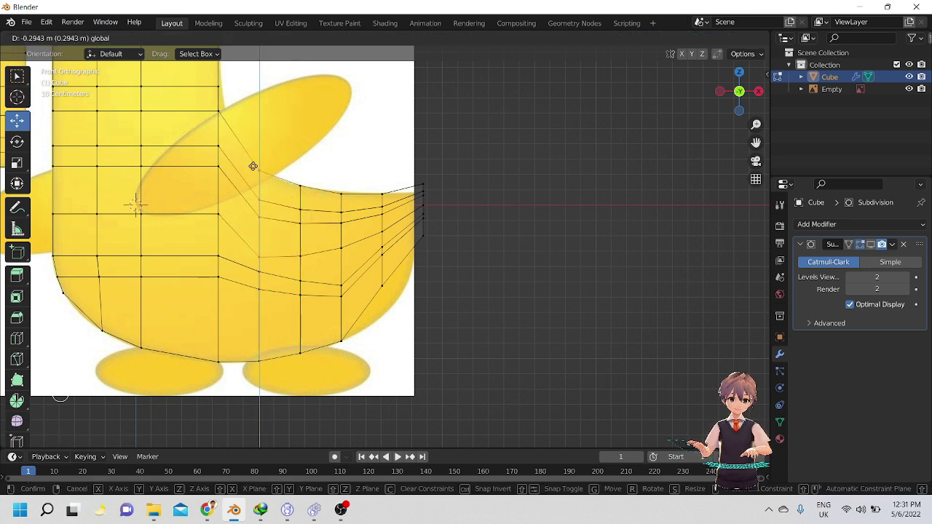
click(253, 166)
Add a centred vertical loop cut between the neck's rear column and the first loop behind it.
key(ctrl+r)
shift+middle_drag(226, 147, 300, 139)
click(259, 134)
click(259, 134)
alt+shift+drag(292, 203, 299, 230)
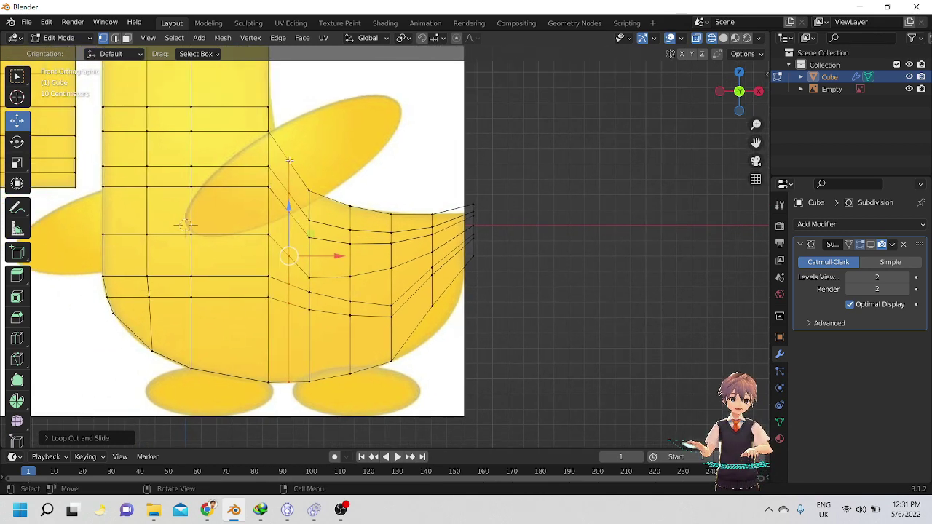
Lower the new loop's top vertices slightly and move the neck's rear corner vertices outward onto the back outline.
drag(277, 158, 301, 195)
drag(289, 139, 291, 152)
shift+middle_drag(262, 129, 271, 140)
drag(271, 138, 313, 143)
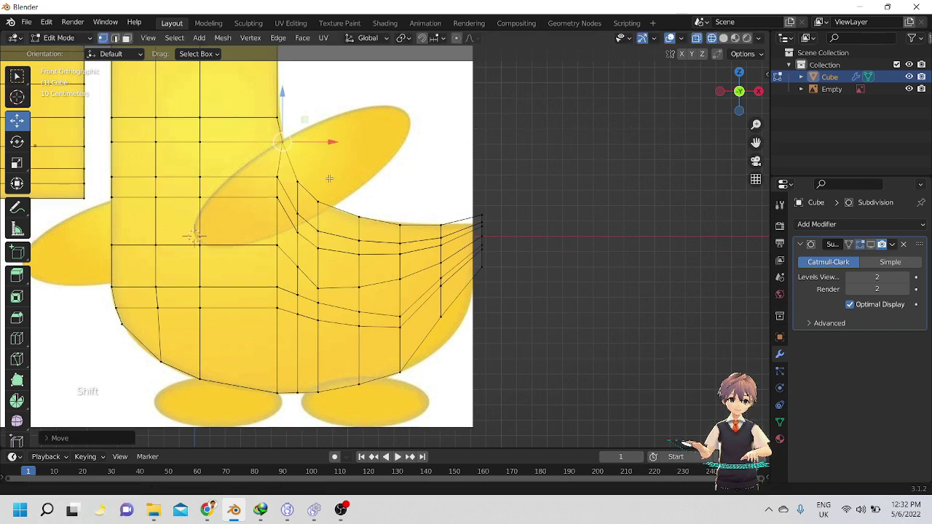
Lower the lower vertices of the last loop before the tail end onto the rear belly outline.
shift+middle_drag(466, 302, 348, 268)
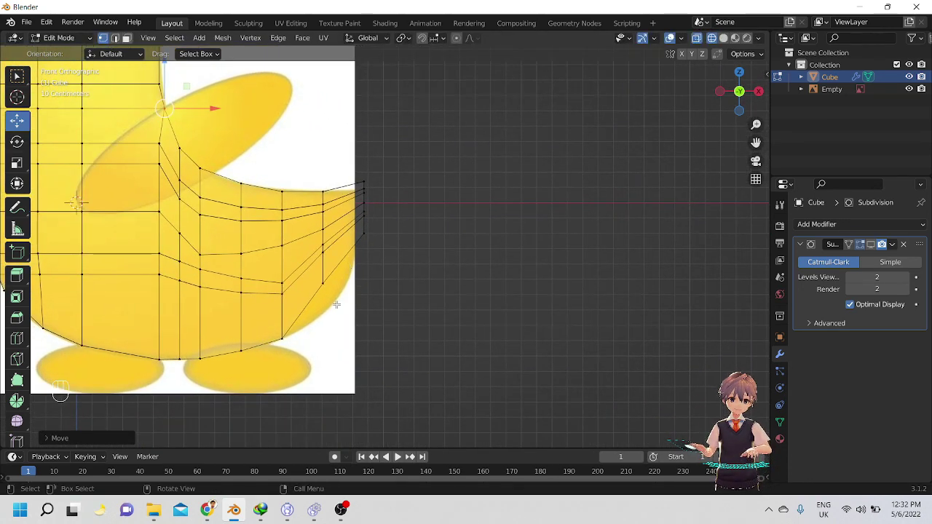
drag(334, 304, 315, 244)
key(g)
key(z)
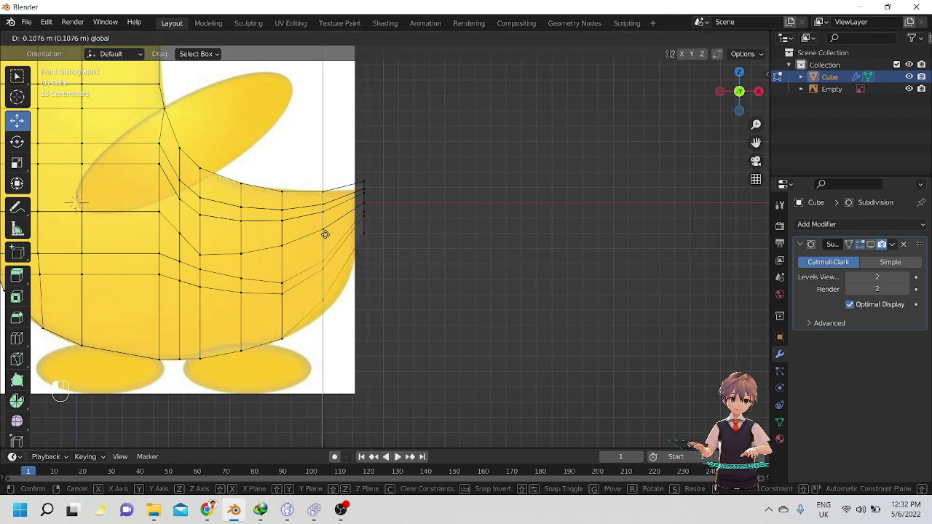
click(330, 246)
Add a centred loop cut between the last loop and the tail end, and lower its lower vertices onto the outline.
scroll(331, 246, up, 3)
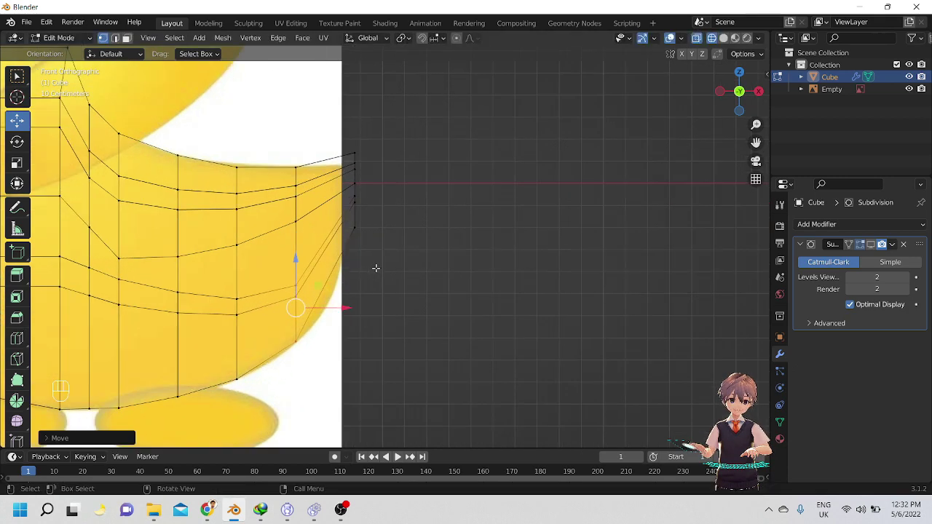
shift+middle_drag(424, 289, 357, 316)
key(ctrl+r)
double_click(345, 230)
shift+middle_drag(364, 281, 376, 287)
drag(340, 210, 347, 219)
shift+middle_drag(373, 294, 367, 278)
drag(353, 334, 403, 347)
Scale the tail end's vertices to about half and raise them slightly toward the upper tail outline.
scroll(396, 323, up, 4)
scroll(404, 329, down, 1)
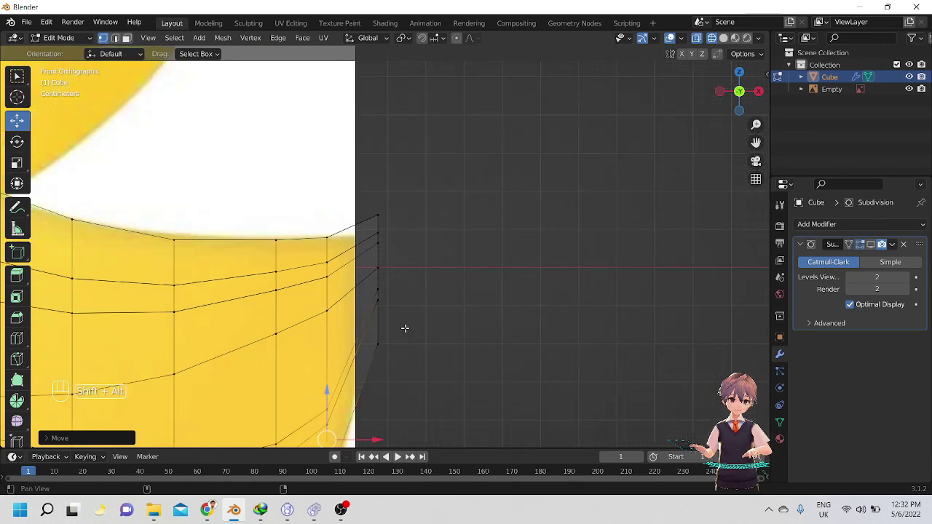
shift+middle_drag(405, 329, 406, 354)
drag(406, 354, 375, 179)
shift+middle_drag(397, 243, 411, 237)
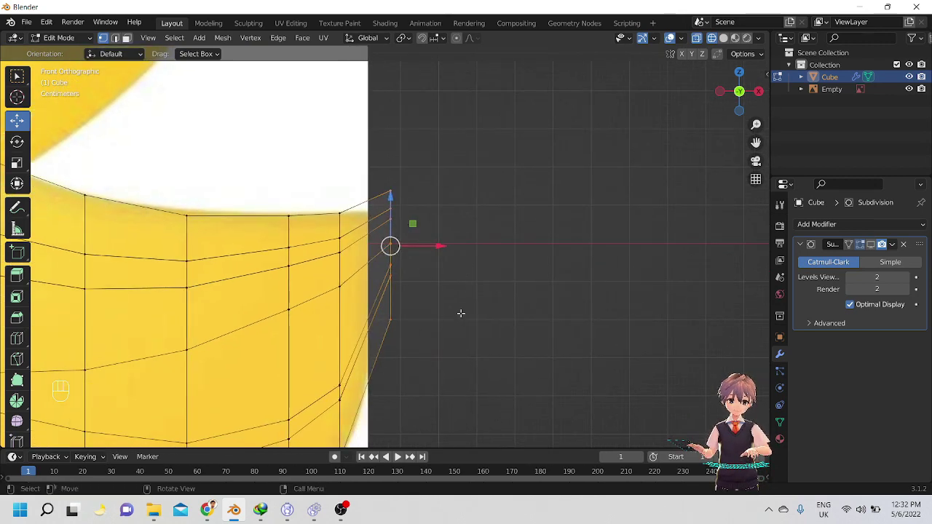
key(s)
click(437, 273)
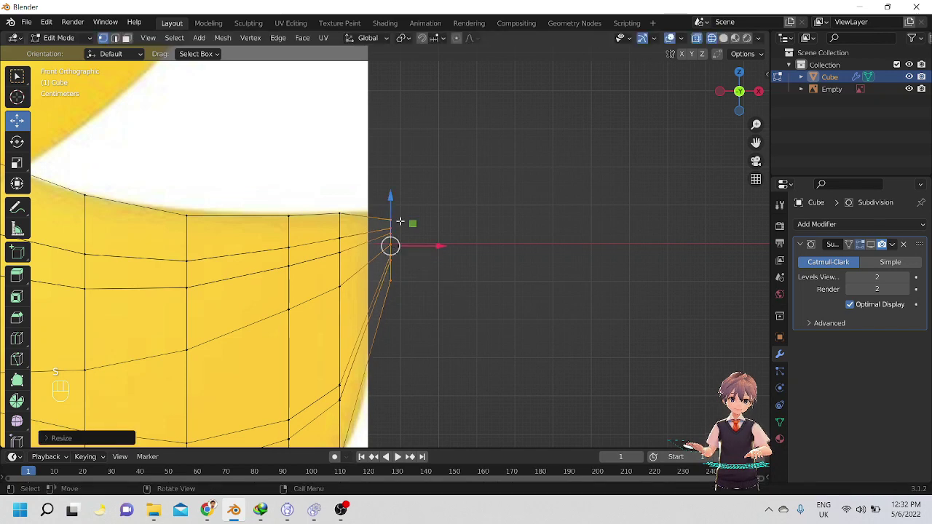
drag(391, 219, 390, 178)
shift+middle_drag(390, 178, 454, 225)
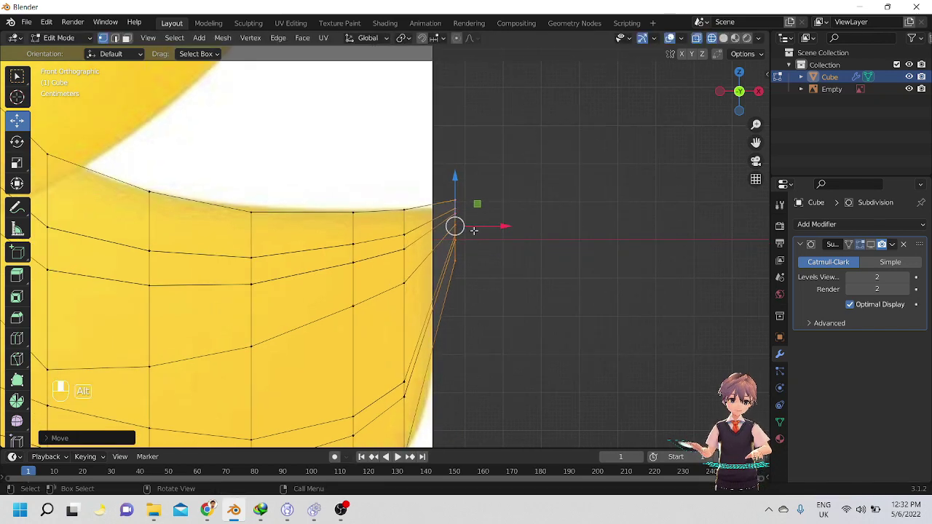
Add a centred loop cut just before the tail end and lower its lower vertices onto the tail's underside outline.
key(ctrl+r)
click(435, 286)
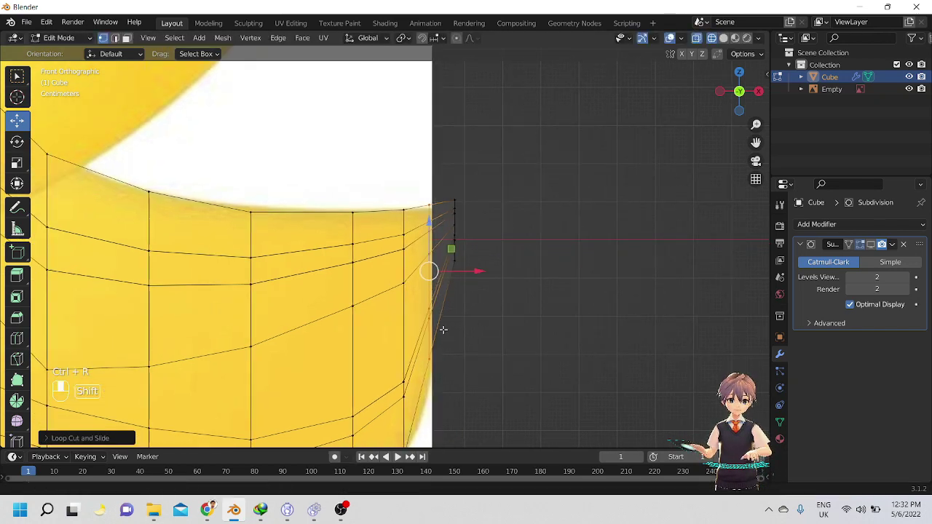
shift+middle_drag(441, 329, 434, 300)
drag(444, 355, 417, 315)
drag(412, 269, 427, 278)
shift+middle_drag(424, 301, 429, 316)
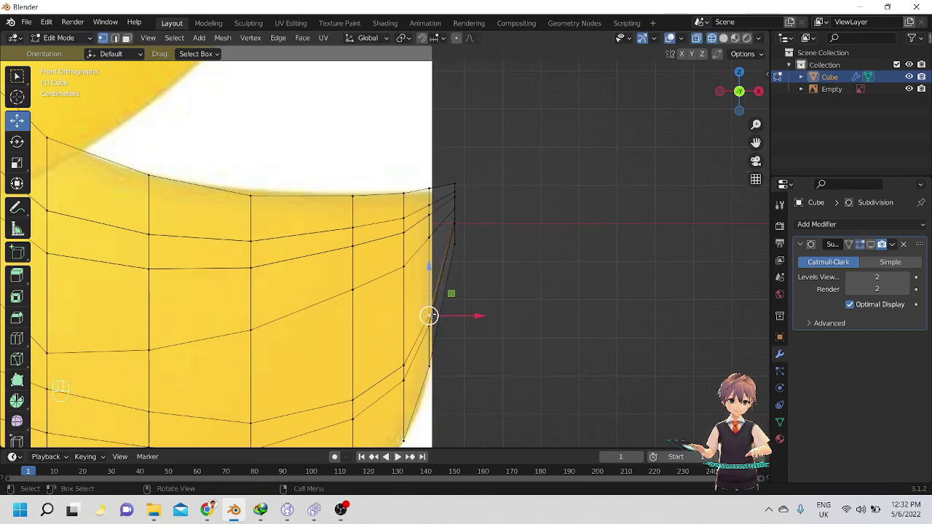
Raise the middle vertex of the lower side group on the second loop before the tail end slightly.
drag(430, 314, 403, 290)
key(ctrl+z)
click(405, 351)
shift+middle_drag(474, 319, 443, 322)
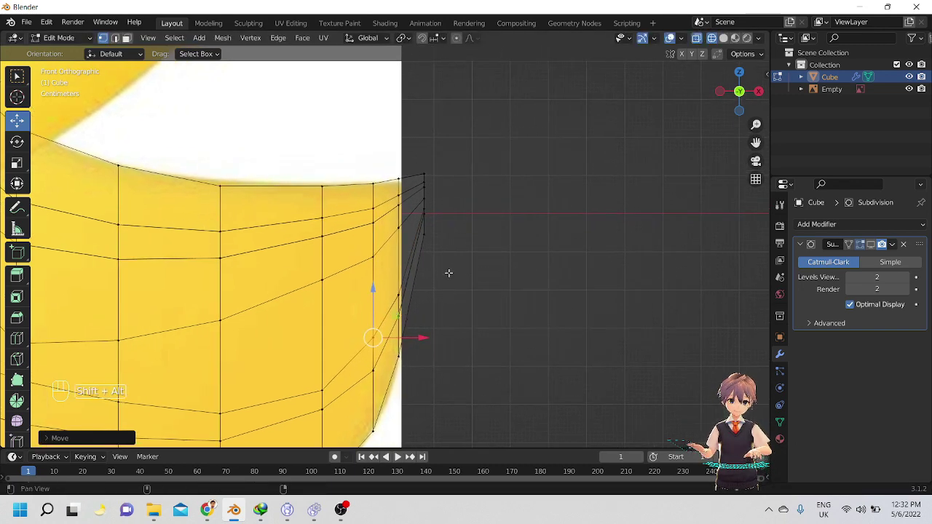
Select all tail-end vertices and shift them slightly outward along X.
shift+middle_drag(448, 274, 455, 314)
scroll(451, 291, up, 2)
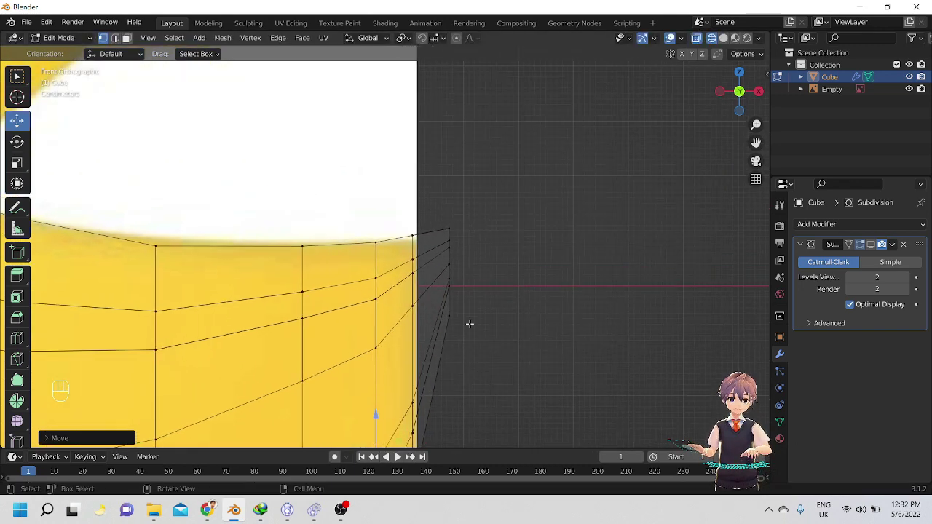
drag(461, 337, 433, 194)
shift+middle_drag(466, 239, 456, 257)
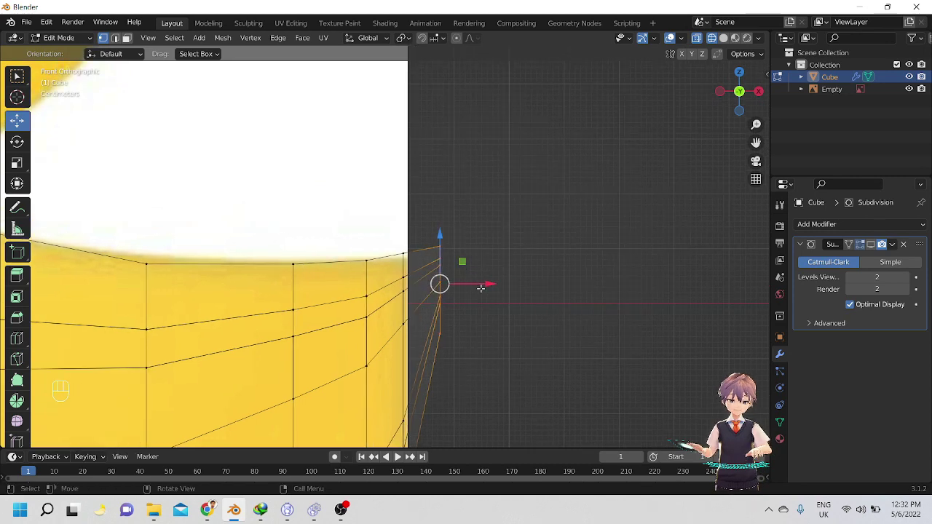
drag(486, 289, 496, 289)
Extrude the tail end a short distance outward, scale it to about 0.68 and raise it along Z to form the tip.
shift+middle_drag(483, 293, 425, 321)
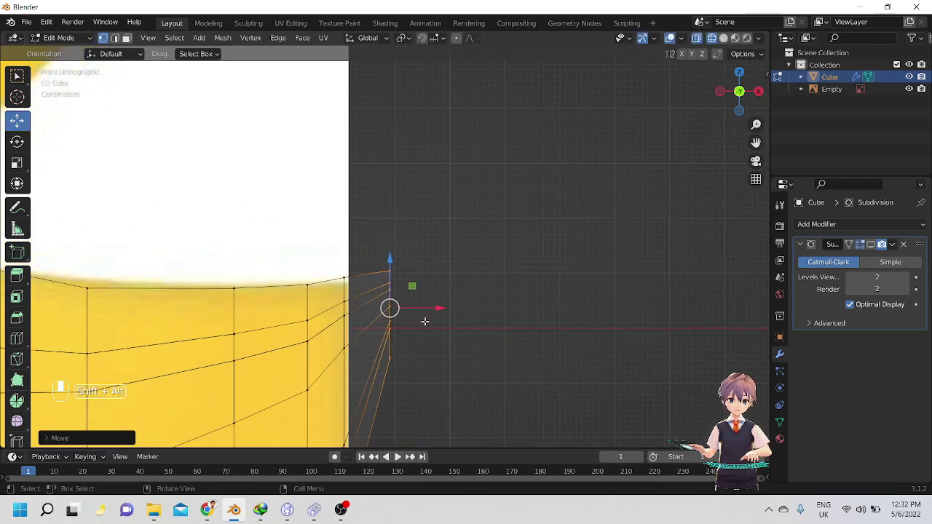
key(e)
click(458, 306)
key(s)
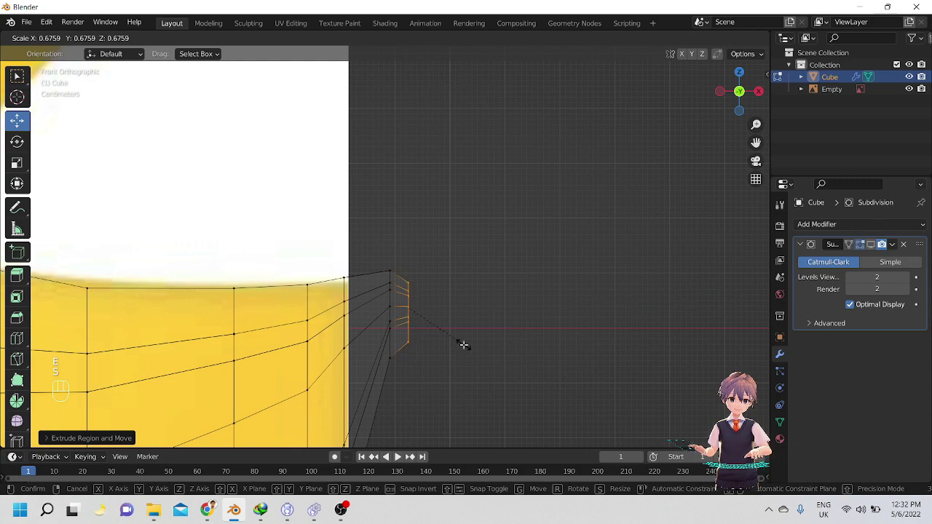
click(464, 345)
drag(410, 260, 410, 238)
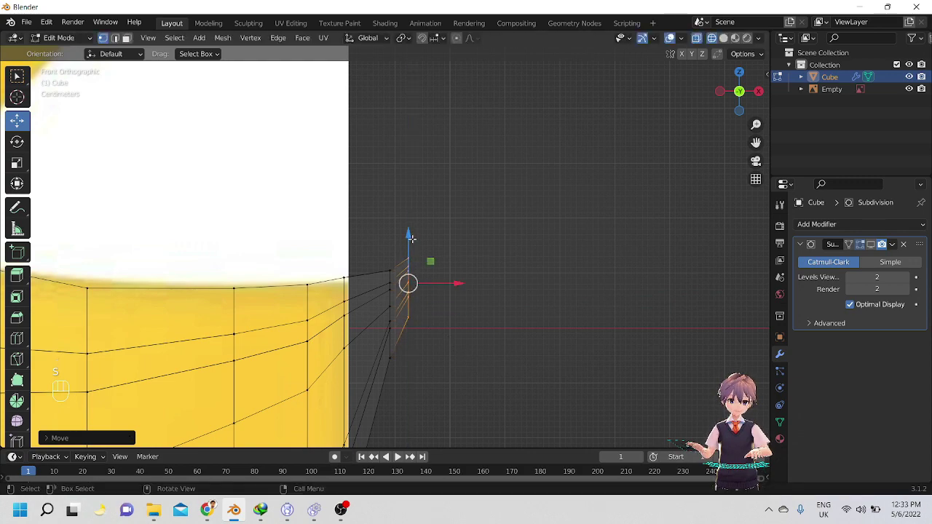
Switch to Object Mode with solid shading and examine the duck's body and tail from several sides.
shift+middle_drag(440, 288, 365, 342)
mouse_move(365, 342)
alt+mouse_down()
mouse_move(343, 335)
mouse_move(446, 337)
mouse_move(449, 323)
mouse_move(409, 316)
alt+mouse_up()
key(Tab)
scroll(450, 324, down, 2)
key(z)
click(481, 322)
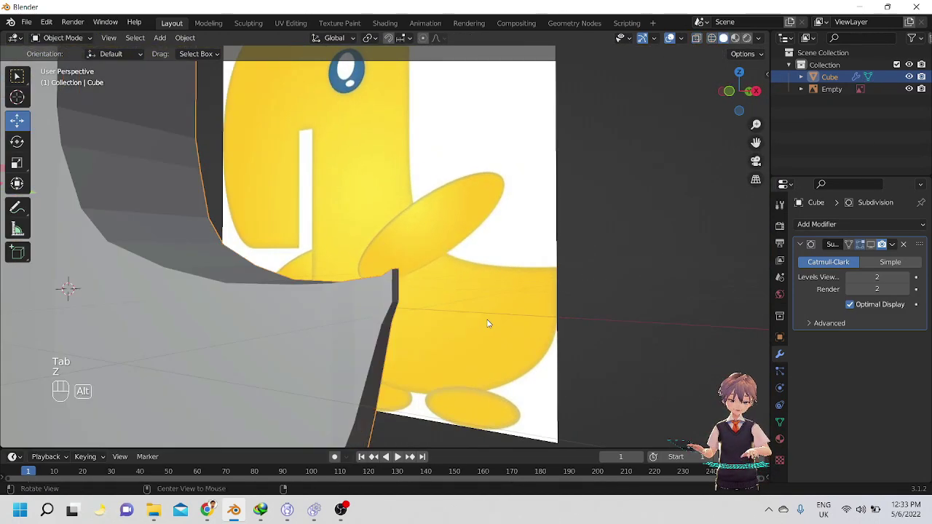
mouse_move(486, 323)
alt+middle_down()
mouse_move(335, 359)
mouse_move(443, 245)
mouse_move(413, 356)
mouse_move(360, 353)
mouse_move(348, 292)
mouse_move(316, 312)
alt+middle_up()
scroll(397, 260, down, 7)
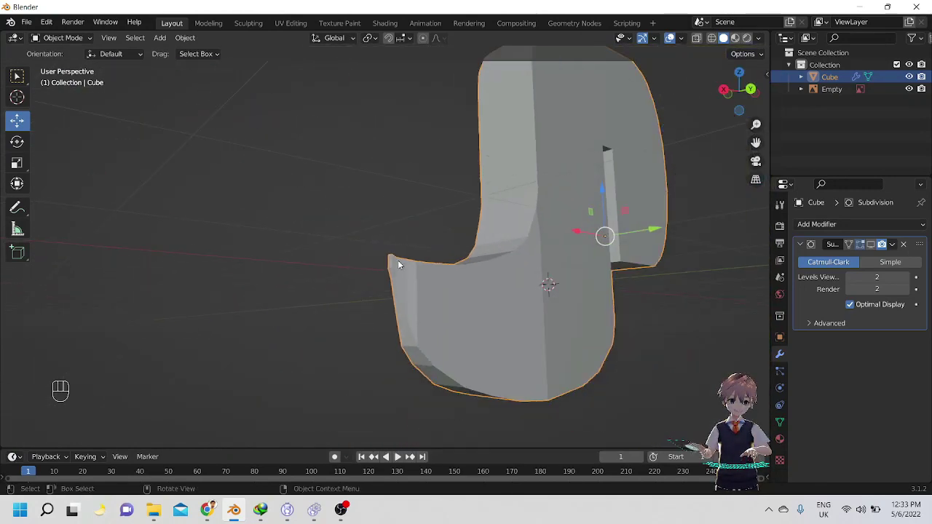
alt+drag(408, 293, 450, 347)
alt+middle_drag(451, 352, 492, 264)
alt+drag(491, 263, 491, 314)
scroll(481, 295, down, 2)
alt+shift+drag(470, 279, 452, 288)
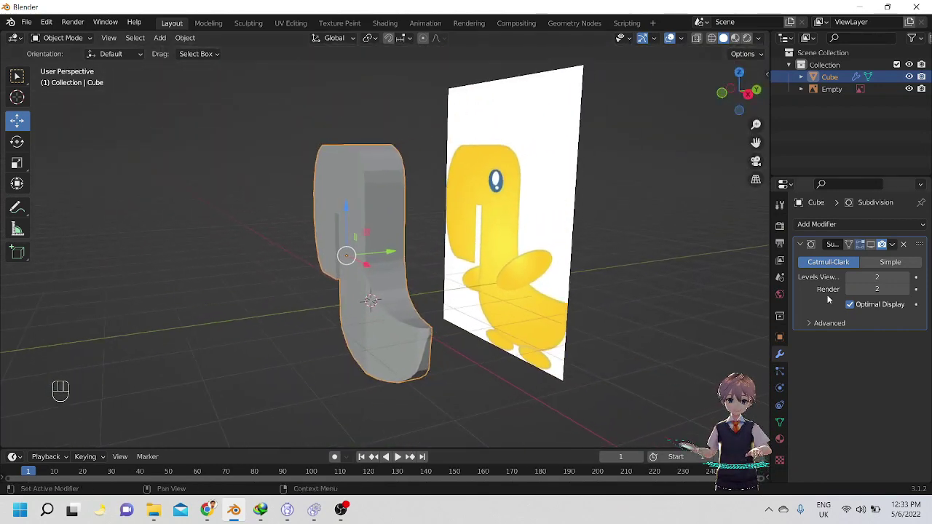
Turn on the Subdivision modifier's viewport display and examine the smoothed neck and tail.
click(872, 245)
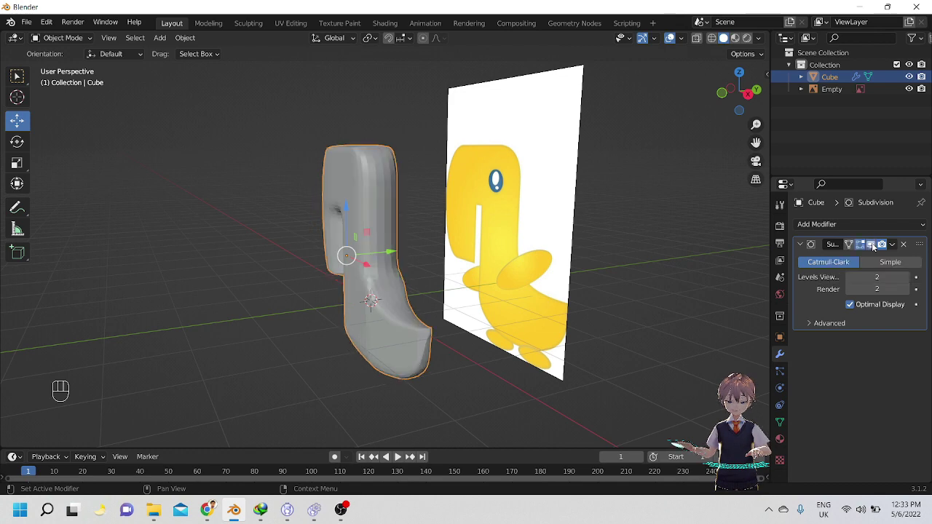
alt+middle_drag(644, 283, 116, 277)
scroll(316, 308, up, 4)
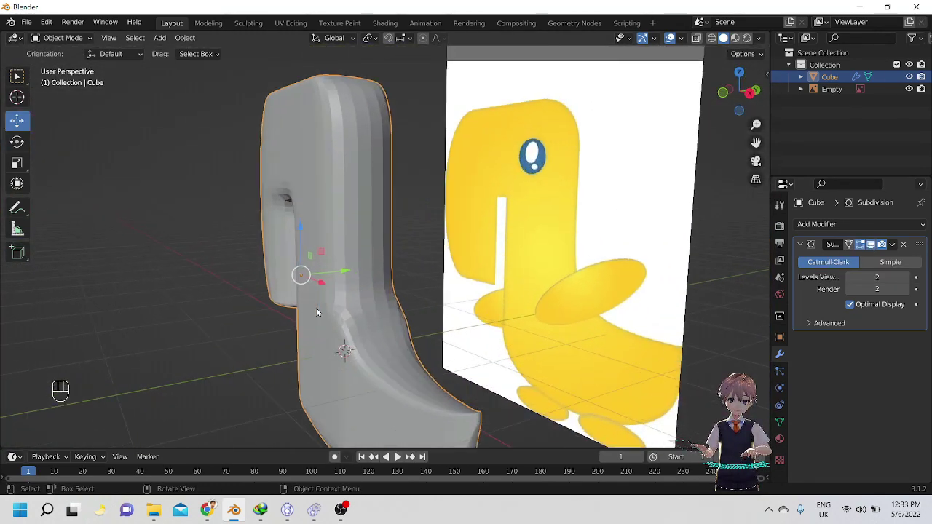
alt+middle_drag(367, 252, 379, 274)
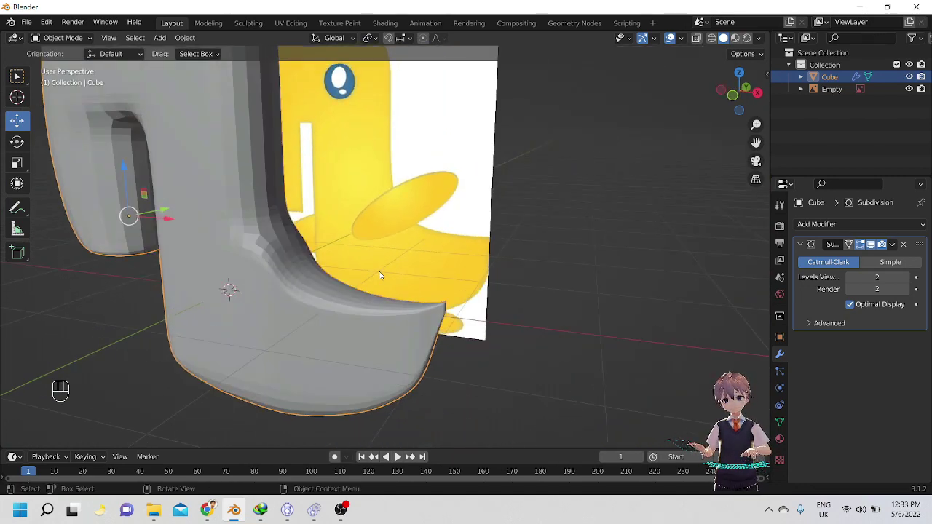
scroll(287, 249, down, 4)
scroll(291, 251, up, 4)
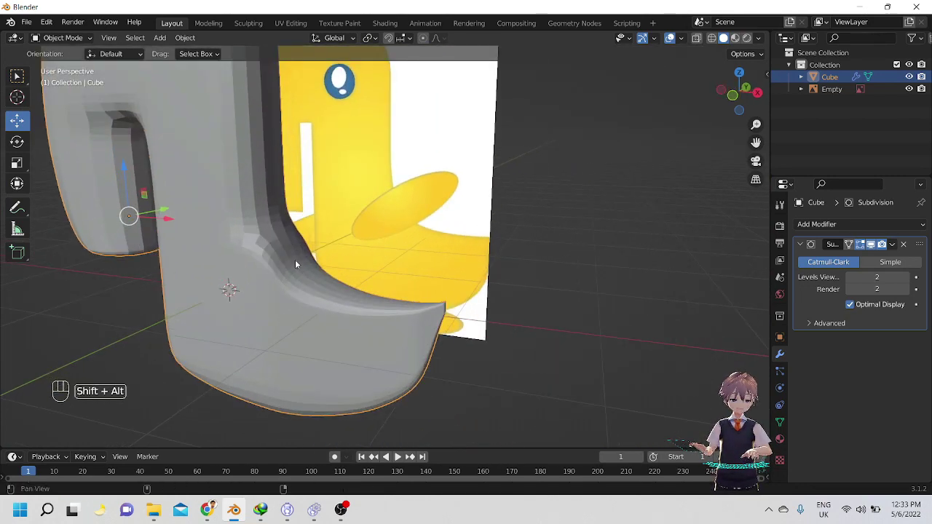
Return to Edit Mode and add a loop cut through the body at the bend between neck and tail.
scroll(384, 259, up, 3)
alt+shift+middle_drag(295, 261, 388, 221)
key(Tab)
scroll(325, 256, up, 1)
key(ctrl+r)
click(377, 196)
click(378, 196)
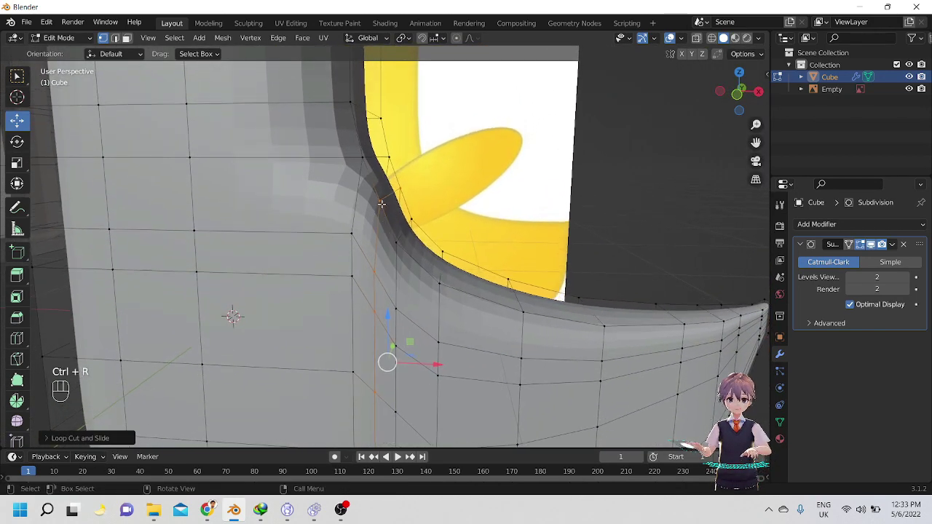
In front view, move the new loop's vertices at the bend inward along X and slightly down along Z to follow the outline.
click(380, 203)
key(KP_1)
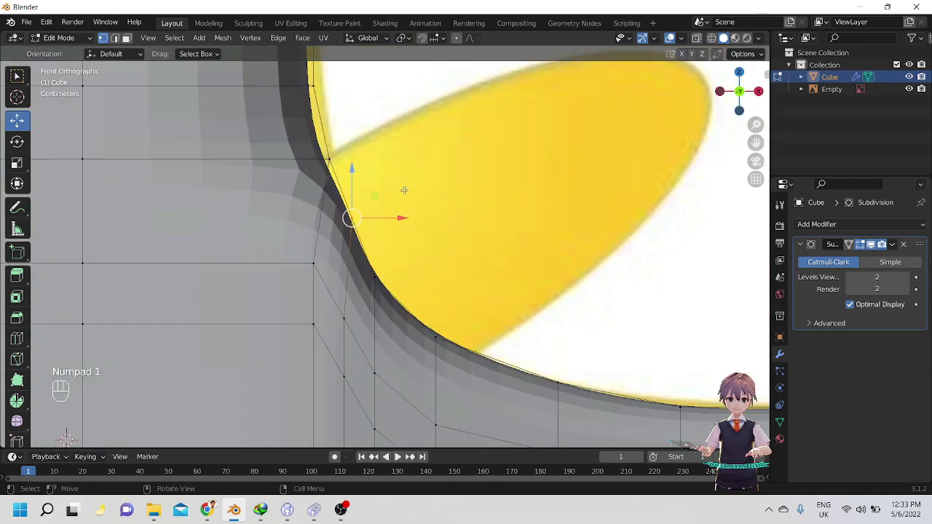
alt+shift+middle_drag(405, 191, 430, 208)
drag(425, 235, 417, 240)
click(409, 237)
key(g)
key(z)
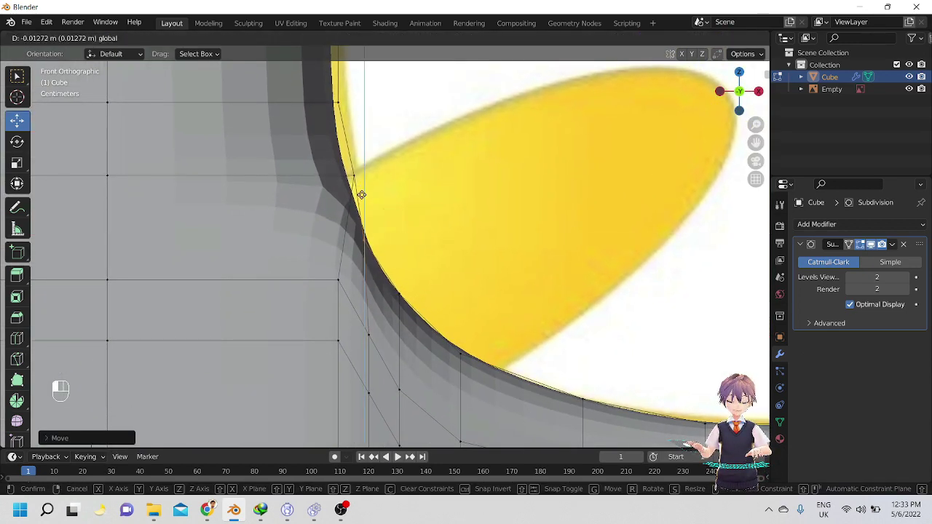
drag(362, 201, 362, 201)
Move the back-of-neck vertices just above the bend inward about 0.035 m along X in front view.
alt+drag(419, 206, 370, 212)
key(Tab)
key(Tab)
alt+drag(450, 211, 466, 211)
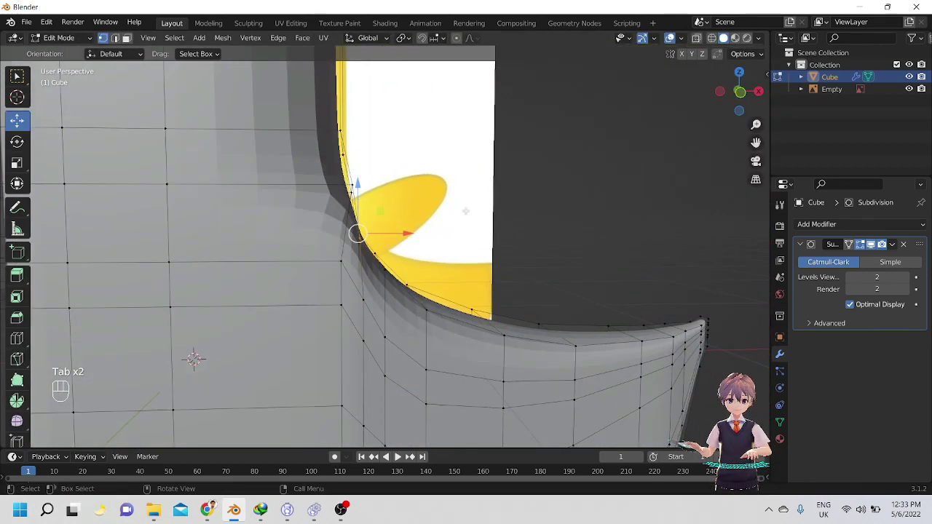
middle_drag(366, 215, 327, 225)
shift+middle_drag(327, 225, 557, 147)
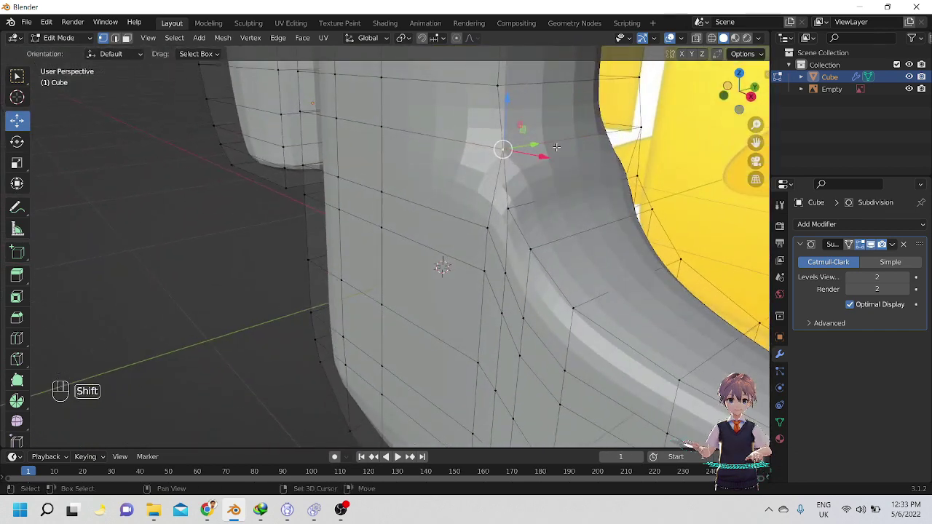
key(KP_1)
shift+middle_drag(613, 133, 630, 136)
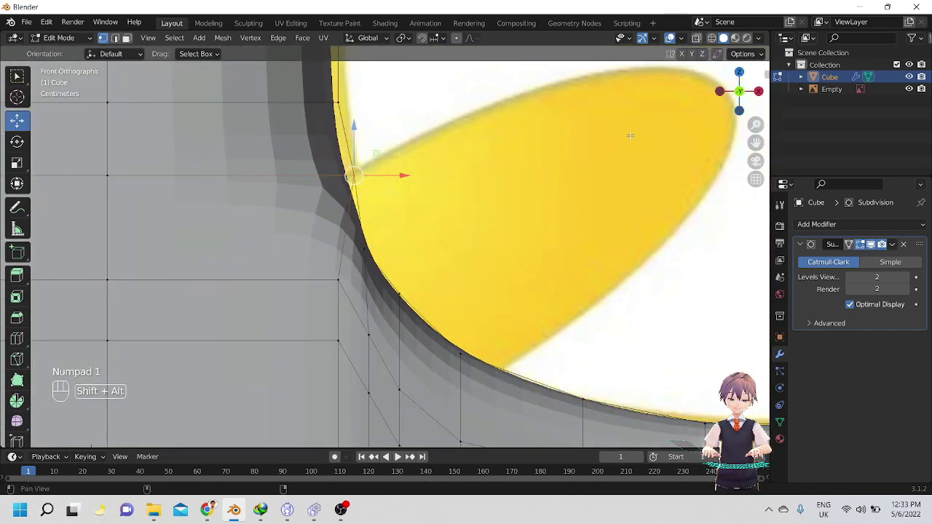
shift+middle_drag(317, 148, 345, 126)
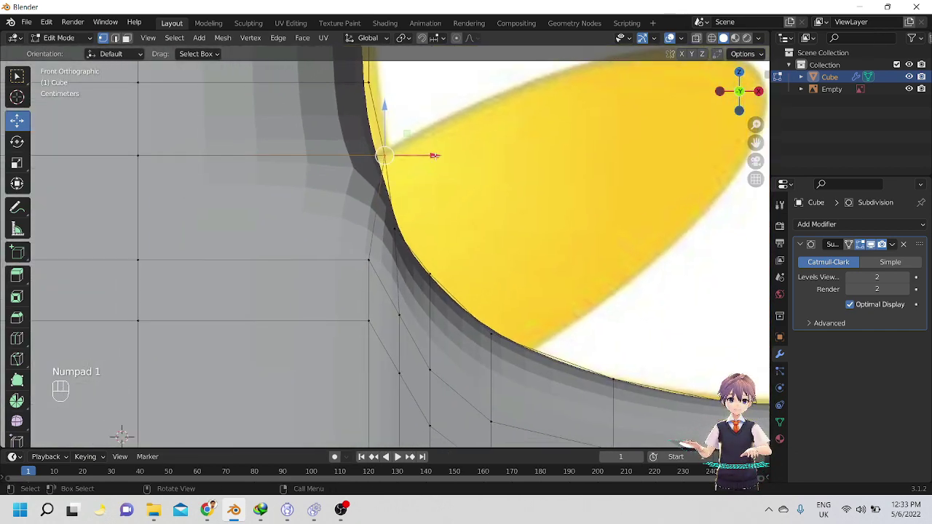
key(g)
key(x)
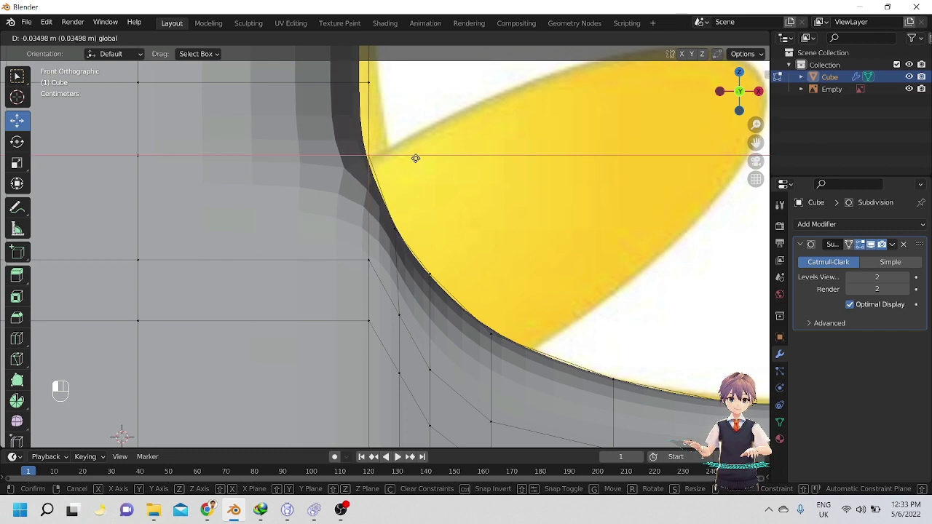
click(415, 158)
Try to move the next higher pair of back-of-neck vertices outward about 0.098 m along X.
scroll(401, 233, down, 5)
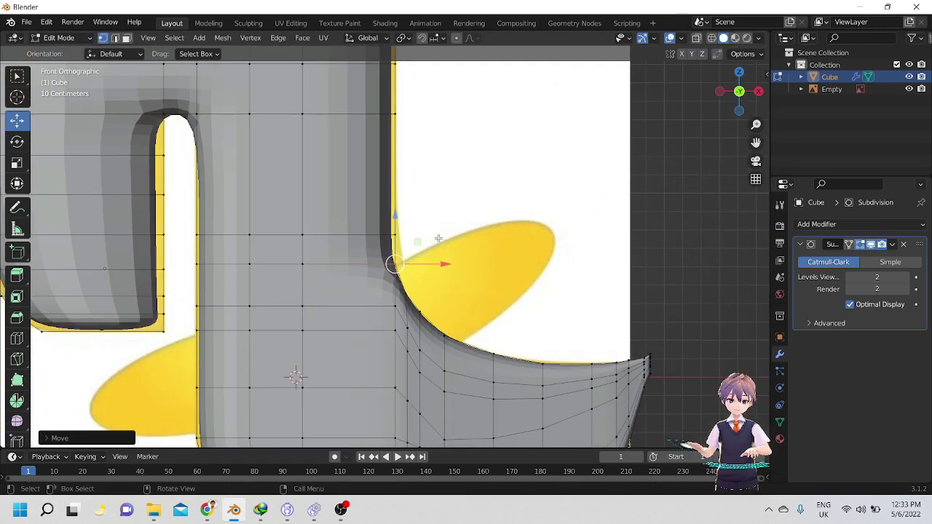
scroll(439, 239, down, 1)
scroll(435, 254, up, 4)
shift+middle_drag(437, 234, 367, 172)
key(g)
key(x)
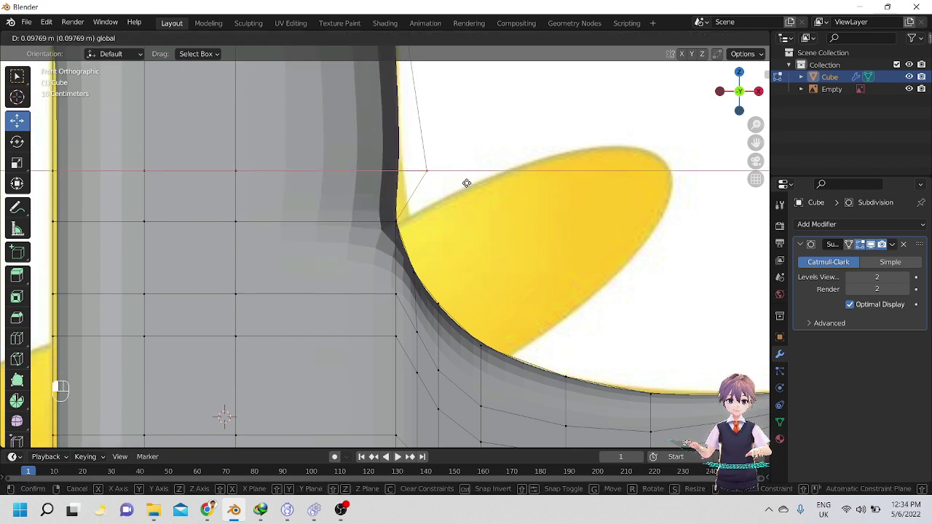
click(466, 183)
shift+middle_drag(466, 183, 459, 173)
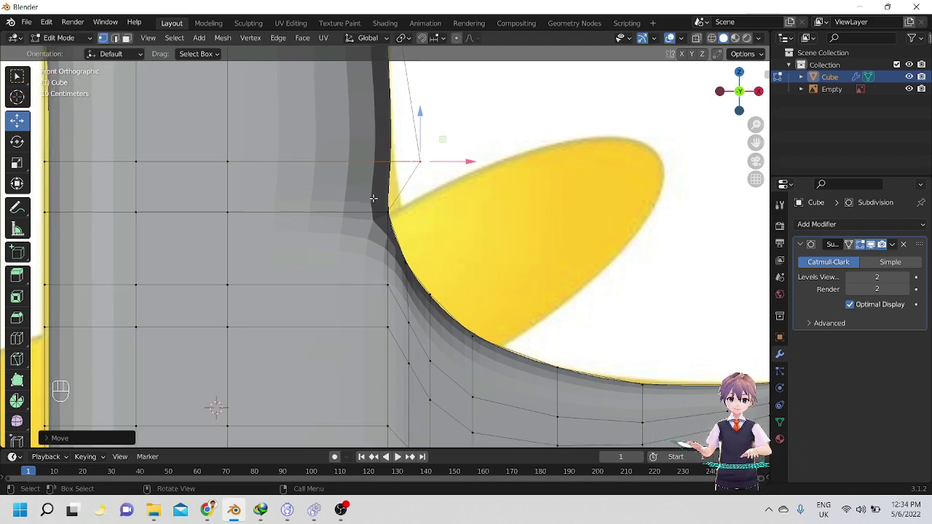
click(386, 212)
key(ctrl+z)
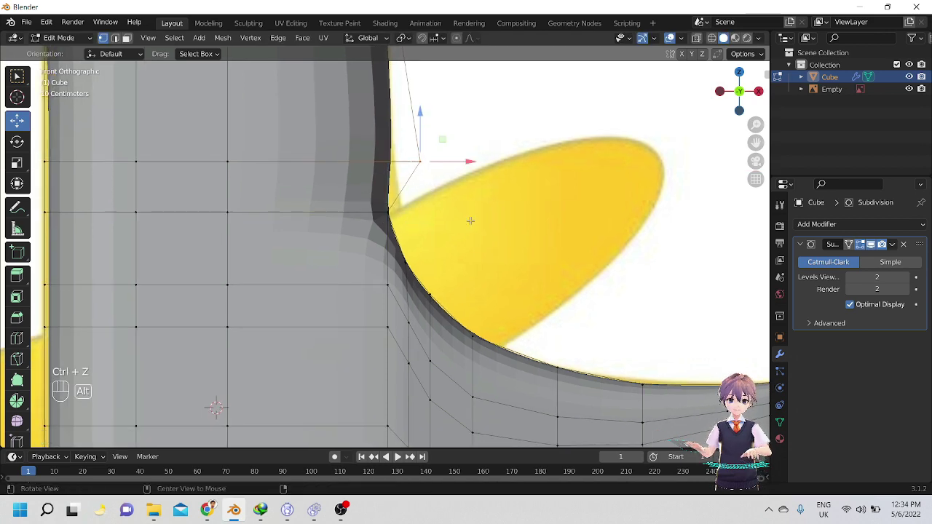
alt+drag(471, 219, 423, 219)
key(ctrl+z)
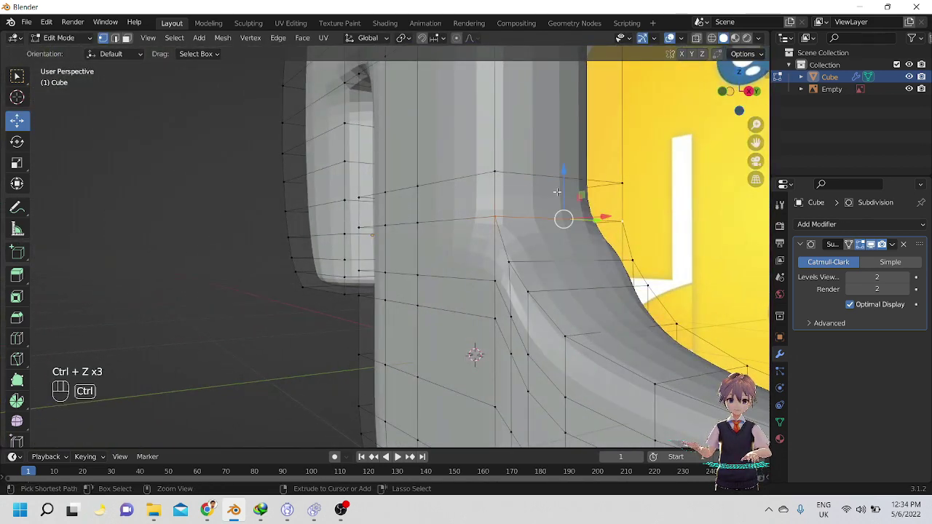
Select the back-of-neck edge above the bend and move it outward along X in front view.
shift+click(497, 173)
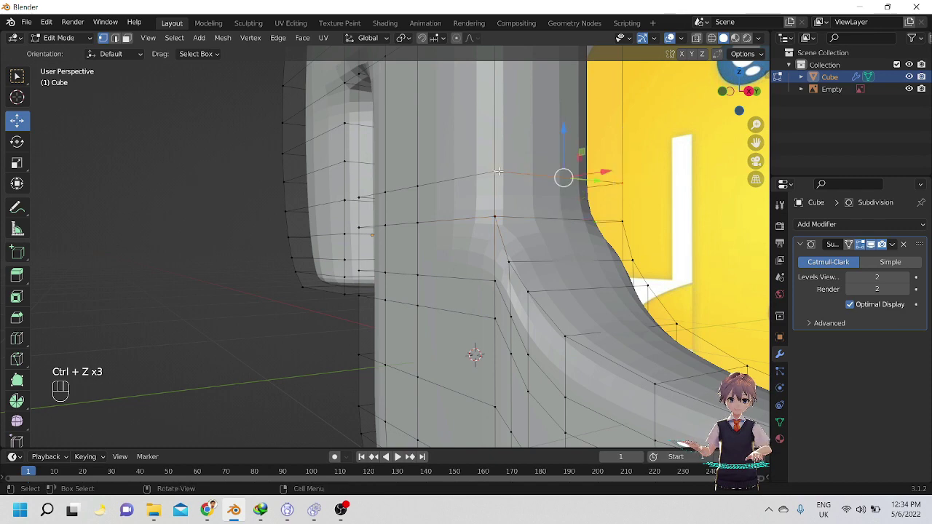
key(KP_1)
alt+shift+drag(481, 191, 493, 221)
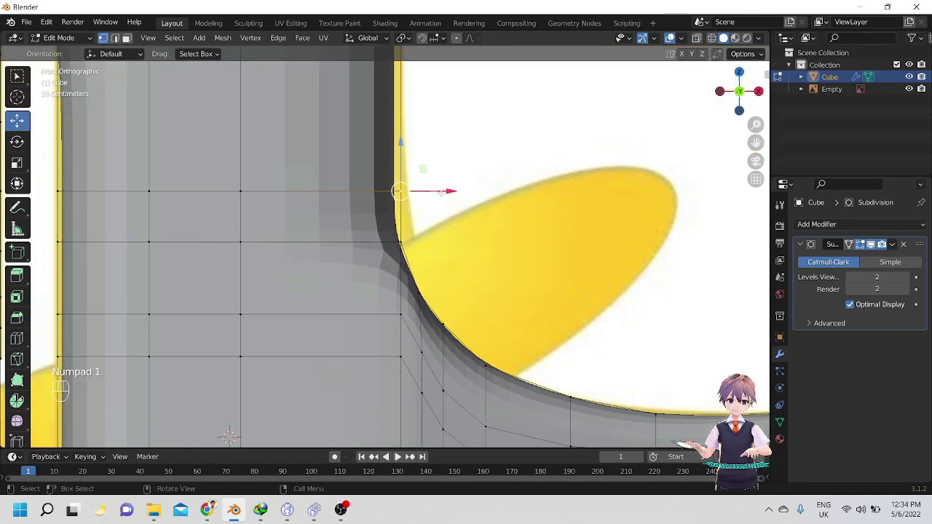
drag(449, 191, 472, 191)
In wireframe shading, move the back-of-neck vertices level with the top of the beak slot slightly outward along X.
shift+middle_drag(467, 135, 469, 257)
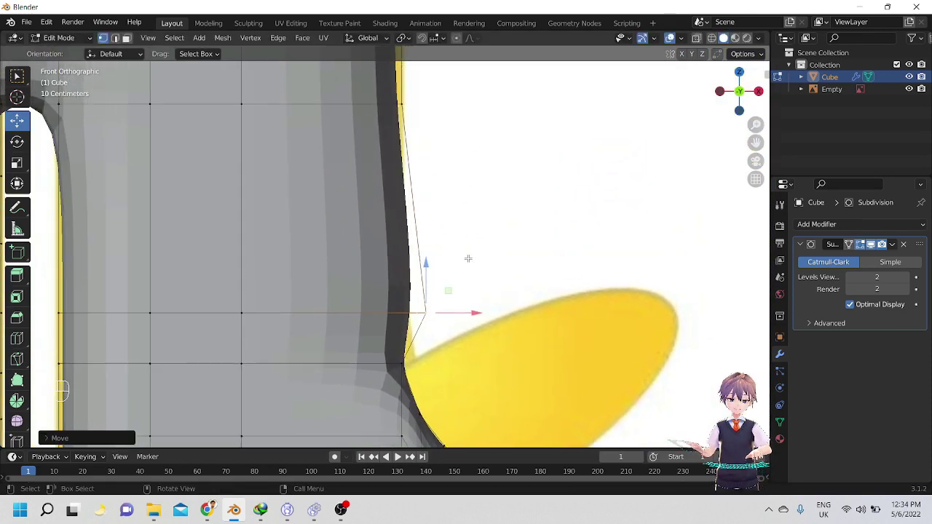
scroll(473, 244, down, 5)
scroll(473, 218, up, 5)
shift+middle_drag(436, 127, 449, 239)
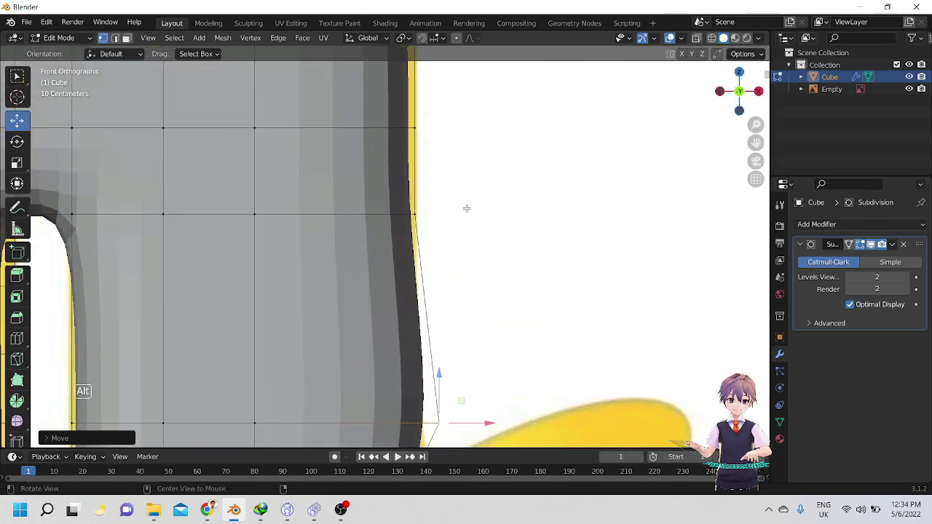
key(z)
click(314, 209)
drag(368, 204, 445, 225)
shift+middle_drag(448, 219, 448, 225)
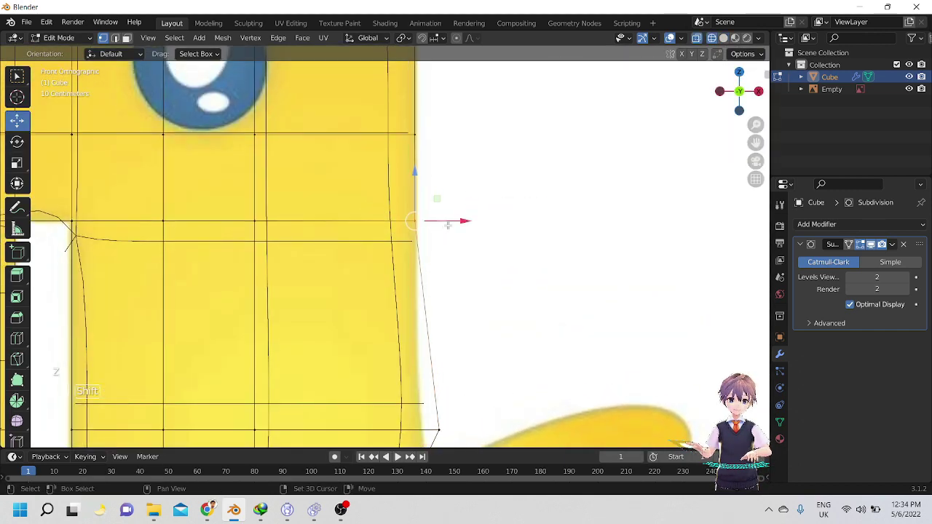
drag(448, 225, 458, 222)
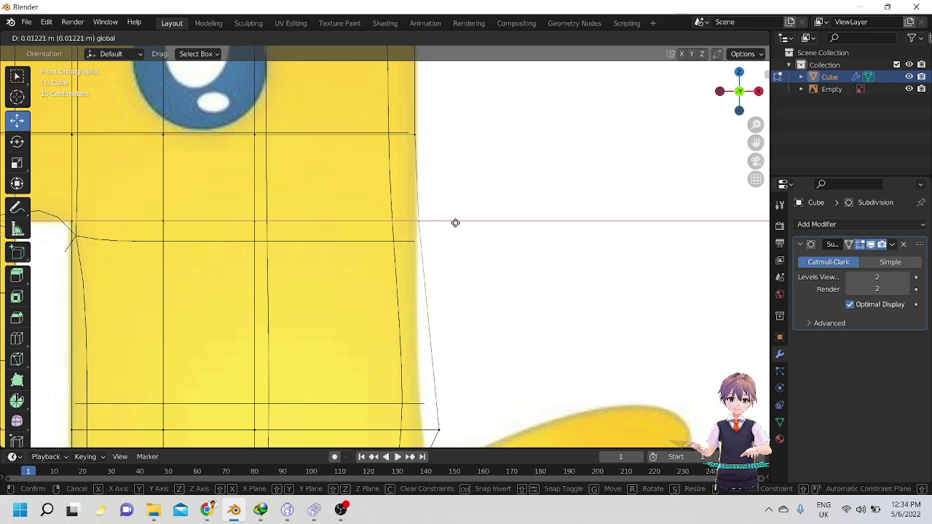
click(458, 222)
Return to solid shading and turn off the Subdivision modifier's viewport display.
shift+middle_drag(389, 121, 384, 173)
mouse_move(386, 177)
mouse_down()
mouse_move(435, 259)
mouse_move(438, 289)
mouse_up()
key(z)
click(561, 261)
scroll(561, 258, down, 4)
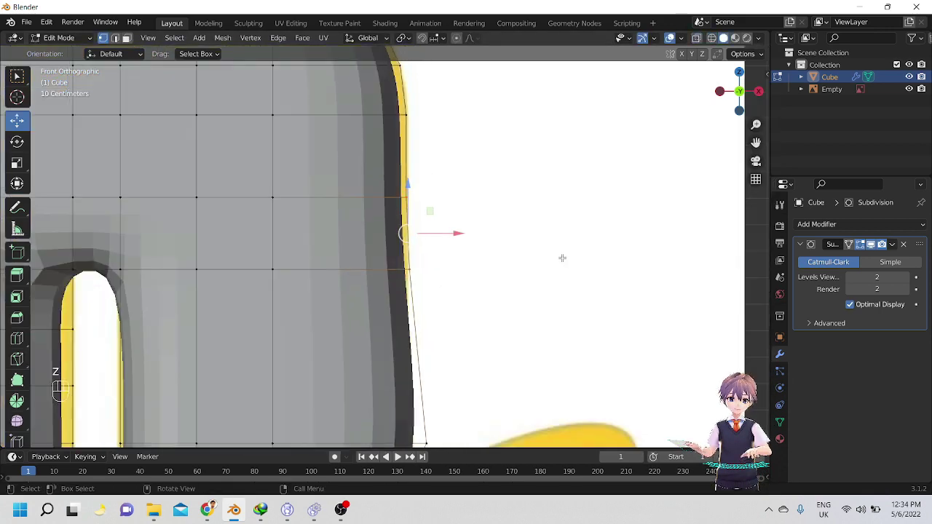
mouse_move(561, 259)
middle_down()
mouse_move(525, 280)
mouse_move(414, 285)
mouse_move(546, 289)
mouse_move(514, 295)
mouse_move(492, 118)
mouse_move(354, 225)
mouse_move(347, 89)
mouse_move(270, 192)
mouse_move(335, 241)
mouse_move(427, 232)
middle_up()
scroll(493, 119, up, 2)
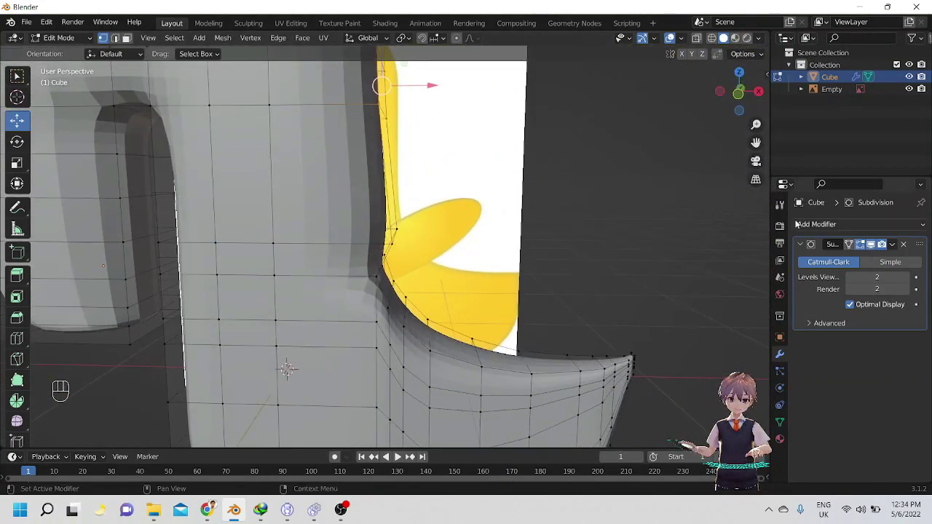
click(875, 246)
Try to move the edge at the neck bend outward along X, and undo the latest changes.
alt+drag(616, 262, 477, 251)
click(413, 284)
middle_drag(536, 287, 502, 292)
drag(473, 275, 486, 278)
key(ctrl+z)
key(ctrl+z)
key(ctrl+z)
key(ctrl+z)
key(ctrl+z)
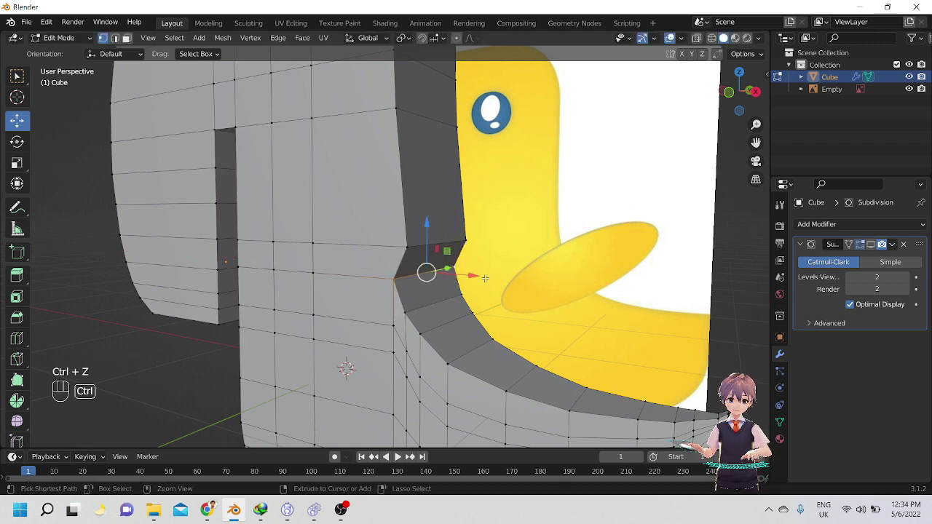
Undo the outward moves of the neck-bend edges and check the body's shape in object mode.
key(ctrl+z)
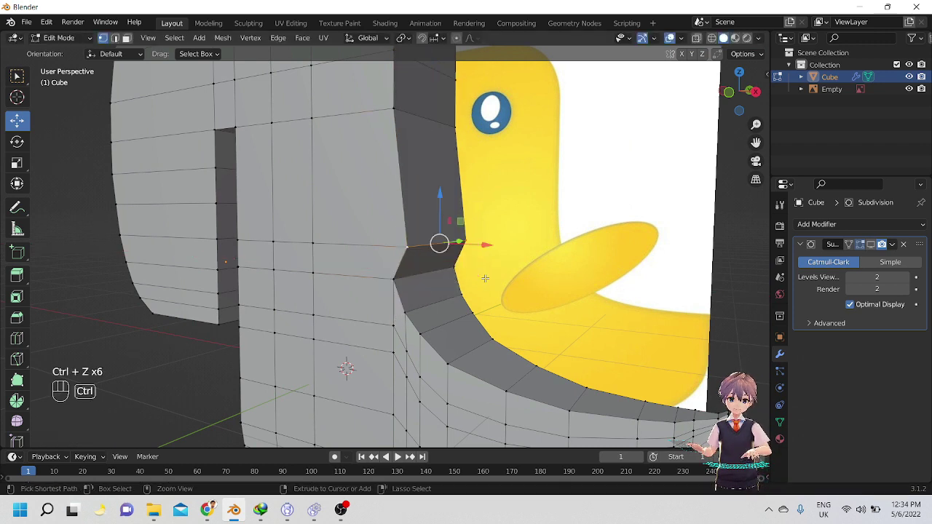
key(ctrl+z)
mouse_move(485, 278)
alt+middle_down()
mouse_move(476, 235)
mouse_move(355, 260)
mouse_move(480, 284)
alt+middle_up()
scroll(372, 255, down, 6)
key(Tab)
scroll(479, 285, up, 6)
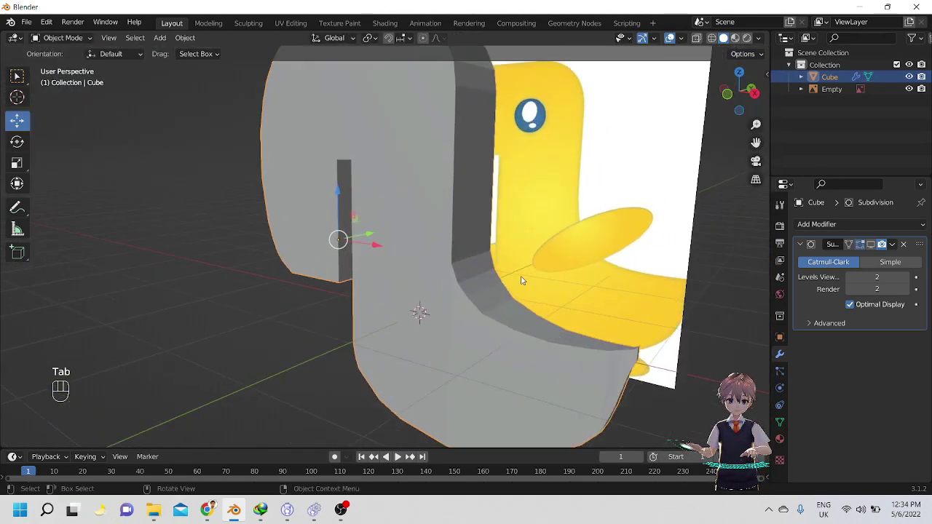
key(Tab)
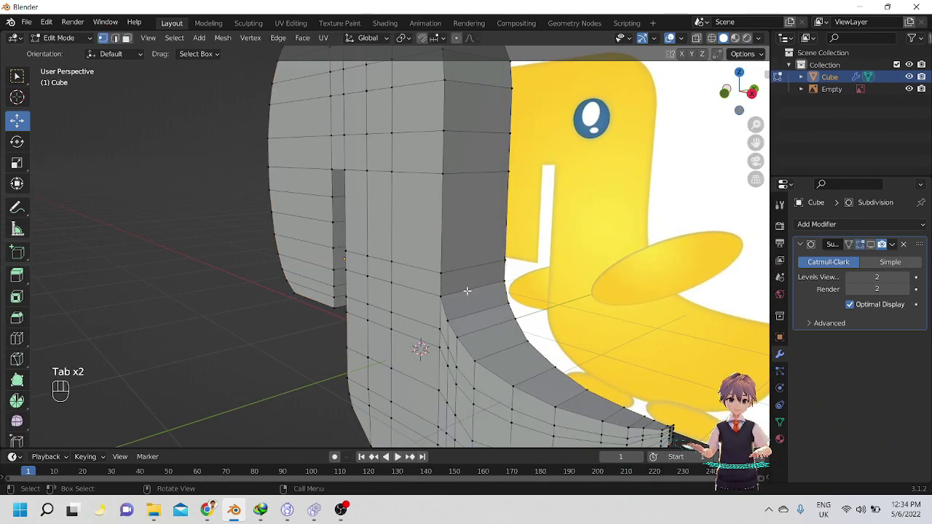
Bevel the edge at the back-of-neck bend with 3 segments and a width of about 0.34 m.
key(2)
mouse_move(453, 296)
shift+middle_down()
mouse_move(468, 282)
mouse_move(445, 280)
shift+middle_up()
scroll(481, 281, up, 2)
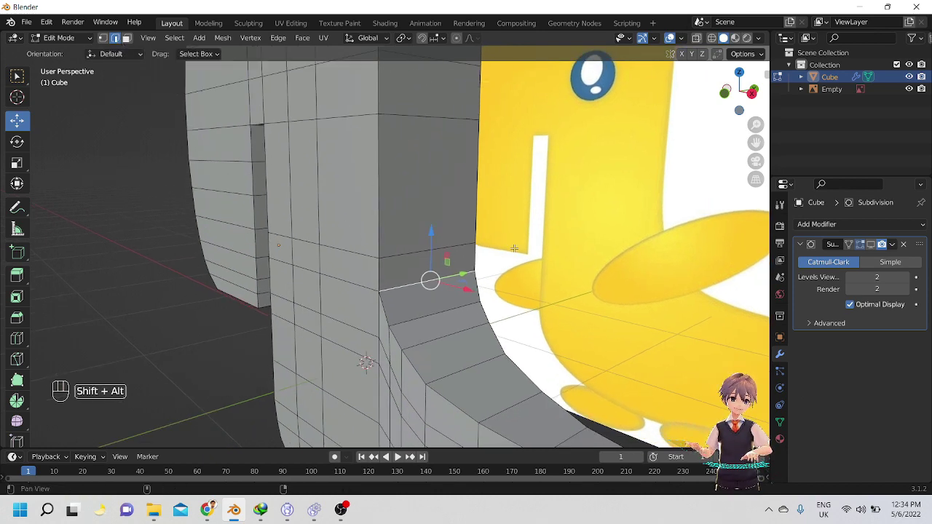
alt+shift+middle_drag(474, 248, 440, 244)
key(ctrl+b)
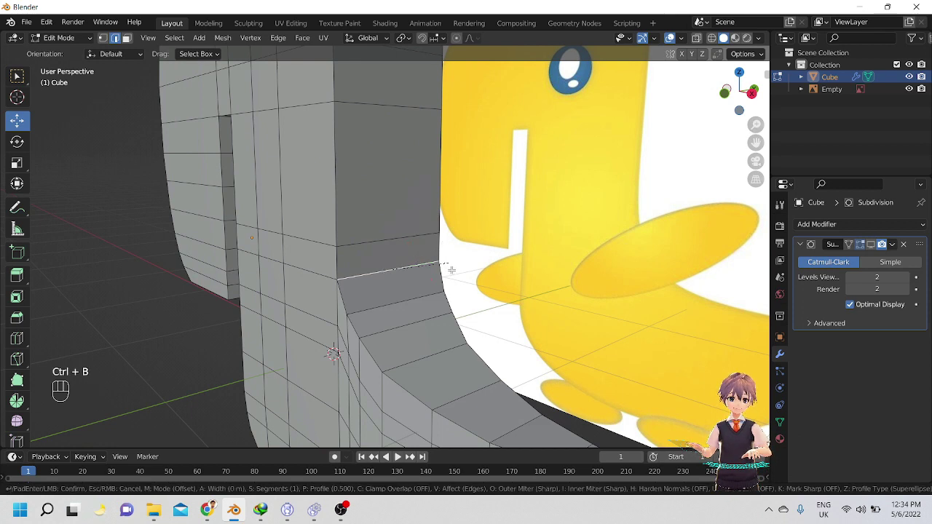
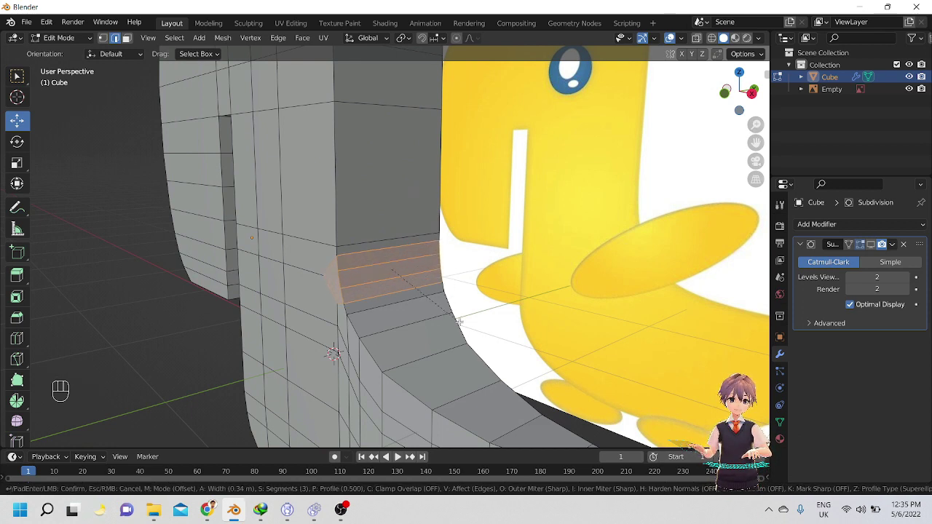
click(456, 318)
key(Tab)
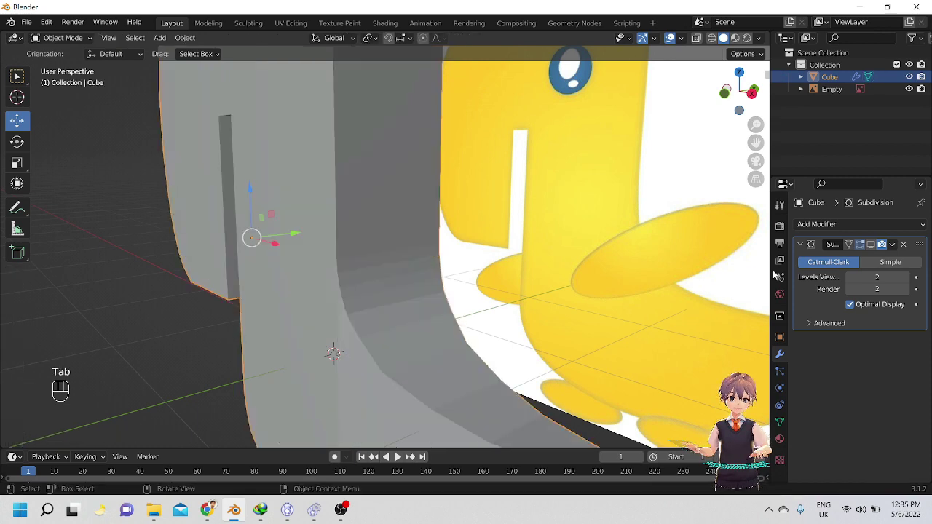
Turn on the Subdivision modifier's viewport display and set its viewport level to 1.
click(873, 248)
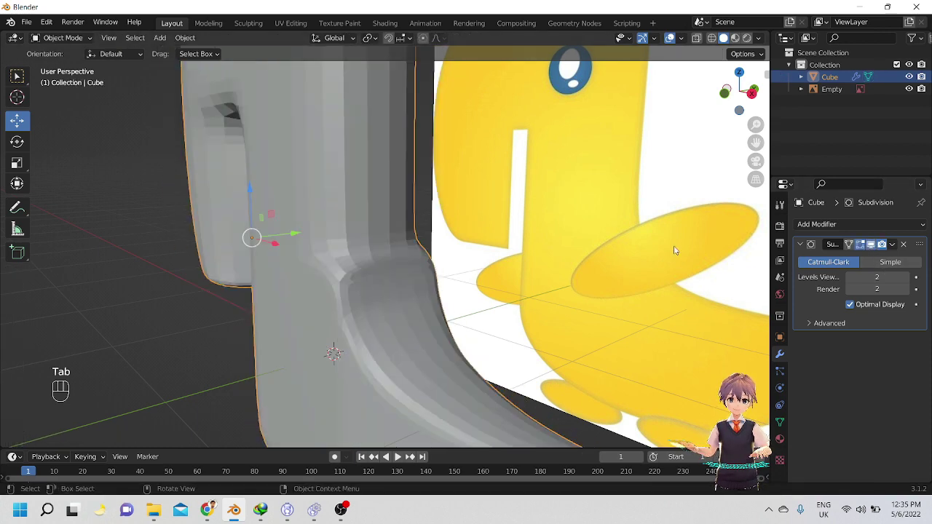
alt+middle_drag(442, 273, 509, 310)
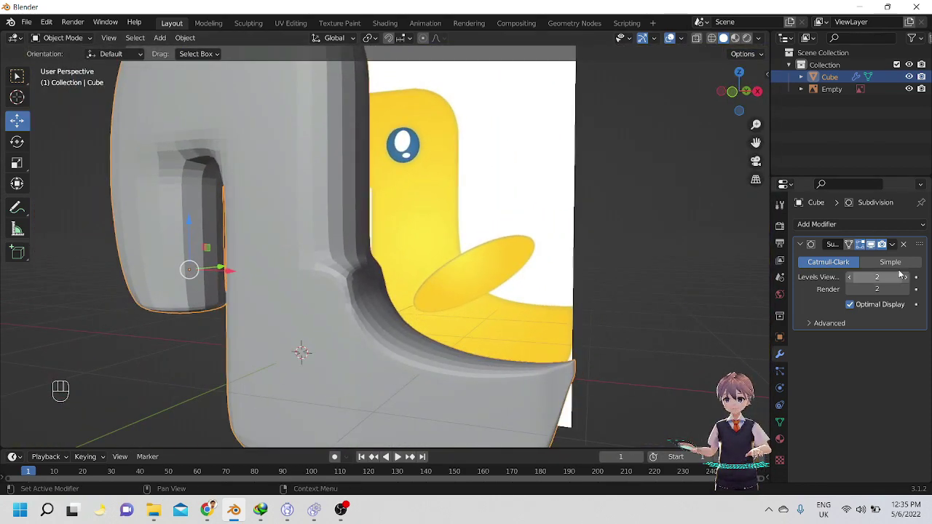
click(850, 278)
alt+middle_drag(573, 270, 632, 304)
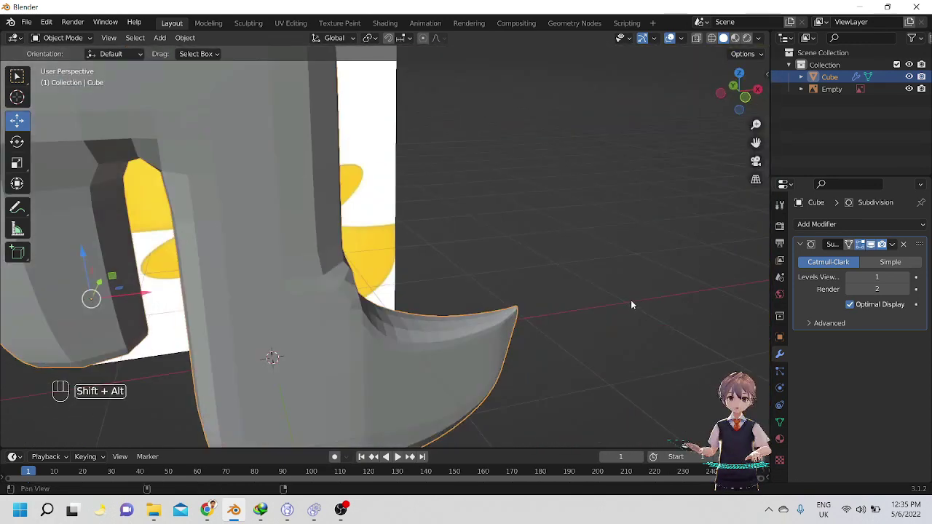
Enable Auto Smooth in the body mesh's normals settings with an angle of 38.4°.
alt+shift+drag(632, 305, 638, 255)
click(779, 422)
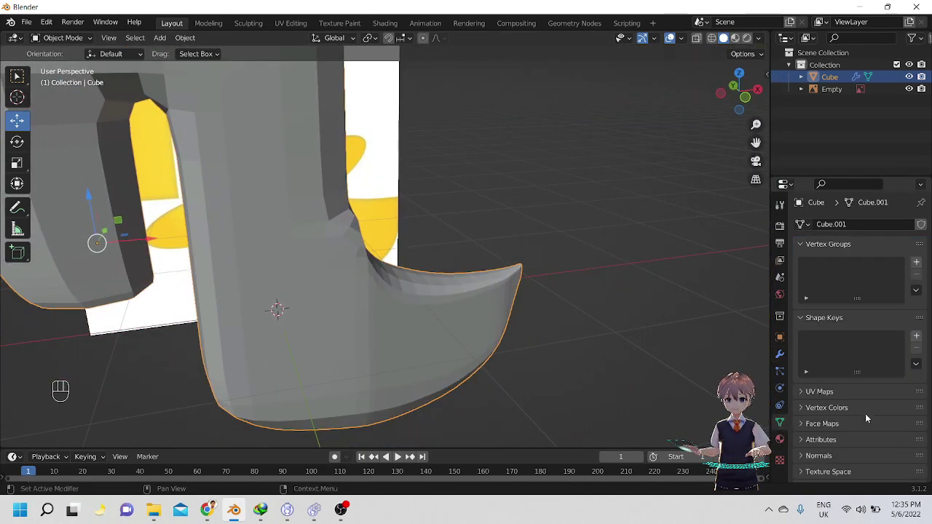
click(811, 426)
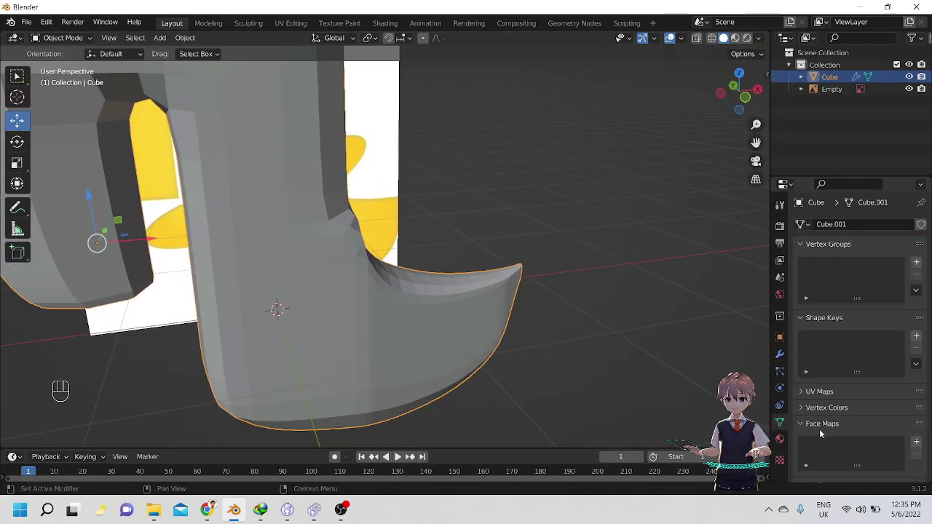
click(819, 426)
scroll(816, 427, down, 2)
click(817, 417)
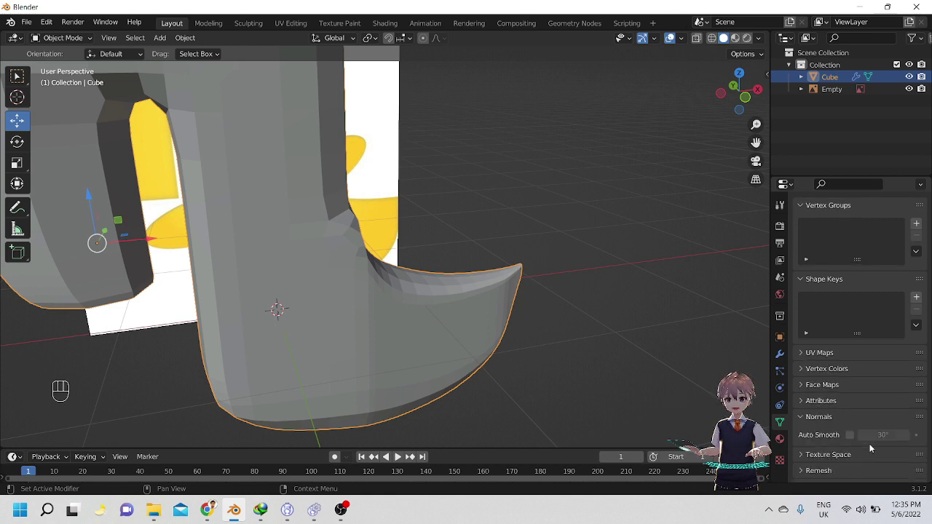
mouse_move(883, 435)
mouse_down()
mouse_move(903, 435)
mouse_move(867, 434)
mouse_up()
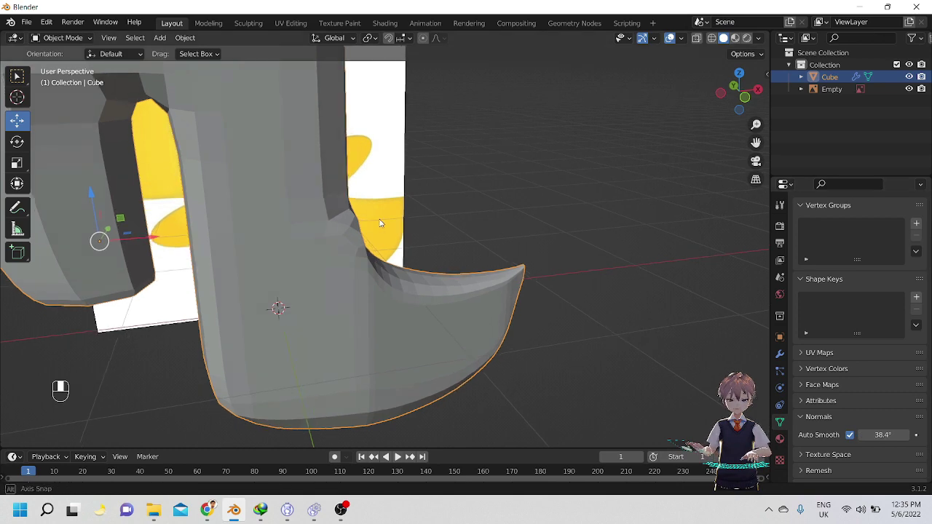
Shade the body smooth and examine the beveled neck bend from several angles in edit mode.
middle_drag(276, 241, 364, 248)
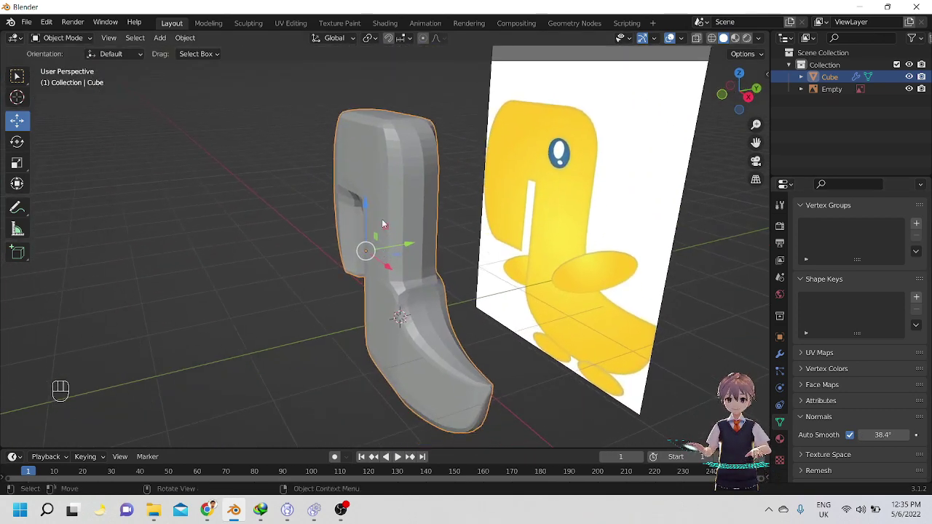
right_click(383, 176)
key(Escape)
middle_drag(384, 179, 469, 214)
scroll(455, 222, up, 3)
alt+shift+drag(440, 228, 404, 195)
alt+drag(404, 195, 431, 219)
alt+shift+drag(431, 219, 429, 201)
key(Tab)
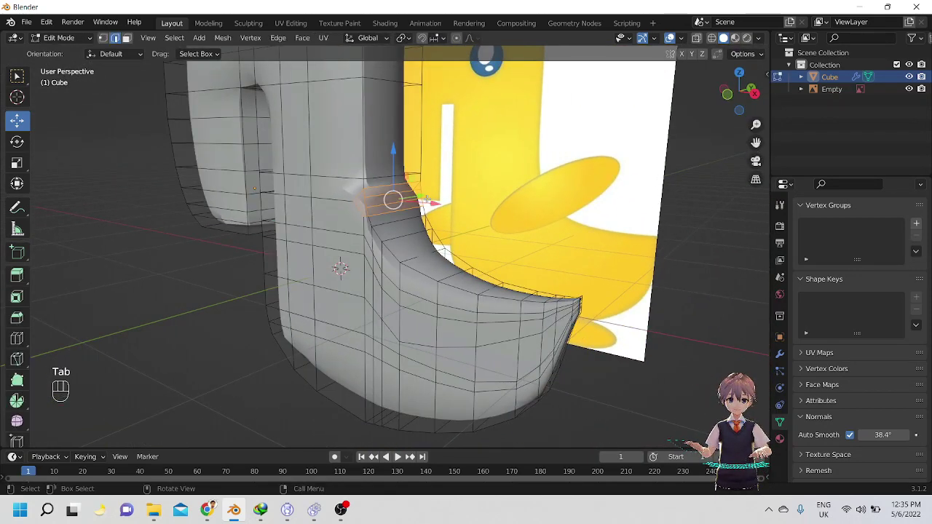
Undo the smoothing, the subdivision changes and the bevel at the neck bend.
key(Tab)
key(ctrl+z)
key(ctrl+z)
key(ctrl+z)
key(ctrl+z)
key(ctrl+z)
key(ctrl+z)
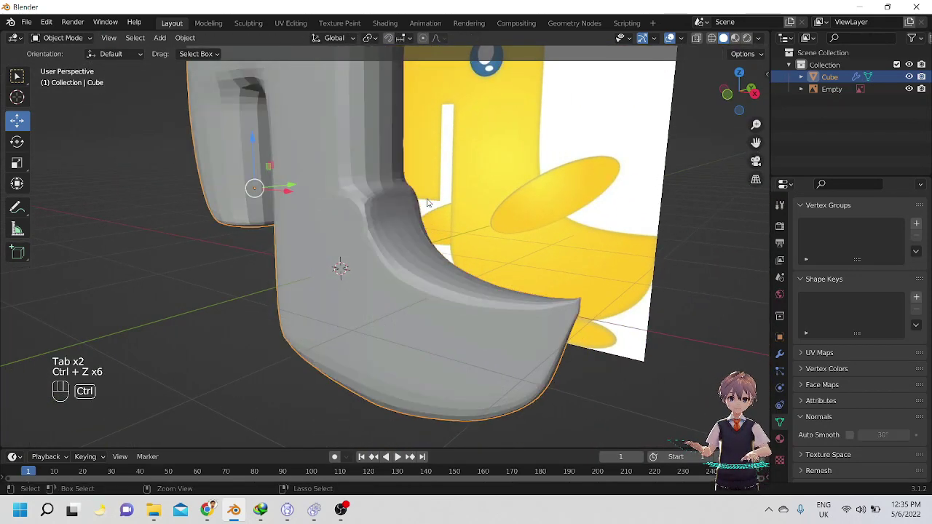
key(ctrl+z)
key(ctrl+z)
key(ctrl+z)
key(ctrl+z)
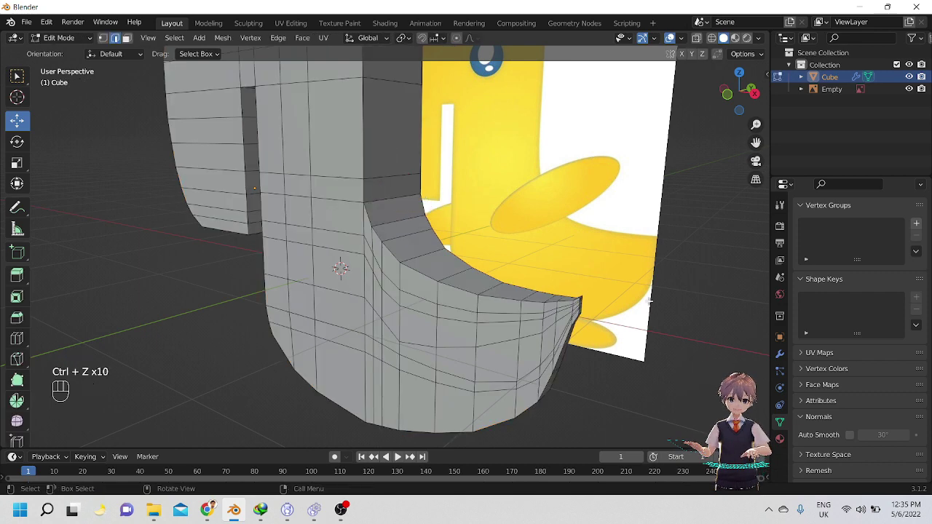
Enable Auto Smooth at 30° and shade the body smooth in object mode.
right_click(396, 255)
key(Escape)
key(Tab)
right_click(340, 226)
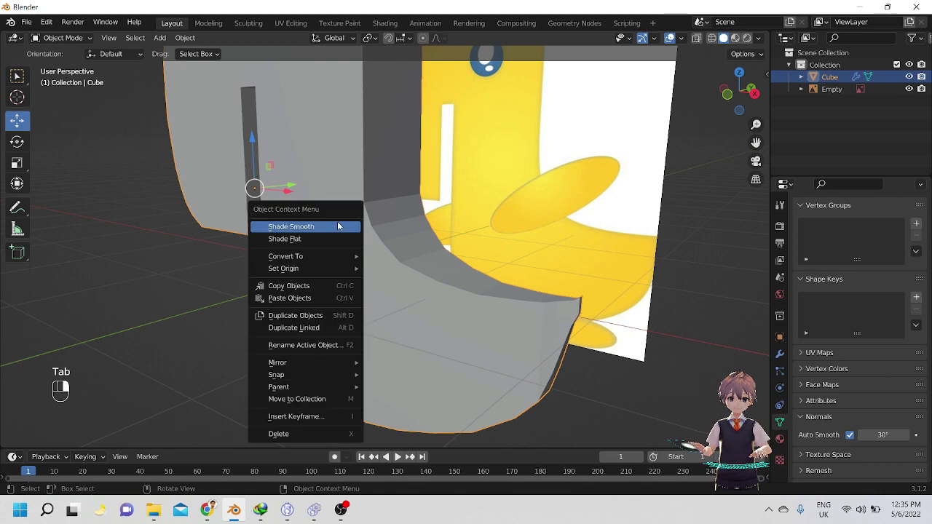
click(337, 226)
middle_drag(337, 226, 397, 234)
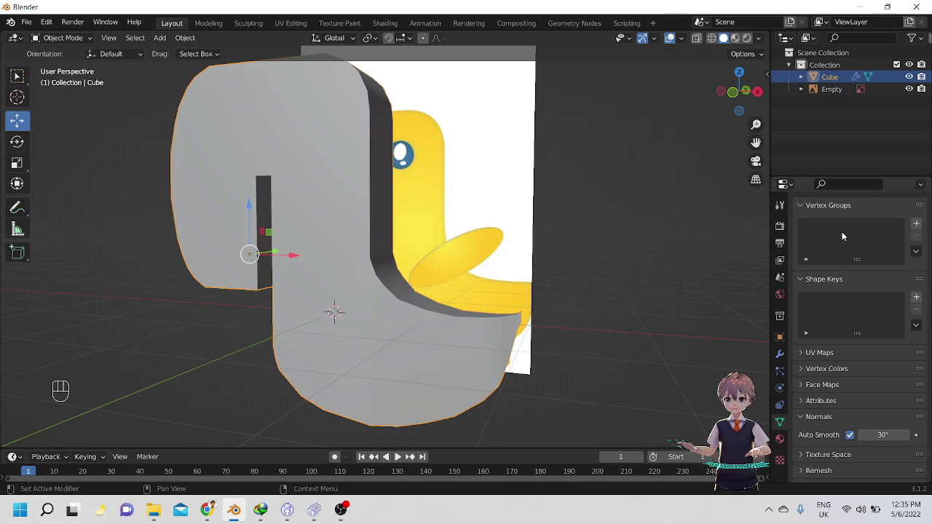
Show the Subdivision modifier in the viewport and check the smooth-shaded neck bend.
scroll(842, 236, up, 3)
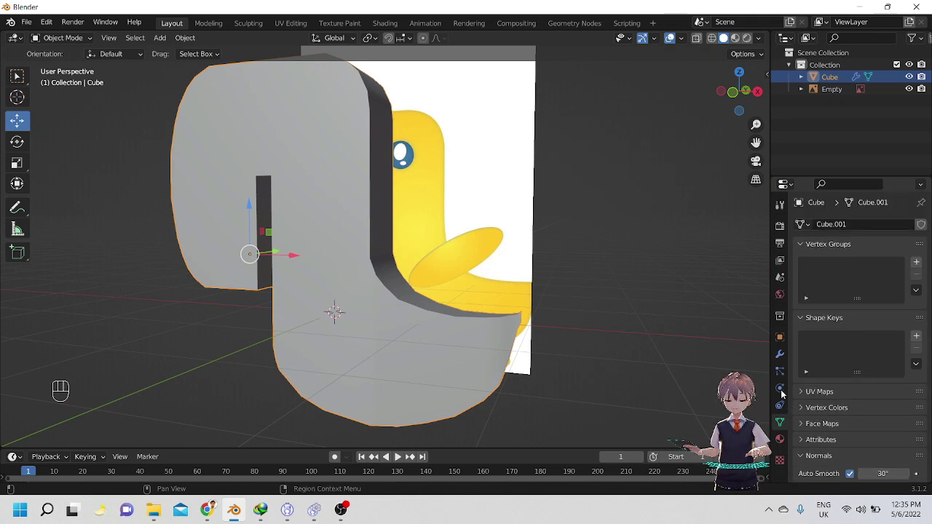
click(779, 355)
click(872, 245)
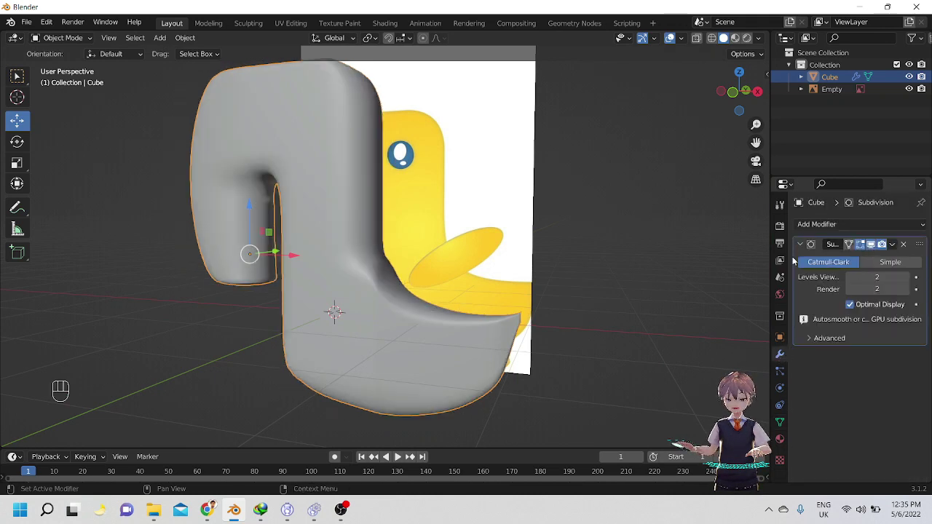
alt+middle_drag(757, 284, 454, 244)
Undo the subdivision display, smooth shading and Auto Smooth changes on the body.
key(ctrl+z)
key(ctrl+z)
key(ctrl+z)
key(ctrl+z)
key(ctrl+z)
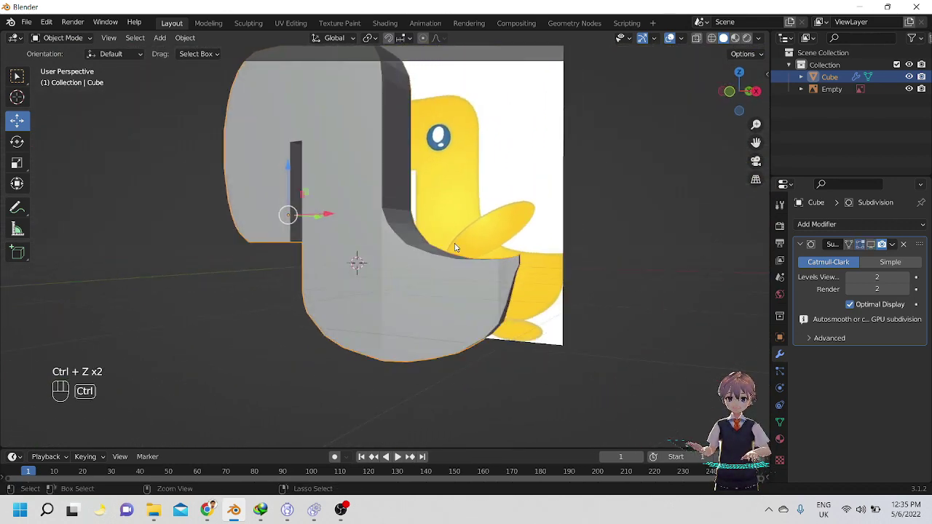
key(ctrl+z)
key(ctrl+z)
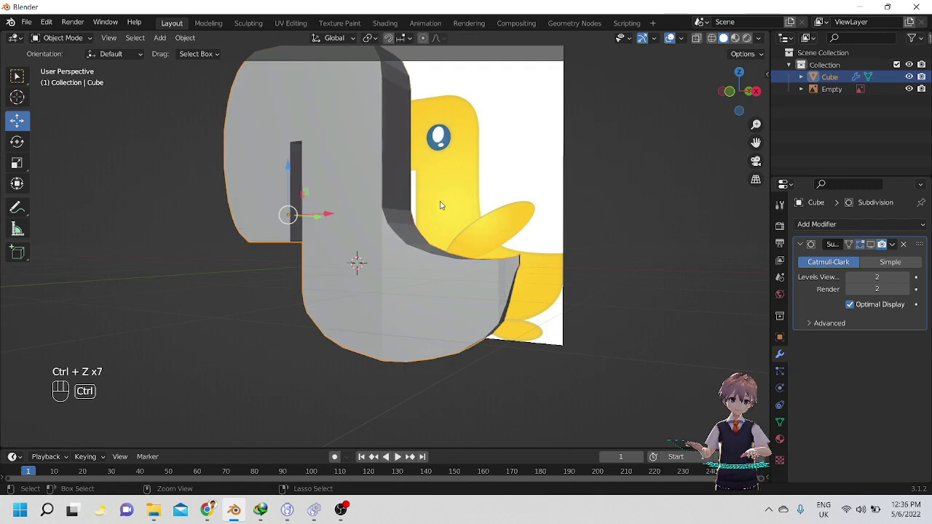
Undo the earlier edge and vertex adjustments around the neck bend and tail tip.
key(ctrl+z)
key(ctrl+z)
key(ctrl+z)
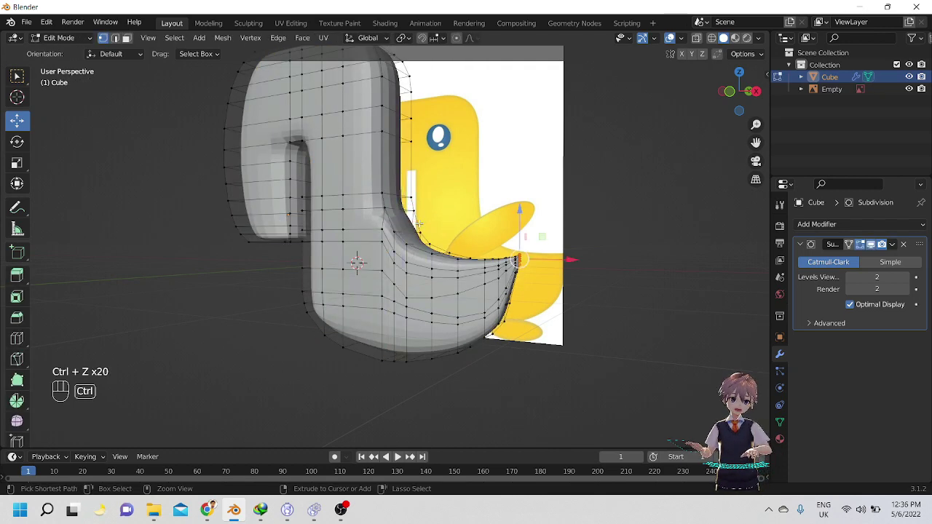
key(ctrl+z)
key(ctrl+z)
key(ctrl+z)
key(ctrl+z)
key(ctrl+z)
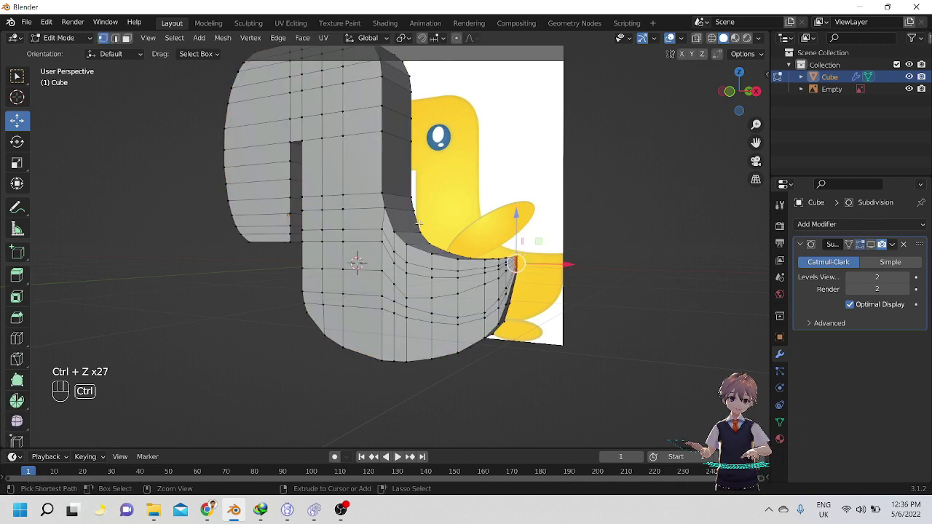
key(ctrl+z)
key(ctrl+z)
key(ctrl+z)
key(ctrl+z)
key(ctrl+z)
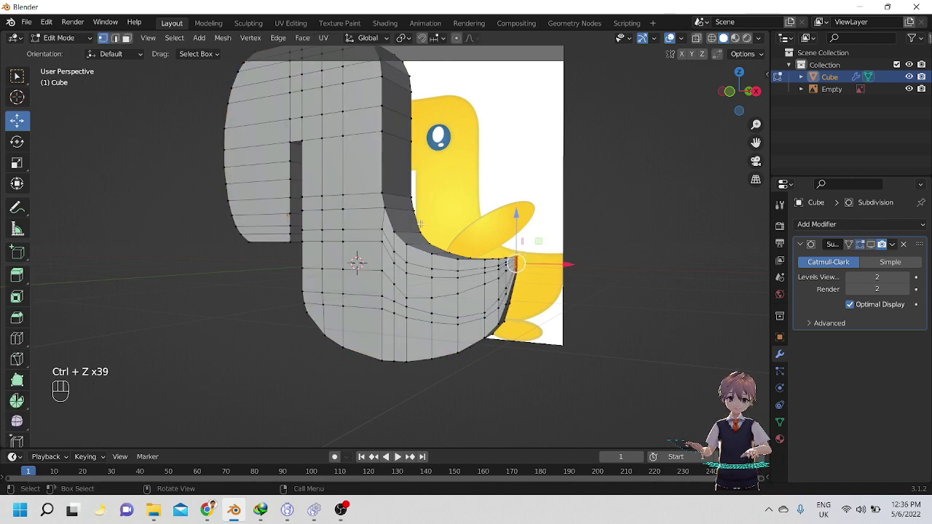
In front view, expand the selection from the tail tip to the neck line and delete the tail's faces.
key(KP_1)
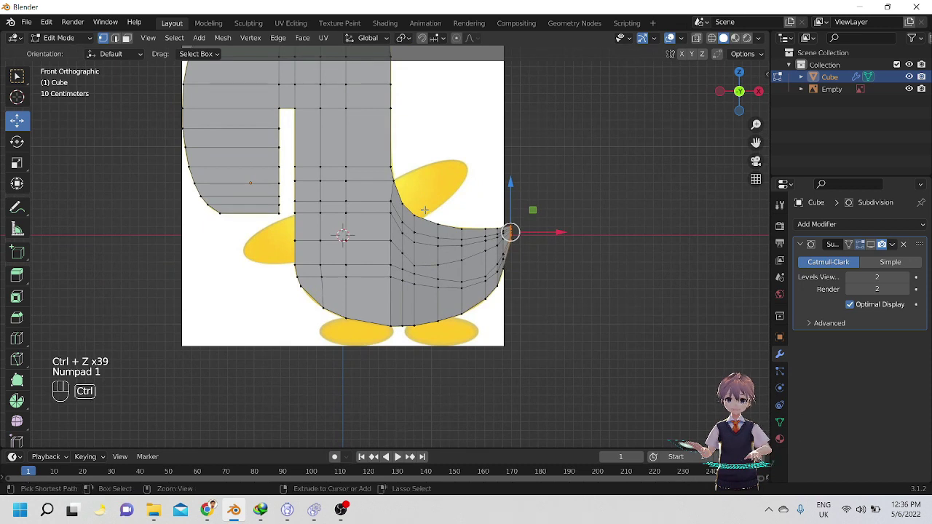
key(ctrl+KP_Add)
key(ctrl+KP_Add)
key(ctrl+KP_Add)
key(ctrl+KP_Add)
key(ctrl+KP_Add)
key(ctrl+KP_Add)
key(ctrl+KP_Add)
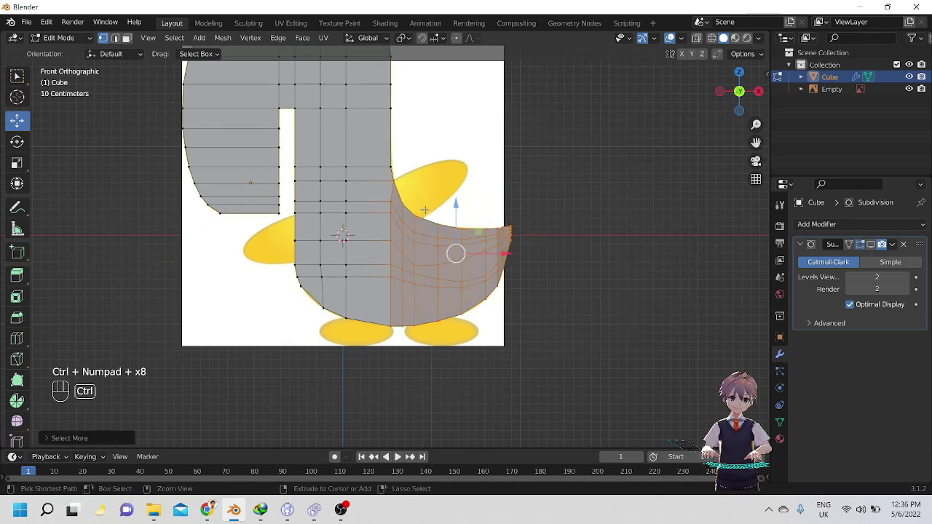
key(x)
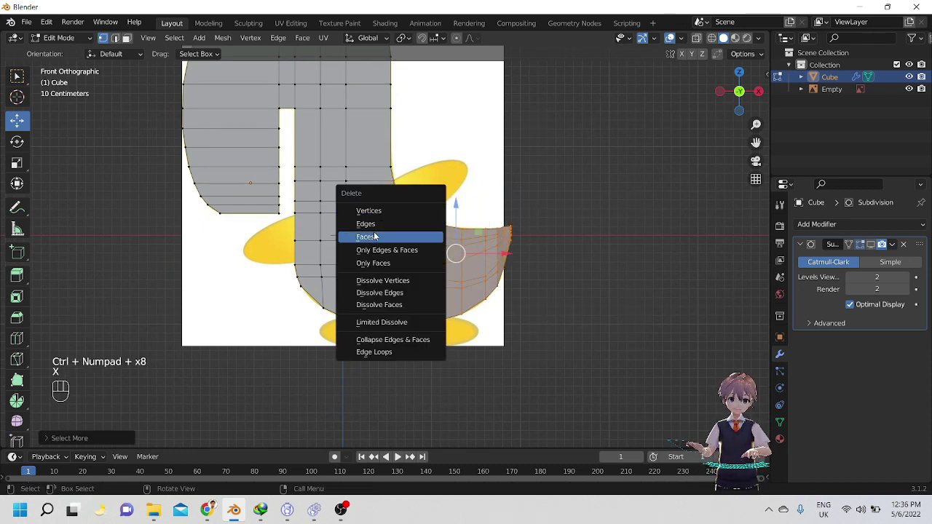
click(376, 237)
middle_drag(377, 237, 329, 266)
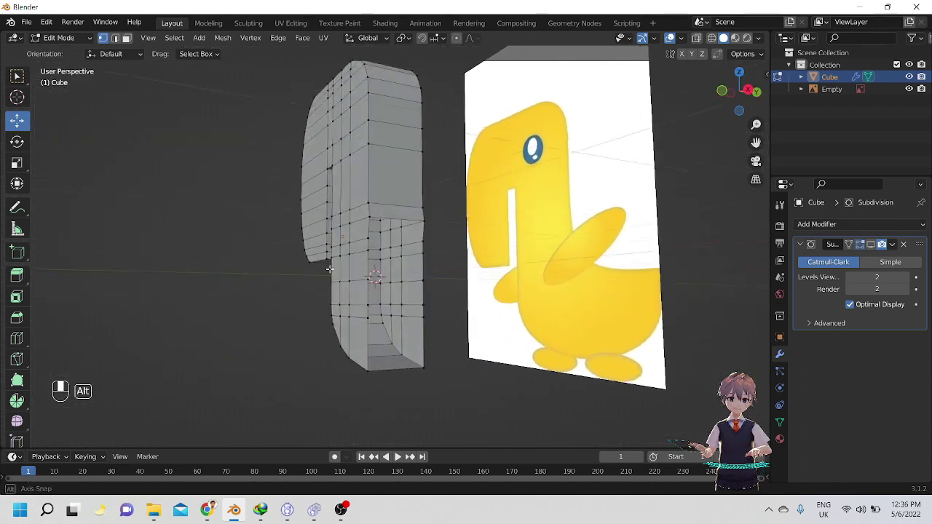
Undo the tail's deletion and the expanded selection, back to only the tail tip selected.
key(ctrl+z)
key(ctrl+z)
key(ctrl+z)
key(ctrl+z)
key(ctrl+z)
key(ctrl+z)
key(ctrl+z)
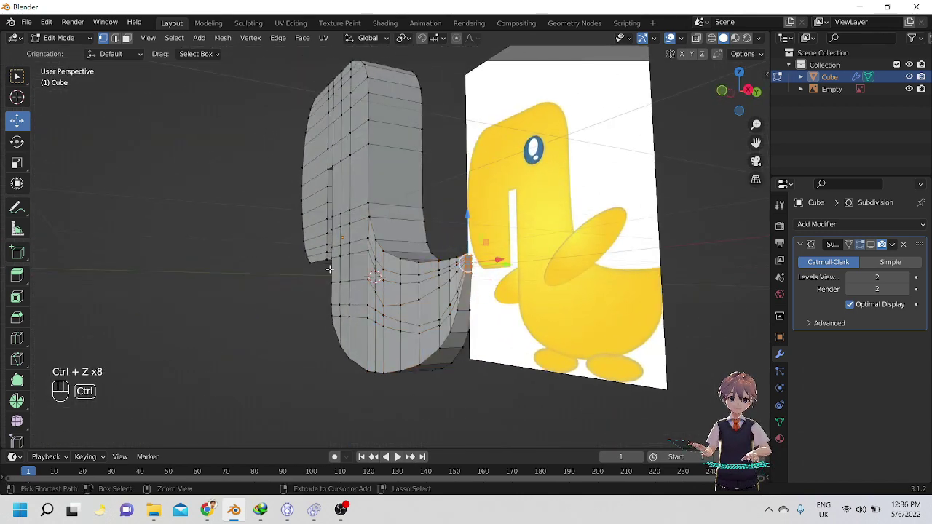
key(ctrl+z)
key(ctrl+z)
key(ctrl+z)
key(ctrl+z)
Expand the tail-tip selection ring by ring toward the neck in front view and delete the selected faces, leaving the body's side open.
alt+middle_drag(329, 270, 385, 254)
key(KP_1)
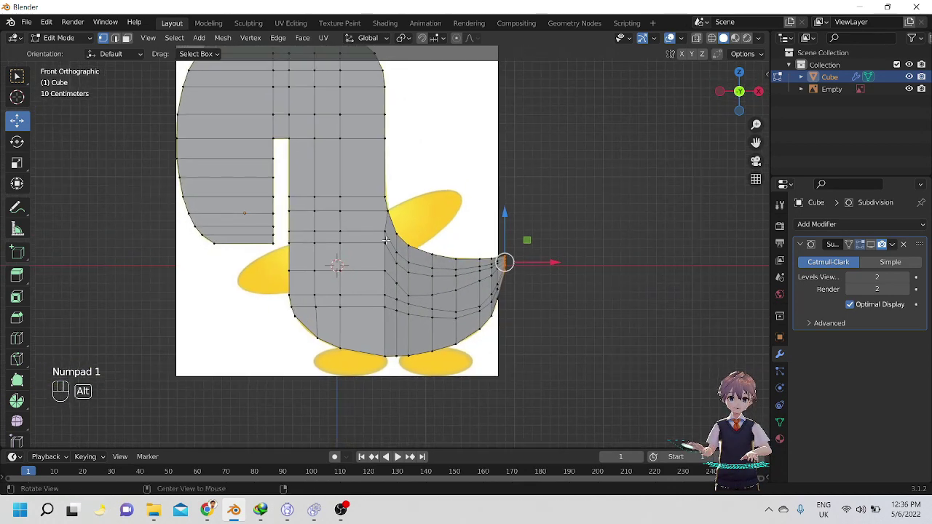
key(ctrl+KP_Add)
key(ctrl+KP_Add)
key(ctrl+KP_Add)
key(ctrl+KP_Add)
key(ctrl+KP_Add)
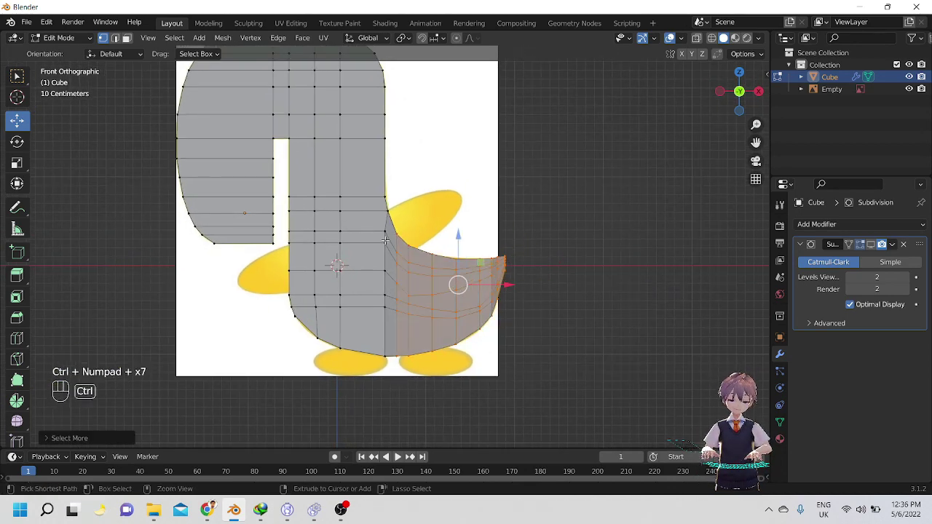
key(ctrl+KP_Add)
key(x)
click(386, 234)
alt+middle_drag(386, 235, 364, 214)
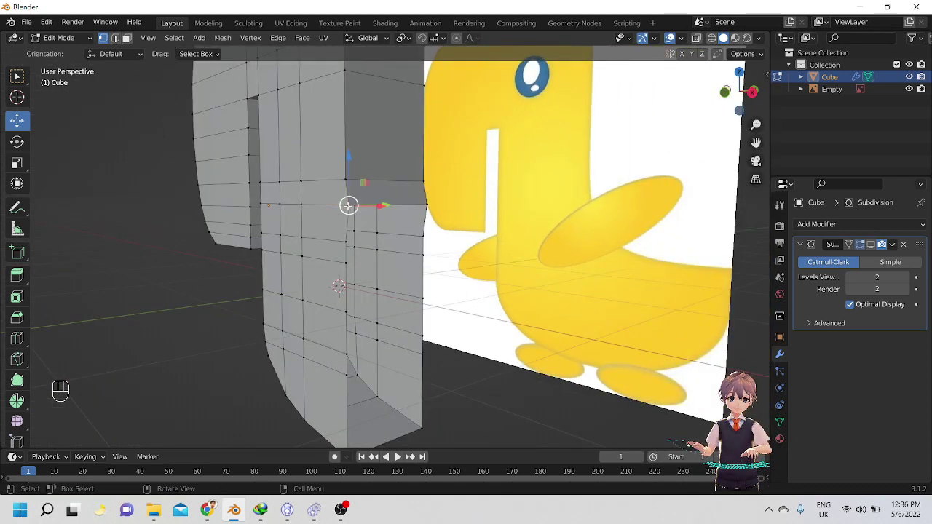
In front wireframe view, box-select the back-edge vertices just above the neck corner and move them slightly outward to the reference outline.
key(KP_1)
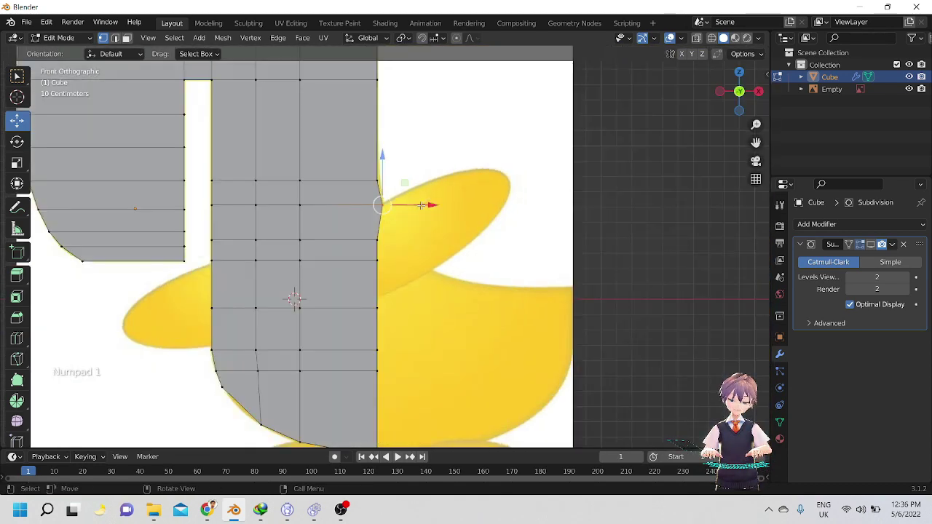
scroll(455, 213, up, 3)
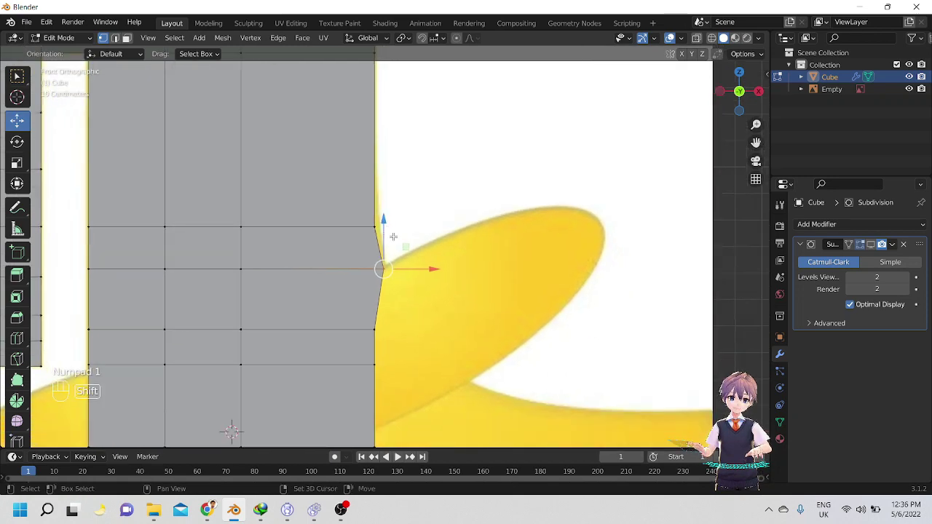
shift+middle_drag(393, 236, 406, 256)
key(z)
click(330, 268)
mouse_move(359, 228)
mouse_down()
mouse_move(444, 262)
mouse_move(440, 251)
mouse_up()
shift+middle_drag(439, 255, 448, 208)
scroll(455, 297, down, 2)
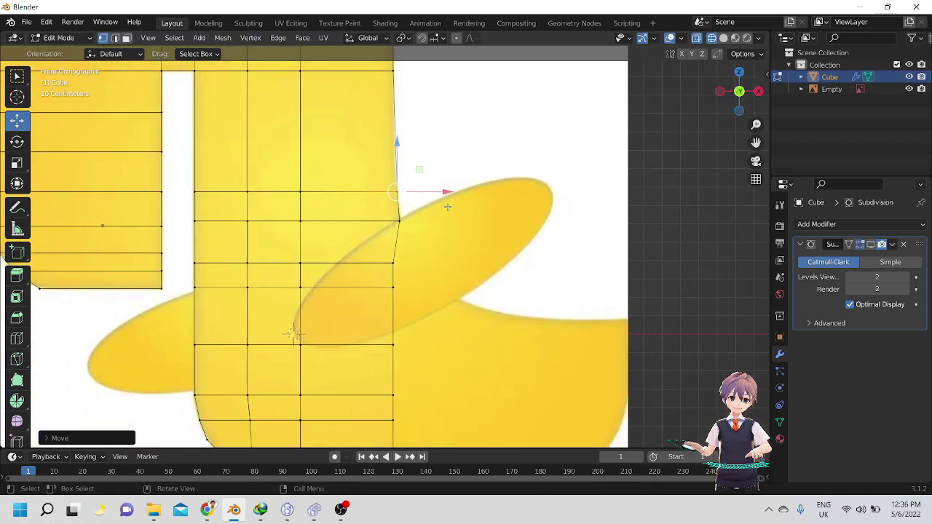
mouse_move(421, 261)
shift+middle_down()
mouse_move(412, 217)
mouse_move(405, 250)
mouse_move(304, 306)
mouse_move(281, 243)
shift+middle_up()
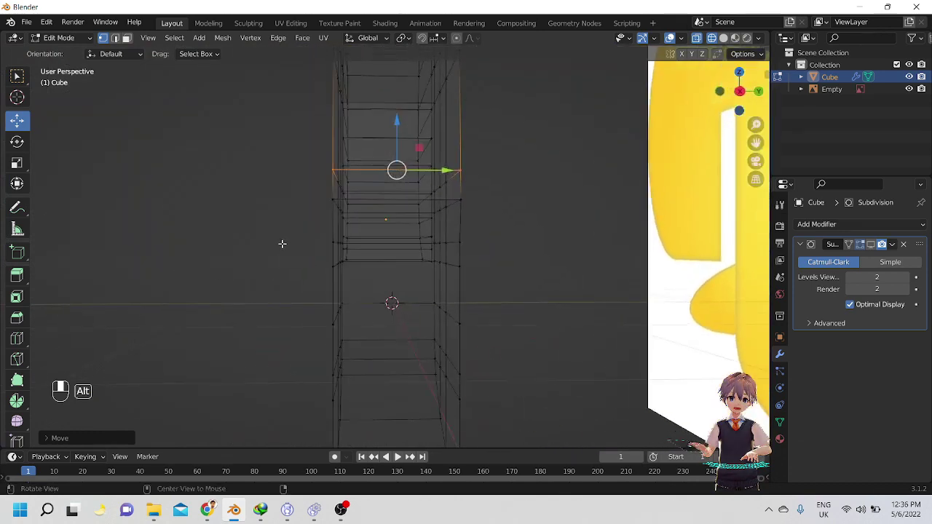
Return to solid shading and switch to edge selection with the body's open side in view.
key(z)
click(419, 250)
middle_drag(394, 231, 329, 239)
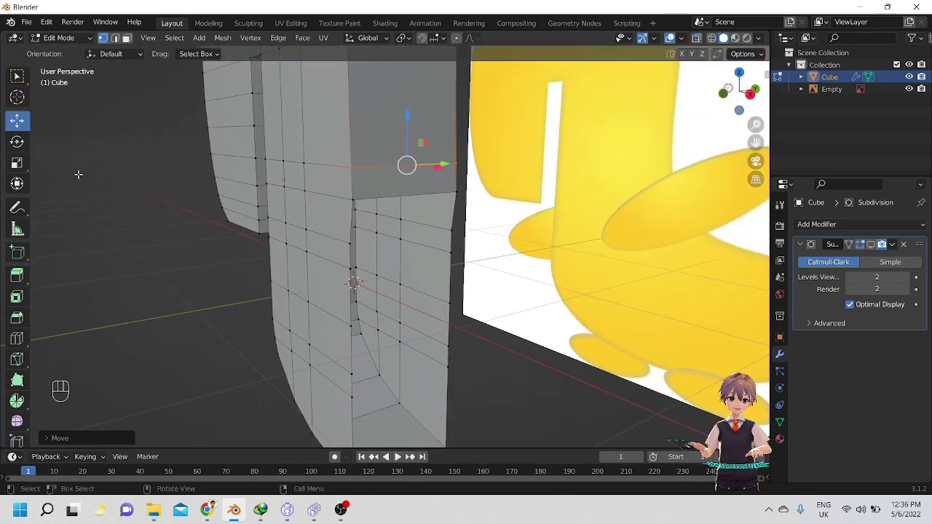
alt+middle_drag(86, 162, 245, 164)
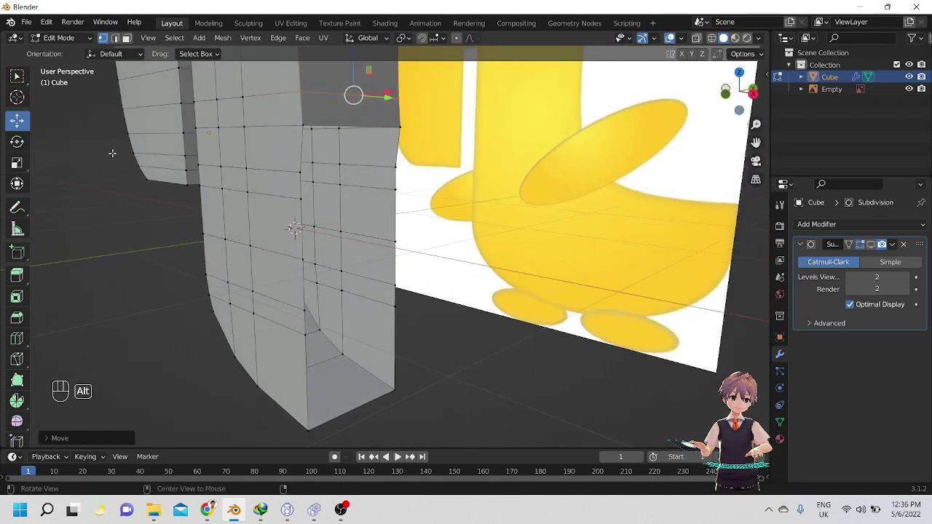
click(302, 128)
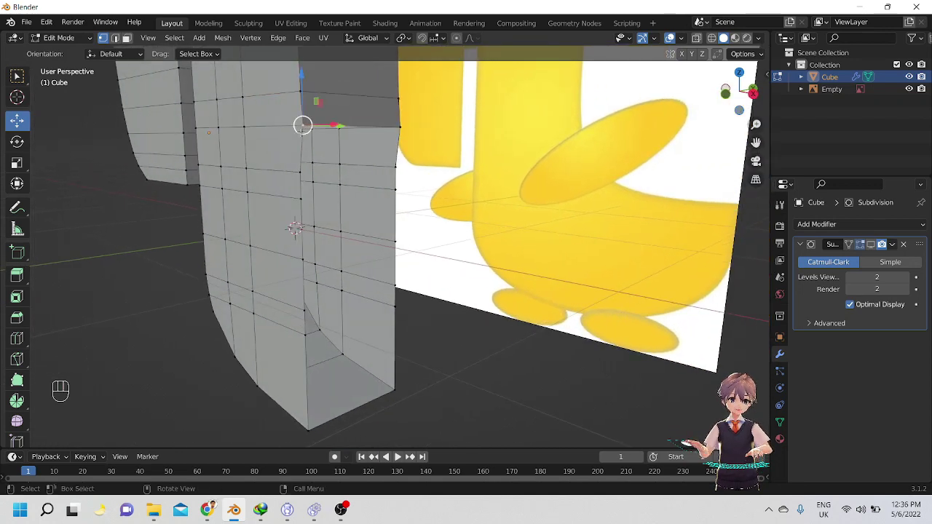
click(117, 39)
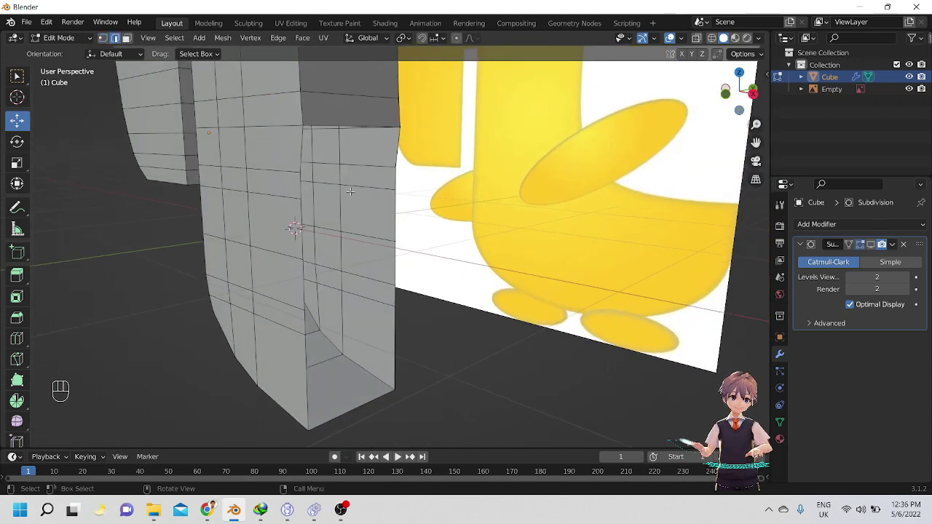
Try to fill the entire border loop of the body's open side with a single face.
alt+click(302, 144)
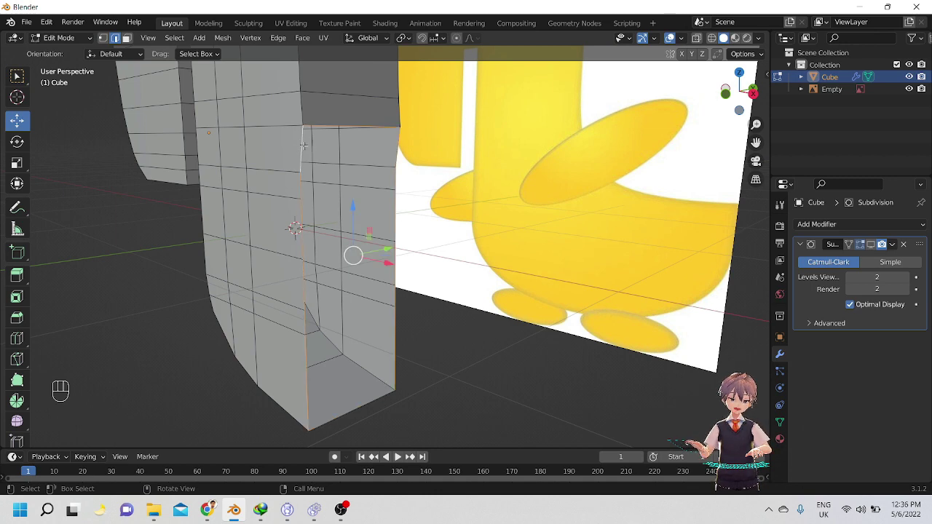
middle_drag(384, 149, 225, 123)
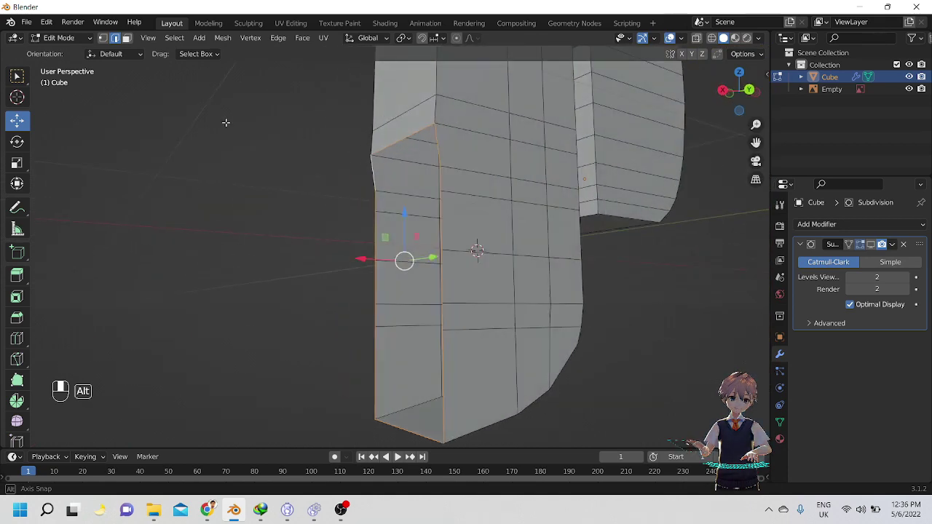
key(f)
alt+drag(235, 137, 359, 166)
alt+drag(284, 204, 348, 229)
key(ctrl+z)
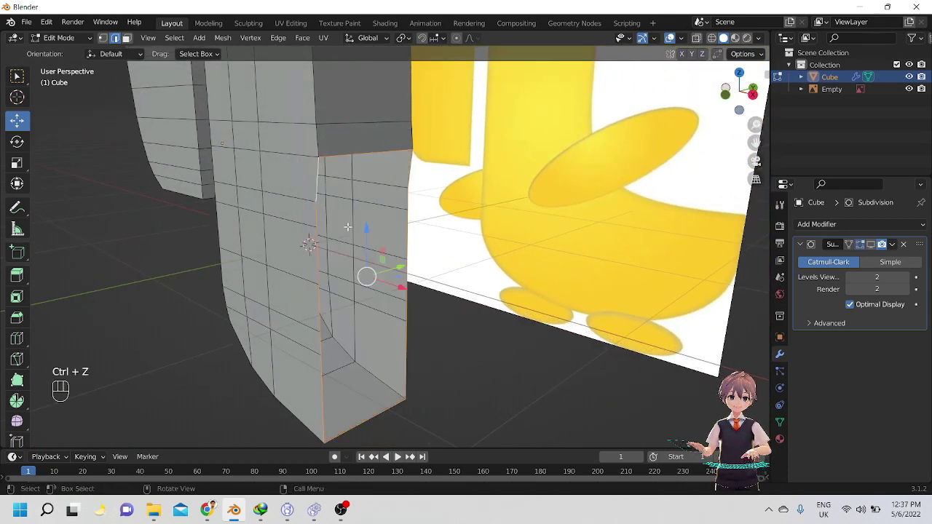
Fill the top three segments of the body's open side with separate faces between opposite pairs of border edges.
alt+drag(350, 193, 330, 187)
click(316, 175)
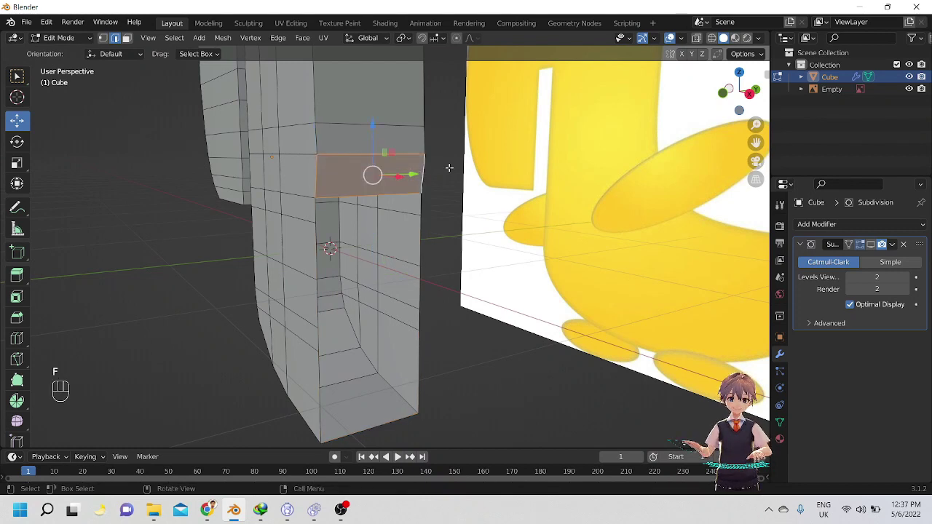
click(316, 218)
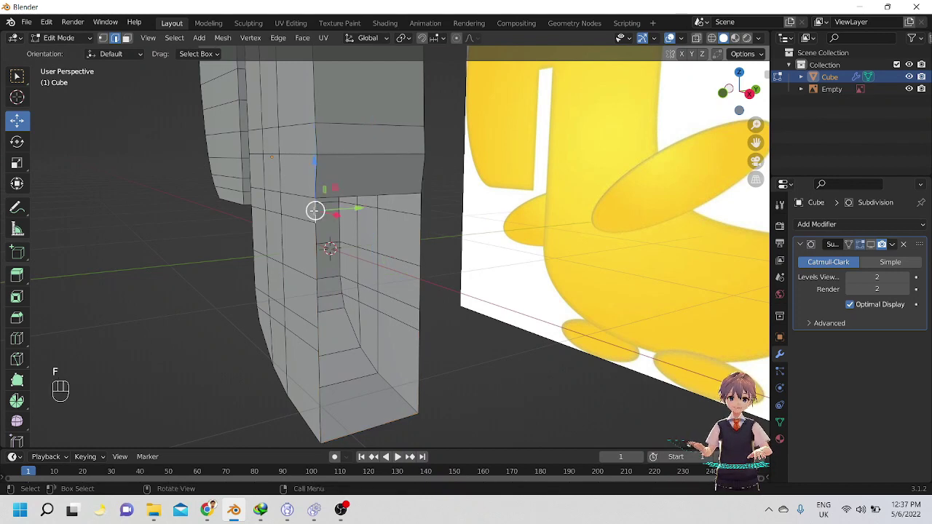
shift+click(419, 205)
key(f)
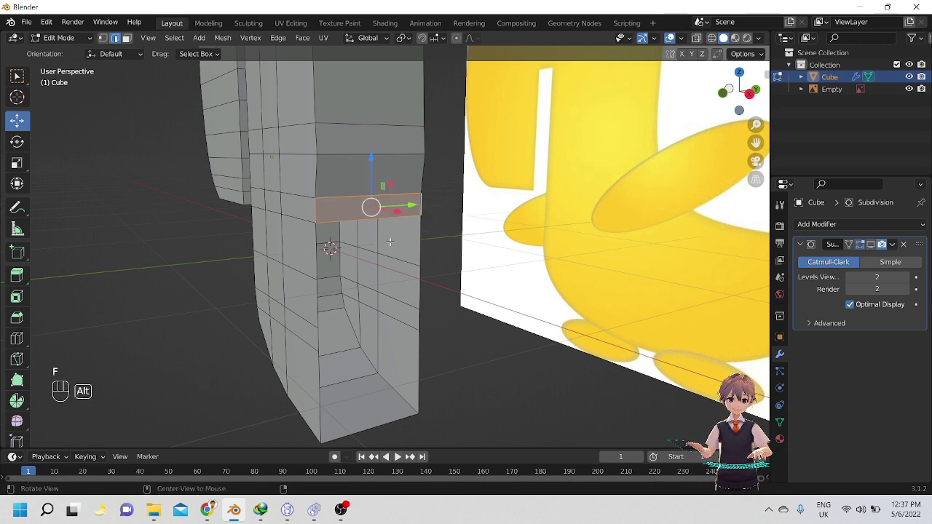
alt+drag(389, 241, 380, 218)
middle_drag(379, 217, 360, 248)
click(318, 244)
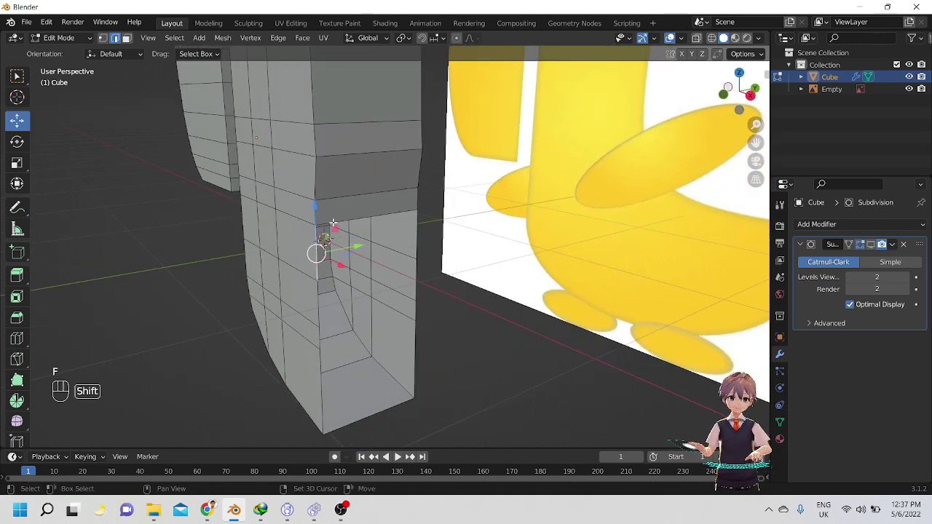
shift+click(414, 235)
key(f)
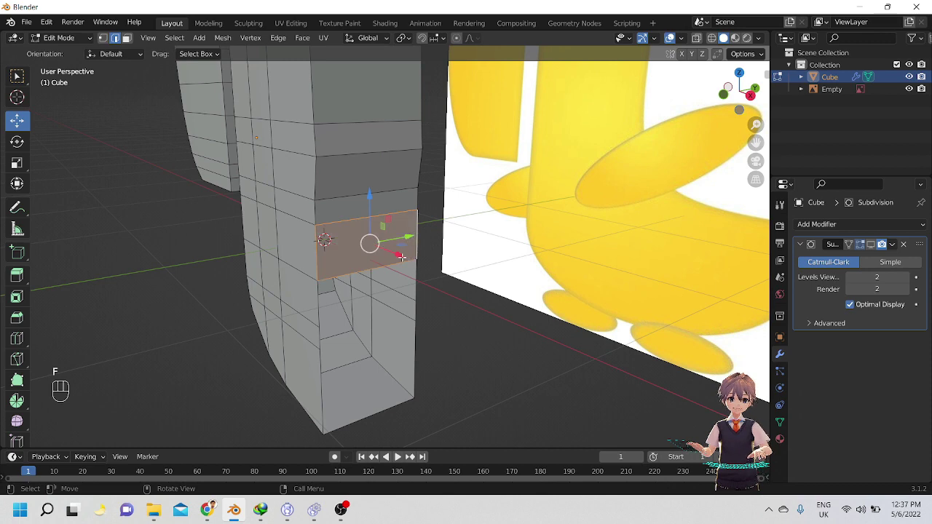
Fill the next two segments down the open side with faces between their opposite border edges.
alt+shift+drag(408, 300, 386, 237)
scroll(386, 256, up, 2)
alt+drag(385, 238, 415, 200)
click(340, 218)
shift+click(397, 203)
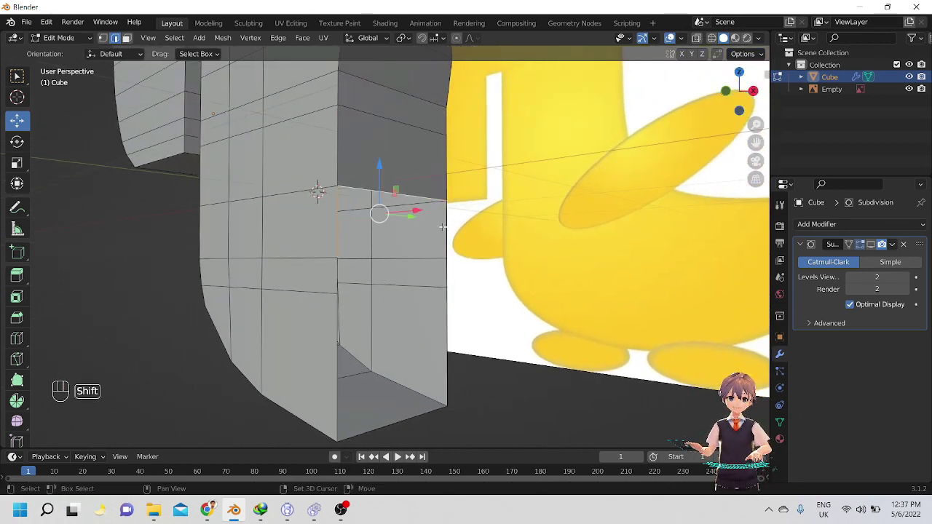
key(f)
alt+middle_drag(442, 227, 356, 262)
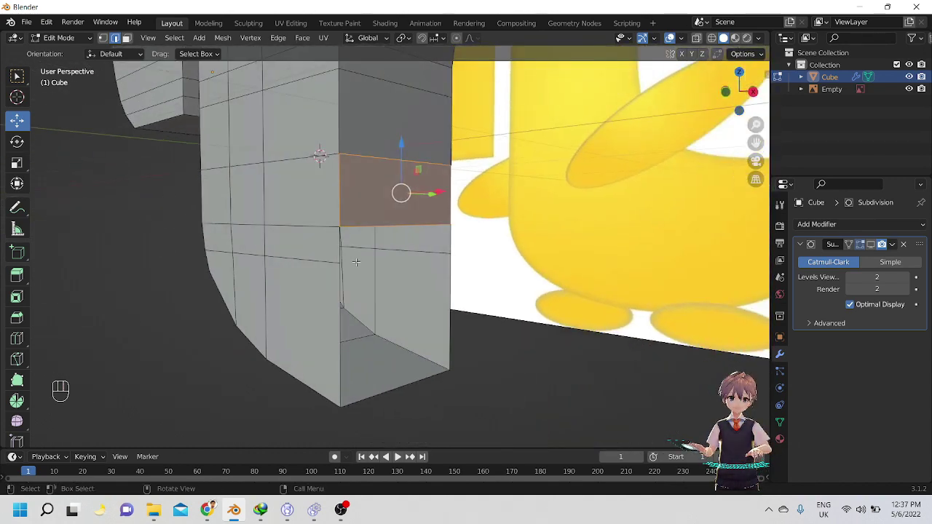
click(340, 246)
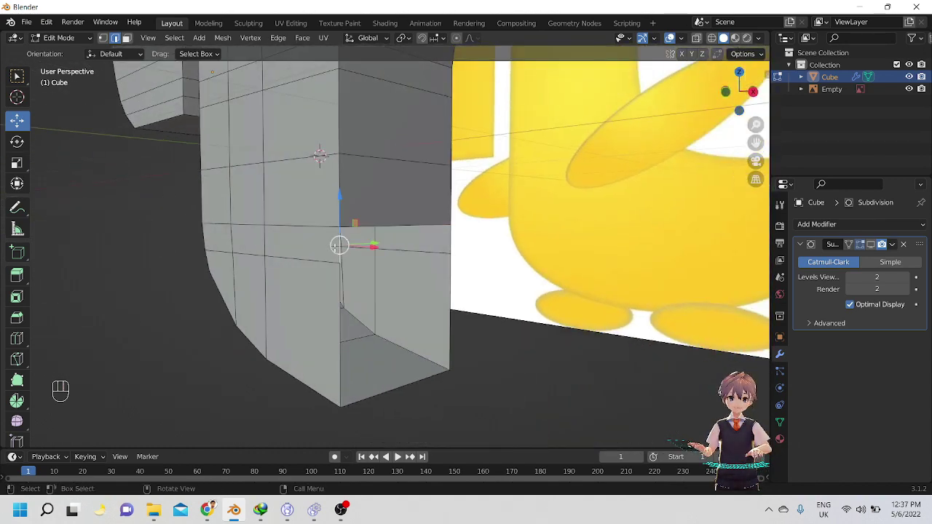
shift+click(445, 239)
key(f)
Fill the lowest remaining segment of the body's open side with a face between its two vertical edges.
alt+middle_drag(530, 263, 370, 257)
click(338, 276)
shift+click(488, 232)
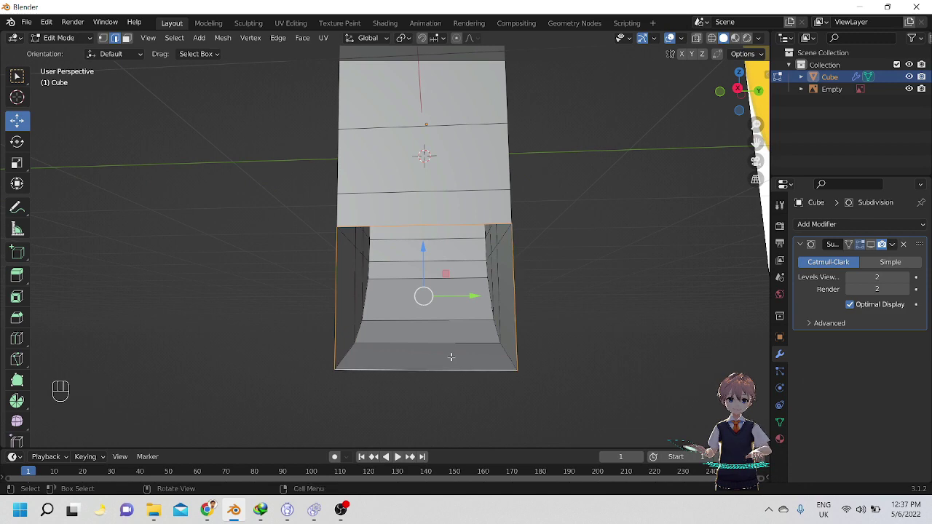
key(f)
alt+middle_drag(452, 355, 485, 328)
Check the rebuilt side of the body against the reference image in front and perspective views.
key(KP_1)
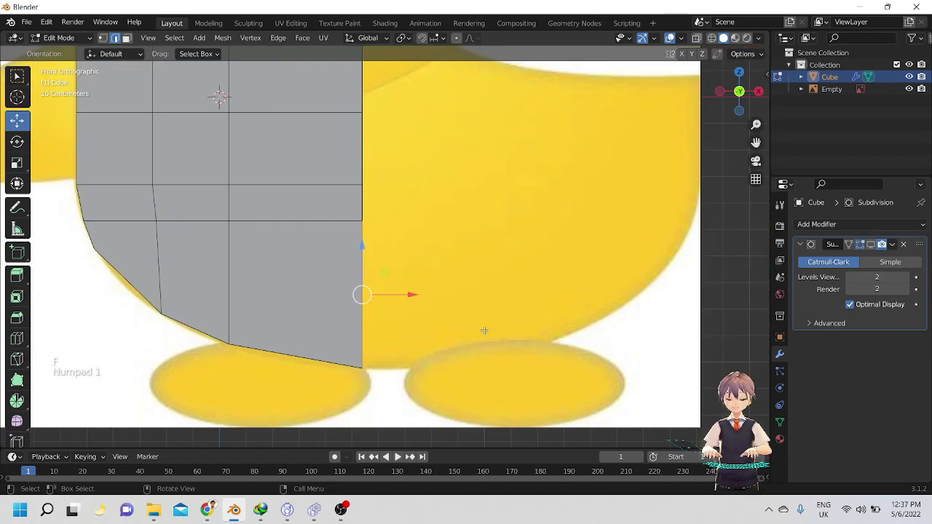
scroll(484, 331, down, 3)
alt+shift+drag(464, 165, 434, 234)
scroll(479, 266, up, 2)
scroll(424, 266, down, 2)
alt+shift+drag(373, 216, 448, 277)
scroll(441, 241, down, 2)
middle_drag(447, 277, 378, 284)
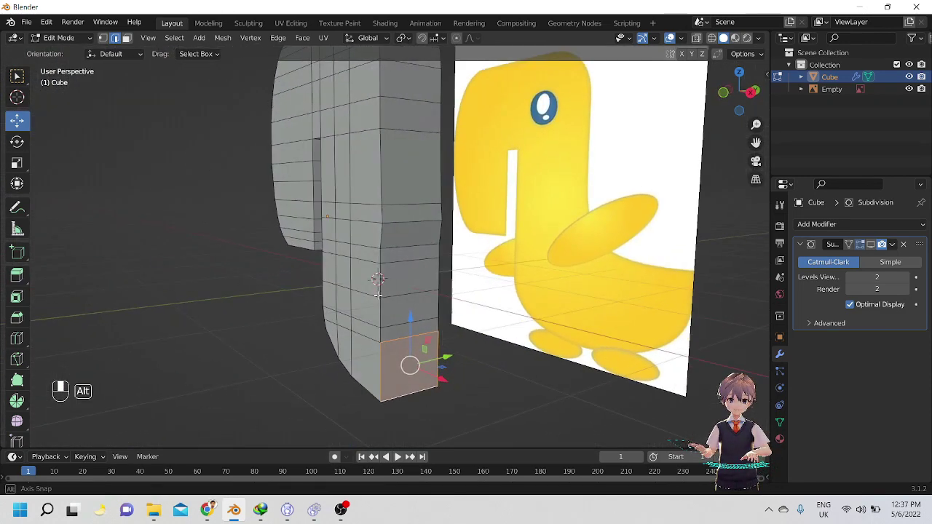
In front wireframe view, select the back-edge vertices just below the neck corner and move them outward along X to start the tail bend.
key(1)
key(KP_1)
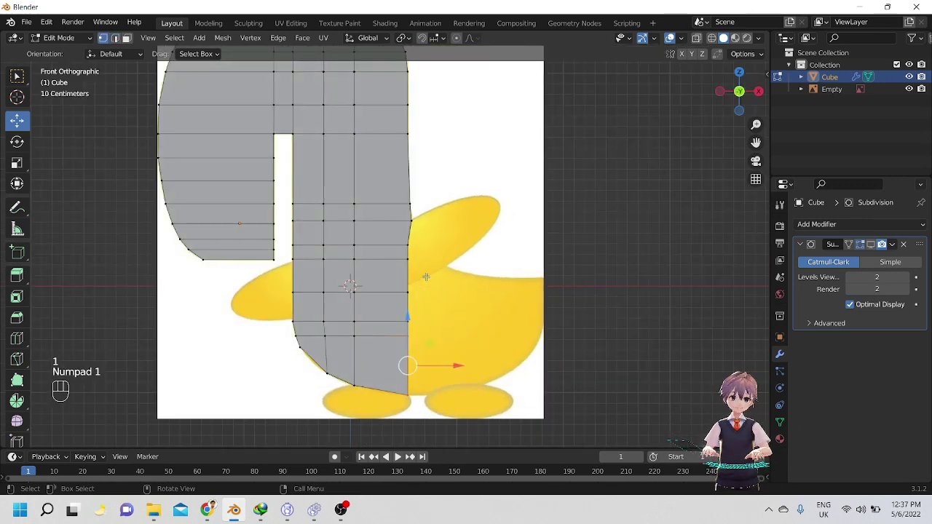
scroll(438, 204, up, 3)
alt+shift+drag(440, 198, 426, 236)
key(z)
mouse_move(418, 277)
shift+middle_down()
mouse_move(398, 295)
mouse_move(424, 284)
shift+middle_up()
scroll(402, 291, up, 3)
drag(424, 284, 374, 252)
shift+middle_drag(430, 267, 410, 262)
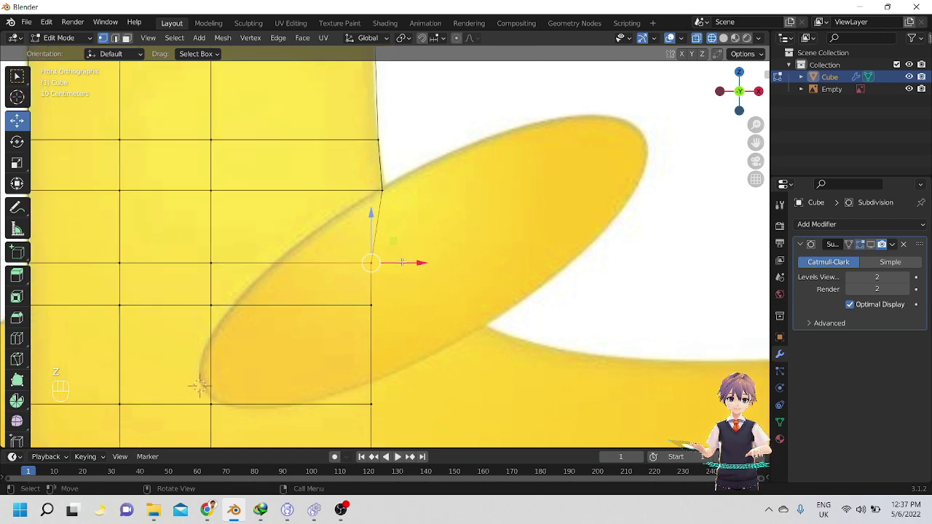
drag(414, 262, 459, 262)
shift+middle_drag(405, 347, 404, 304)
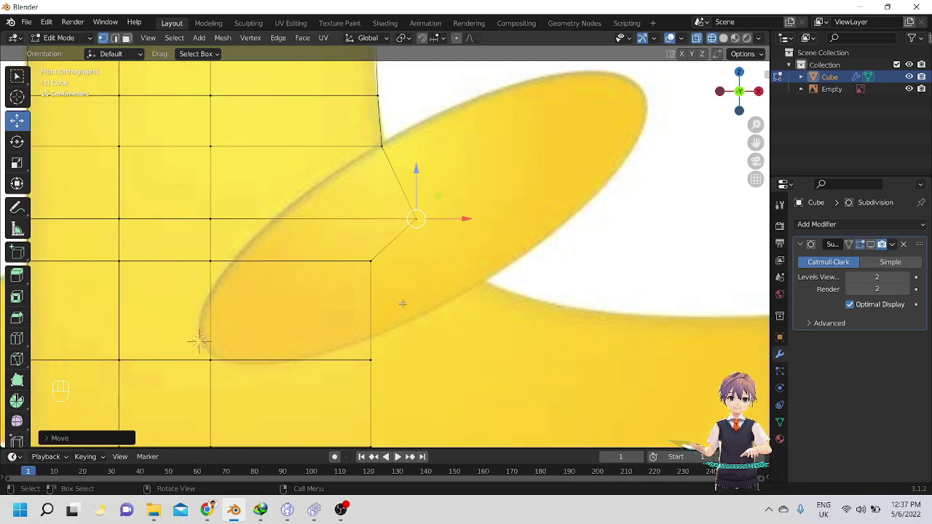
Move the right-end vertices of the two edge rows under the wing outward to widen the body towards the reference.
drag(402, 298, 364, 259)
drag(427, 264, 522, 267)
shift+middle_drag(453, 389, 479, 304)
drag(453, 333, 373, 251)
drag(451, 273, 643, 213)
scroll(416, 269, down, 2)
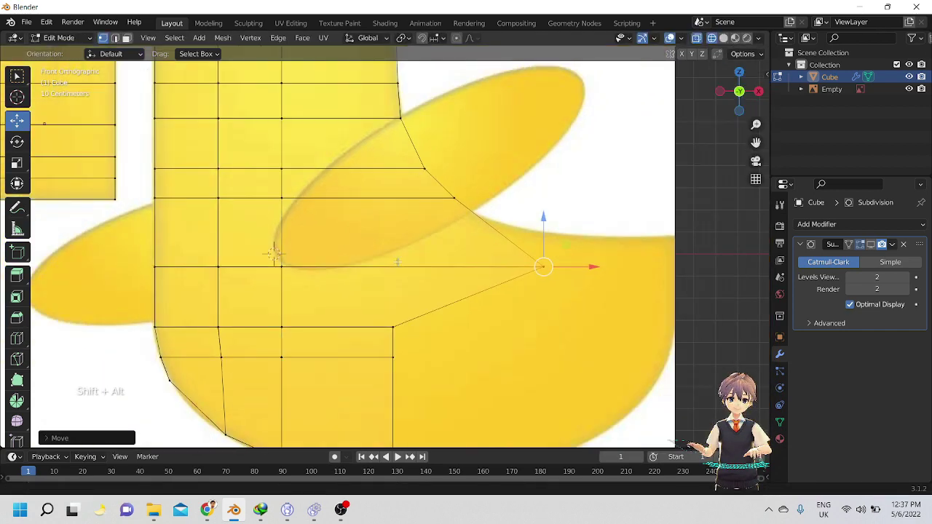
Raise the edge row below the wing's upper rows and pull its right-end vertex in to the body outline.
shift+middle_drag(396, 263, 432, 257)
drag(176, 247, 363, 252)
drag(677, 262, 677, 261)
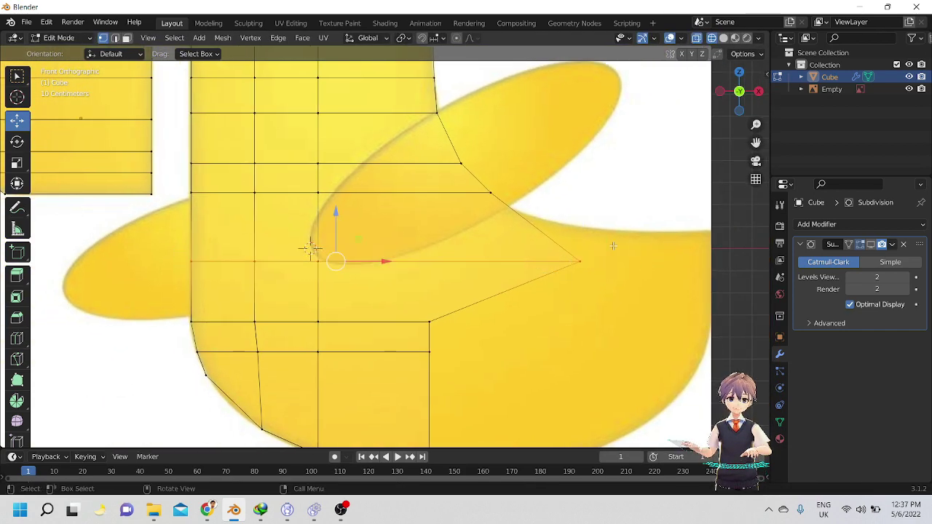
drag(336, 213, 335, 168)
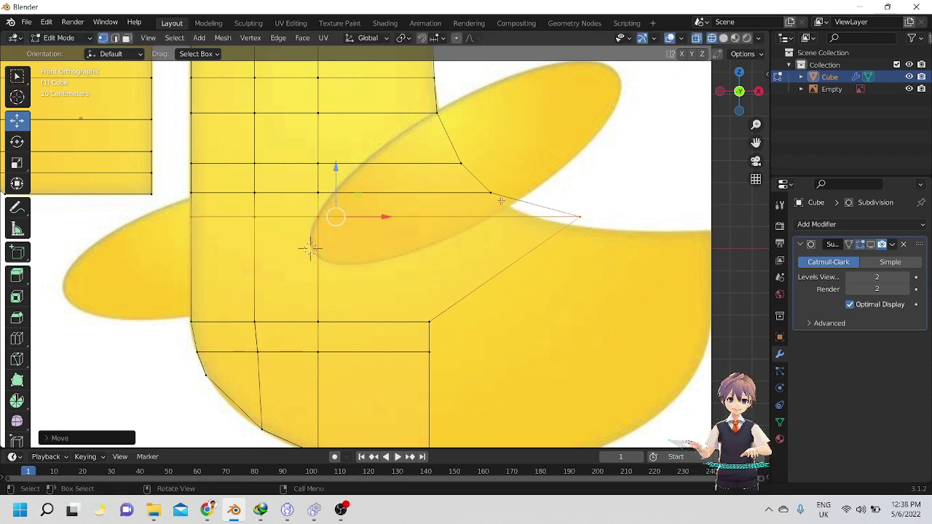
click(617, 218)
drag(617, 219, 553, 216)
shift+middle_drag(481, 331, 498, 280)
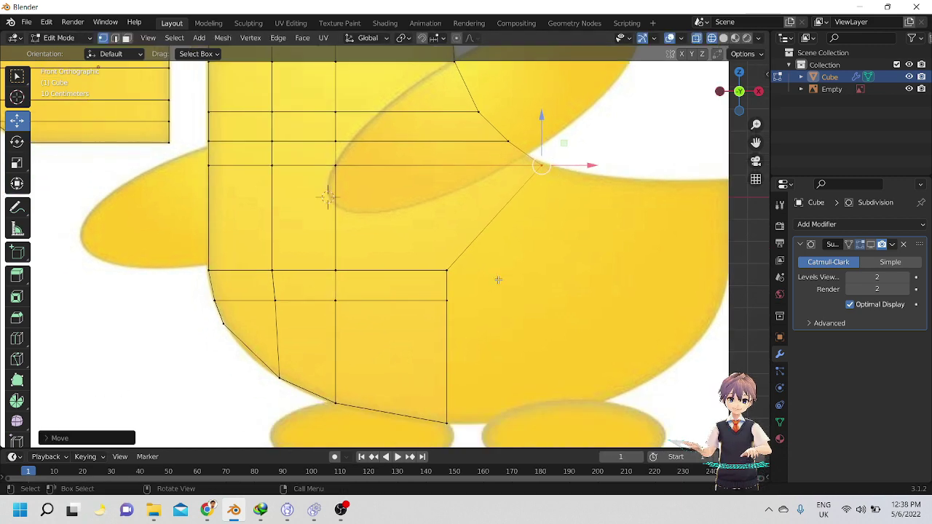
Raise the next lower edge row and move its right-end vertex out along the top edge of the tail.
drag(456, 272, 176, 260)
drag(316, 223, 360, 150)
click(444, 196)
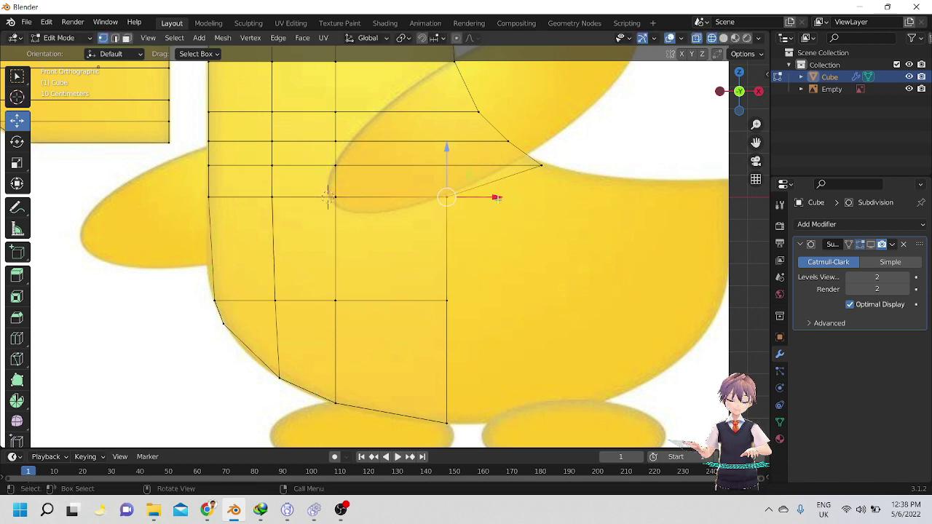
drag(497, 197, 643, 132)
scroll(643, 132, down, 2)
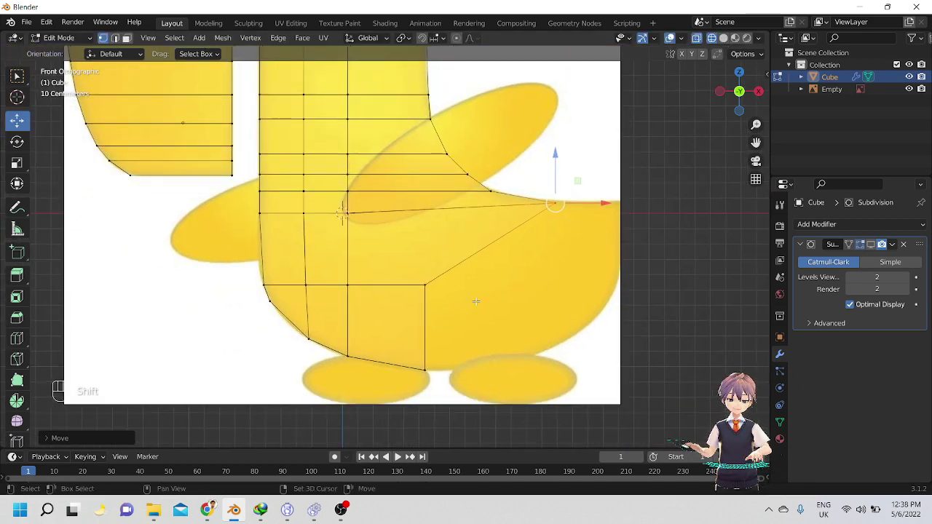
Try to raise the next lower belly edge row, then undo the move.
shift+middle_drag(441, 247, 346, 235)
key(b)
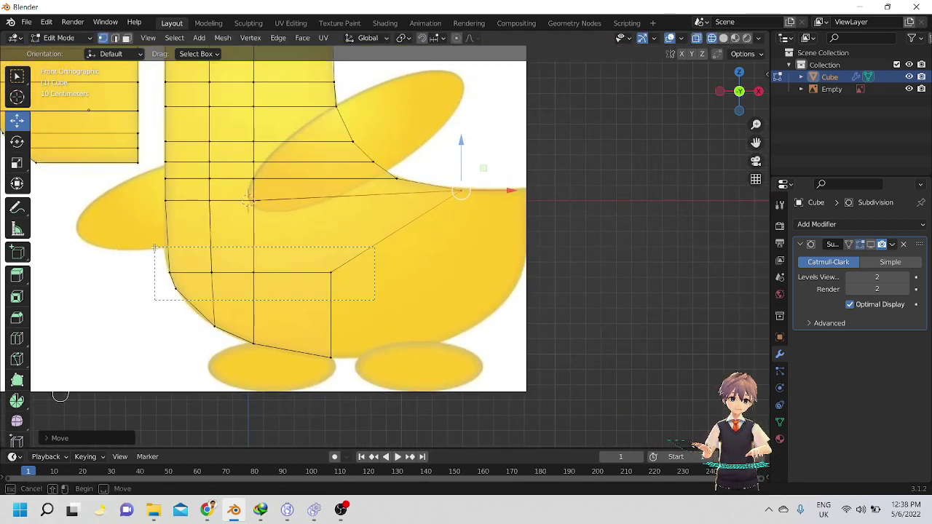
drag(207, 235, 207, 235)
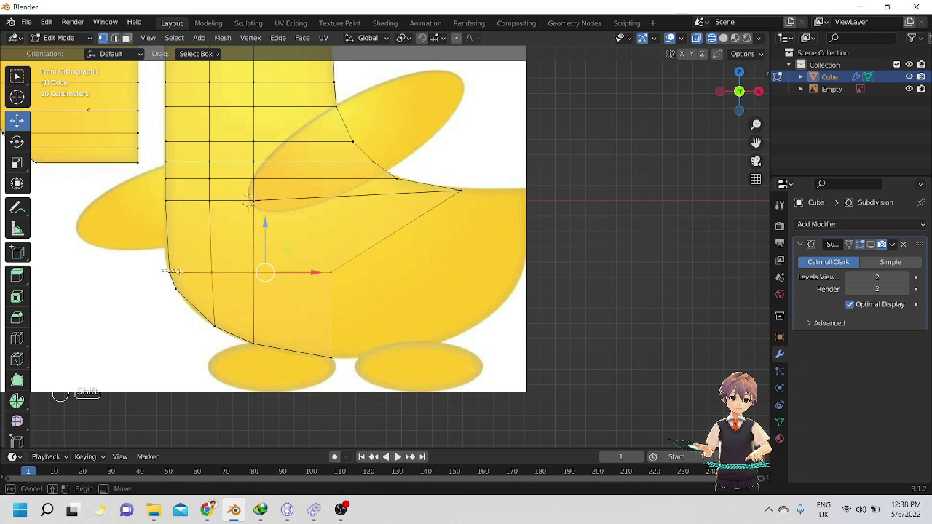
shift+click(169, 272)
shift+middle_drag(256, 279, 161, 282)
drag(147, 270, 162, 211)
key(ctrl+z)
shift+middle_drag(218, 284, 213, 292)
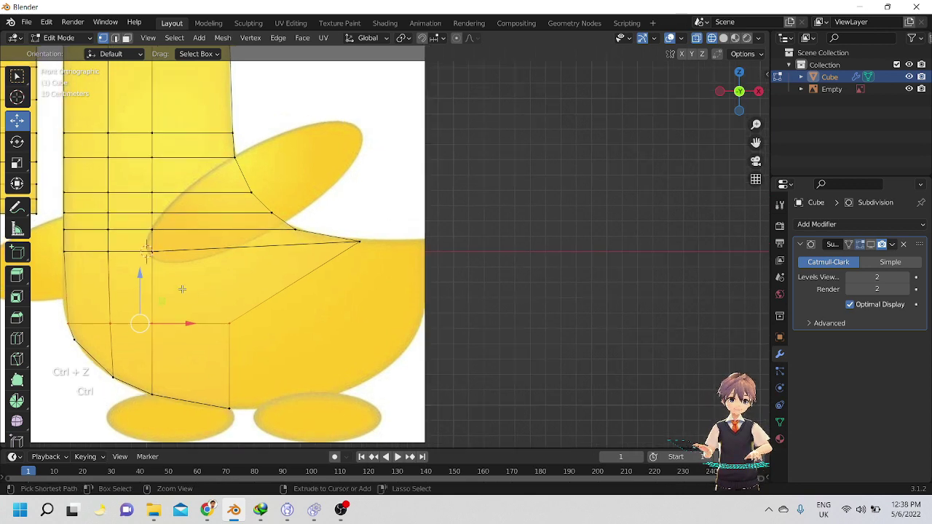
Add two horizontal loop cuts between the tail-top row and the lower belly row, and raise the upper one slightly.
key(ctrl+r)
click(225, 281)
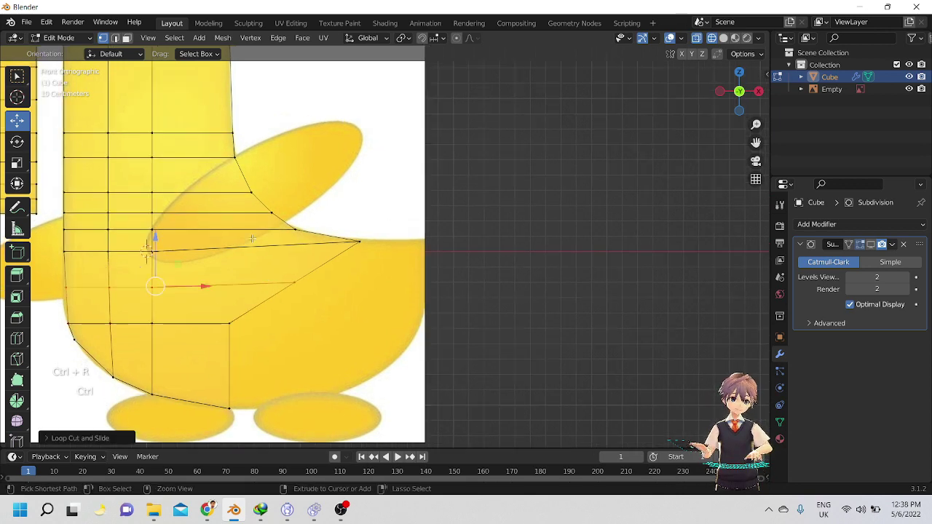
key(ctrl+r)
click(78, 269)
click(79, 269)
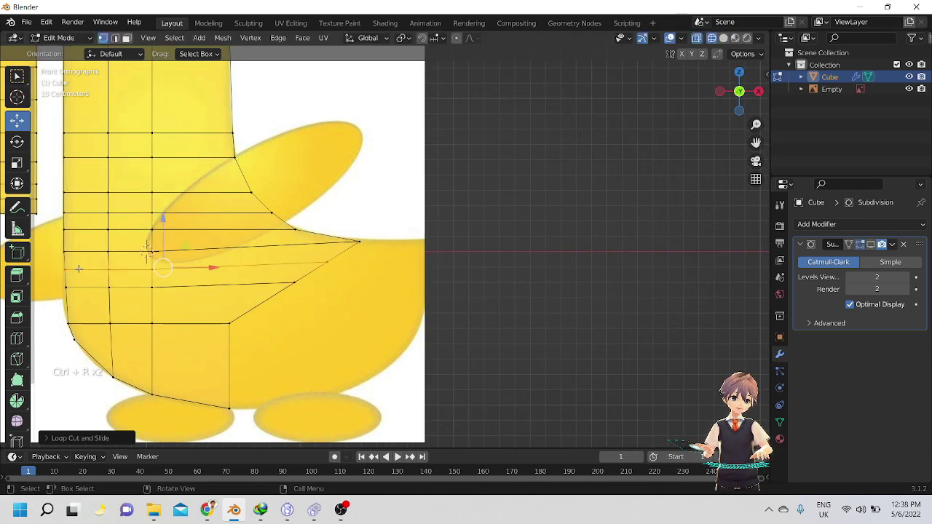
drag(162, 226, 159, 215)
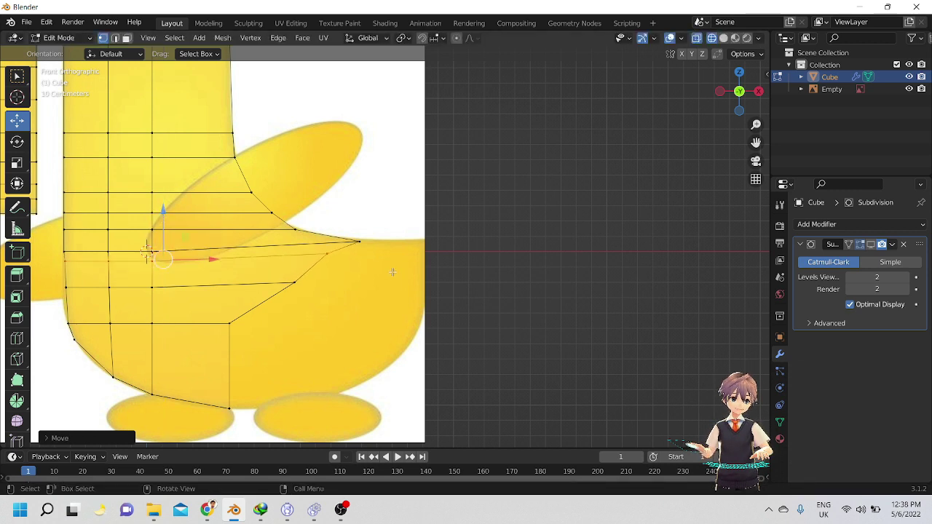
Move the upper new loop's right-end vertex out towards the tail and align the neighbouring end vertices with its top outline.
click(306, 252)
drag(381, 257, 363, 191)
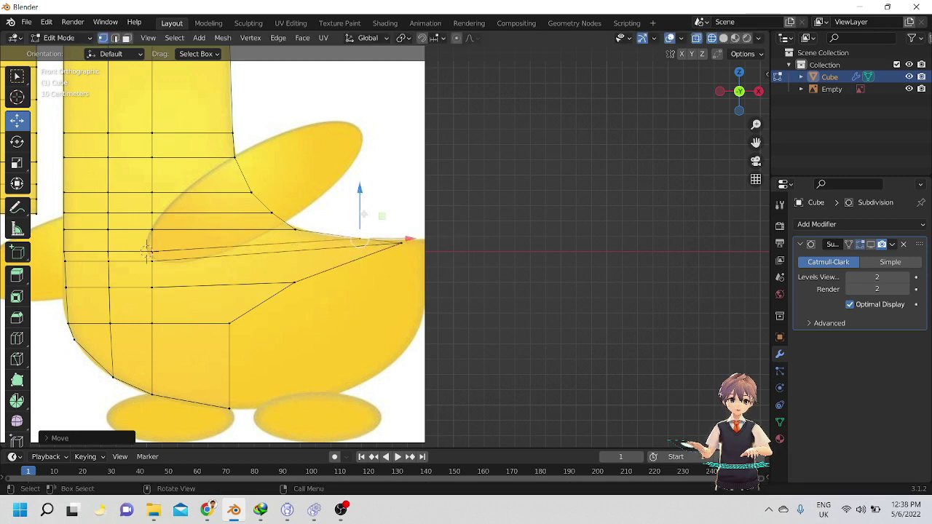
scroll(360, 198, up, 2)
alt+shift+drag(342, 322, 347, 325)
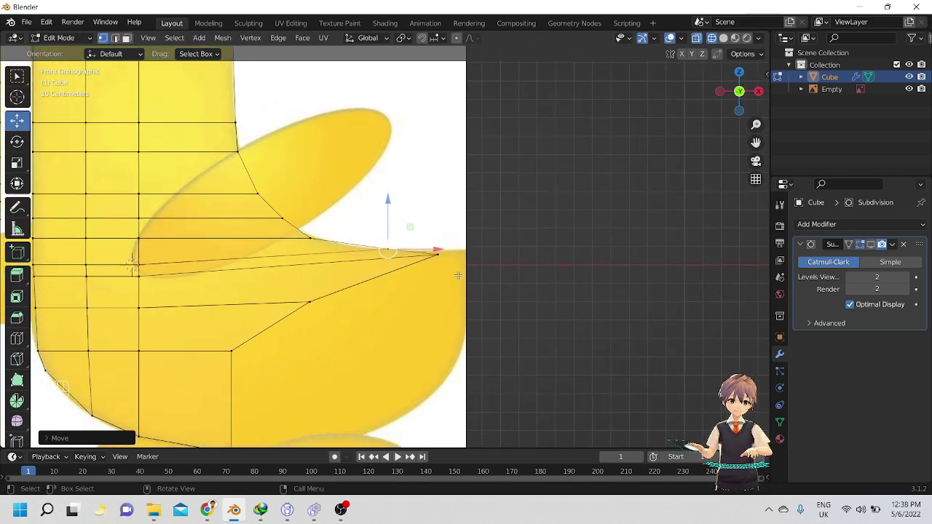
click(438, 255)
alt+shift+drag(446, 240, 436, 249)
drag(428, 217, 428, 216)
alt+shift+drag(438, 288, 467, 272)
Move the lower new loop's right-end vertex out and up to form the tail tip just past the reference image.
scroll(467, 272, down, 2)
alt+shift+drag(406, 332, 402, 344)
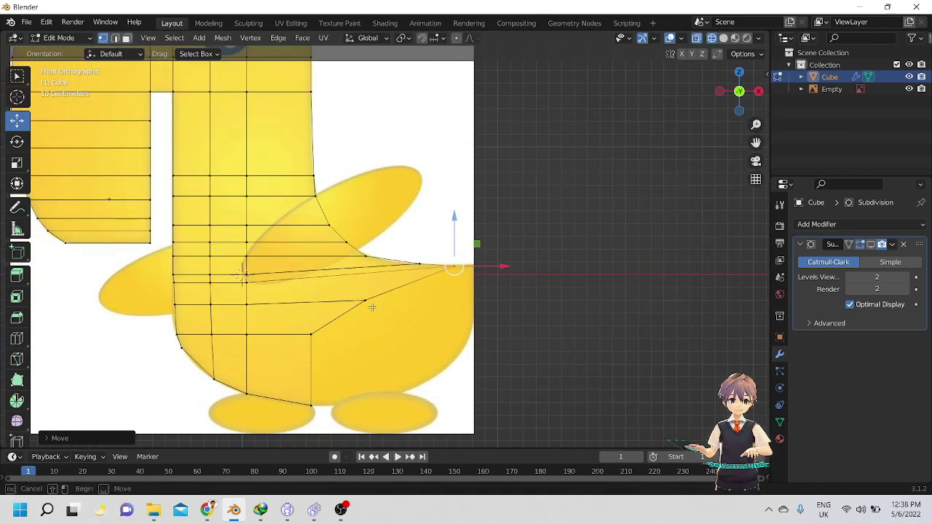
drag(134, 300, 136, 301)
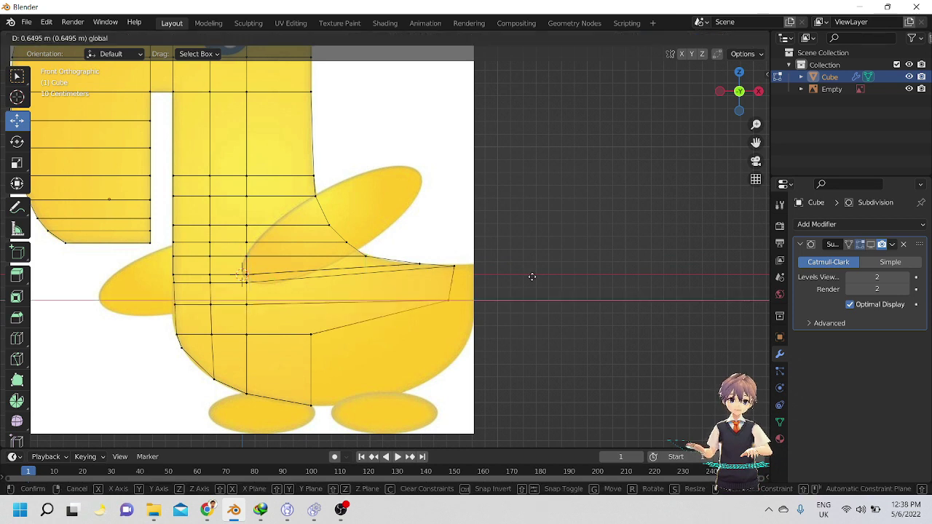
drag(417, 300, 547, 274)
drag(491, 253, 501, 215)
alt+shift+drag(376, 348, 411, 318)
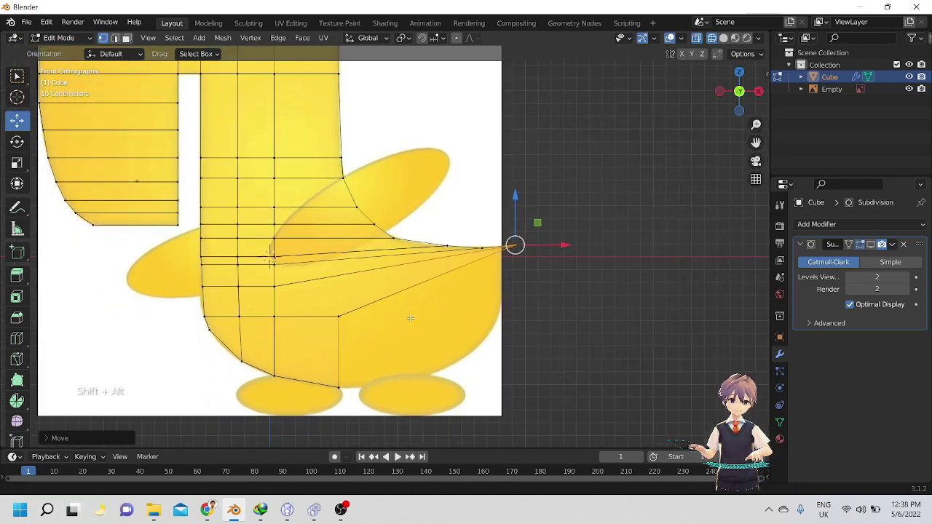
Move the right-end vertex of the lower belly row about 1.25 m along X to the rear body outline.
shift+middle_drag(410, 318, 402, 336)
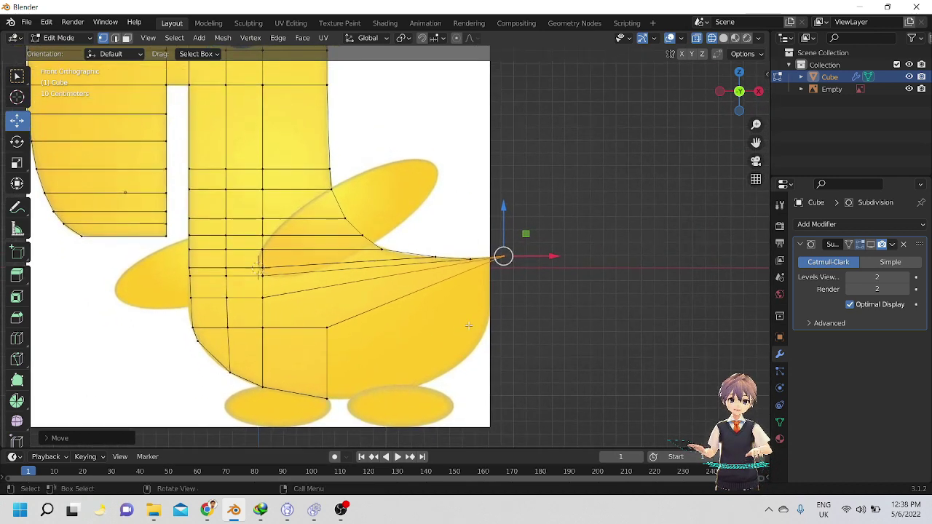
shift+middle_drag(458, 327, 464, 325)
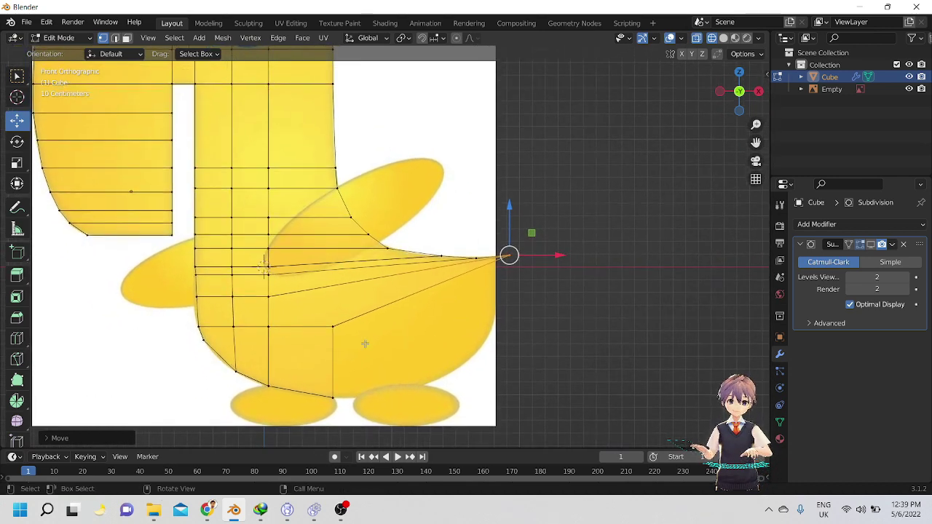
drag(359, 339, 230, 312)
drag(296, 320, 296, 320)
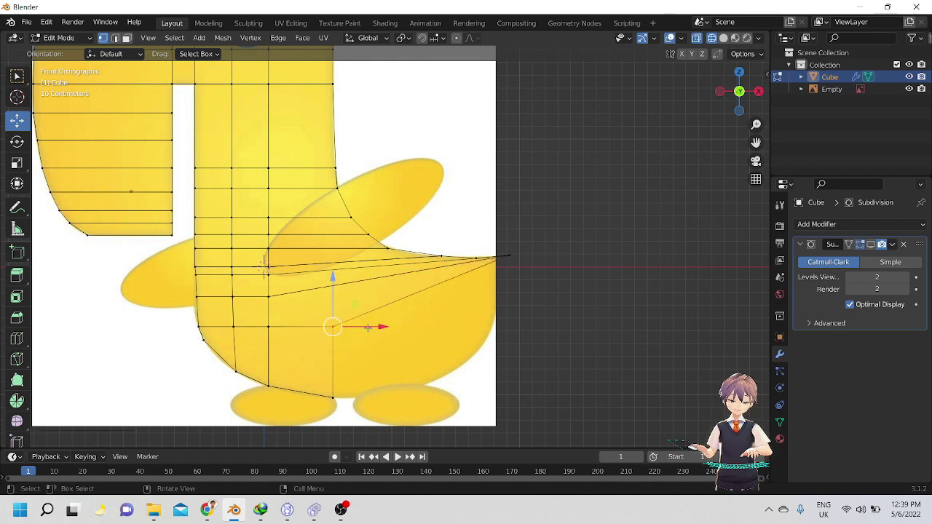
key(g)
key(x)
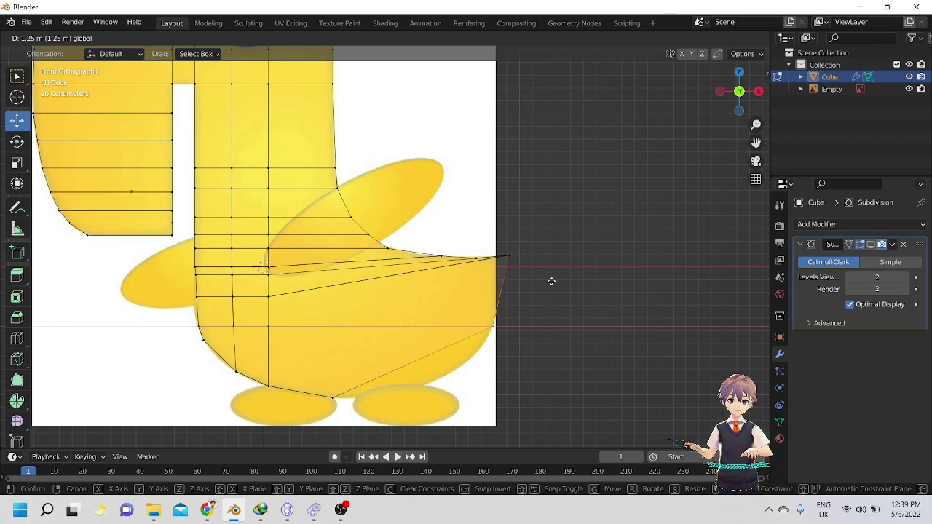
click(551, 281)
alt+shift+drag(528, 291, 527, 304)
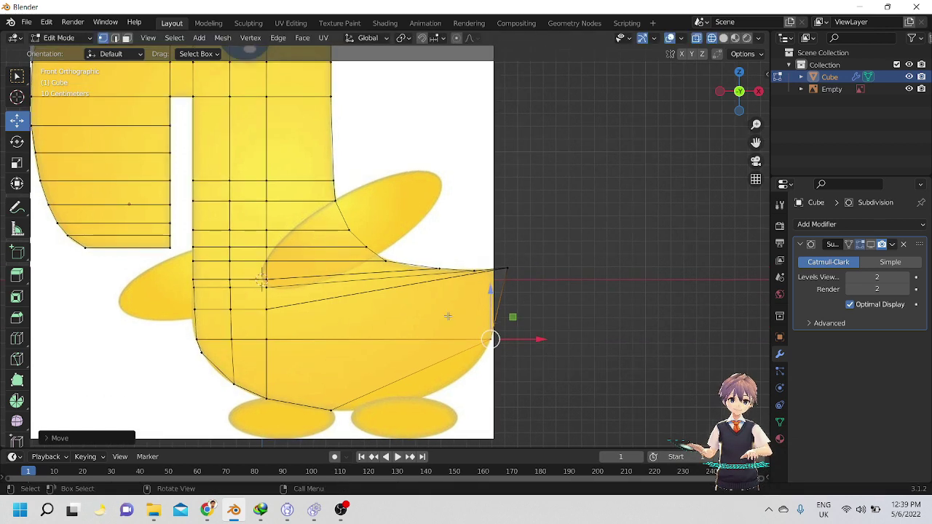
Shift the tail-tip vertex slightly farther outward along X.
click(512, 262)
mouse_move(549, 268)
mouse_down()
mouse_move(575, 267)
mouse_move(557, 269)
mouse_up()
alt+shift+drag(539, 304, 547, 291)
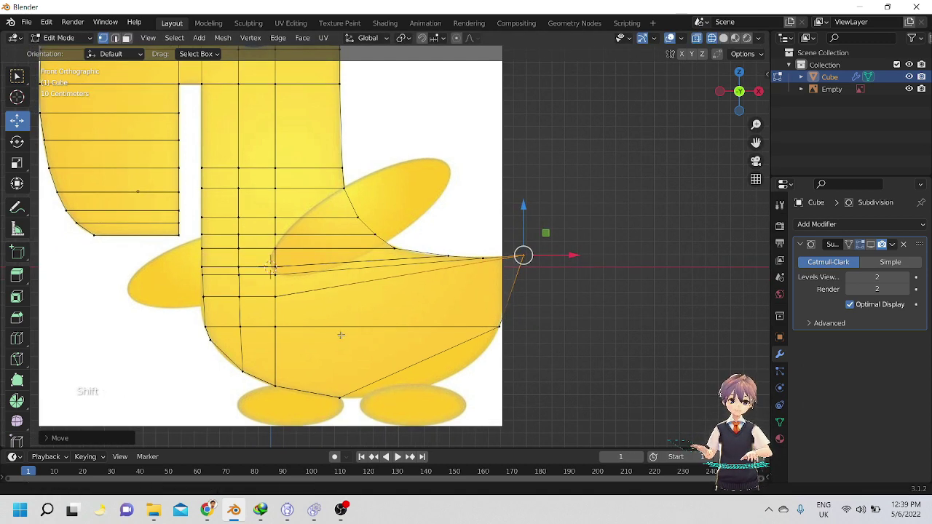
alt+shift+drag(341, 335, 340, 327)
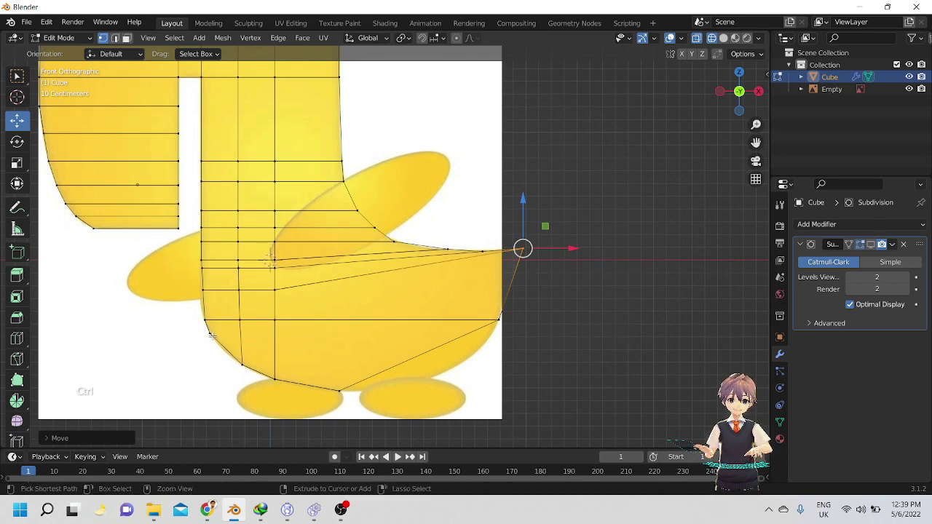
Add a loop cut across the bottom belly section and move its right-end vertex out to the rear body outline.
key(ctrl+r)
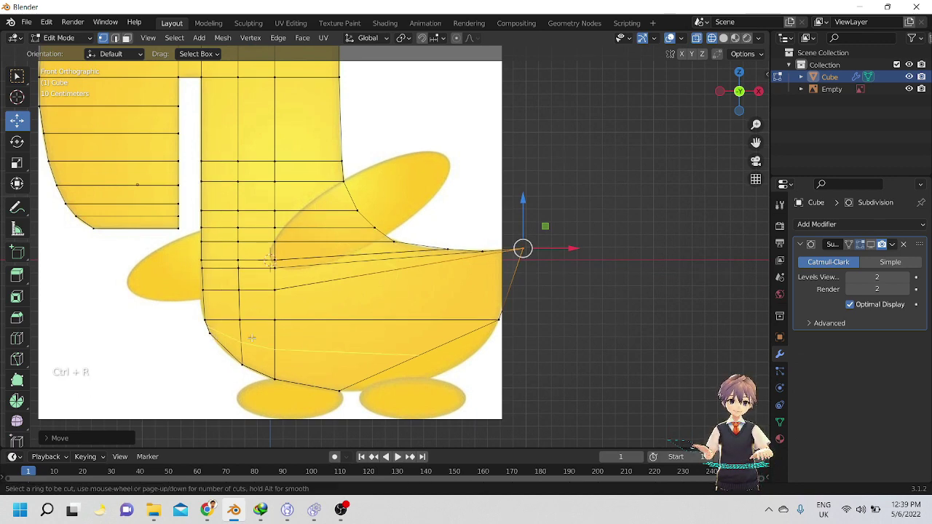
click(238, 338)
click(239, 338)
alt+shift+drag(342, 345, 289, 344)
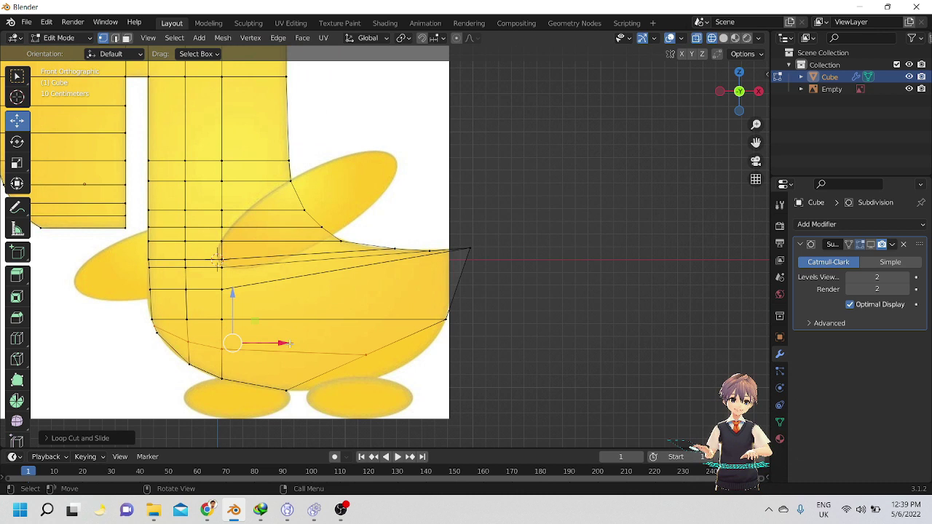
click(364, 354)
drag(415, 355, 508, 335)
alt+shift+drag(223, 344, 348, 308)
Move the corner vertex on the belly's lower left curve down and inward onto the reference outline.
scroll(243, 345, up, 2)
key(b)
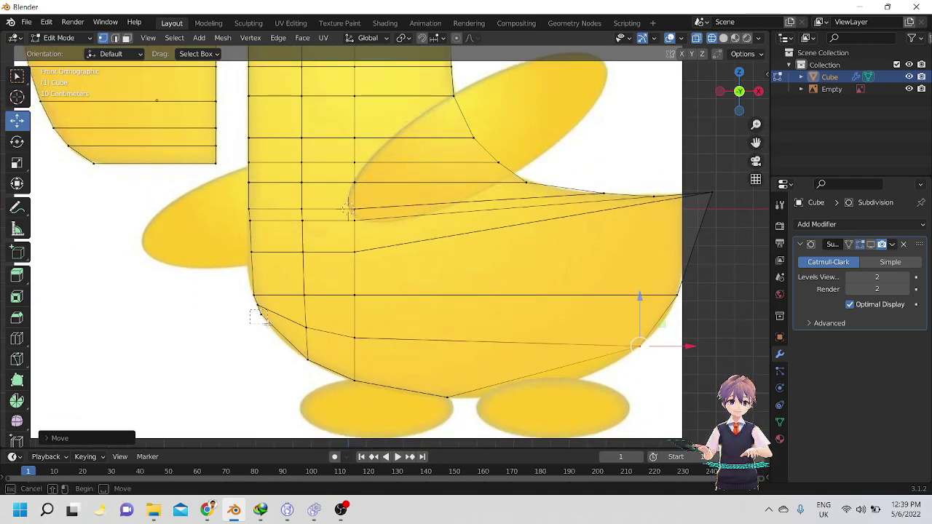
drag(268, 323, 269, 324)
drag(267, 274, 272, 317)
drag(314, 353, 317, 351)
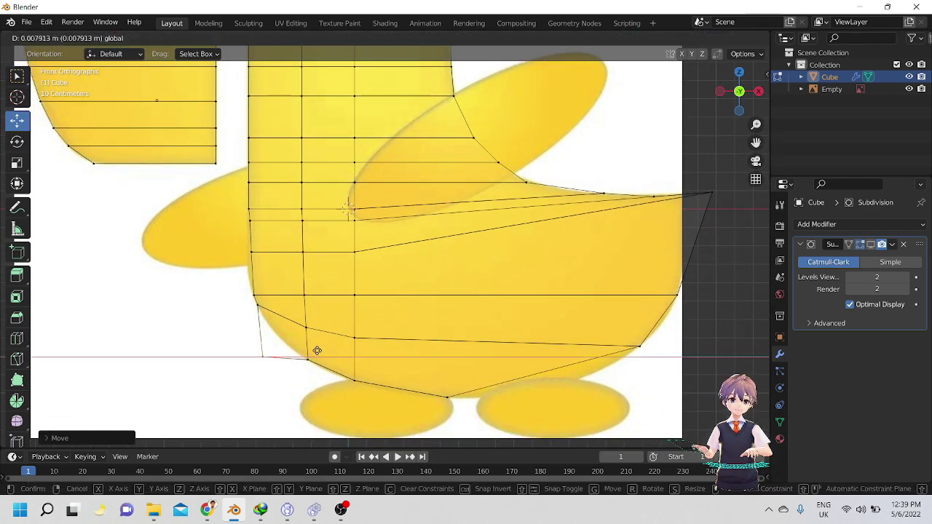
click(299, 307)
shift+middle_drag(292, 349, 239, 345)
Add another loop cut near the body's bottom edge and move its right-end vertex onto the reference outline.
key(ctrl+r)
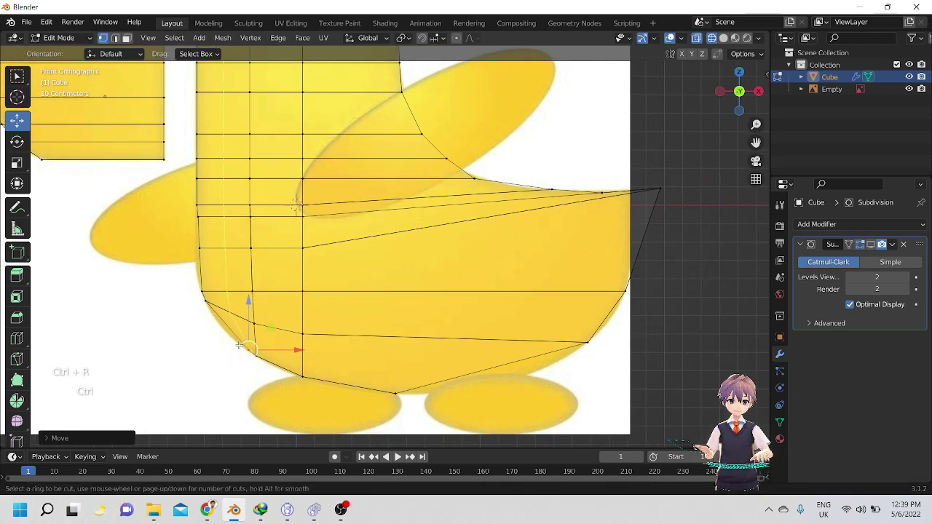
click(236, 333)
right_click(238, 333)
shift+middle_drag(497, 378, 427, 363)
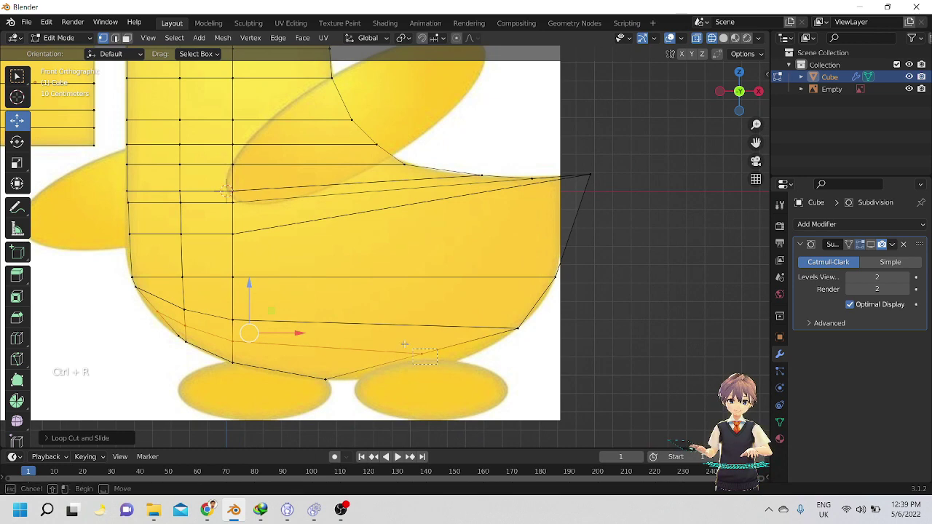
click(424, 357)
drag(469, 357, 530, 362)
scroll(370, 302, up, 5)
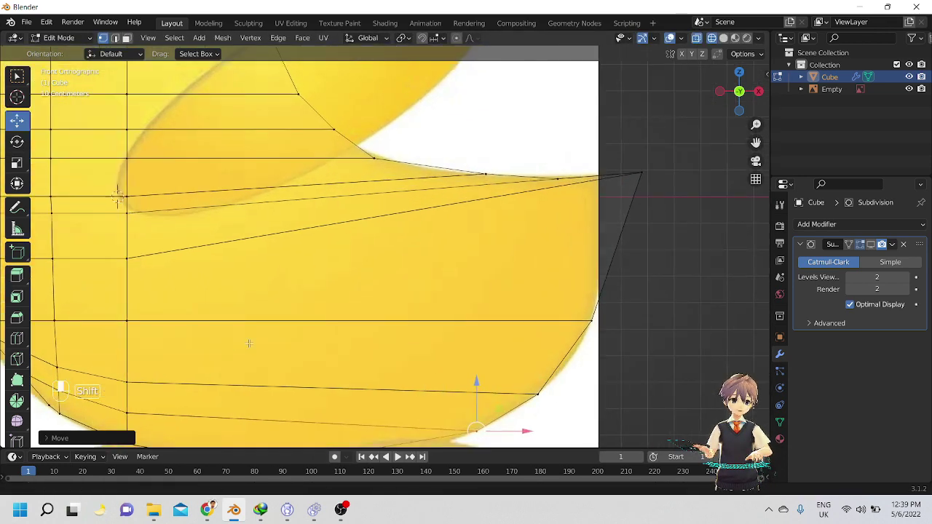
Nudge the new bottom loop's left-end vertex outward to the belly outline.
shift+middle_drag(370, 302, 504, 298)
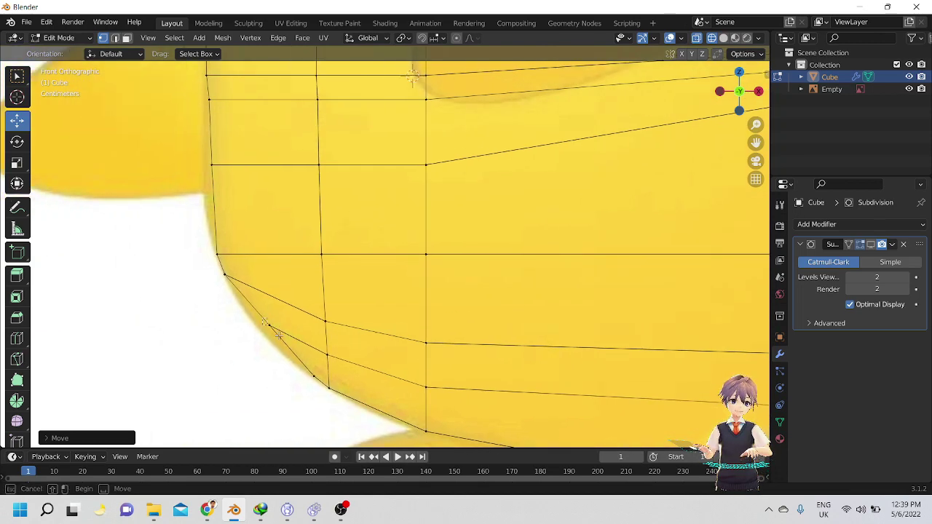
drag(320, 332, 301, 328)
scroll(419, 326, down, 4)
Switch the viewport to Solid shading and return to Object Mode to view the whole body from the front.
alt+shift+drag(534, 332, 441, 333)
alt+shift+drag(608, 280, 429, 302)
key(z)
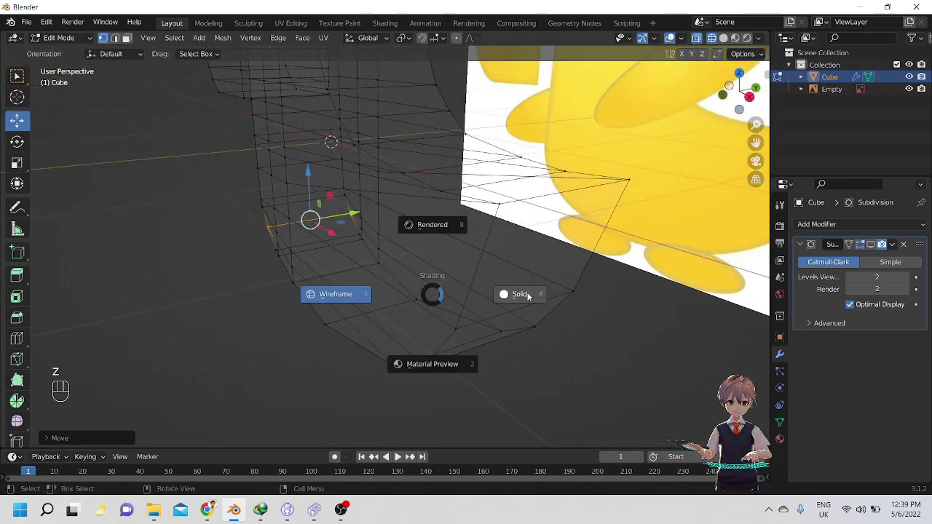
click(517, 293)
mouse_move(527, 291)
alt+middle_down()
mouse_move(412, 118)
mouse_move(229, 231)
mouse_move(105, 142)
mouse_move(59, 211)
alt+middle_up()
alt+shift+middle_drag(137, 190, 251, 298)
key(Tab)
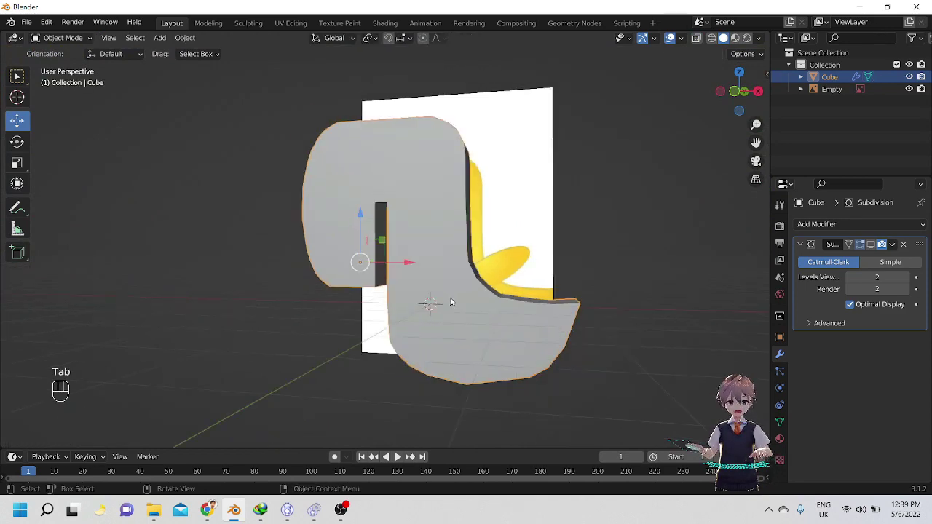
Enable the Subdivision modifier's viewport display and apply Shade Smooth to the body.
mouse_move(450, 297)
alt+middle_down()
mouse_move(431, 315)
mouse_move(407, 234)
mouse_move(447, 284)
mouse_move(554, 262)
mouse_move(503, 295)
mouse_move(477, 288)
mouse_move(468, 262)
mouse_move(441, 284)
alt+middle_up()
click(874, 245)
right_click(441, 284)
click(433, 275)
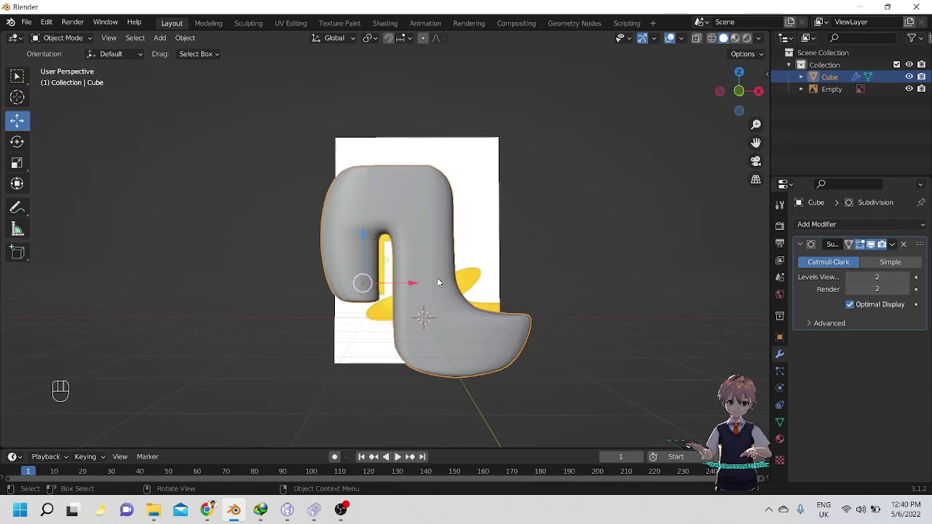
Enable Auto Smooth for the body mesh with an angle of 30°.
mouse_move(503, 324)
alt+middle_down()
mouse_move(360, 332)
mouse_move(382, 354)
mouse_move(509, 316)
alt+middle_up()
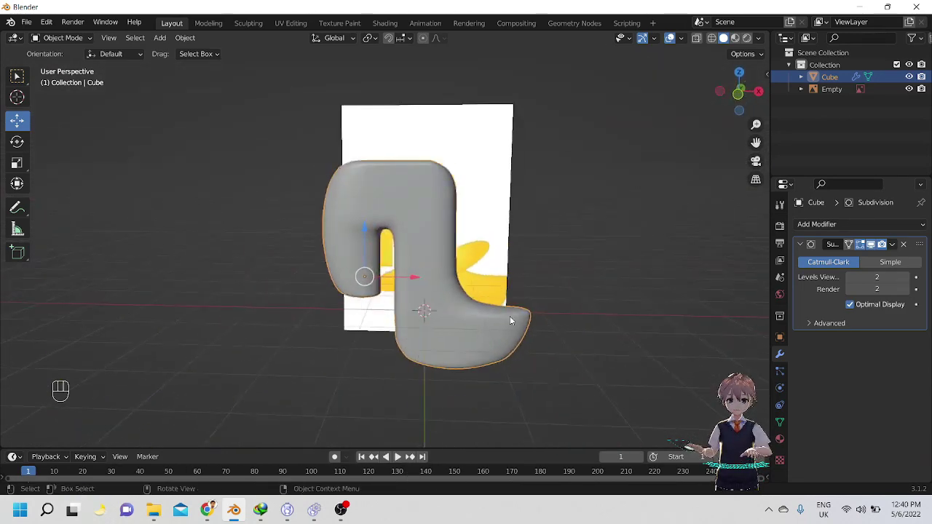
scroll(510, 316, up, 3)
scroll(494, 166, down, 2)
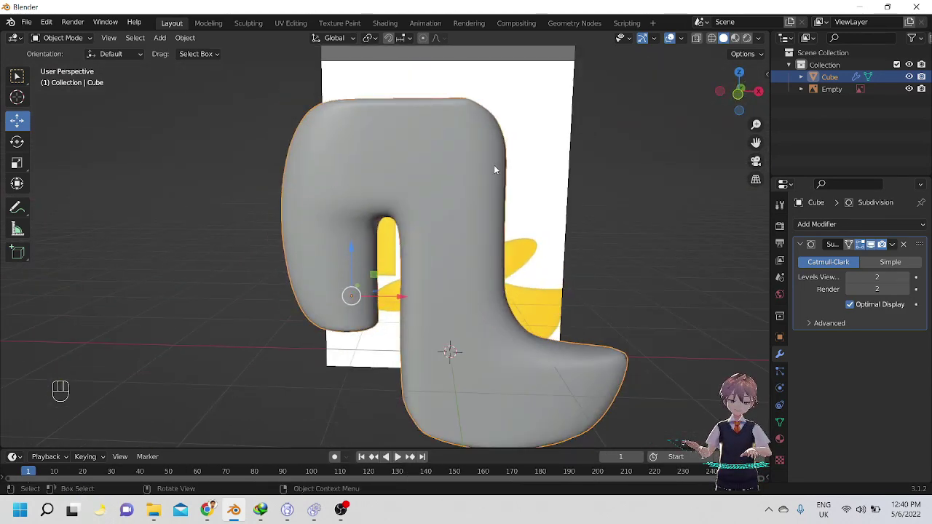
alt+middle_drag(491, 166, 554, 240)
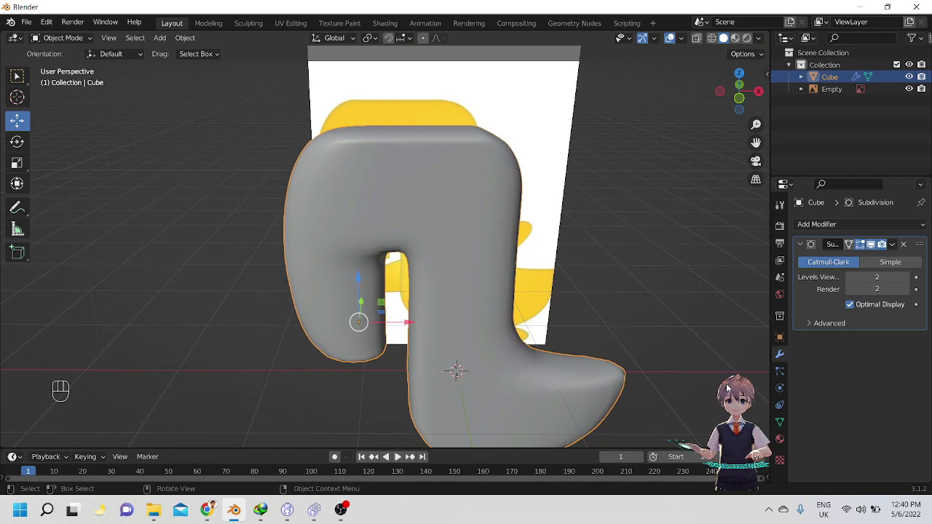
click(780, 422)
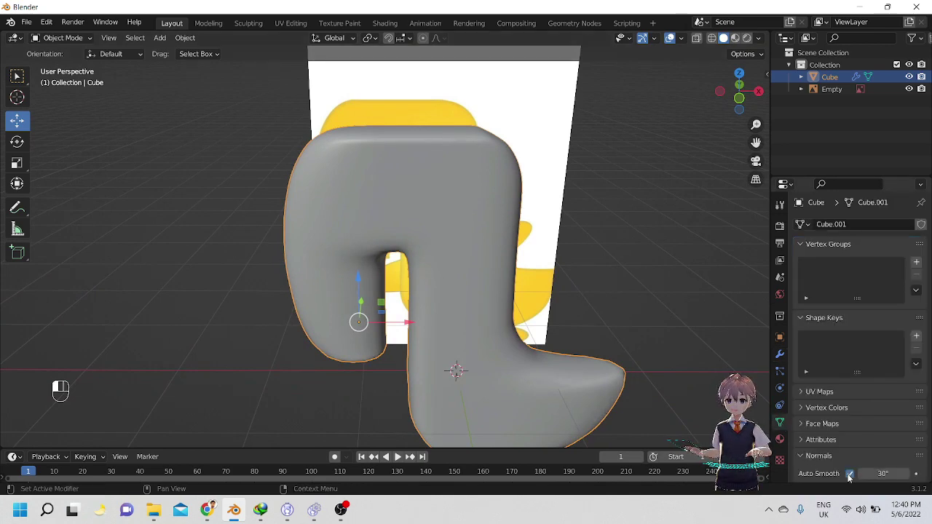
Compare the body with the reference in front view and examine the shading at the tail's tip.
alt+drag(531, 293, 455, 300)
alt+shift+drag(456, 300, 453, 250)
scroll(453, 249, down, 2)
key(KP_1)
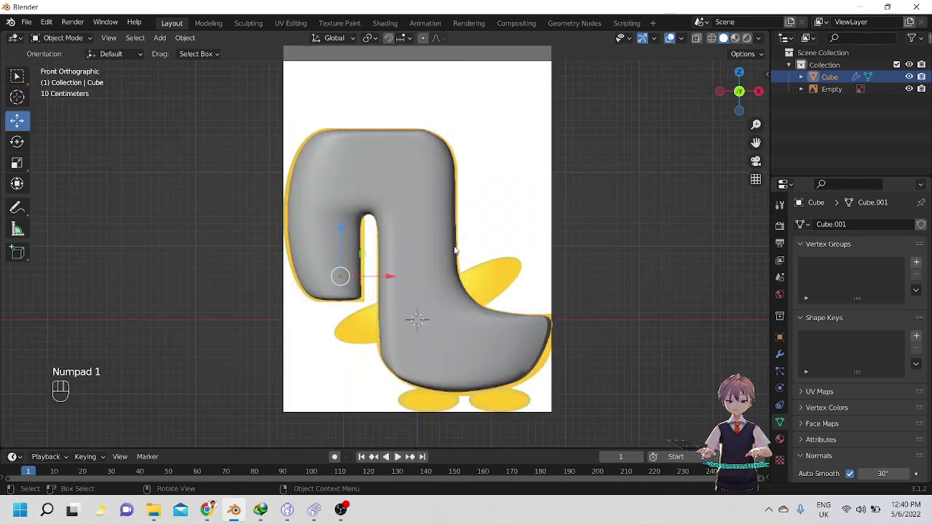
alt+shift+drag(585, 289, 534, 257)
alt+drag(413, 298, 369, 306)
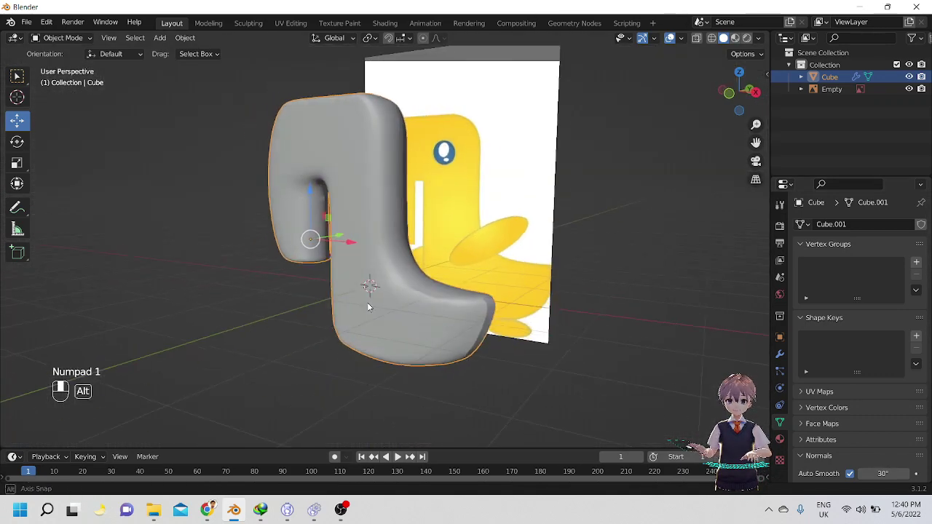
scroll(449, 316, up, 3)
alt+shift+middle_drag(449, 318, 395, 224)
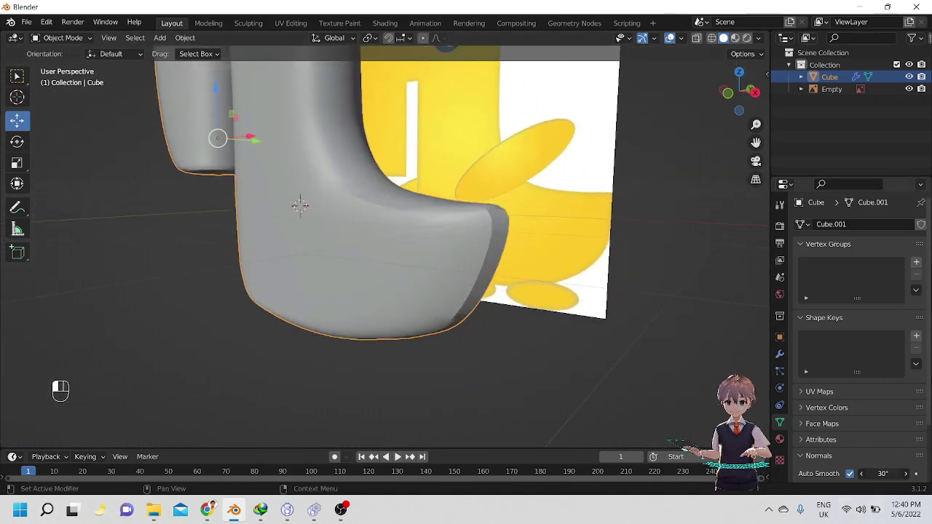
Try an Auto Smooth angle of 180° on the body and inspect its top surface.
drag(883, 474, 890, 473)
alt+middle_drag(473, 182, 387, 215)
alt+drag(502, 200, 437, 198)
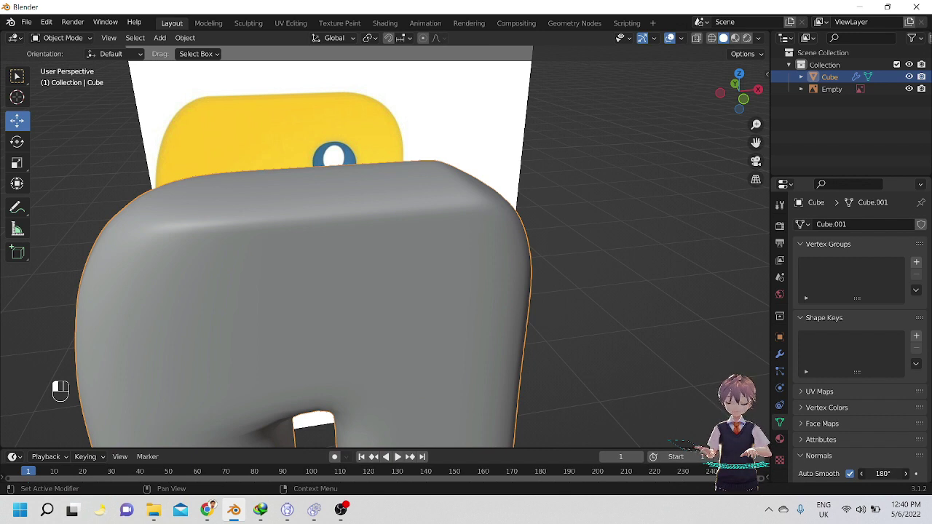
Set the body's Auto Smooth angle to 48.3°, checking the shading at the tail.
mouse_move(882, 473)
mouse_down()
mouse_move(837, 473)
mouse_move(903, 473)
mouse_up()
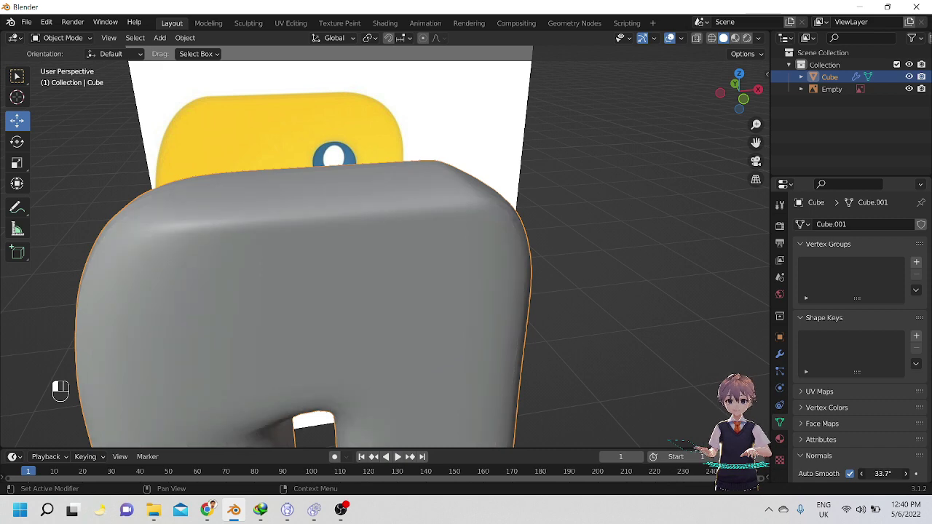
scroll(449, 358, down, 5)
middle_drag(483, 354, 417, 301)
scroll(417, 302, up, 3)
alt+shift+middle_drag(458, 389, 439, 284)
alt+middle_drag(439, 284, 439, 248)
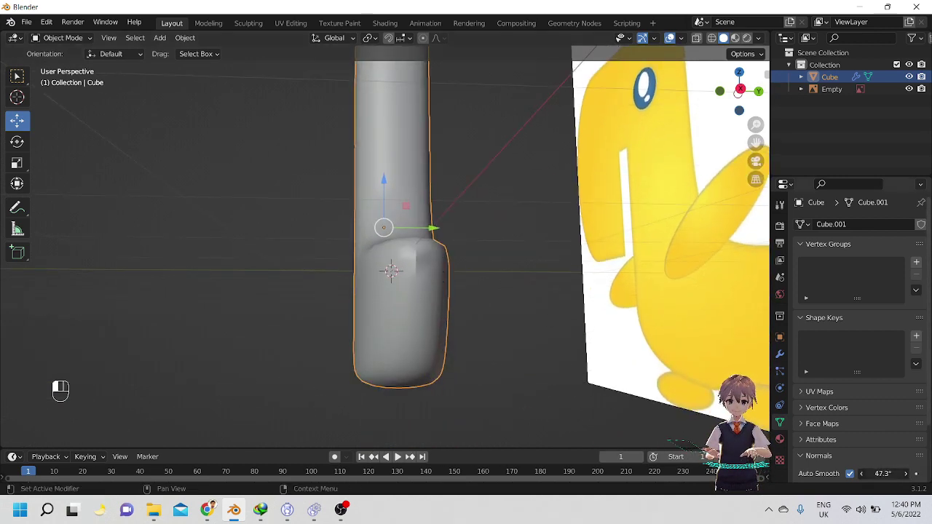
drag(883, 474, 880, 474)
Examine the smoothed body from above and compare its outline with the reference in front view.
scroll(451, 195, down, 2)
alt+shift+drag(452, 195, 451, 288)
alt+drag(451, 288, 541, 362)
scroll(542, 363, up, 1)
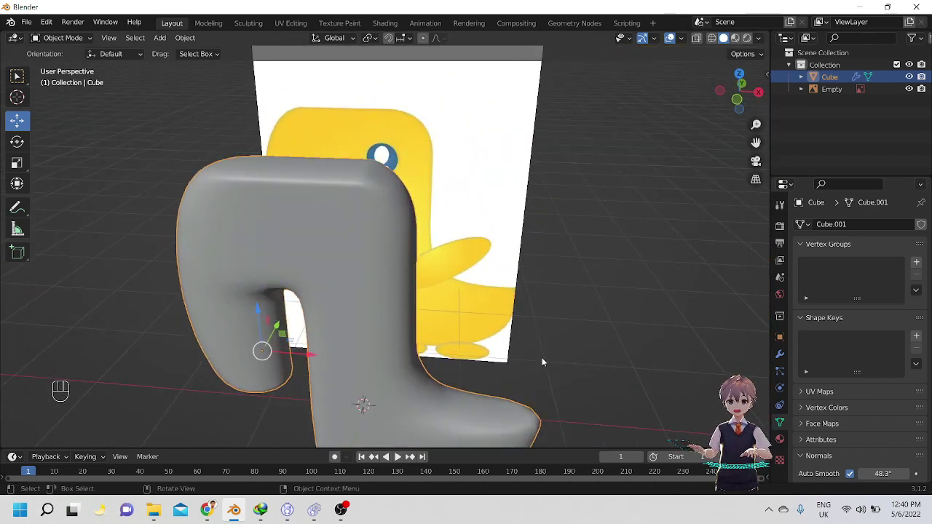
key(KP_1)
scroll(542, 292, down, 1)
alt+shift+drag(420, 269, 408, 180)
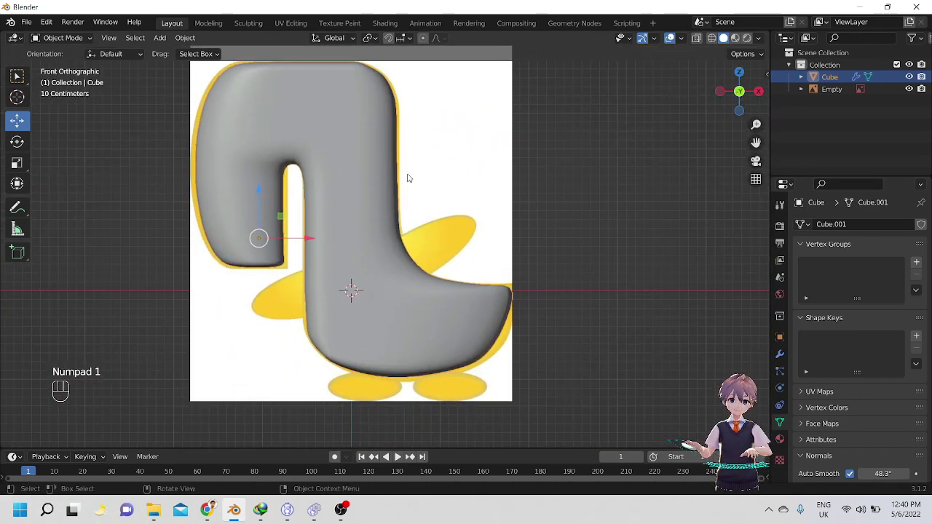
alt+shift+drag(426, 233, 424, 225)
scroll(408, 217, up, 1)
alt+shift+drag(380, 203, 479, 281)
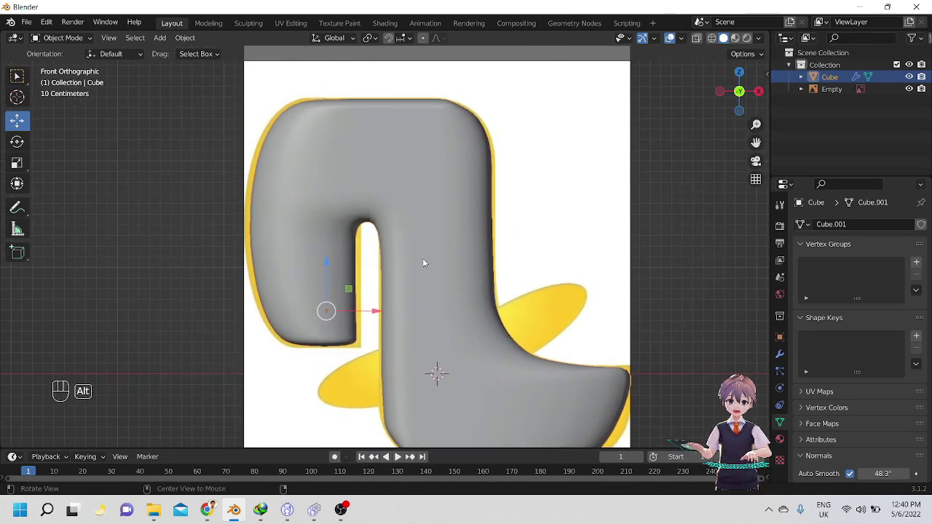
alt+shift+drag(406, 268, 465, 295)
scroll(437, 267, up, 2)
alt+shift+middle_drag(437, 267, 499, 272)
In Edit Mode, try a loop cut running around the body's side faces, and undo it.
key(Tab)
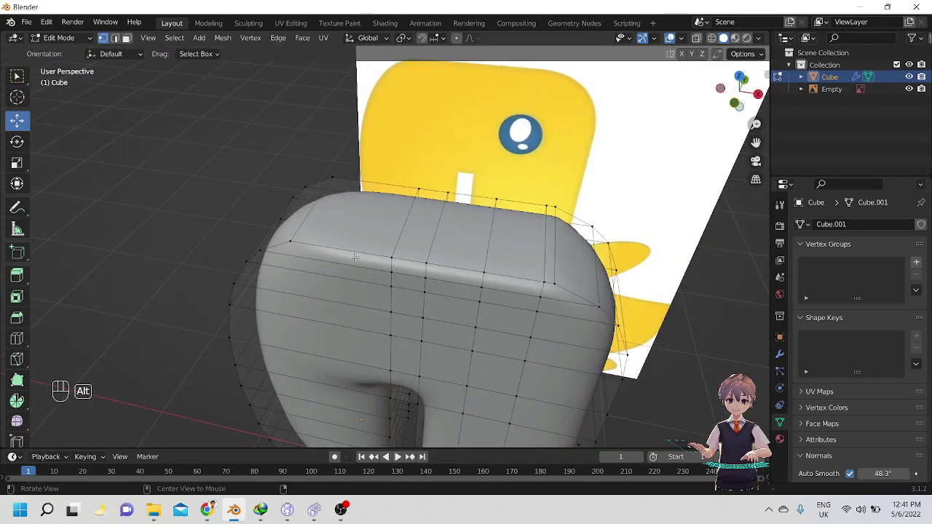
alt+middle_drag(354, 257, 440, 254)
key(ctrl+r)
click(432, 238)
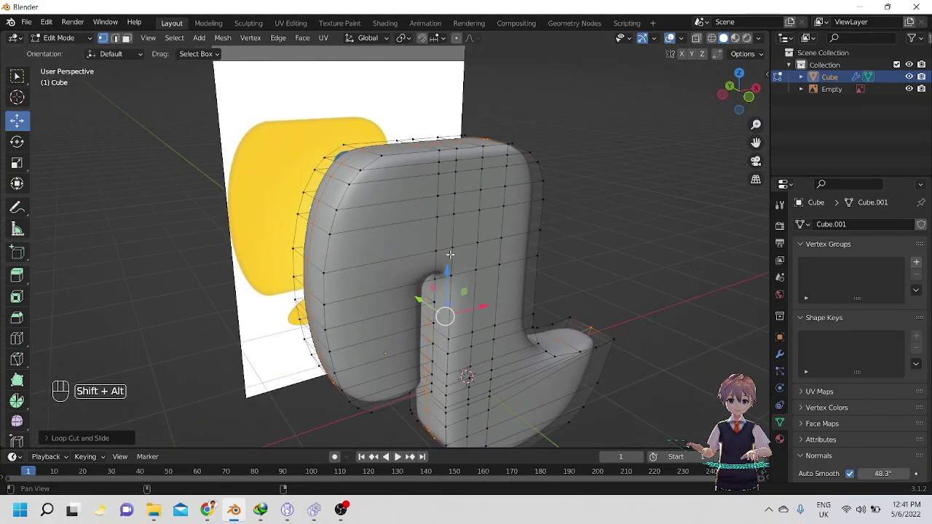
alt+middle_drag(566, 282, 429, 181)
key(ctrl+z)
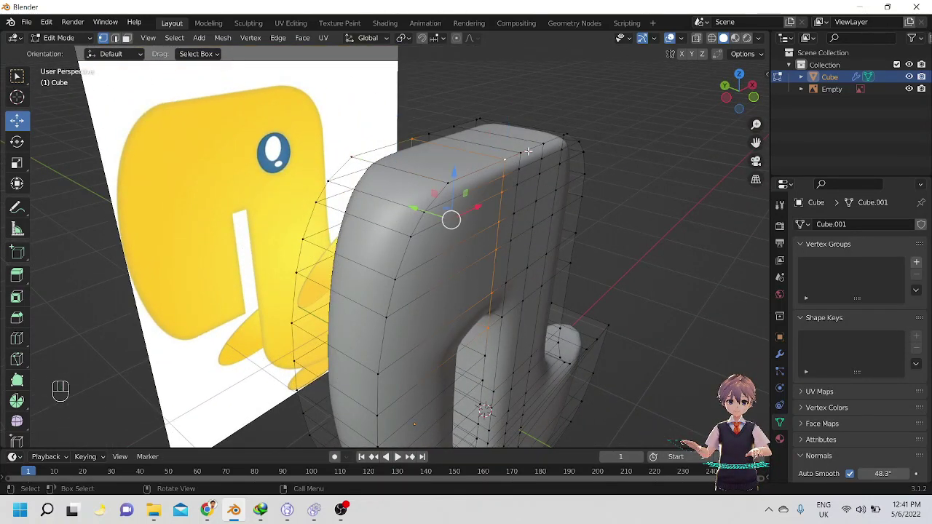
Try to bevel the selected outer rim geometry of the body by about 0.93 m with 3 segments, and undo it.
ctrl+click(502, 160)
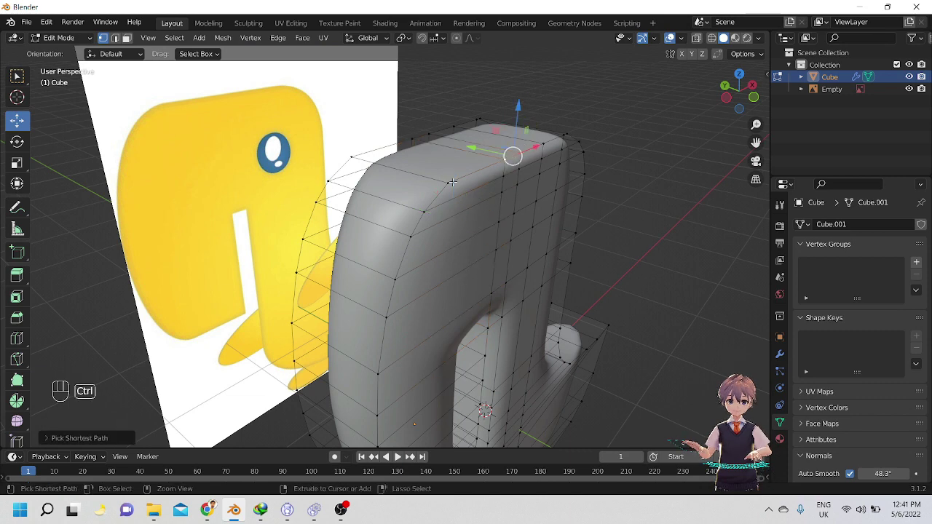
key(ctrl+z)
scroll(463, 187, down, 1)
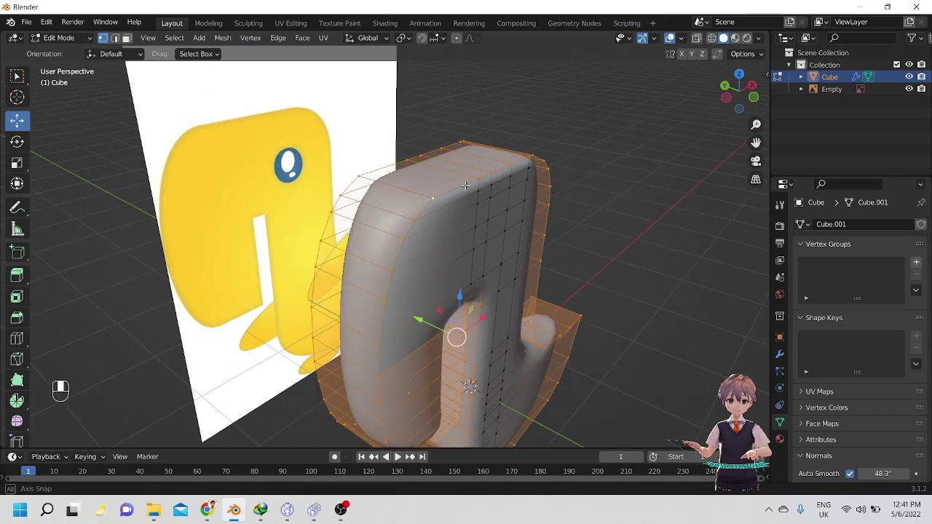
alt+middle_drag(463, 187, 429, 226)
key(ctrl+b)
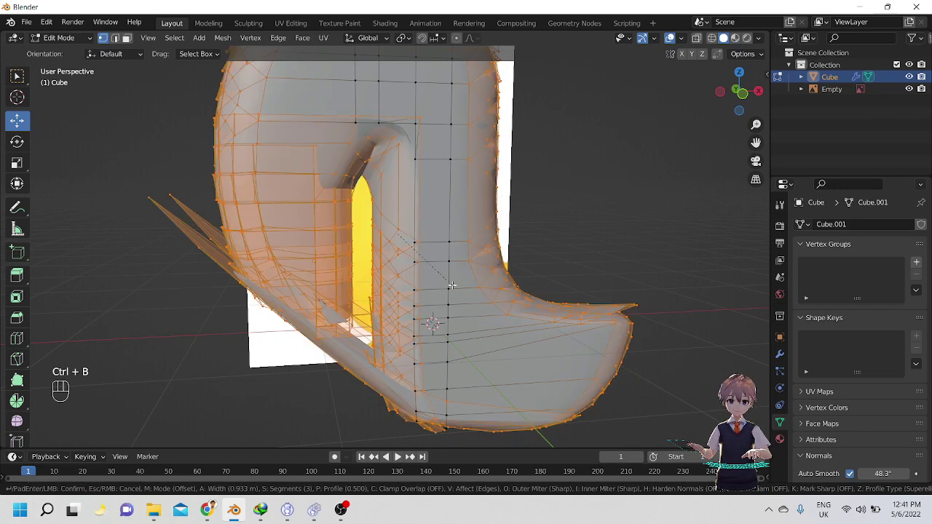
click(452, 286)
alt+middle_drag(436, 229, 387, 245)
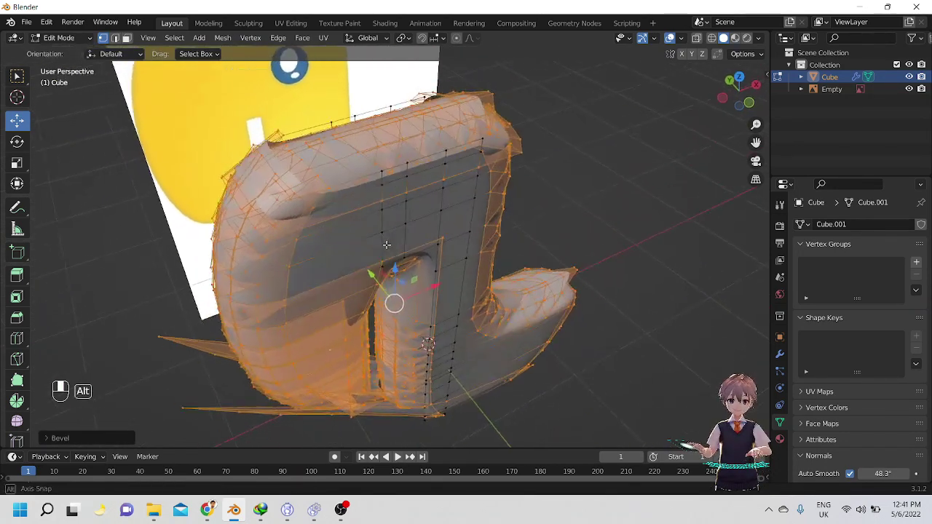
key(ctrl+z)
Try a narrower rim bevel of about 0.14 m with 2 segments, check it in Object Mode, and undo it.
key(ctrl+b)
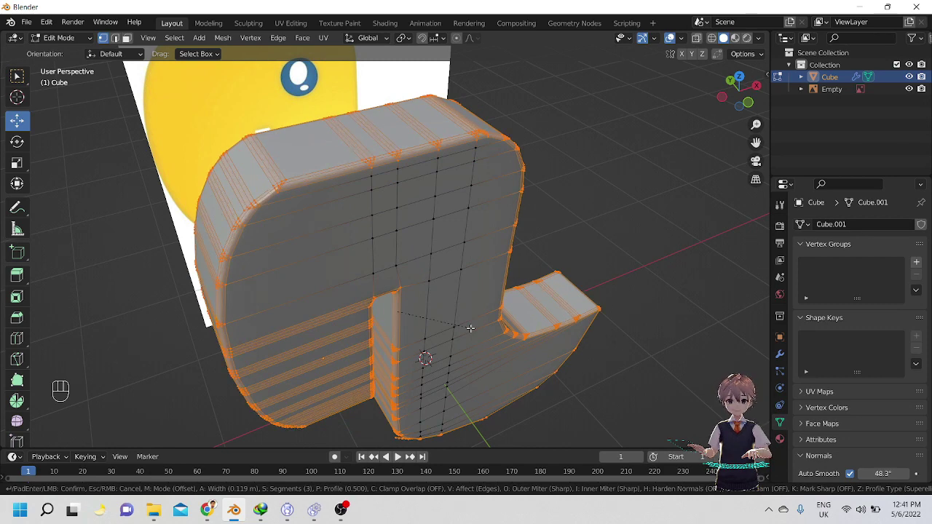
scroll(471, 328, down, 1)
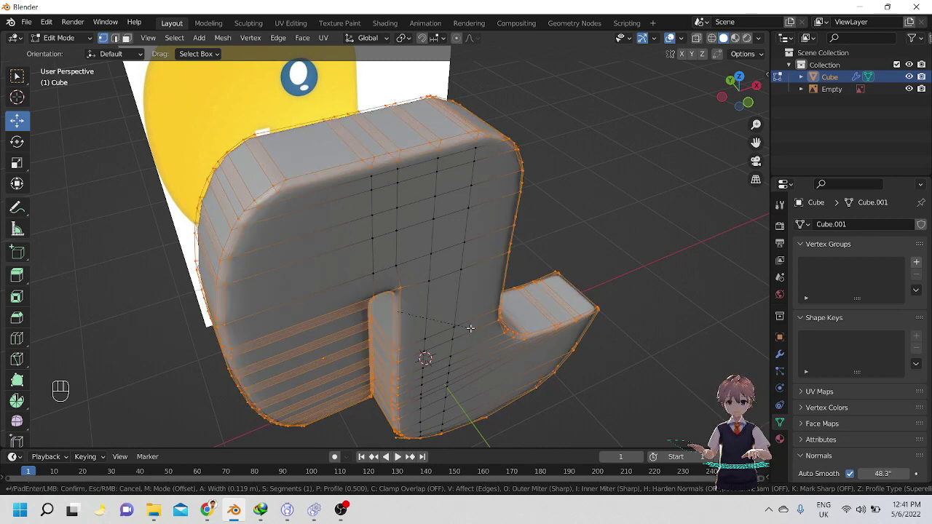
scroll(470, 328, up, 1)
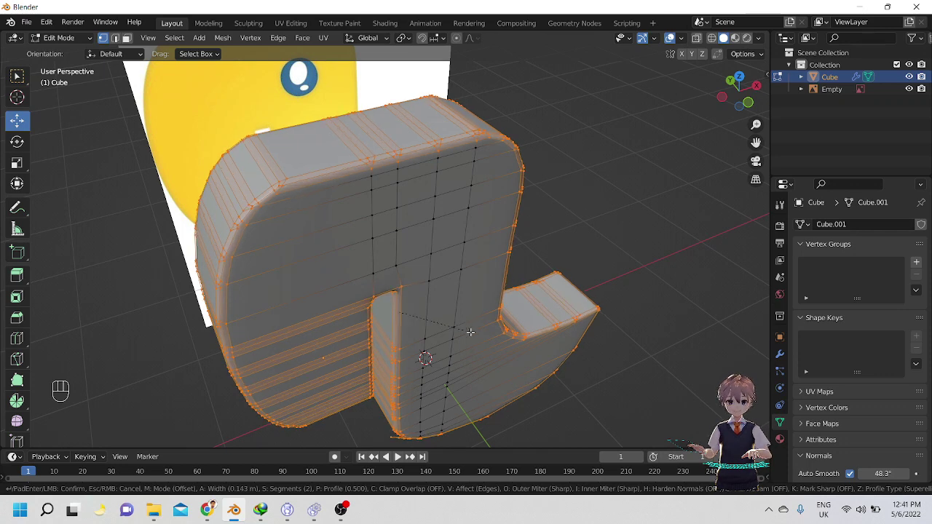
click(470, 332)
alt+drag(527, 289, 492, 290)
key(Tab)
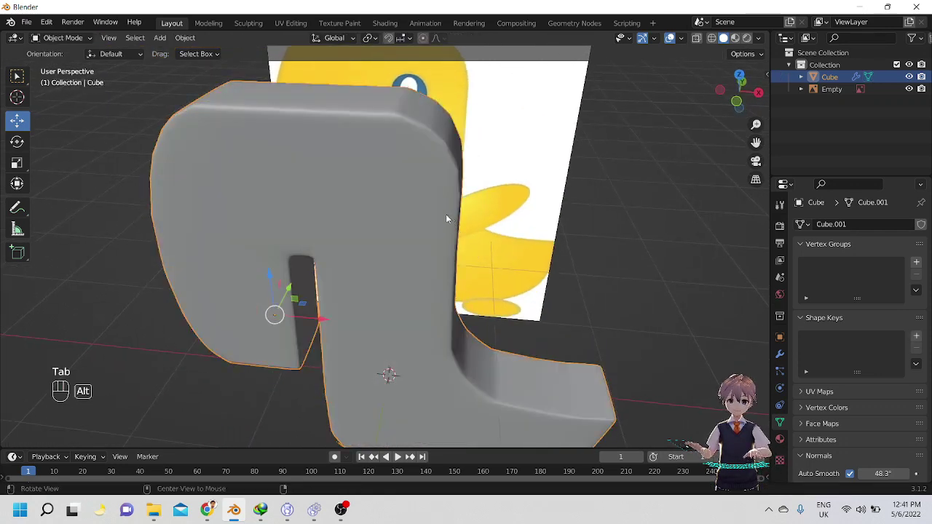
mouse_move(447, 219)
alt+mouse_down()
mouse_move(385, 186)
mouse_move(440, 232)
alt+mouse_up()
key(ctrl+z)
key(ctrl+z)
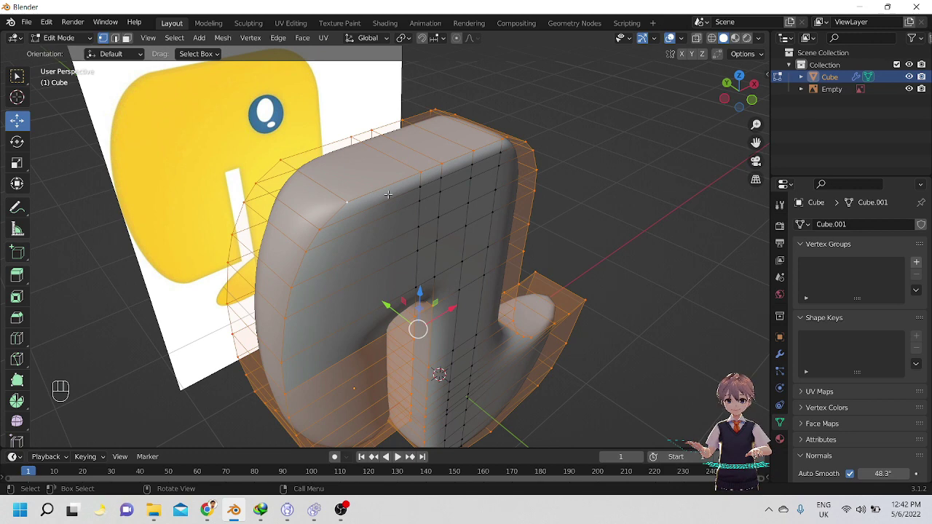
In edge select mode, try to bevel the head's top front edge by about 0.22 m with 3 segments, and undo it.
click(423, 175)
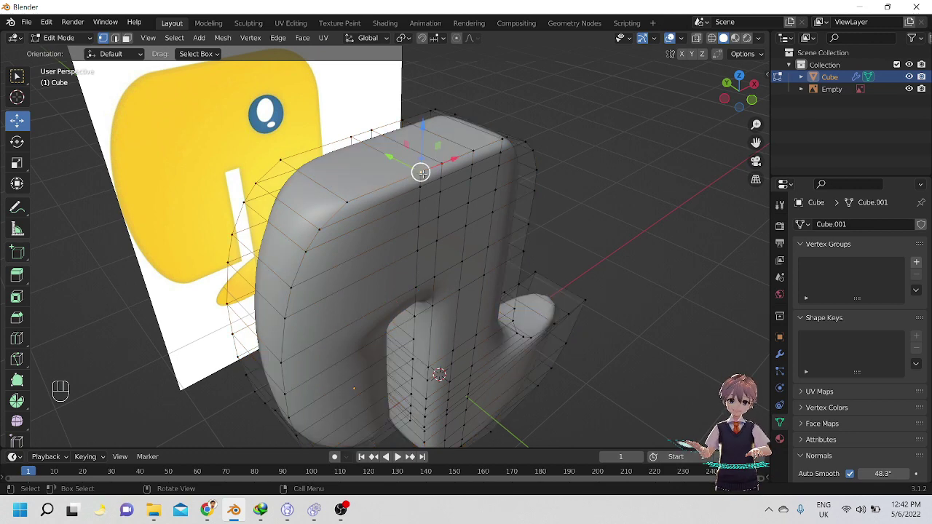
alt+shift+drag(418, 254, 418, 271)
key(2)
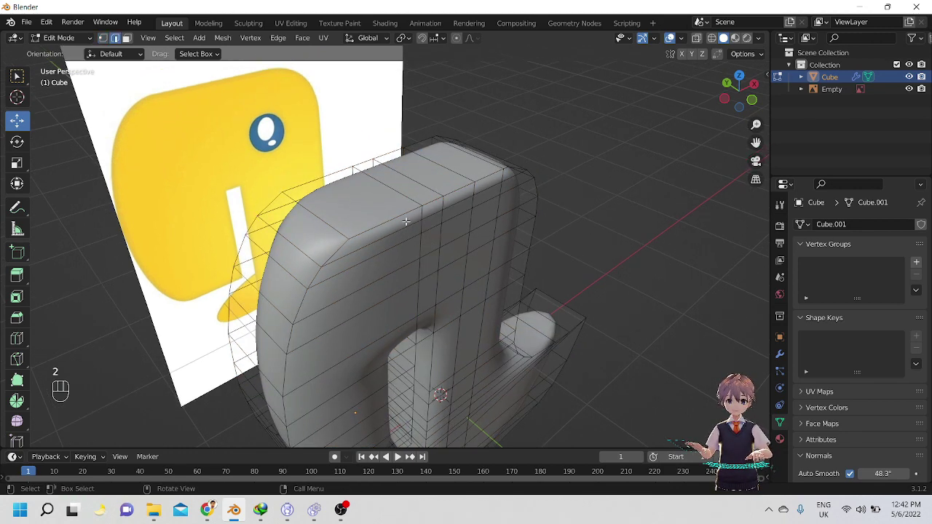
alt+drag(487, 219, 508, 225)
scroll(502, 228, up, 1)
shift+middle_drag(480, 243, 462, 240)
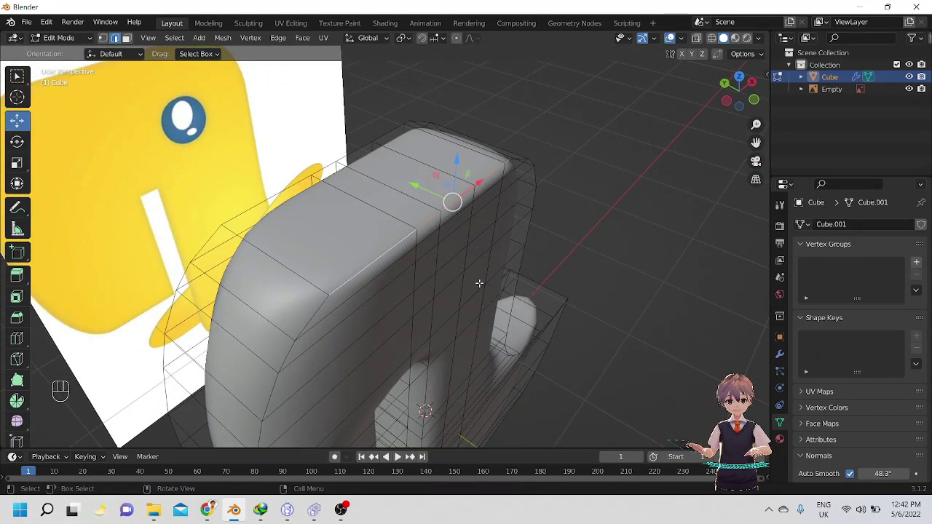
key(ctrl+b)
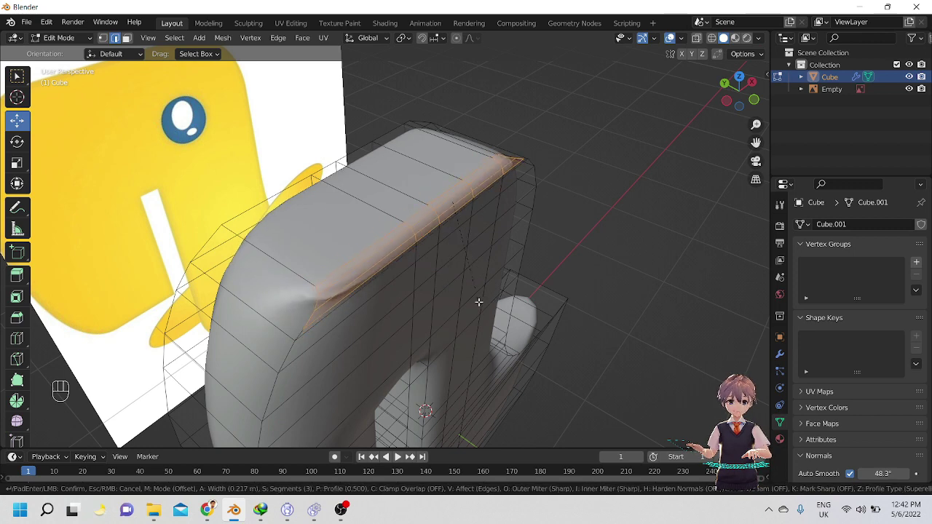
click(479, 303)
key(ctrl+z)
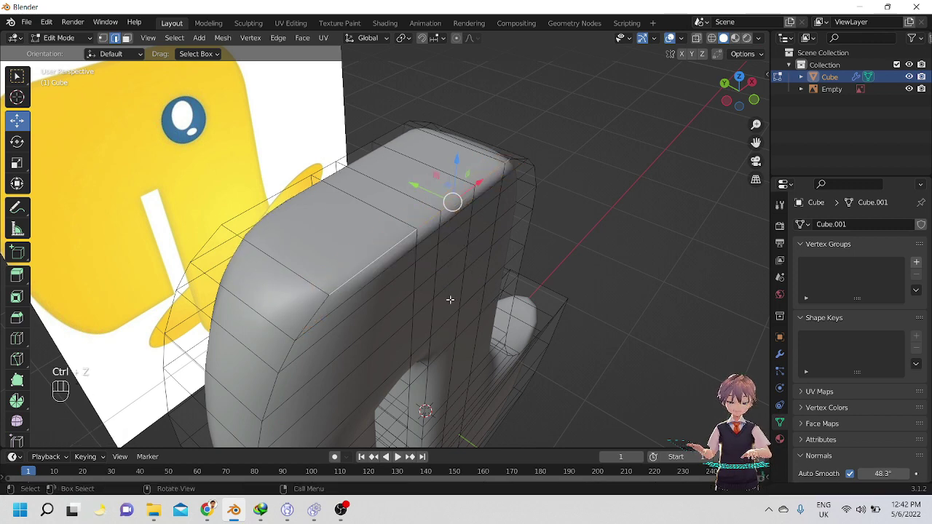
Return to Object Mode and examine the body's thickness and tail shape from the side.
alt+middle_drag(448, 300, 249, 227)
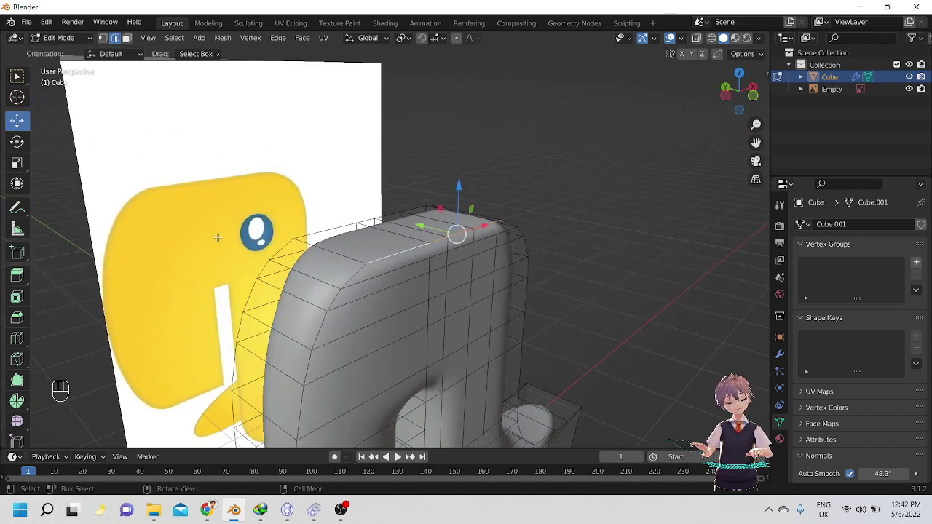
middle_drag(281, 179, 340, 326)
key(Tab)
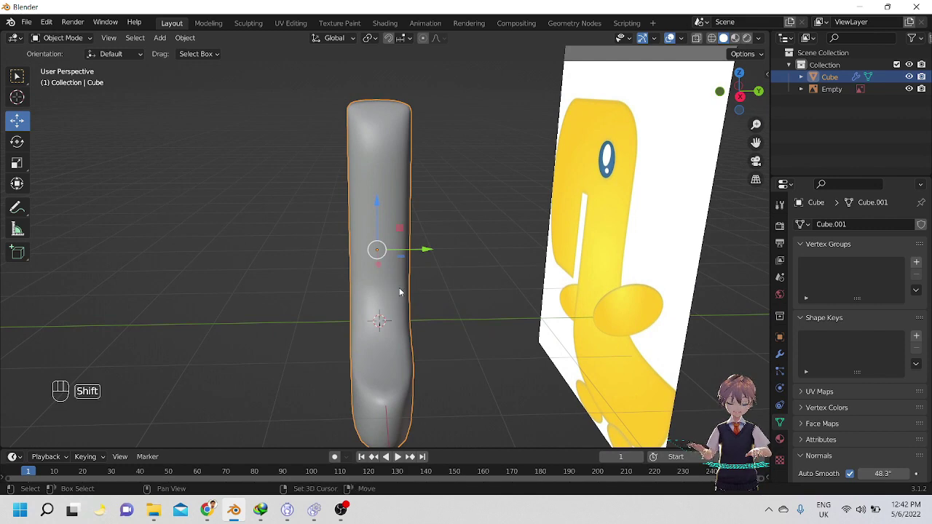
alt+shift+drag(343, 297, 327, 303)
scroll(406, 309, up, 2)
alt+shift+drag(401, 292, 415, 215)
middle_drag(415, 215, 472, 306)
alt+drag(472, 301, 448, 302)
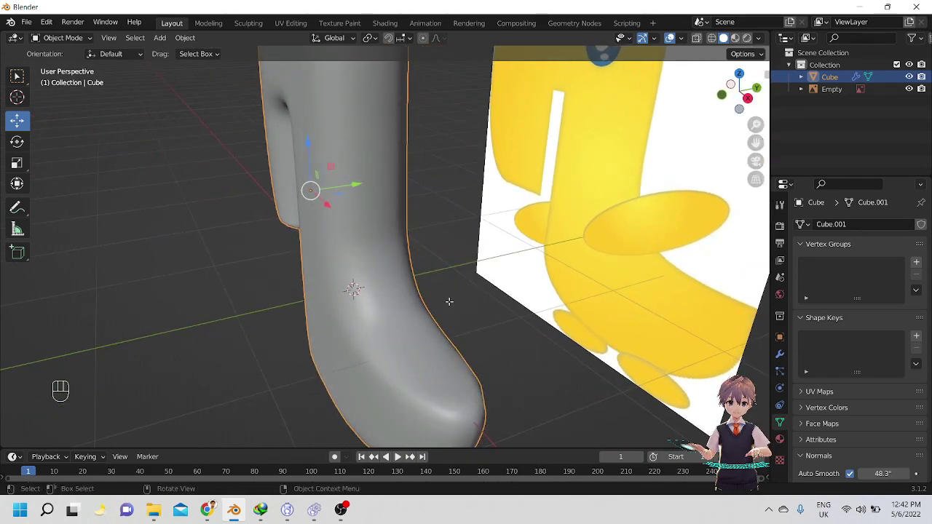
In Edit Mode, add a loop cut across the tail section and leave it unslid.
key(Tab)
alt+drag(371, 293, 496, 301)
shift+middle_drag(496, 300, 356, 313)
key(ctrl+r)
click(385, 287)
right_click(371, 287)
key(1)
click(423, 292)
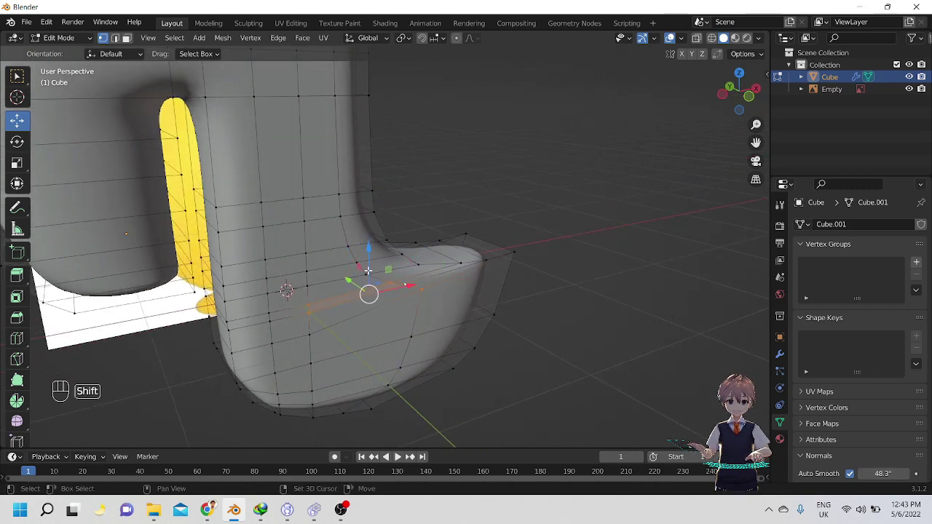
shift+click(301, 290)
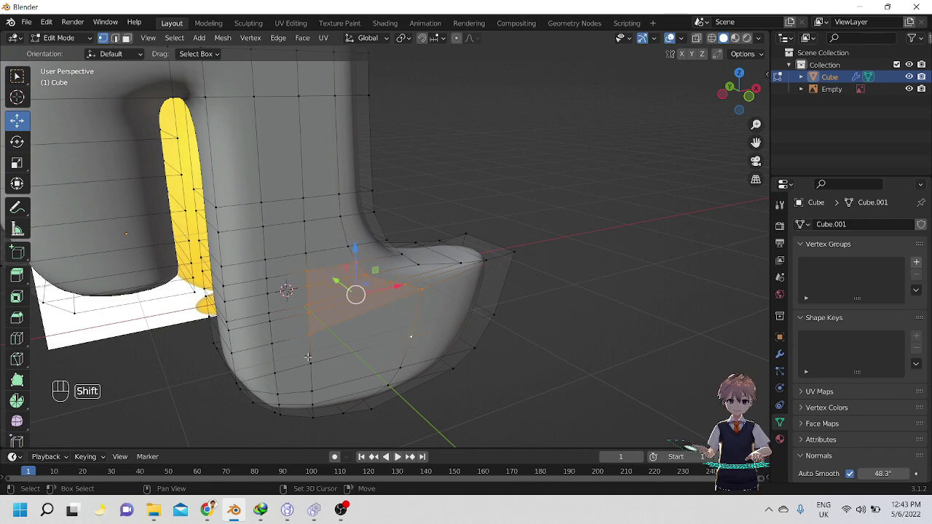
alt+middle_drag(310, 365, 450, 268)
From the top view, add a loop cut lengthwise through the middle of the body's thickness.
key(KP_7)
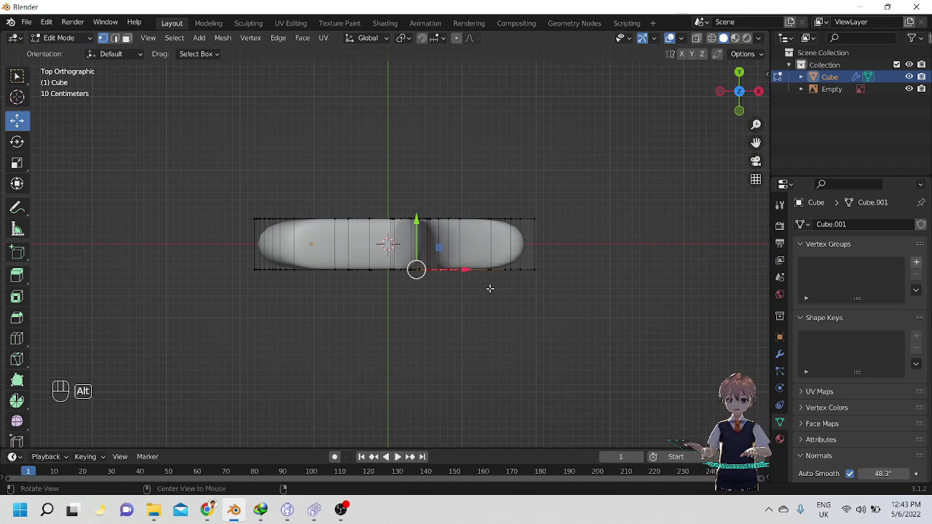
shift+middle_drag(491, 287, 493, 323)
key(ctrl+r)
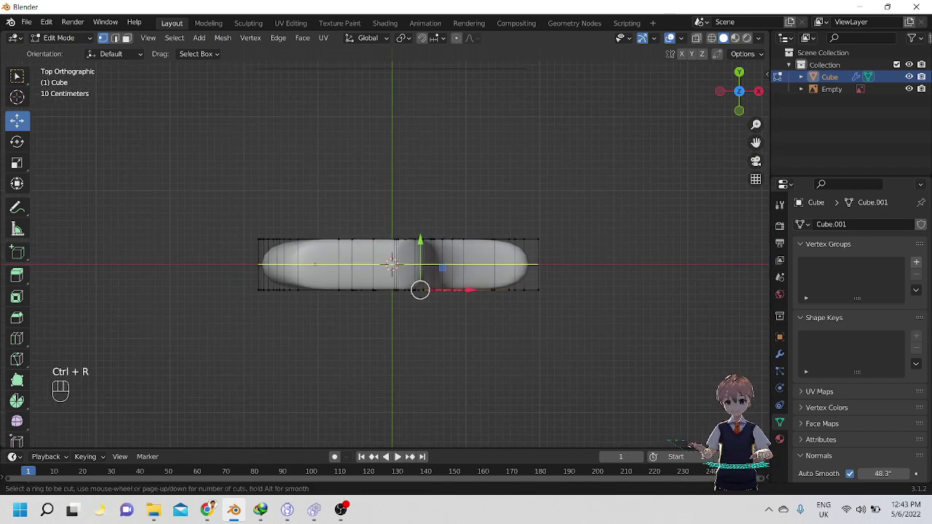
double_click(395, 286)
alt+shift+drag(395, 286, 401, 295)
In wireframe shading, select the rear half of the body beyond the new centre loop and delete its vertices.
key(z)
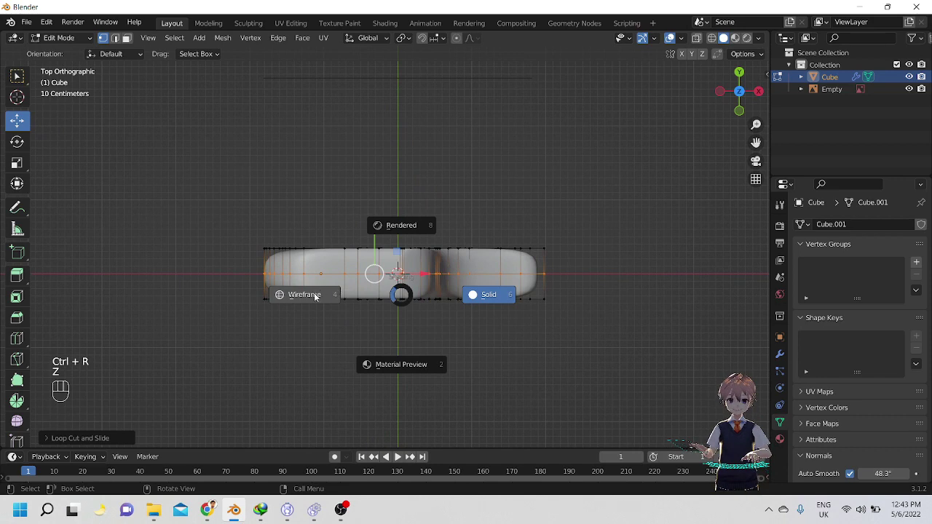
click(314, 295)
click(224, 224)
drag(167, 209, 603, 281)
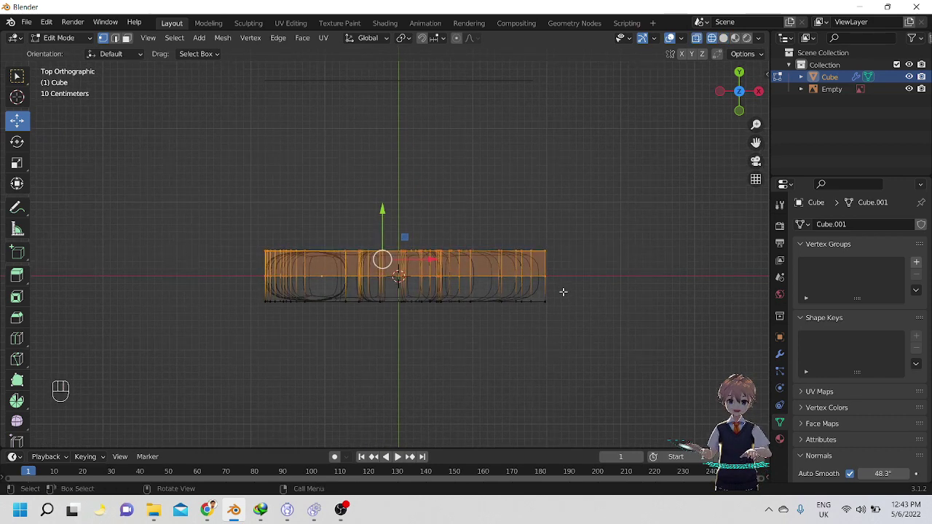
key(x)
click(552, 293)
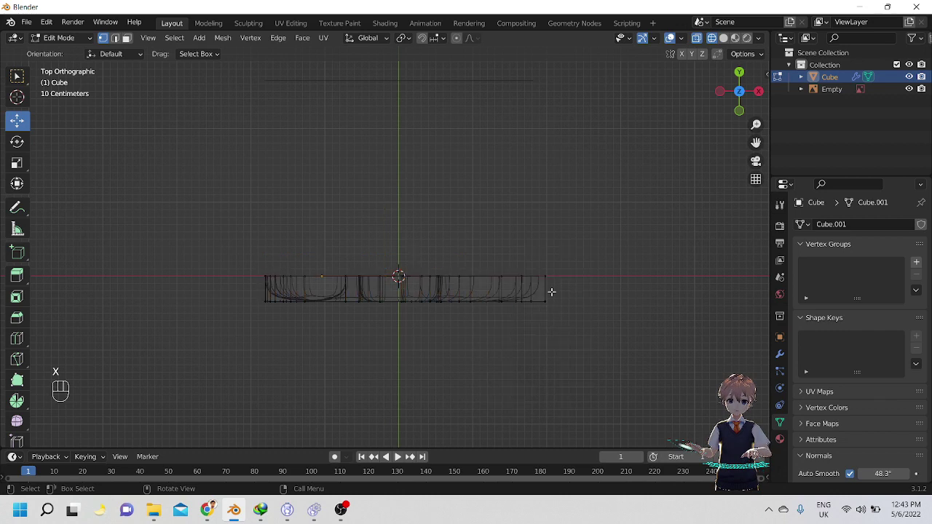
Return to Object Mode and add a Mirror modifier to the half body.
key(Tab)
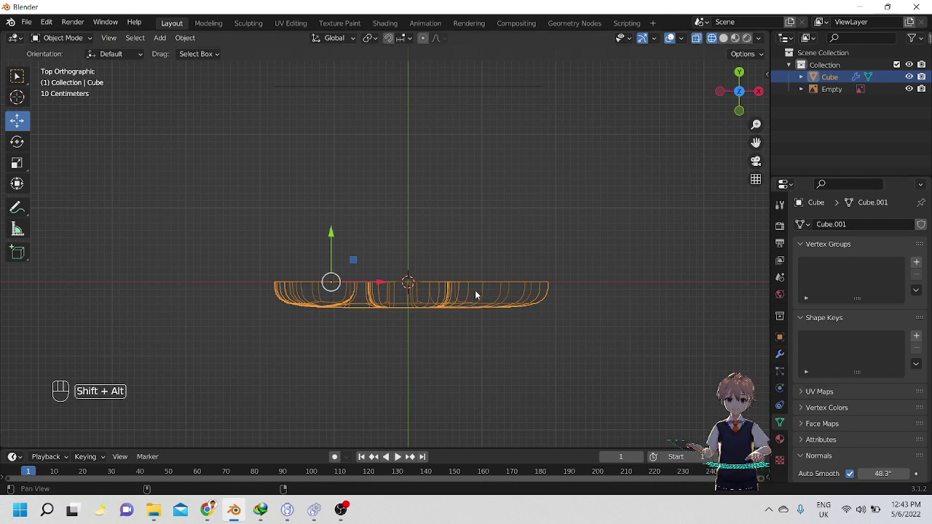
key(Tab)
shift+middle_drag(474, 292, 454, 288)
key(a)
key(Tab)
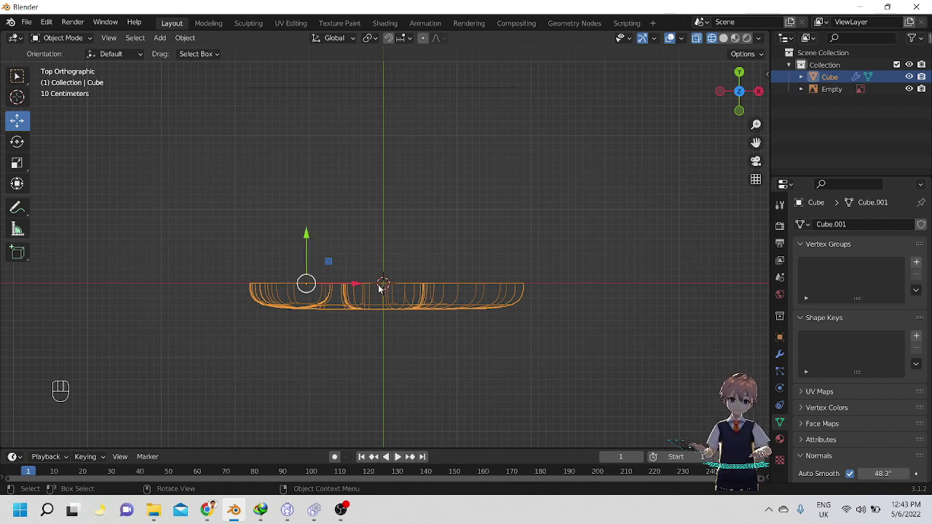
click(782, 356)
click(844, 228)
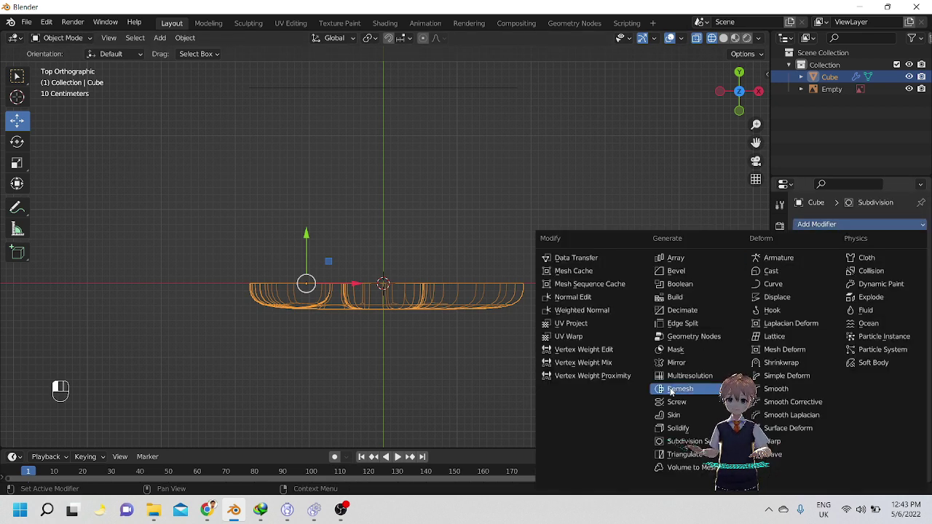
click(681, 365)
Switch to solid shading and set the Mirror modifier's axis to Y only, turning X off.
middle_drag(342, 327, 421, 250)
key(a)
key(a)
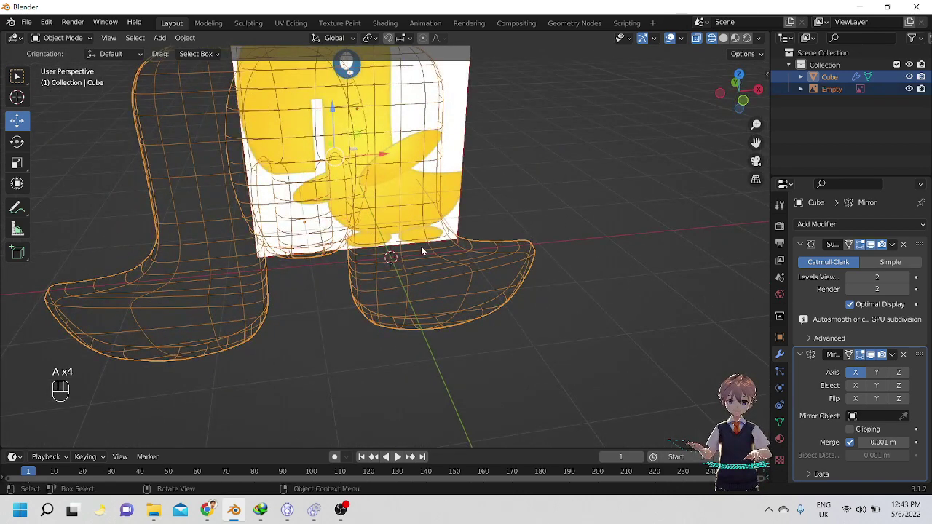
key(z)
click(430, 246)
scroll(388, 242, down, 2)
alt+shift+drag(562, 274, 585, 313)
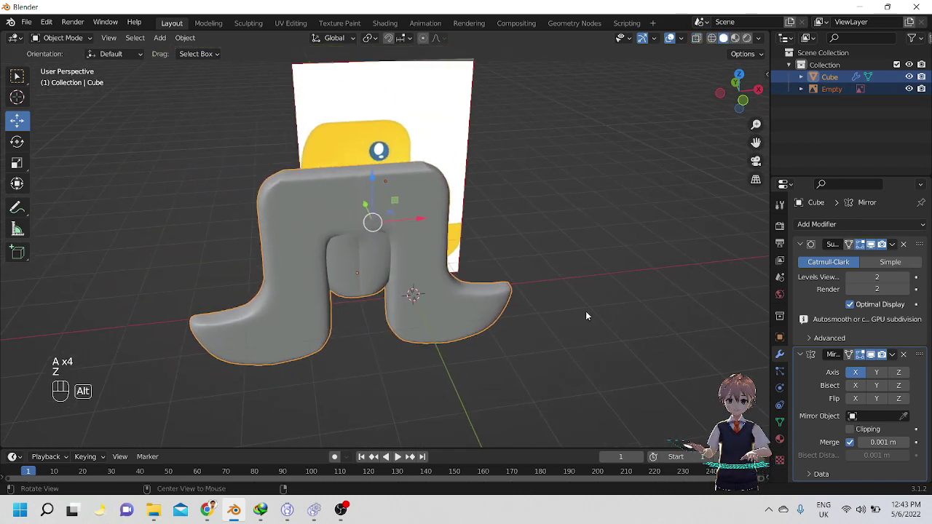
click(878, 374)
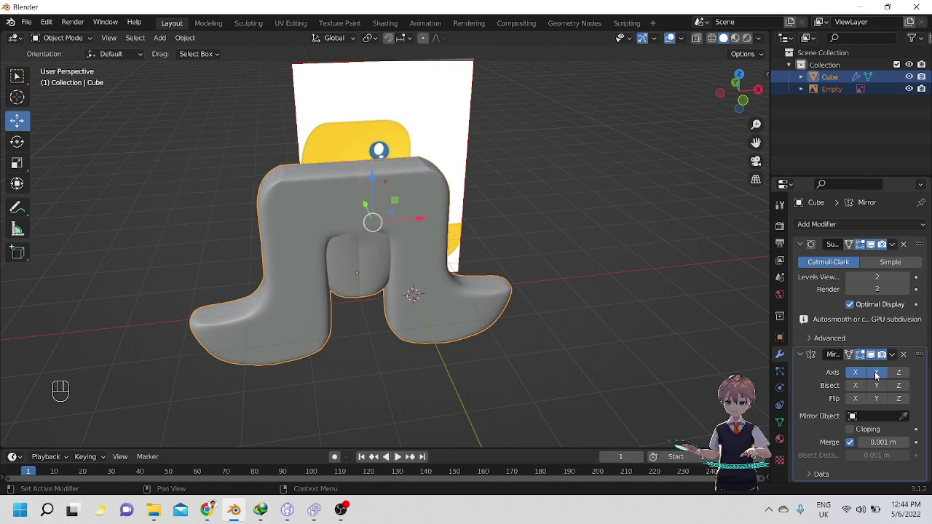
click(856, 373)
Examine the mirrored body from the side and front, then enter Edit Mode to check the half mesh.
alt+drag(714, 364, 481, 309)
key(Tab)
key(Tab)
key(Tab)
key(Tab)
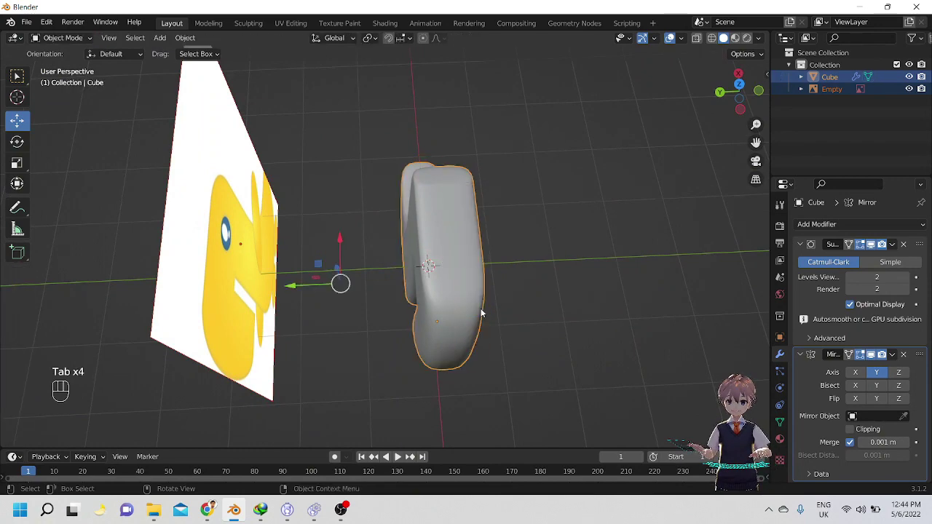
alt+drag(501, 270, 358, 284)
scroll(319, 266, up, 3)
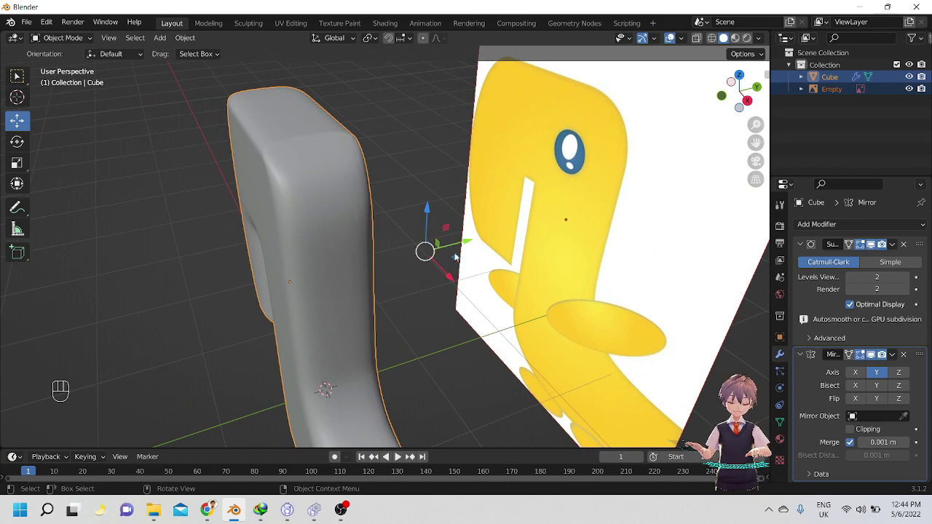
alt+drag(485, 270, 407, 271)
key(Tab)
middle_drag(408, 272, 435, 266)
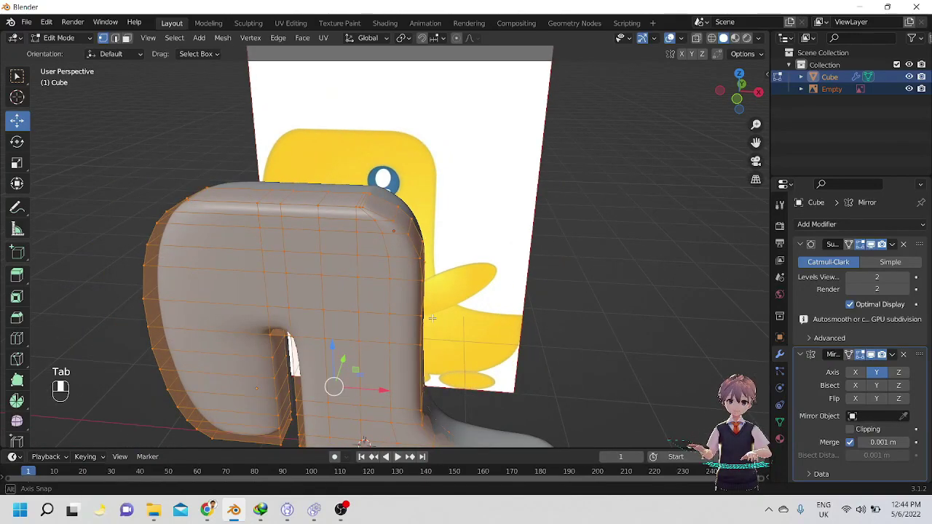
alt+shift+drag(432, 318, 409, 275)
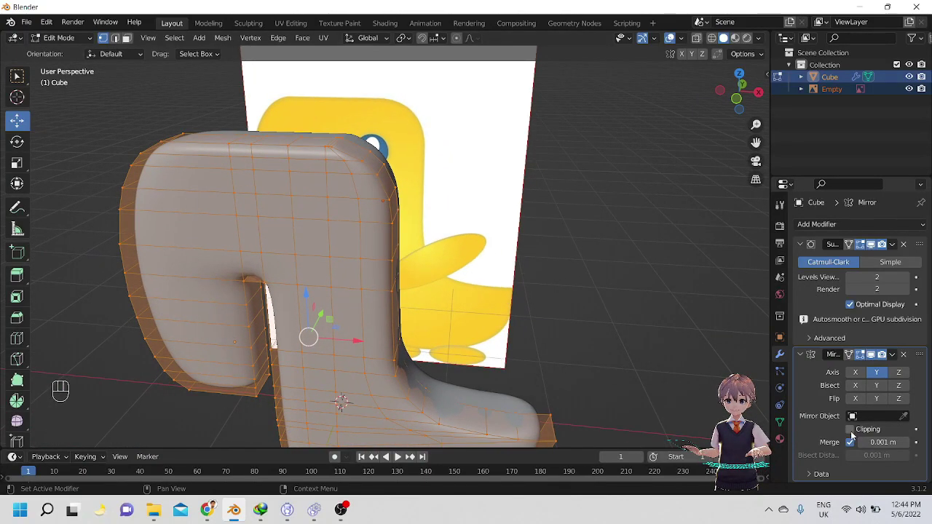
Enable Clipping in the Mirror modifier, test it by moving a centre-seam vertex along Y, and undo the test moves.
alt+drag(557, 308, 383, 269)
click(399, 247)
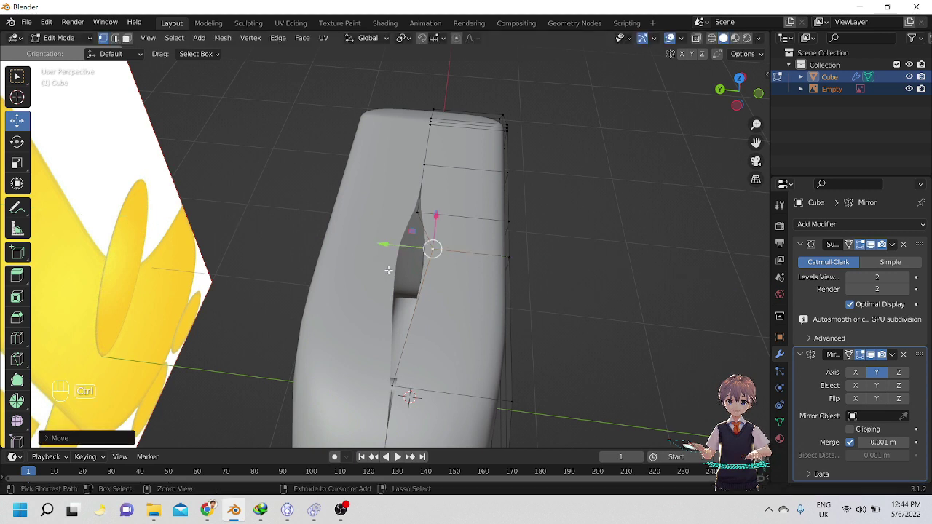
key(ctrl+z)
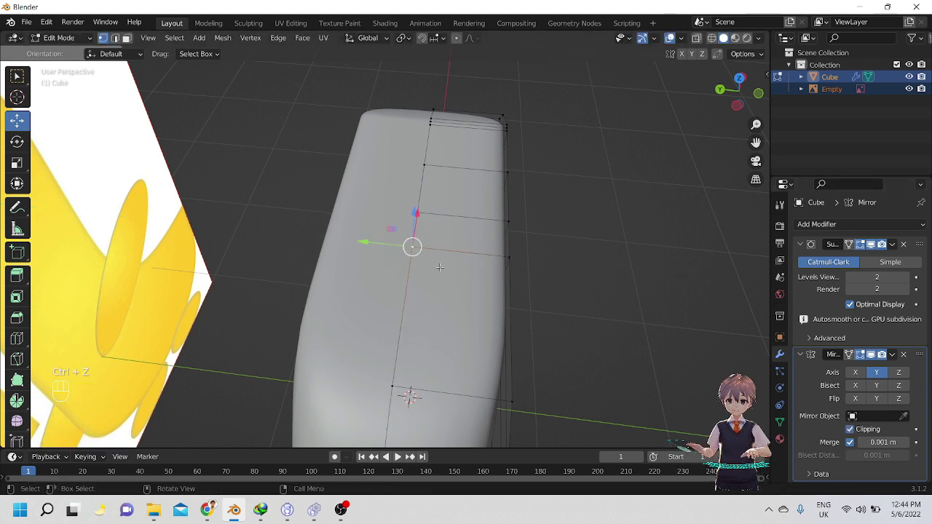
drag(368, 238, 416, 248)
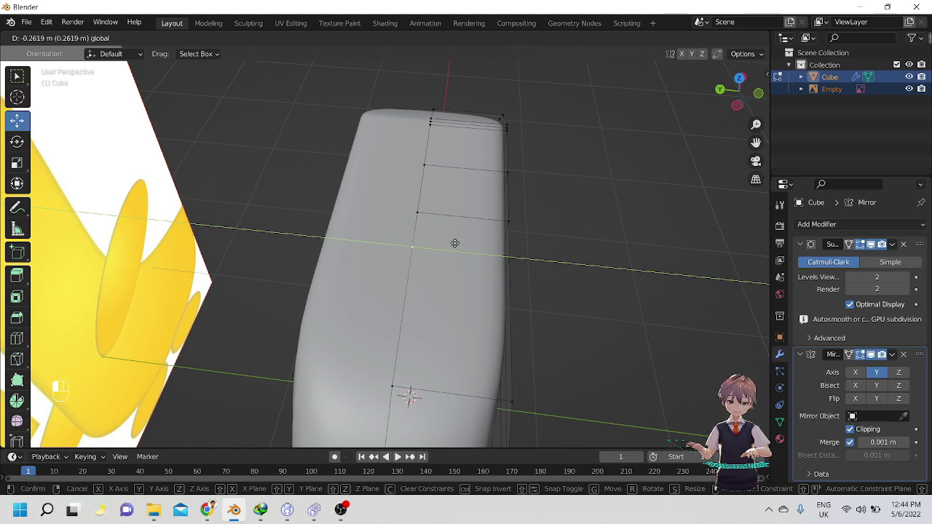
drag(402, 244, 403, 245)
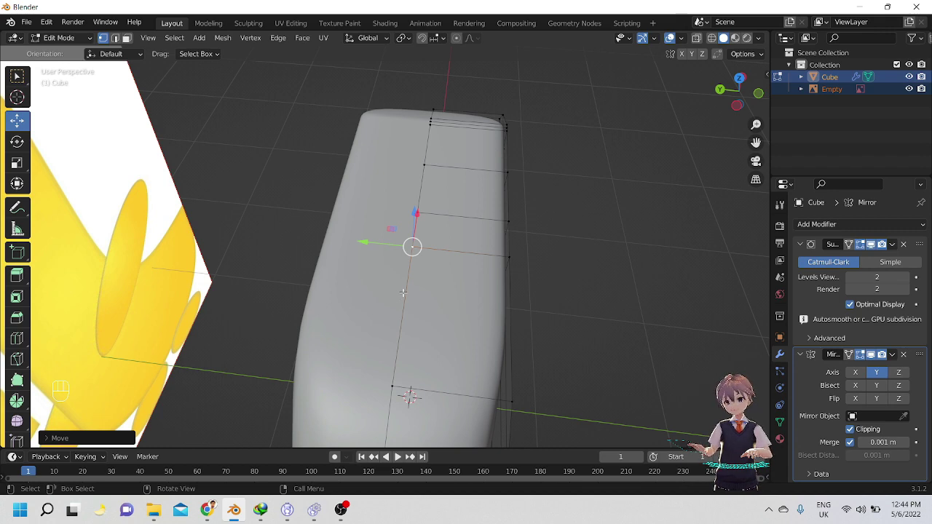
key(ctrl+z)
Try to move the selected vertices on the tail's side along Y, and undo the move.
middle_drag(411, 350, 385, 322)
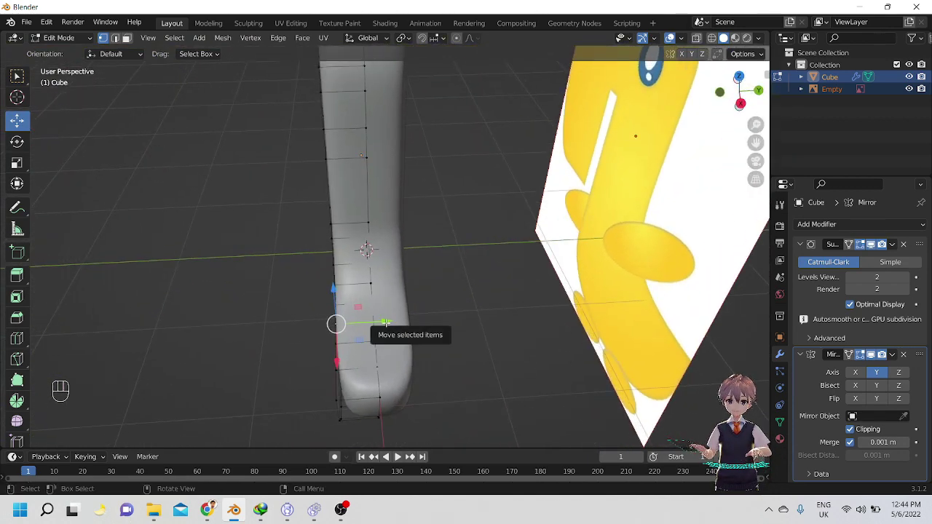
mouse_move(385, 322)
mouse_down()
mouse_move(345, 323)
mouse_move(369, 323)
mouse_up()
alt+middle_drag(369, 322, 537, 287)
key(ctrl+z)
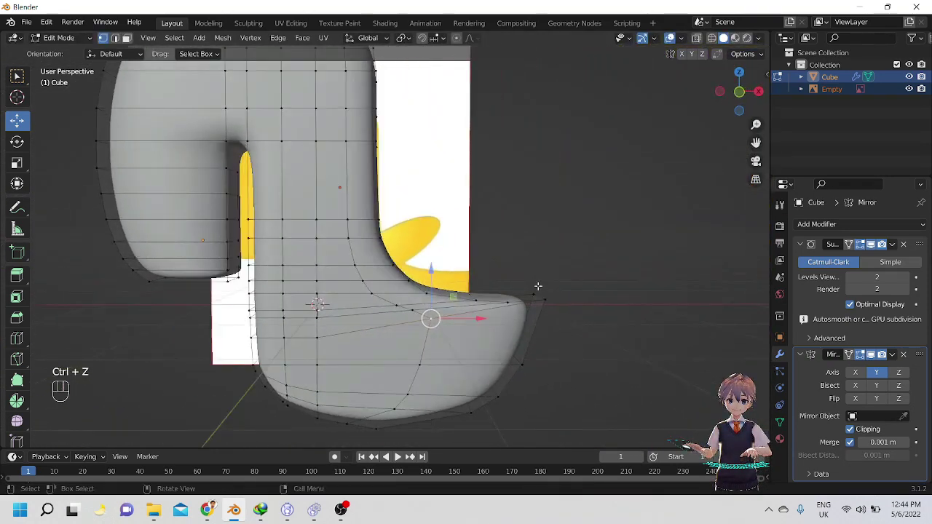
Select a wider patch of vertices on the tail's side, try to move it, and undo the move.
scroll(537, 287, up, 1)
alt+shift+middle_drag(410, 318, 439, 304)
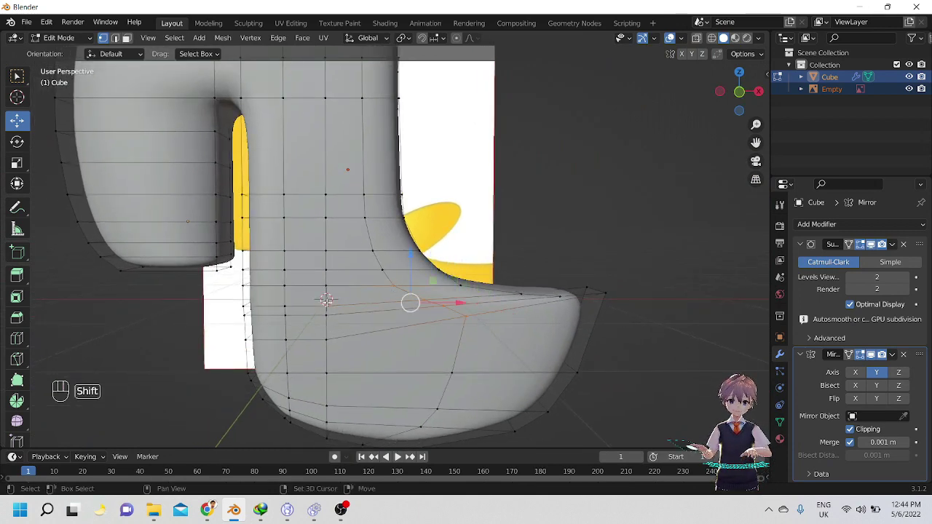
shift+click(326, 339)
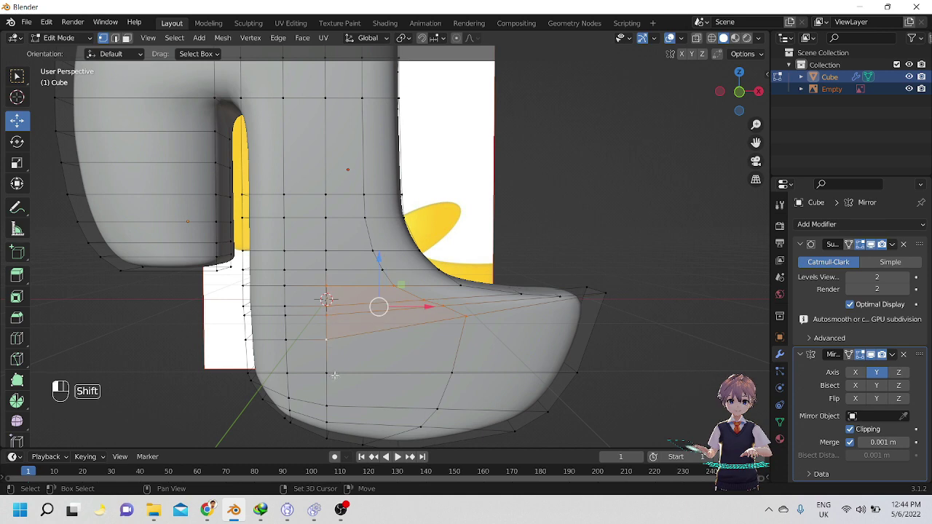
shift+click(456, 373)
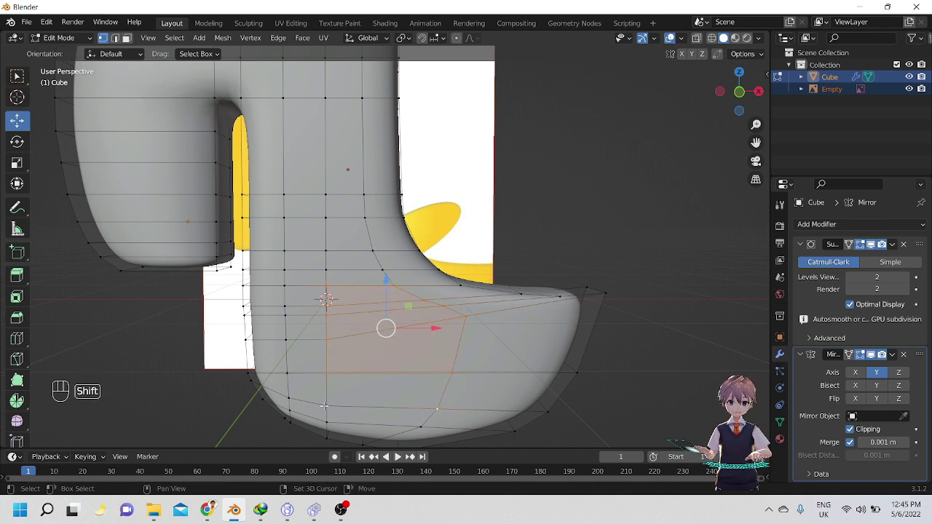
alt+middle_drag(324, 406, 389, 331)
key(g)
click(467, 354)
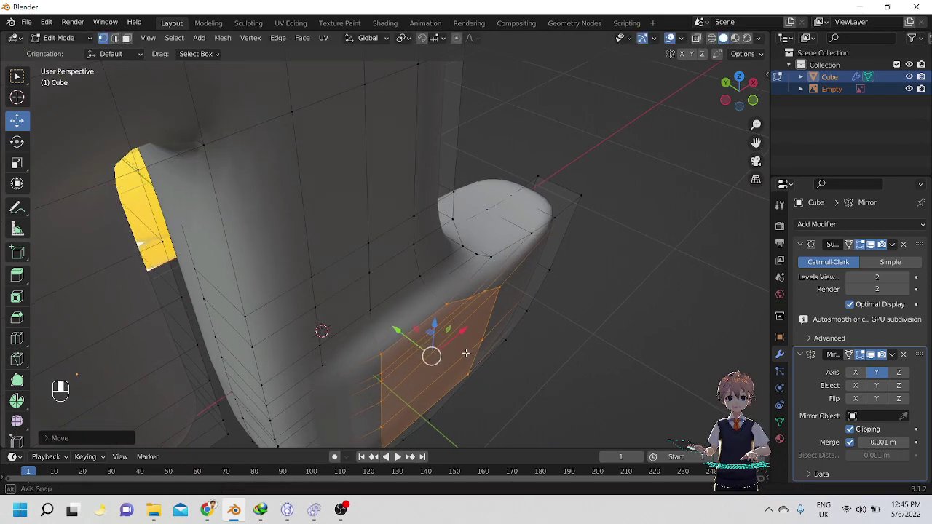
alt+middle_drag(466, 354, 387, 280)
key(ctrl+z)
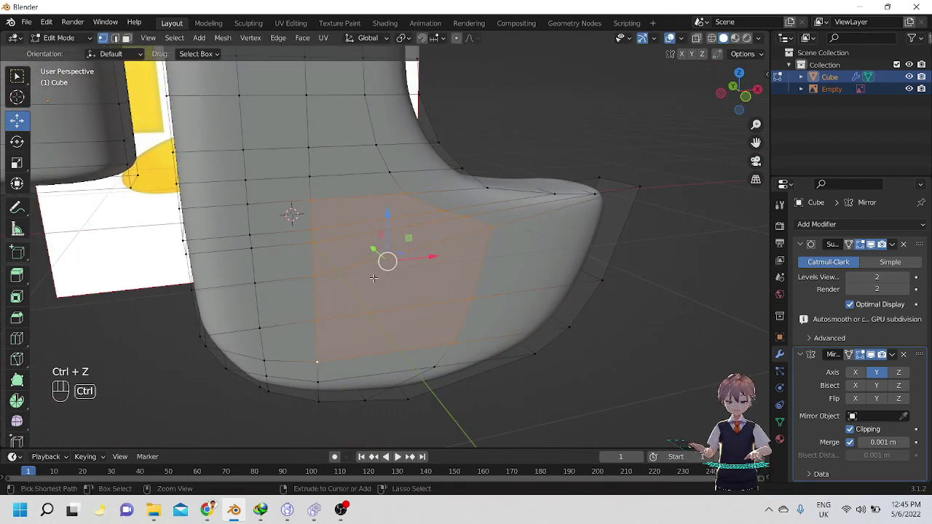
Add a vertical loop cut through the wide faces on the tail's side.
key(ctrl+r)
click(372, 266)
click(403, 259)
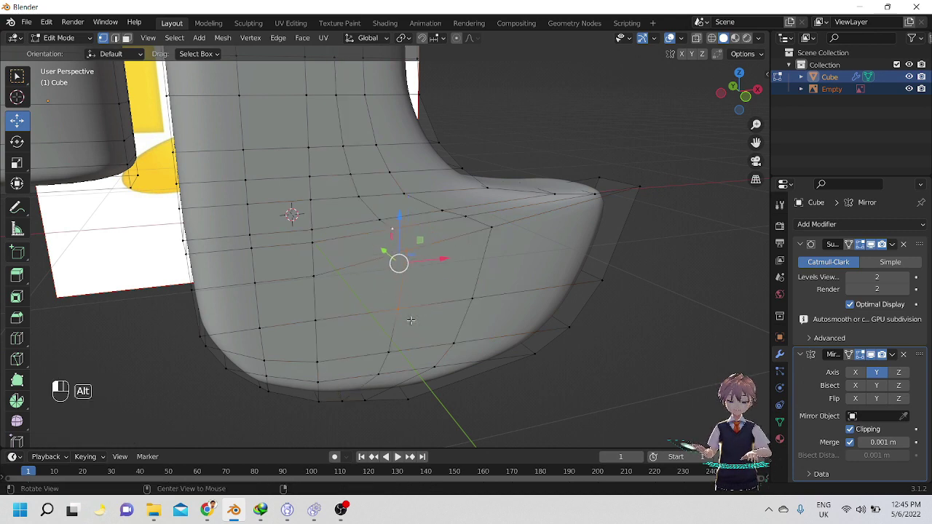
Select the vertices around the new loop on the tail's side, try to move them, and undo the move.
middle_drag(408, 318, 483, 283)
shift+click(472, 214)
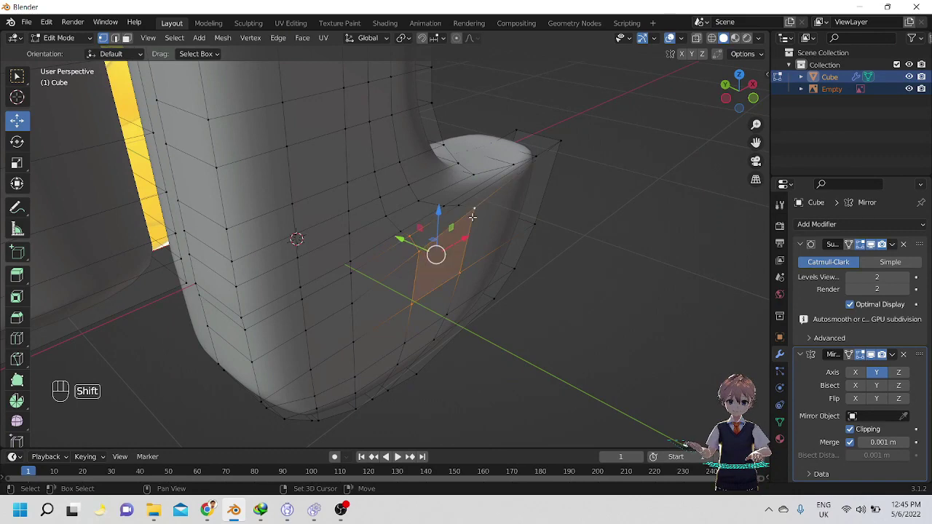
key(shift+alt)
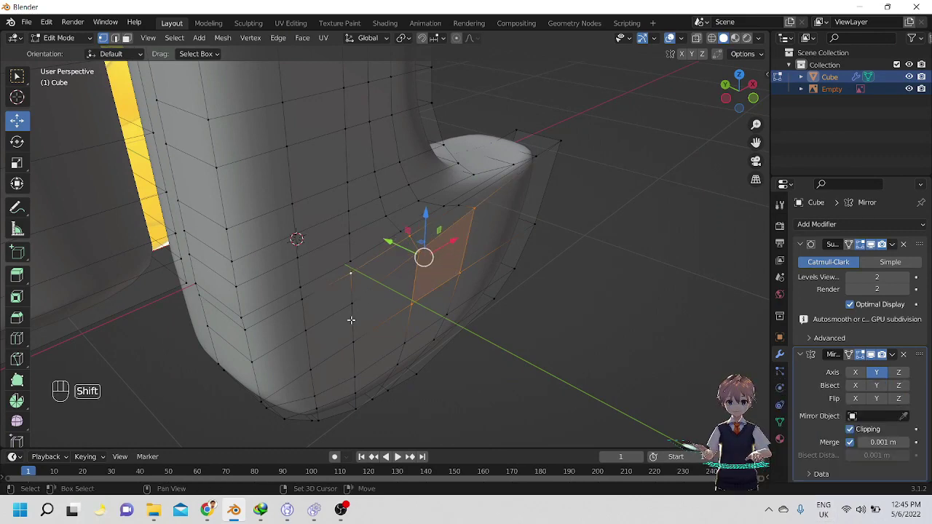
shift+click(352, 319)
shift+click(356, 309)
alt+drag(363, 276, 483, 300)
key(ctrl+z)
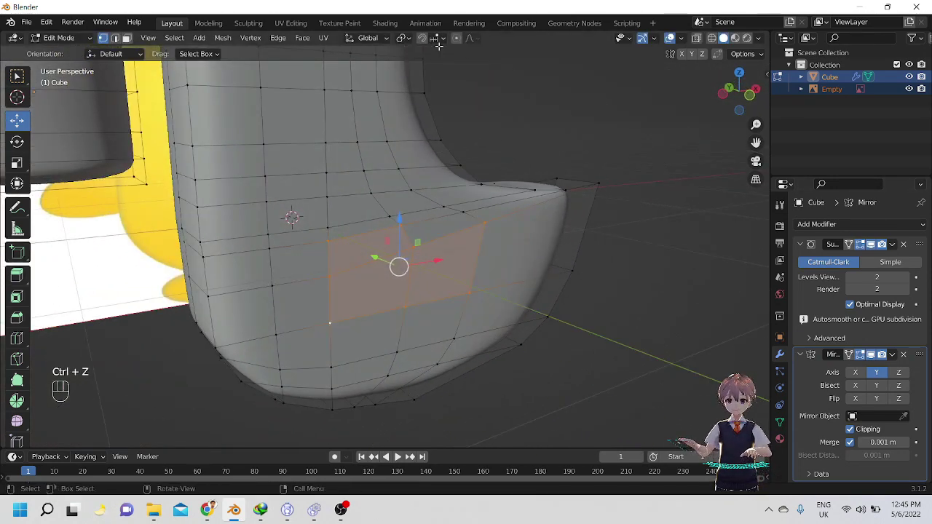
Turn on proportional editing and pull single vertices on the tail's side outward along Y.
alt+drag(389, 182, 445, 235)
scroll(391, 259, down, 3)
alt+drag(435, 286, 331, 234)
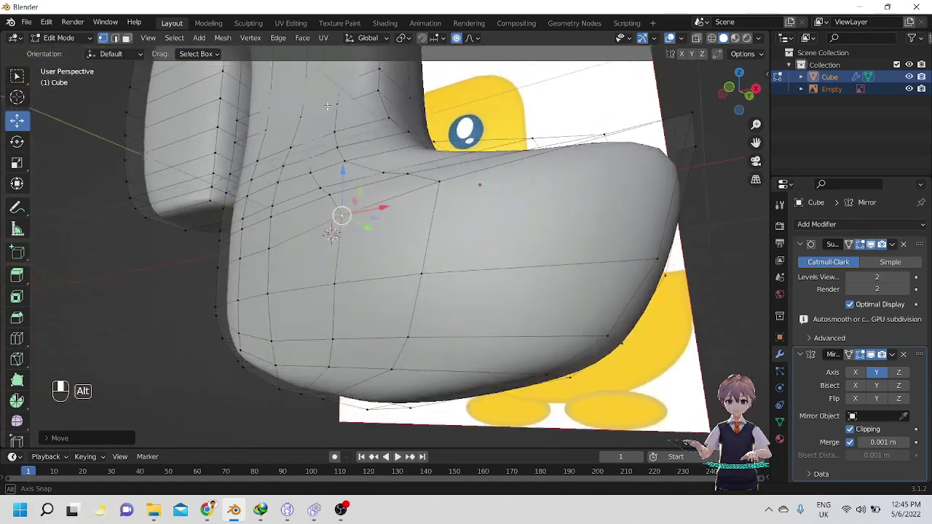
alt+drag(327, 106, 370, 129)
click(410, 300)
alt+drag(404, 301, 439, 338)
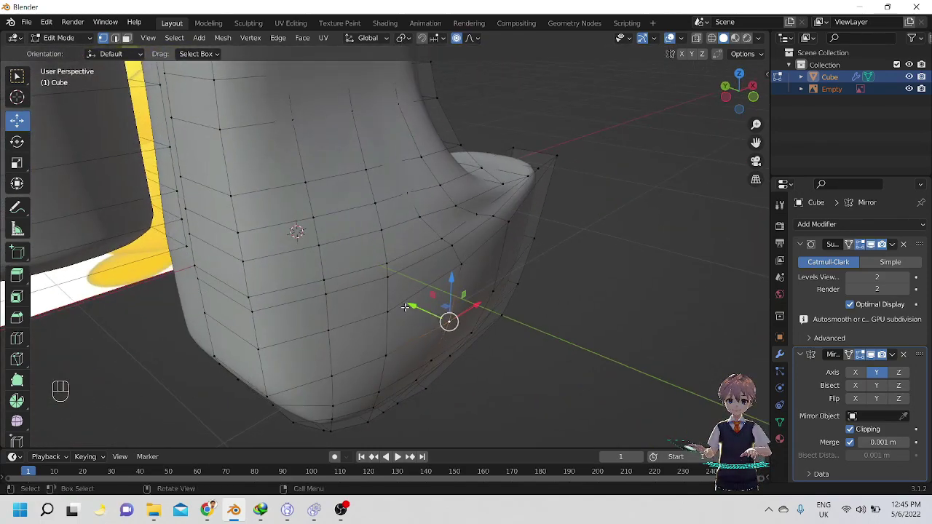
drag(406, 307, 414, 309)
alt+drag(415, 309, 375, 274)
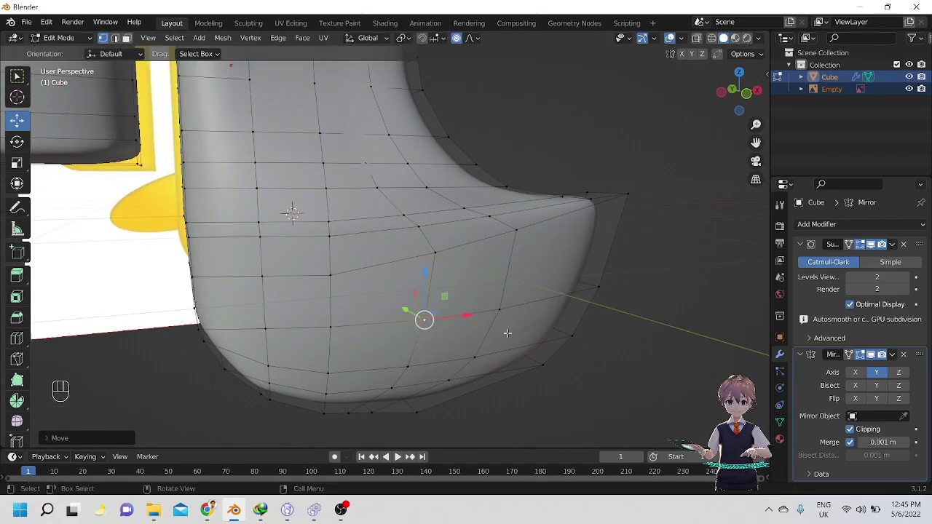
Select a vertex on the tail's side and pull it further outward along Y with proportional editing.
click(499, 316)
alt+drag(450, 299, 483, 330)
drag(462, 278, 466, 277)
alt+drag(467, 277, 482, 254)
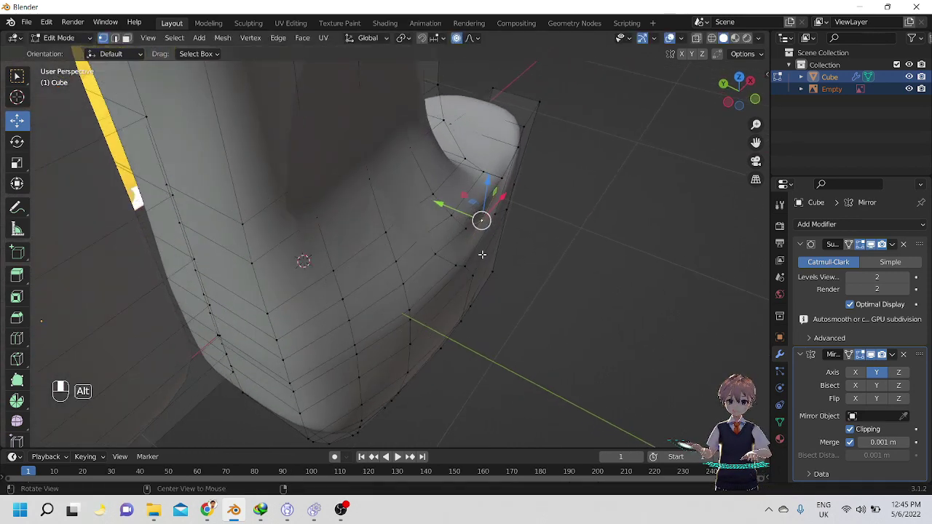
drag(440, 203, 450, 208)
scroll(449, 208, up, 8)
Raise three vertices on the tail's side slightly along Z, one after another.
alt+drag(487, 139, 378, 179)
alt+shift+drag(489, 243, 428, 207)
drag(413, 156, 413, 139)
alt+drag(447, 216, 458, 234)
click(475, 200)
mouse_move(454, 178)
mouse_down()
mouse_move(456, 158)
mouse_move(454, 167)
mouse_up()
click(517, 241)
drag(510, 193, 509, 186)
Try a lengthwise loop cut over the top of the tail and undo it.
alt+drag(508, 191, 423, 204)
alt+shift+drag(357, 249, 411, 274)
key(ctrl+r)
click(362, 263)
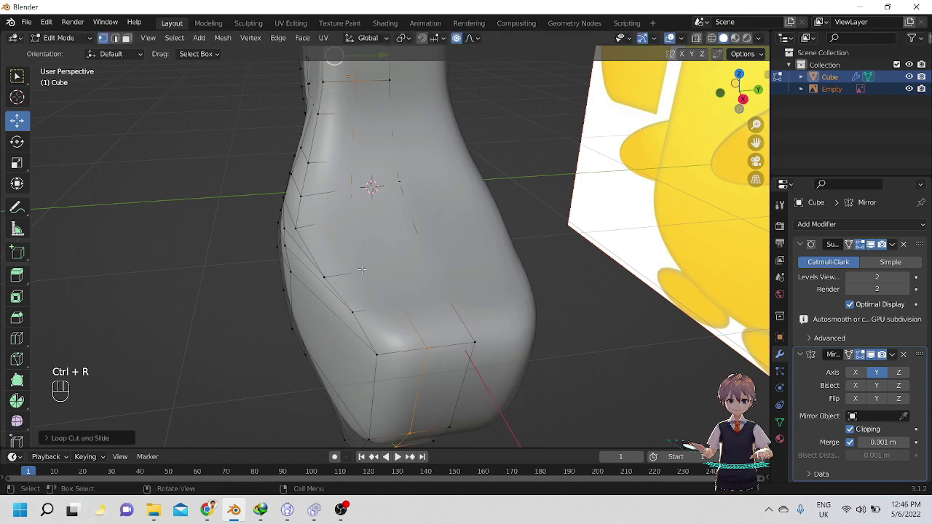
middle_drag(362, 264, 405, 259)
drag(418, 218, 394, 228)
key(ctrl+z)
key(ctrl+z)
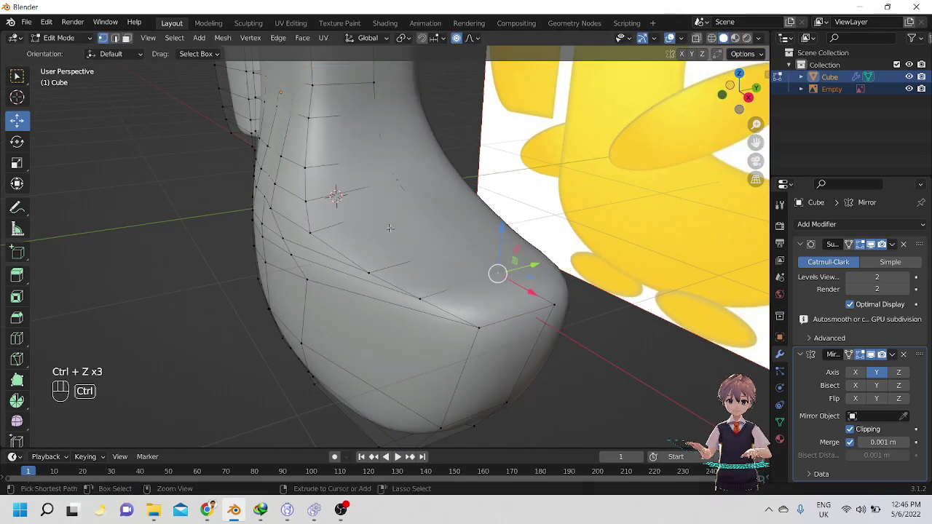
Select the lower side edge of the tail and try to move it down along Z by about 0.015 m.
alt+middle_drag(437, 240, 402, 286)
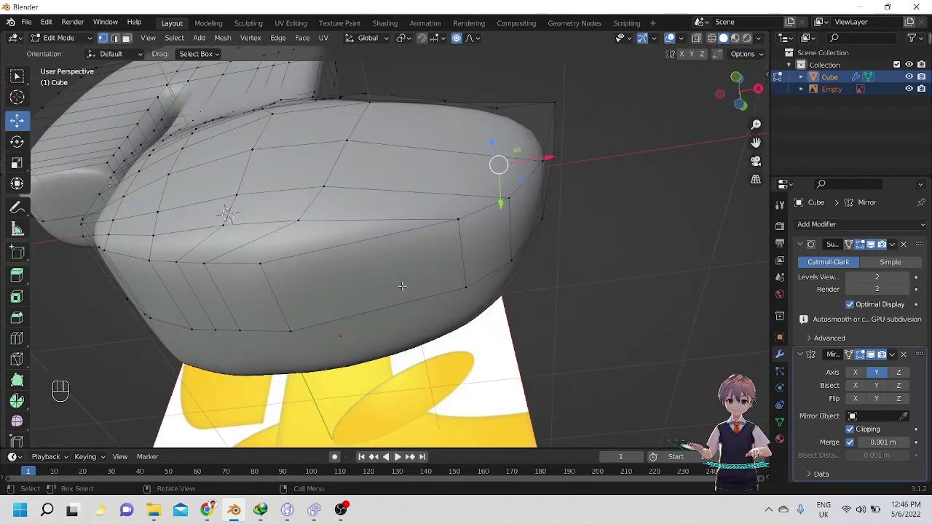
shift+click(458, 293)
alt+drag(445, 290, 448, 237)
alt+shift+drag(450, 314, 449, 276)
drag(386, 251, 385, 256)
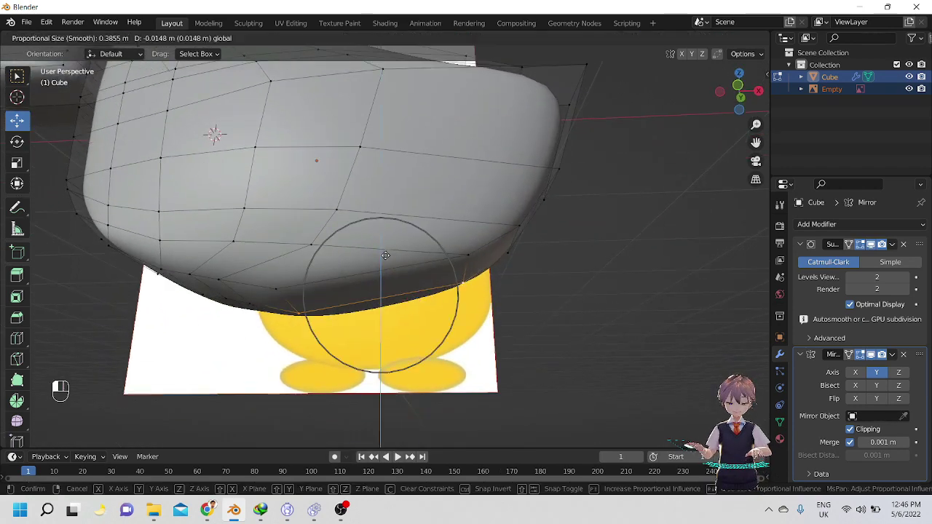
click(386, 257)
middle_drag(386, 256, 350, 293)
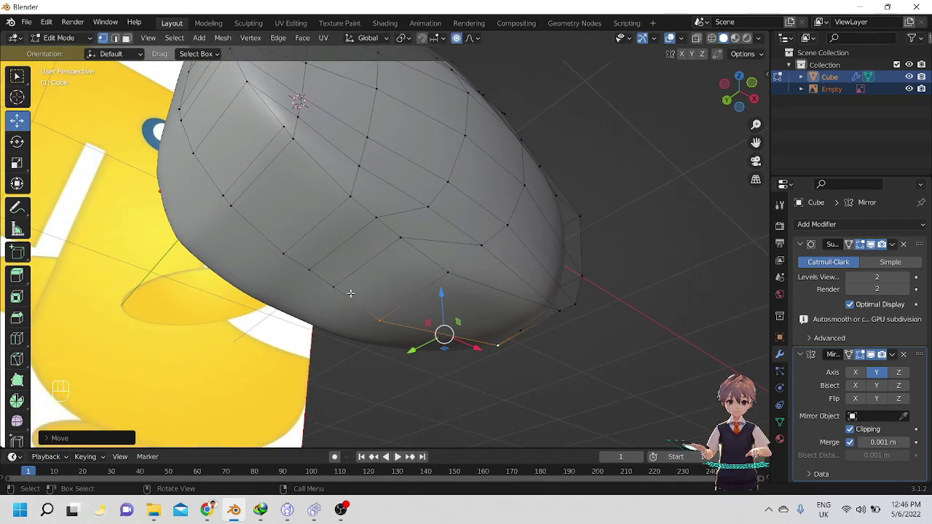
Try to reposition single vertices along the tail's lower rim to even out their spacing.
click(312, 275)
mouse_move(310, 127)
alt+mouse_down()
mouse_move(252, 148)
mouse_move(313, 110)
alt+mouse_up()
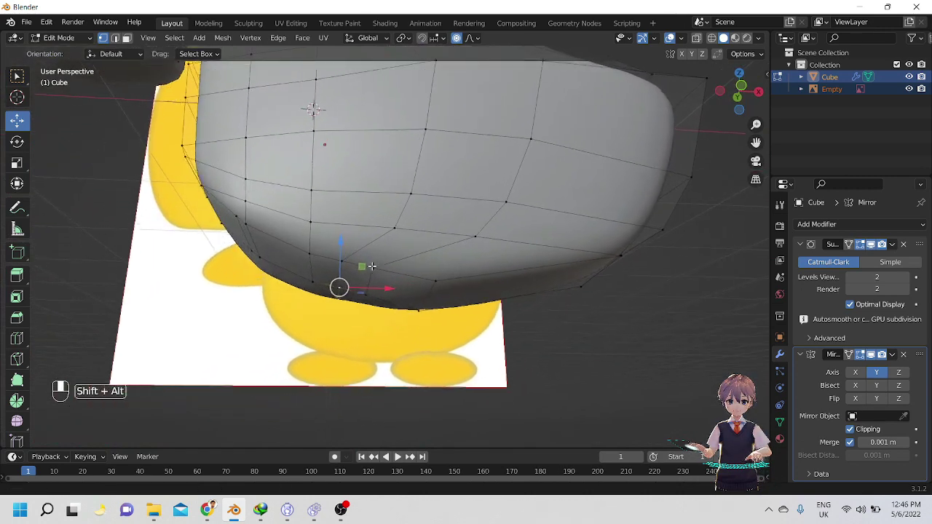
key(ctrl+z)
drag(349, 260, 369, 263)
click(366, 299)
click(314, 284)
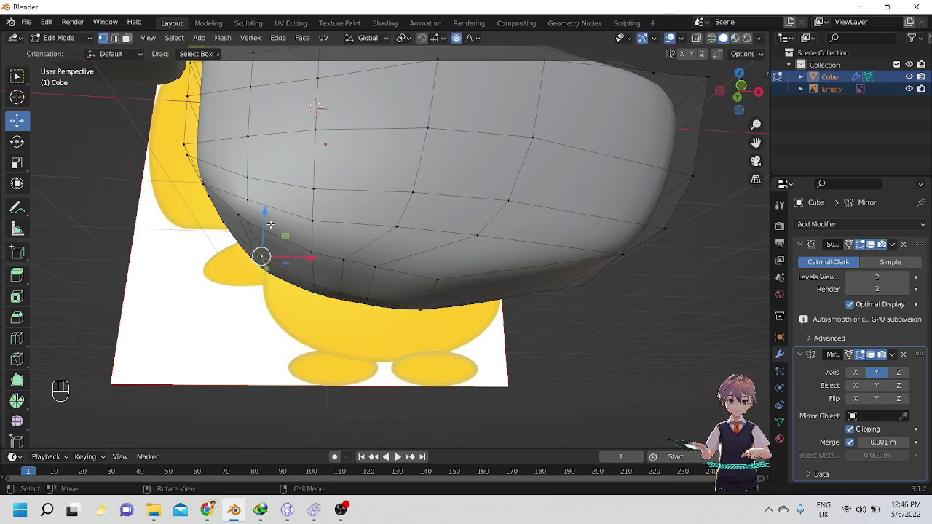
drag(270, 216, 270, 217)
click(253, 251)
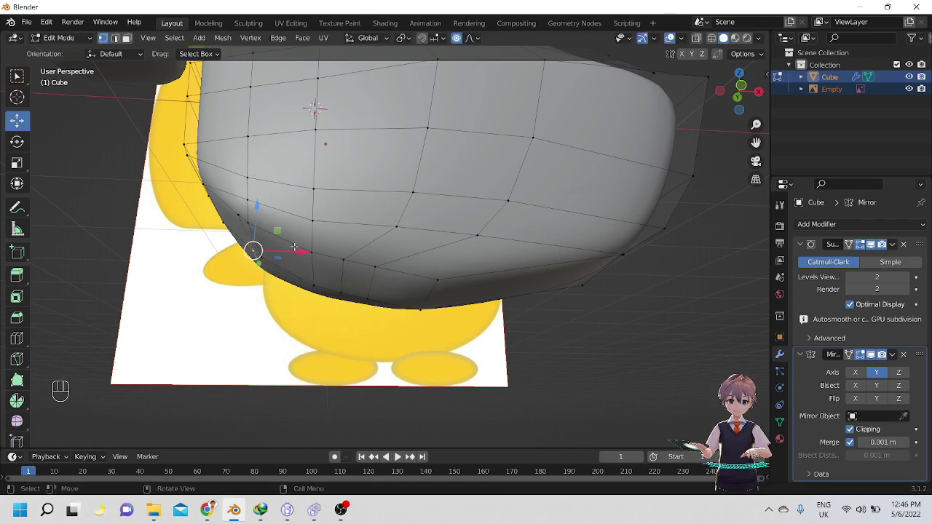
drag(295, 247, 372, 189)
Undo the moves of the tail's lower rim vertices and of its lower side edge.
alt+middle_drag(372, 189, 229, 243)
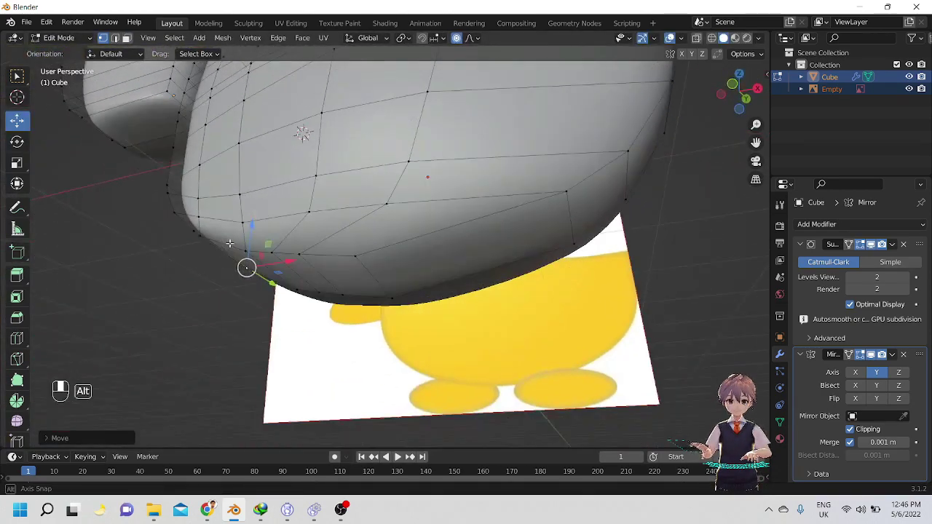
key(ctrl+z)
key(ctrl+z)
key(ctrl+z)
key(ctrl+z)
key(ctrl+z)
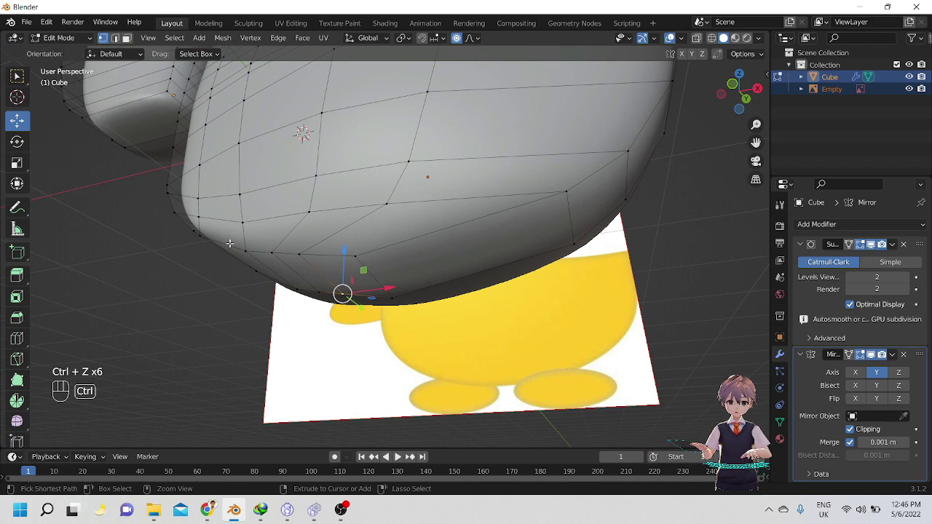
key(ctrl+z)
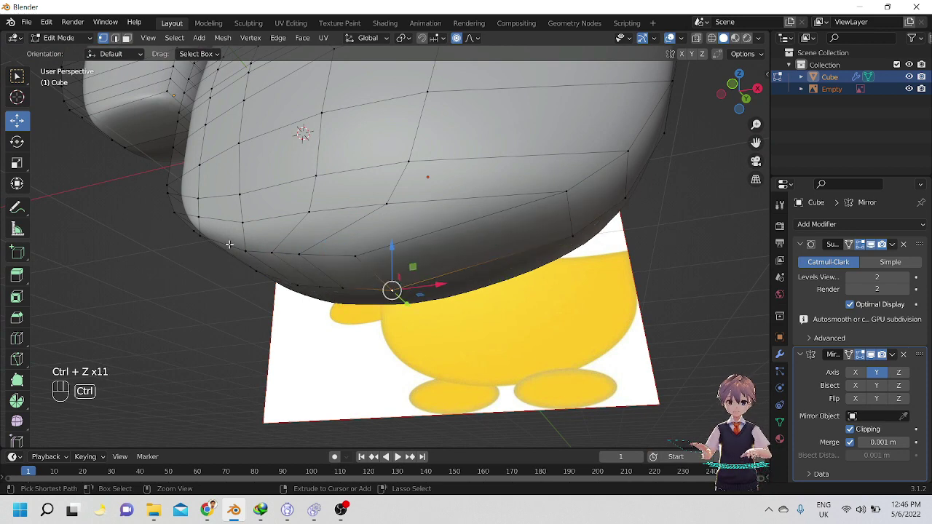
Pull two neighbouring vertices on the tail's side outward along Y, the upper one by about 0.018 m.
middle_drag(229, 244, 316, 328)
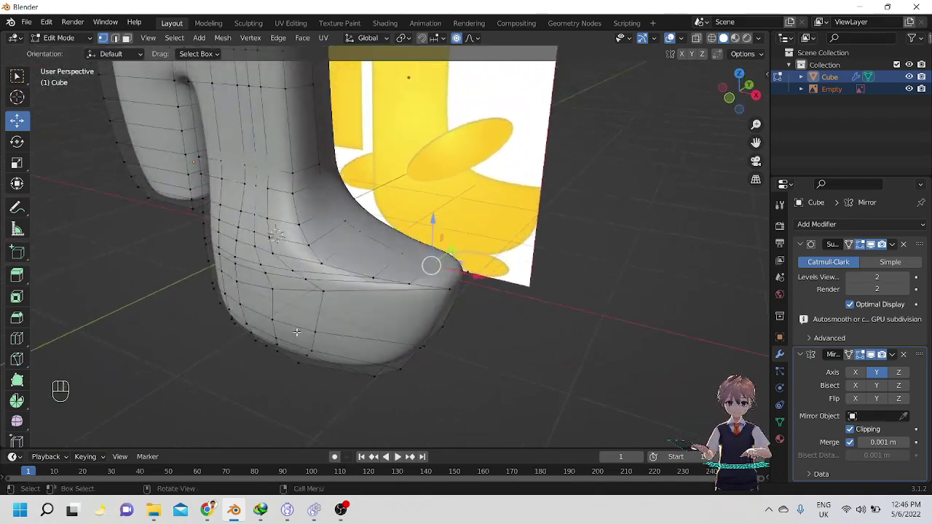
scroll(320, 306, up, 2)
alt+shift+middle_drag(328, 284, 344, 296)
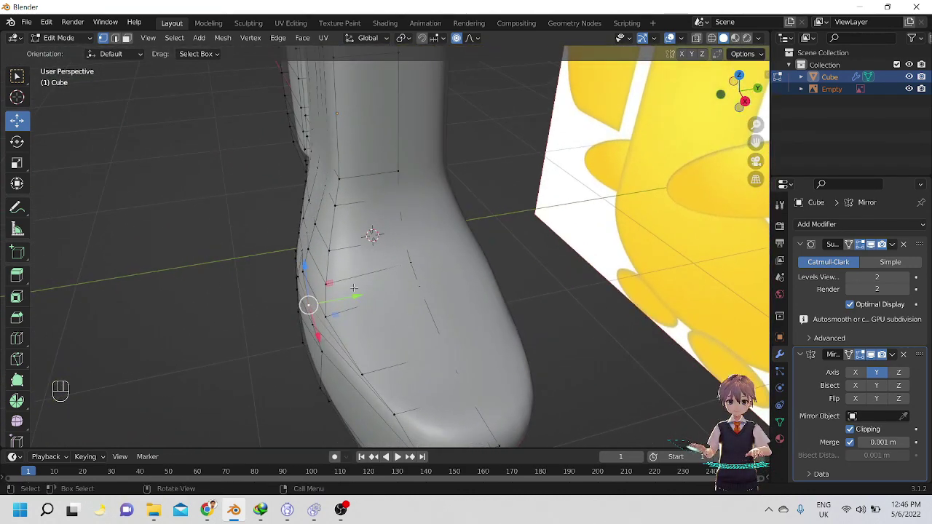
key(g)
scroll(345, 296, down, 3)
click(321, 310)
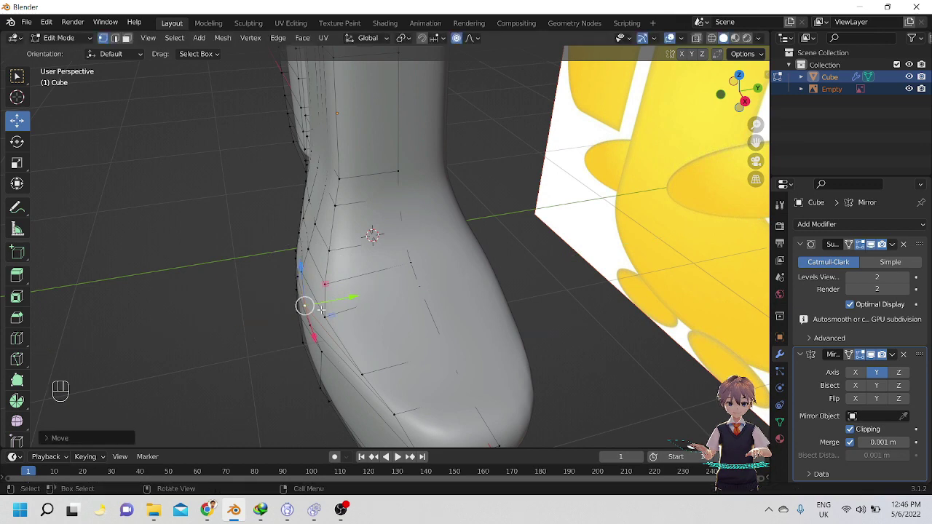
click(301, 273)
key(g)
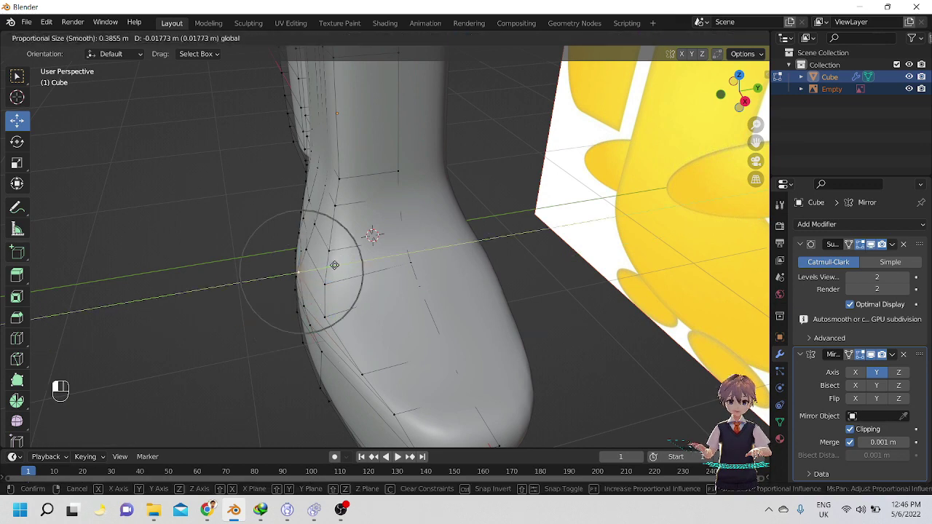
drag(335, 265, 335, 265)
Move a vertex on the upper part of the tail's side slightly outward along Y.
alt+middle_drag(335, 265, 437, 320)
scroll(531, 243, up, 2)
click(473, 284)
key(g)
key(y)
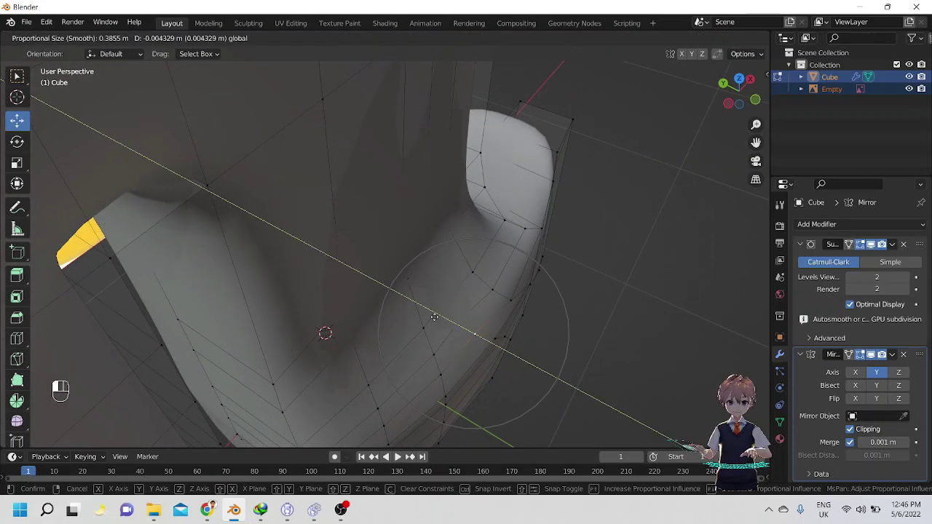
click(435, 319)
alt+middle_drag(437, 321, 445, 302)
drag(443, 301, 441, 301)
Pull the vertex at the upper rim near the tail's base outward along Y by about 0.019 m.
click(465, 302)
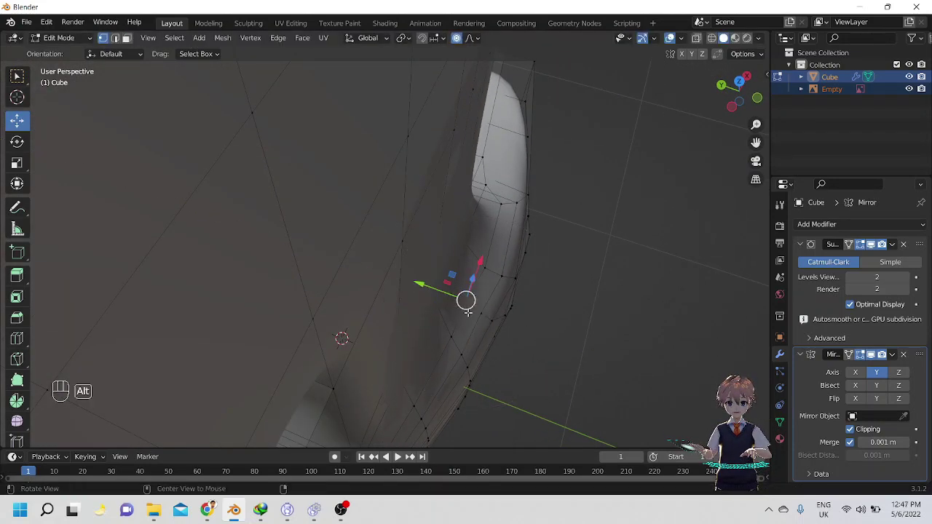
alt+middle_drag(461, 311, 429, 251)
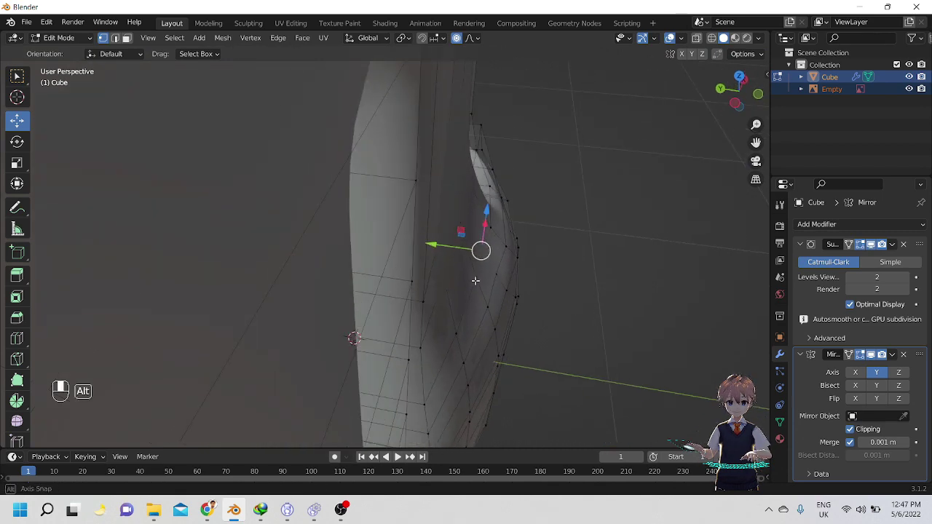
click(428, 251)
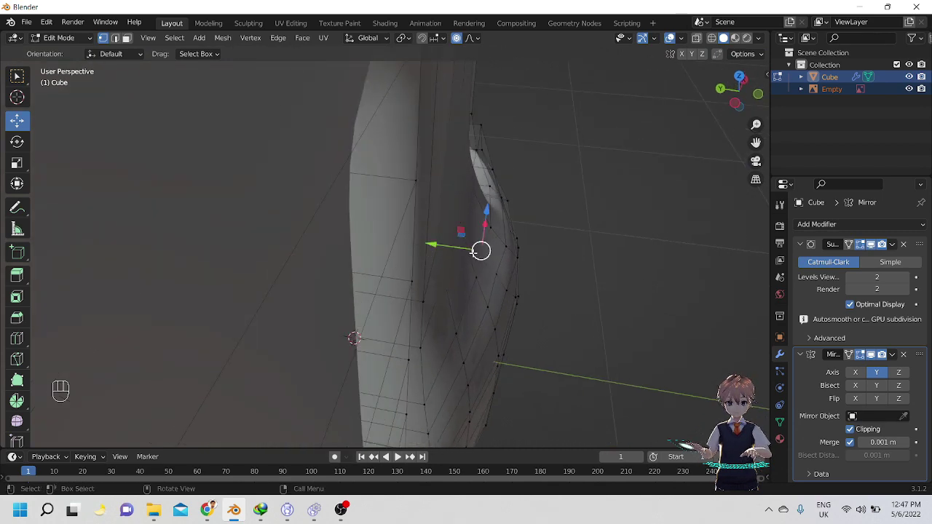
drag(432, 246, 439, 247)
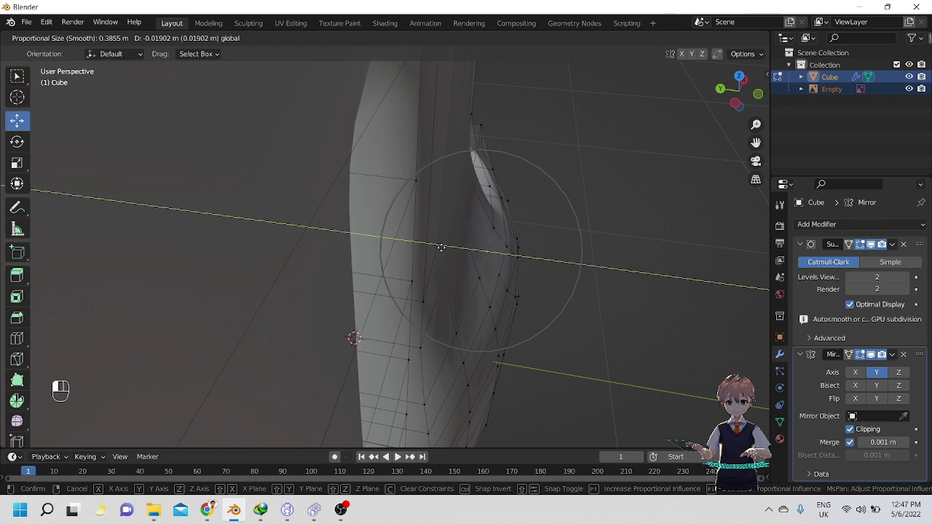
drag(441, 248, 440, 227)
Move the vertex where the body meets the tail outward along Y by about 0.016 m, with a proportional size of 0.5645 m.
click(416, 202)
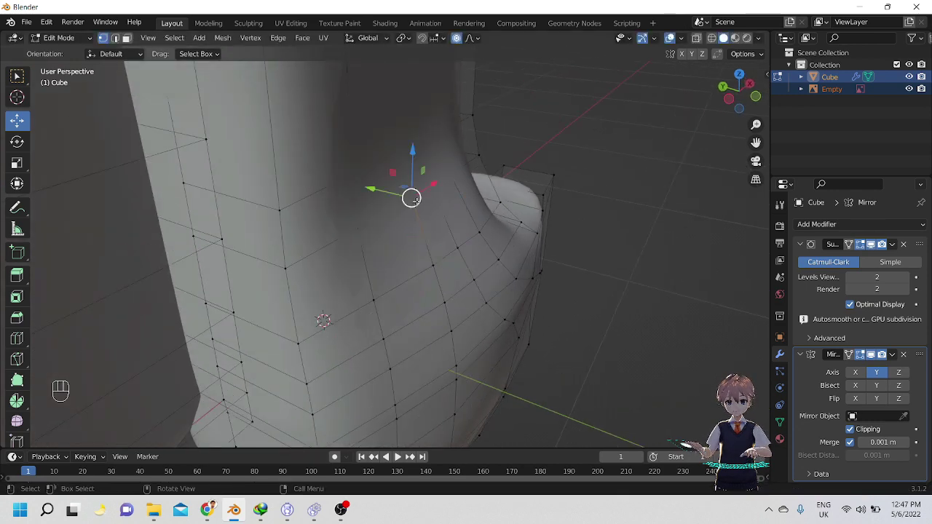
shift+middle_drag(411, 198, 443, 273)
key(g)
key(y)
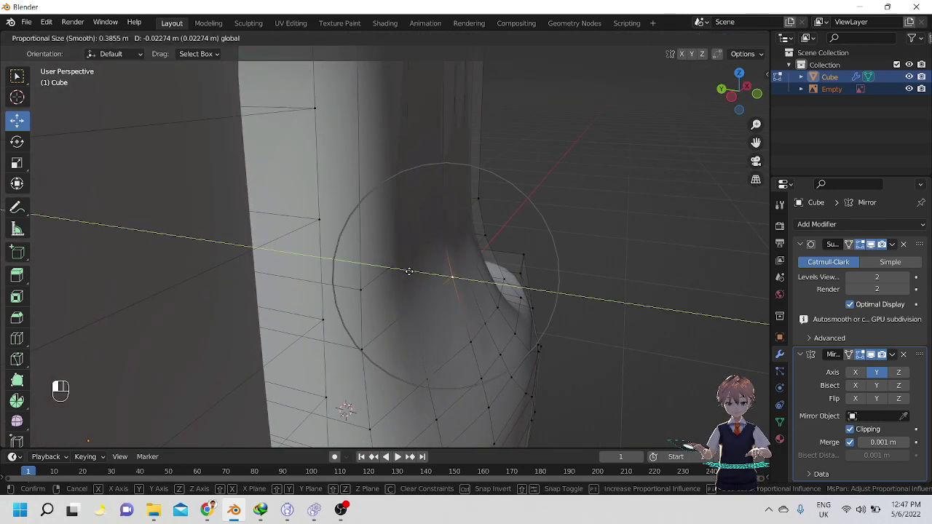
scroll(407, 270, down, 4)
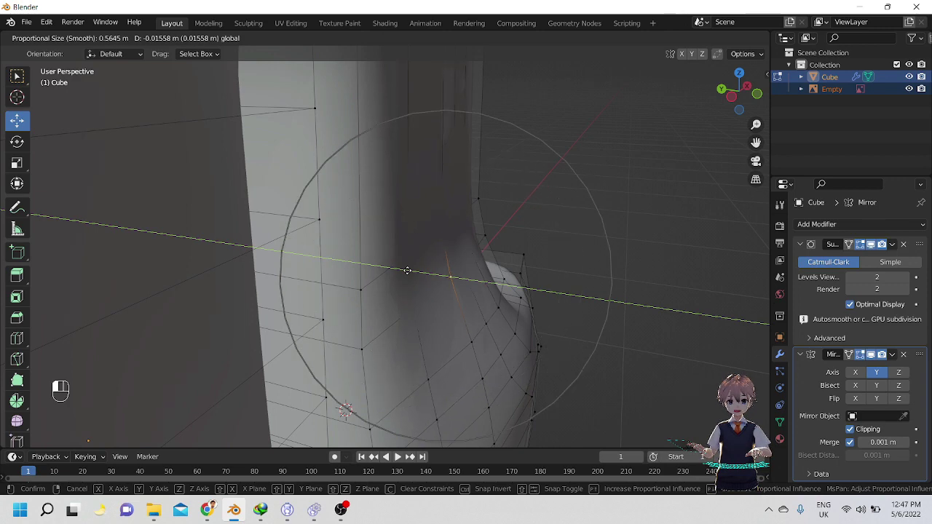
click(408, 271)
Nudge three more vertices on the body's side above the tail outward along Y.
shift+middle_drag(412, 248, 432, 265)
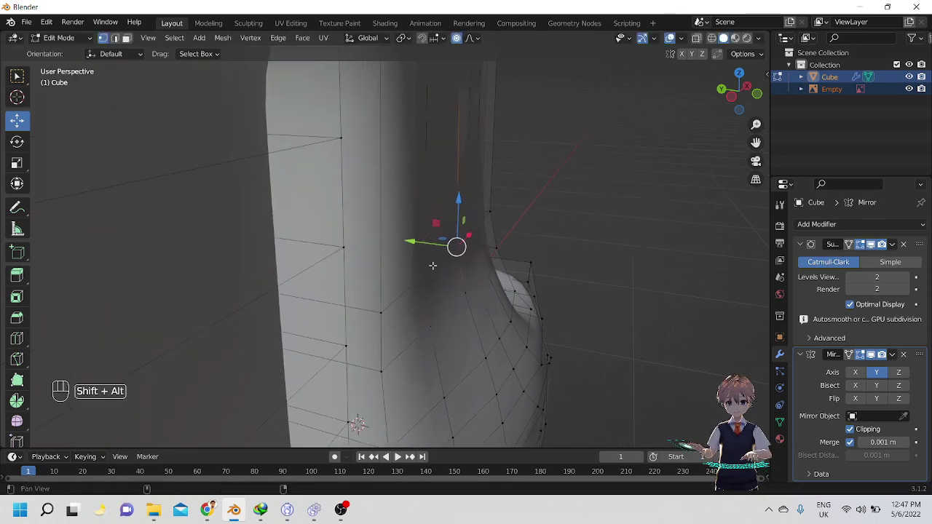
drag(419, 240, 424, 245)
click(423, 275)
drag(393, 272, 398, 277)
click(437, 323)
drag(397, 317, 403, 315)
Select a patch of vertices on the upper body's side, try to move it outward along Y, and undo the move.
alt+drag(477, 285, 469, 364)
scroll(466, 357, down, 4)
alt+drag(393, 306, 480, 291)
scroll(480, 292, up, 2)
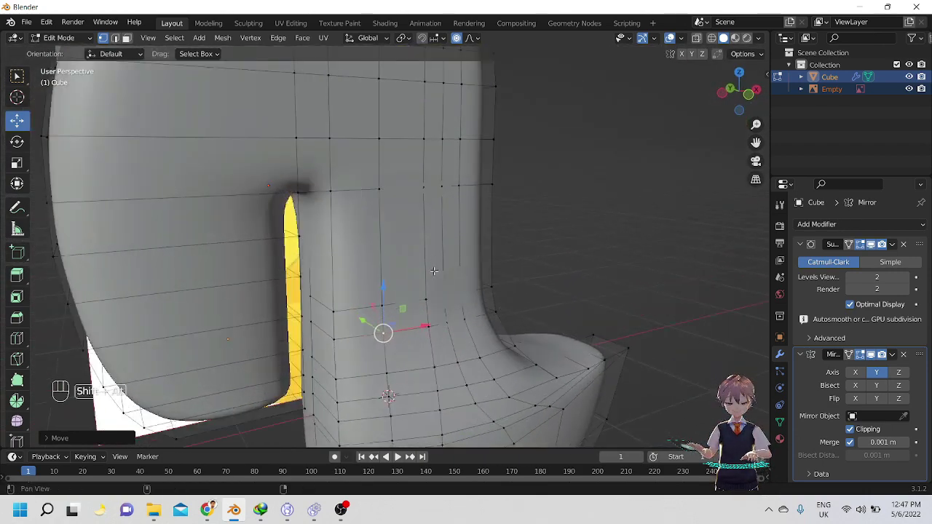
alt+shift+drag(427, 264, 487, 321)
scroll(487, 321, down, 2)
middle_drag(487, 320, 501, 314)
middle_drag(469, 249, 433, 259)
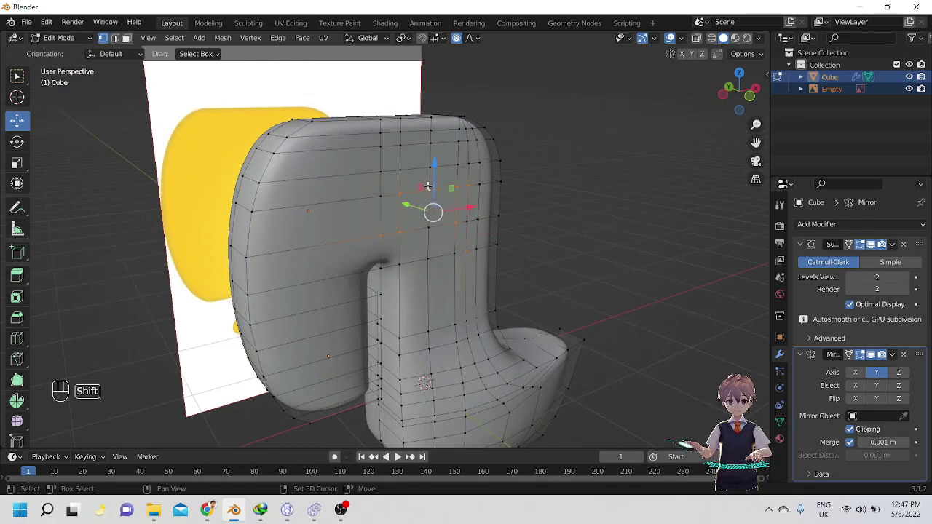
key(alt+shift)
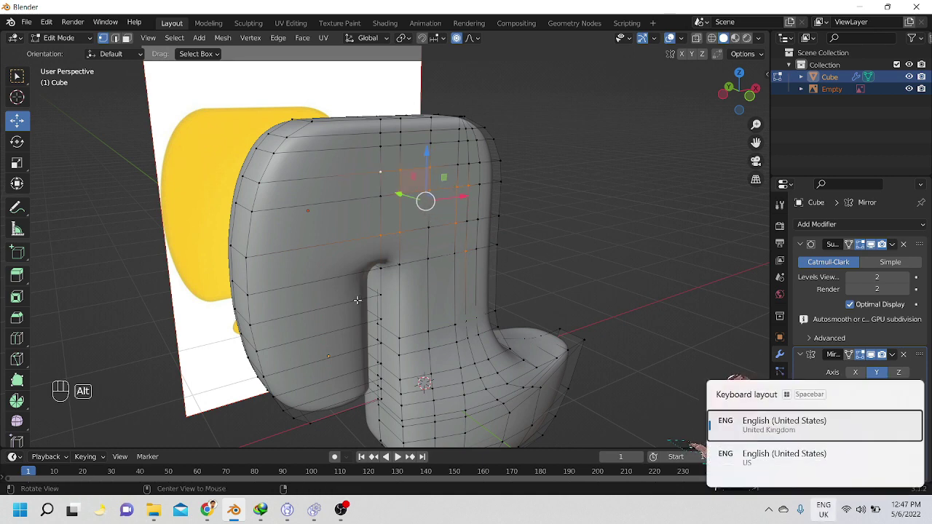
alt+drag(368, 257, 401, 270)
drag(408, 200, 409, 198)
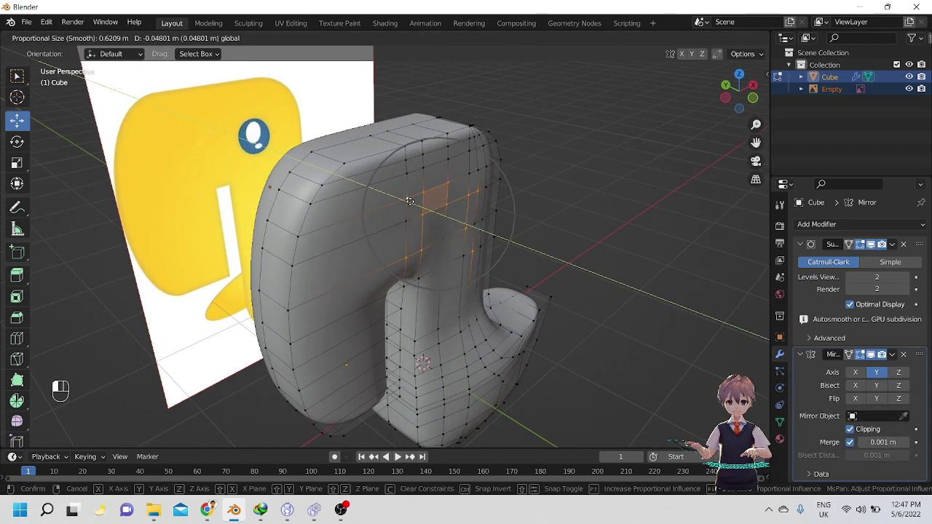
click(415, 219)
key(ctrl+z)
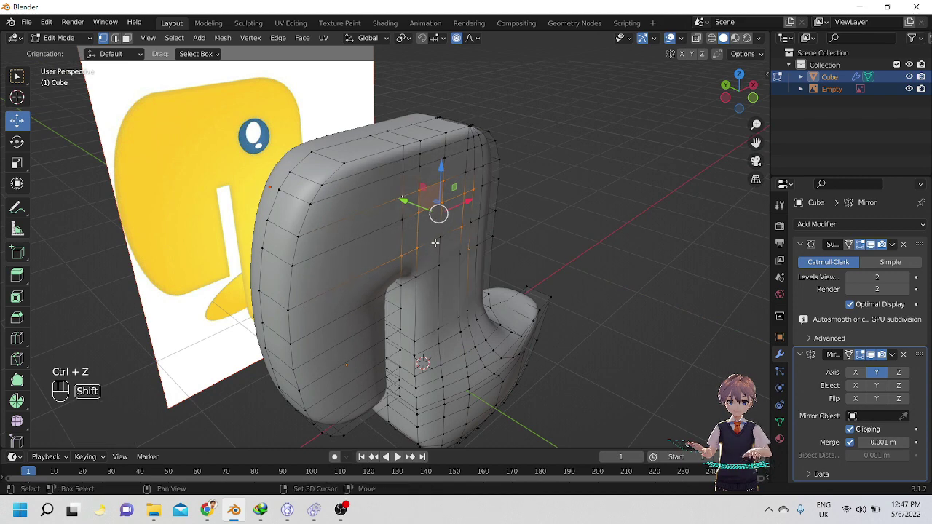
Extend the upper body selection by two vertices, try moving it along Y with a proportional size of 0.683 m, and undo that.
shift+click(440, 239)
shift+click(458, 252)
middle_drag(449, 263, 435, 268)
drag(408, 212, 411, 214)
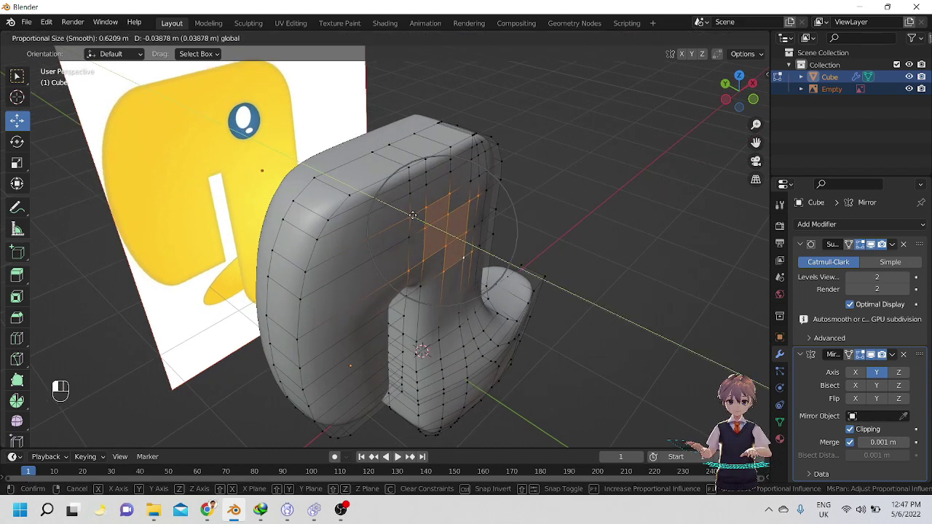
scroll(413, 216, down, 3)
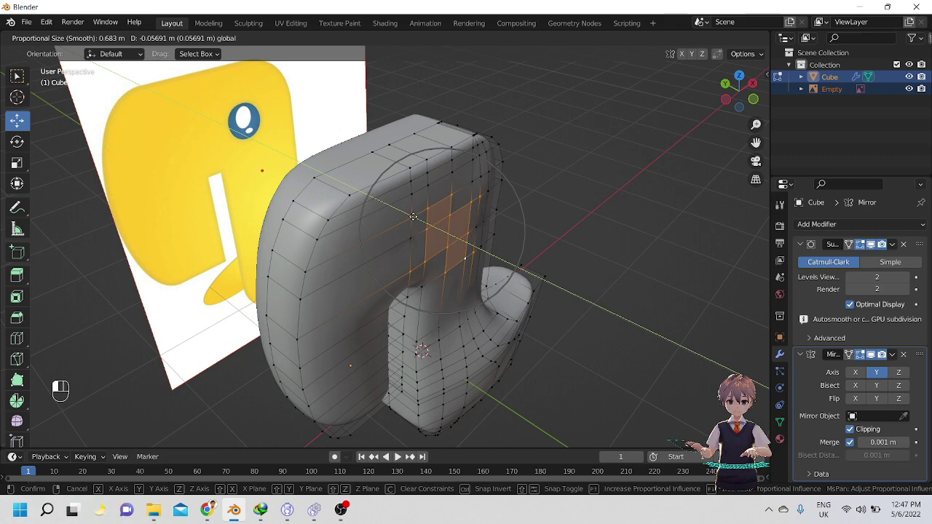
click(413, 216)
middle_drag(413, 216, 397, 308)
key(ctrl+z)
key(ctrl+z)
Add three evenly spaced vertical loop cuts through the wide faces on the side of the head.
key(Tab)
key(Tab)
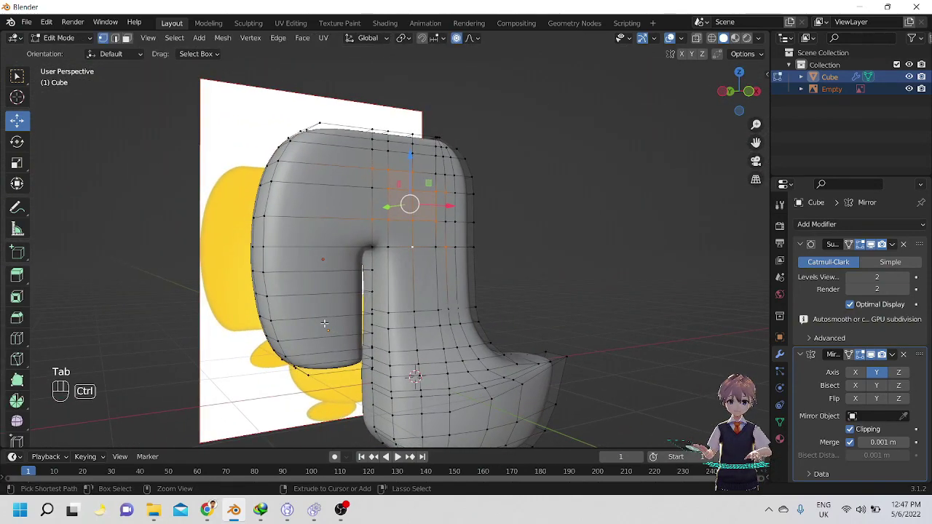
key(ctrl+r)
scroll(323, 313, up, 2)
click(323, 309)
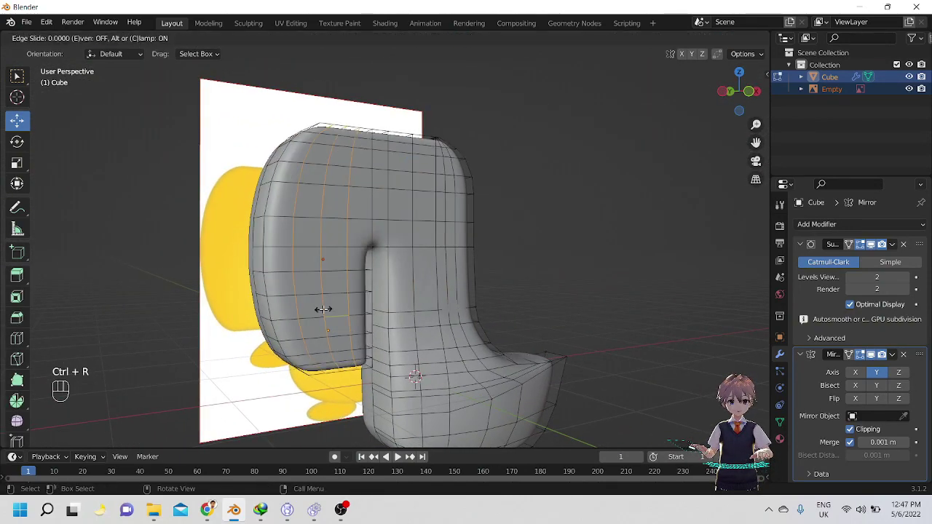
click(323, 310)
middle_drag(326, 316, 361, 311)
scroll(374, 354, up, 2)
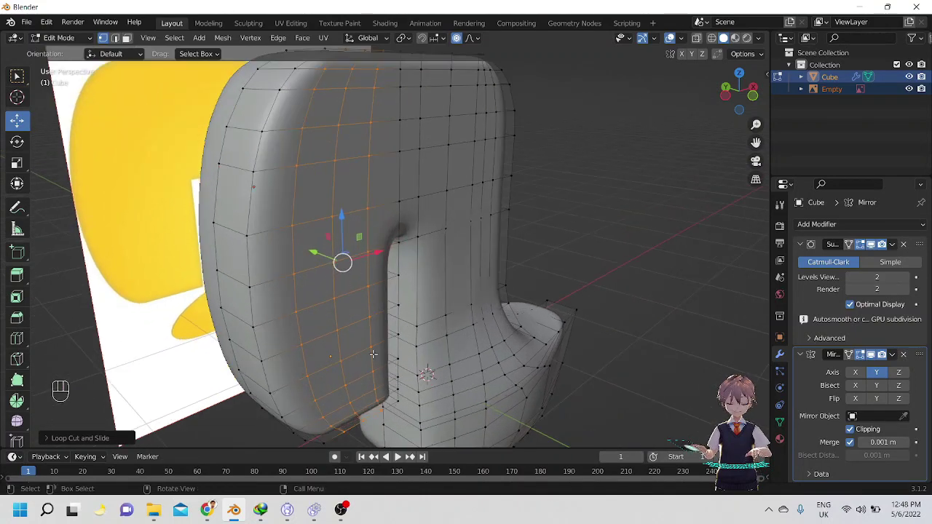
Select the vertex on the head's lower side beside the slot and nudge it slightly outward along Y.
middle_drag(374, 354, 401, 342)
shift+middle_drag(401, 383, 386, 321)
click(387, 330)
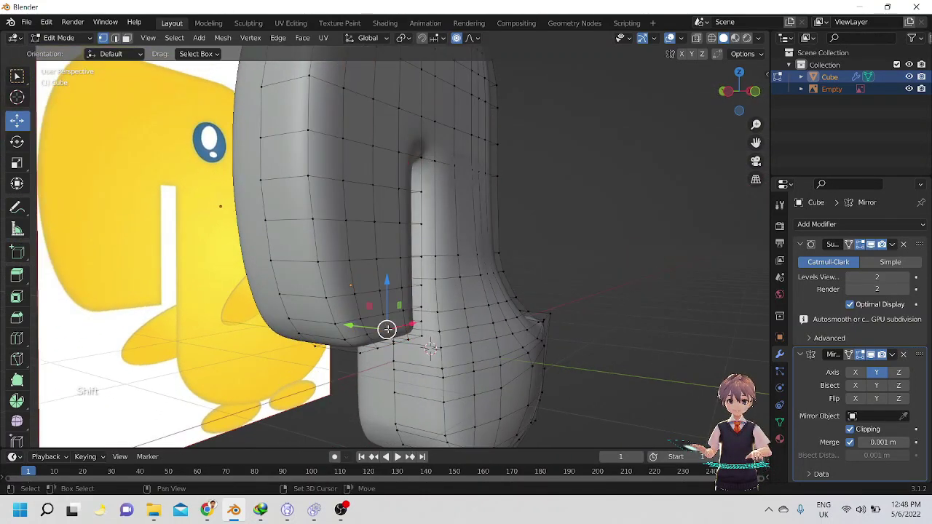
middle_drag(368, 359, 393, 341)
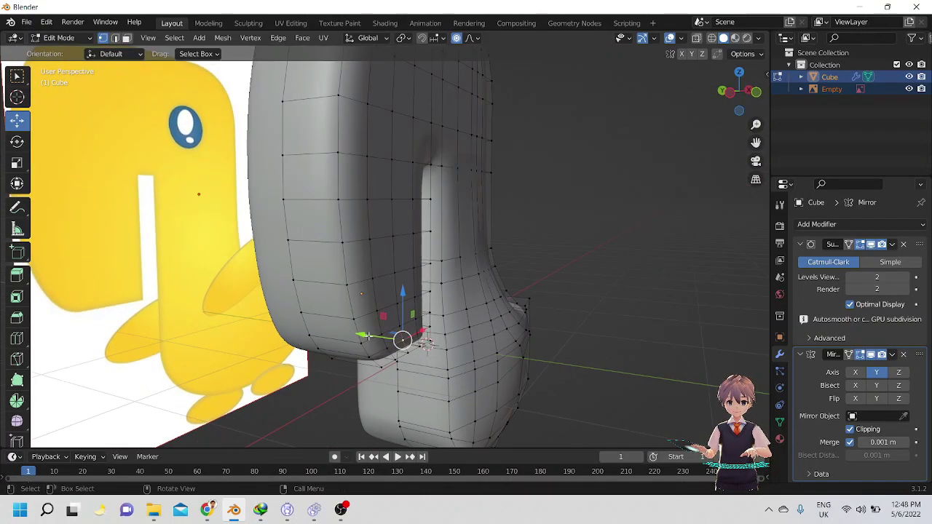
key(g)
click(403, 322)
click(404, 325)
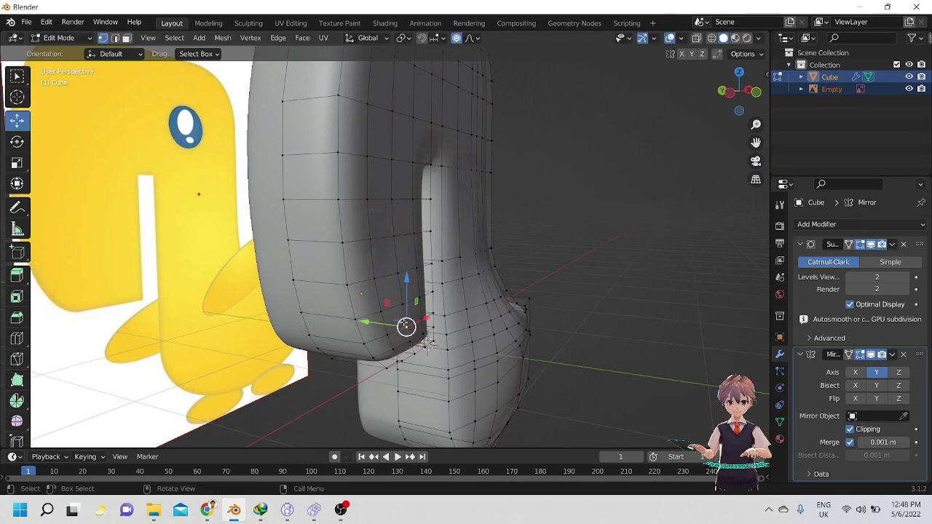
Pull the next vertices going up the head's lower side, next to the slot, outward along Y.
drag(362, 324, 371, 299)
click(402, 305)
click(400, 273)
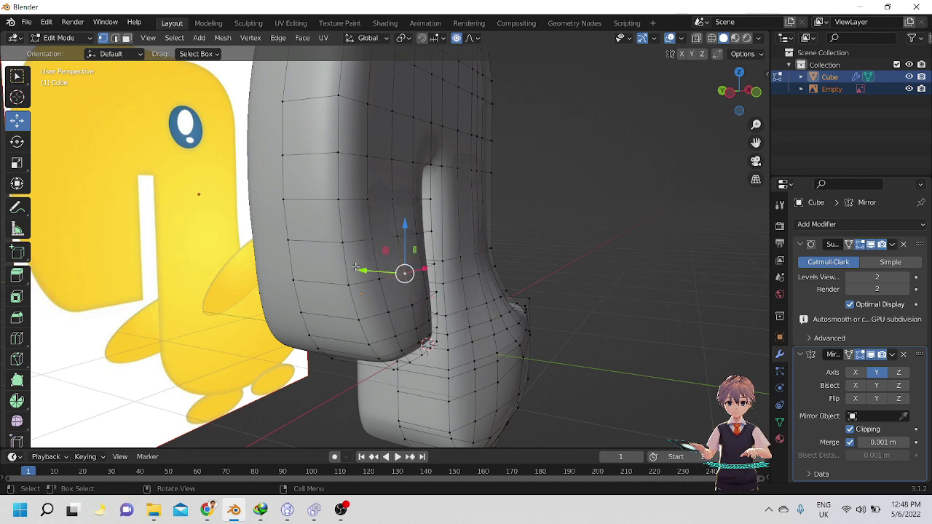
drag(360, 267, 399, 244)
middle_drag(399, 245, 412, 272)
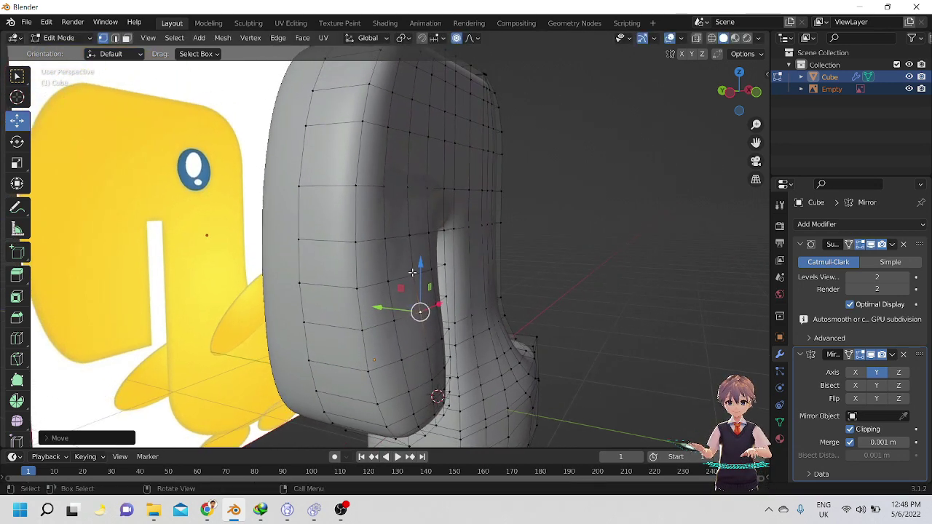
Move three vertices higher up the head's side slightly outward along Y with proportional editing.
drag(381, 279, 386, 276)
click(413, 236)
shift+middle_drag(406, 260, 411, 319)
drag(384, 290, 387, 292)
click(418, 248)
shift+middle_drag(415, 251, 418, 282)
drag(383, 276, 390, 278)
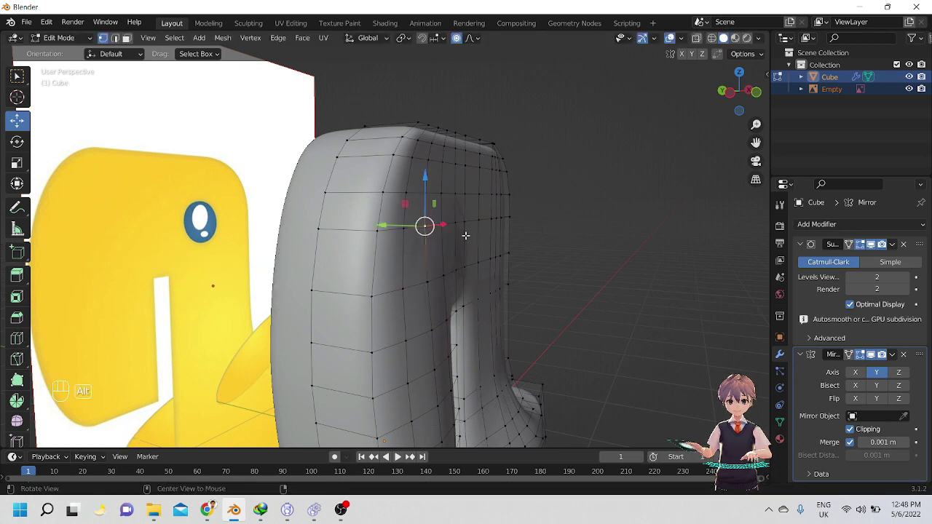
Fine-tune the selected vertex on the upper head's side with small outward moves along Y.
middle_drag(465, 235, 437, 244)
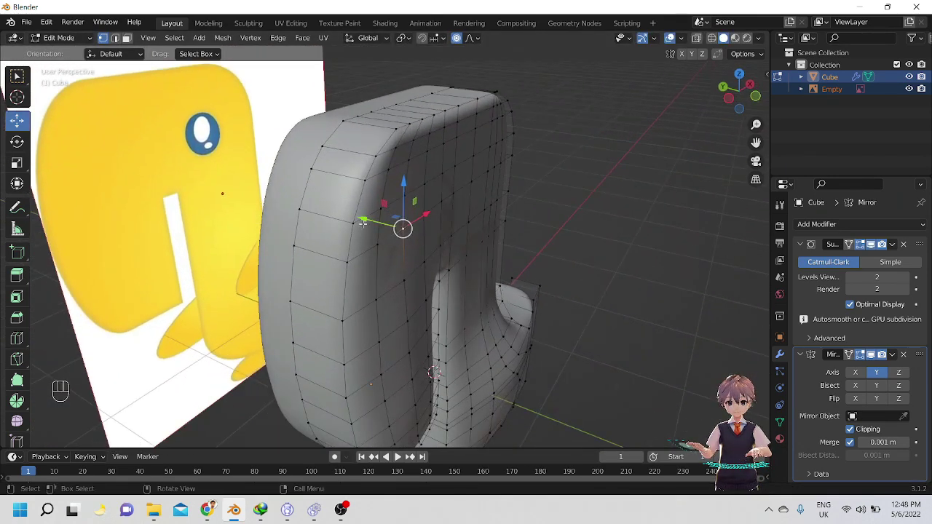
drag(363, 224, 370, 226)
mouse_move(369, 227)
middle_down()
mouse_move(394, 191)
mouse_move(358, 206)
mouse_move(367, 214)
middle_up()
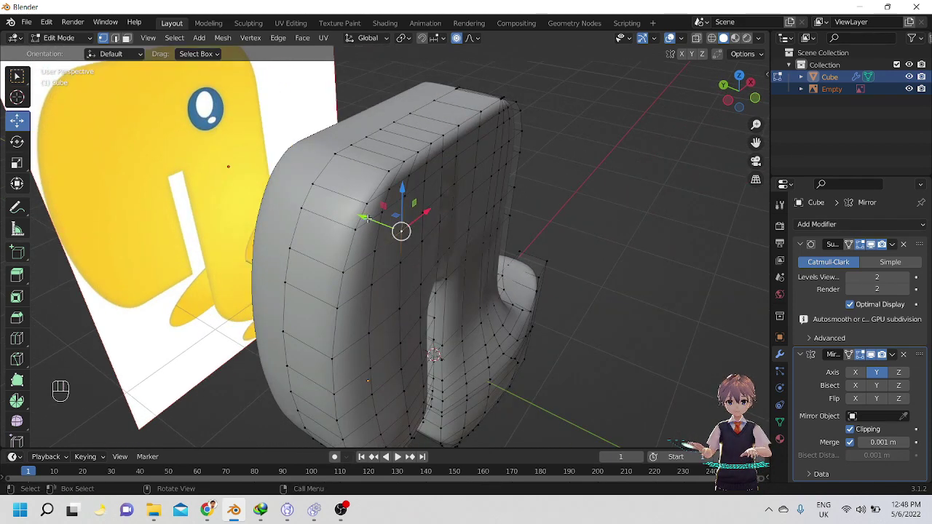
drag(367, 214, 370, 217)
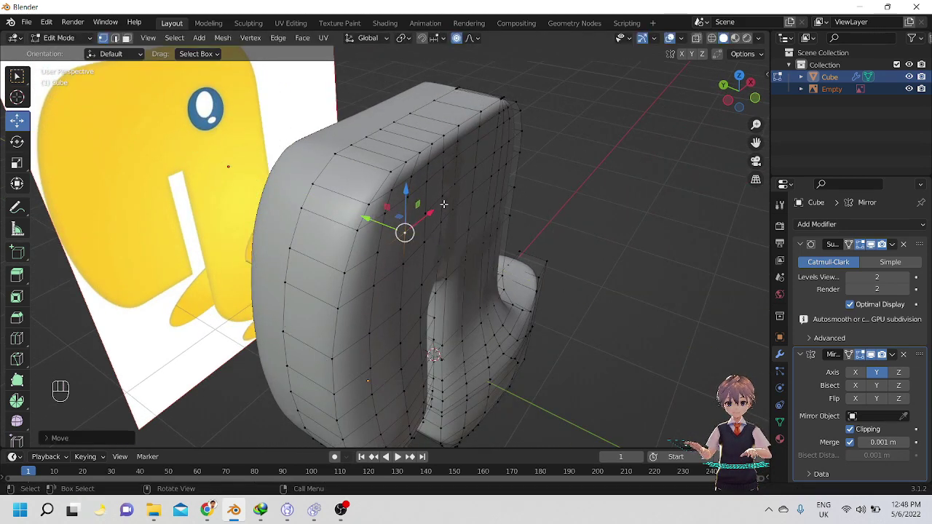
middle_drag(443, 204, 412, 228)
drag(412, 229, 410, 226)
shift+middle_drag(423, 250, 418, 258)
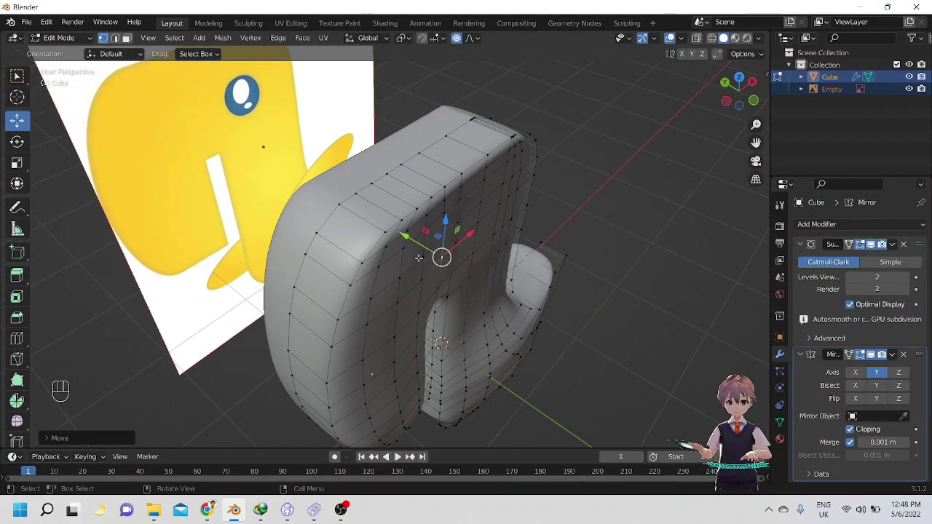
Select further vertices just below the head's top edge and nudge them outward along Y to round the side.
click(423, 257)
drag(390, 239, 393, 242)
alt+shift+drag(464, 251, 438, 263)
click(448, 238)
drag(414, 222, 411, 283)
click(429, 242)
click(424, 259)
click(427, 289)
click(374, 276)
alt+drag(354, 294, 368, 299)
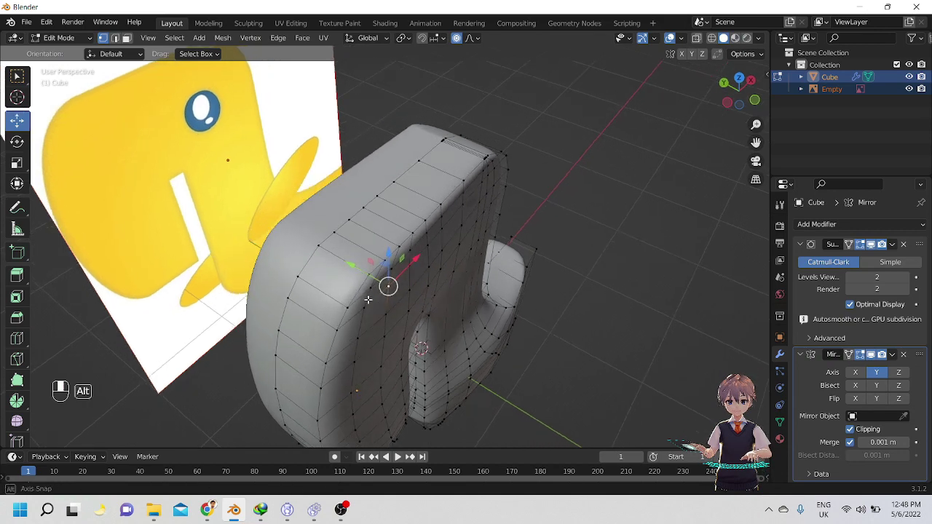
Try to move the vertex near the head's upper front edge along Y and undo the move.
mouse_move(349, 261)
mouse_down()
mouse_move(340, 258)
mouse_move(364, 271)
mouse_up()
click(351, 262)
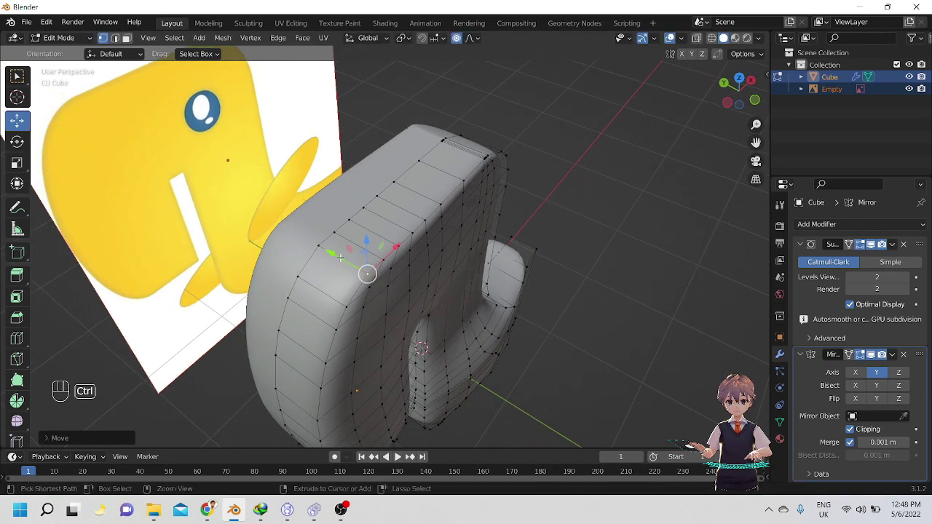
key(ctrl+z)
Nudge the selected vertex on the head's side slightly outward along Y while viewing the mesh from behind.
alt+middle_drag(367, 274, 284, 228)
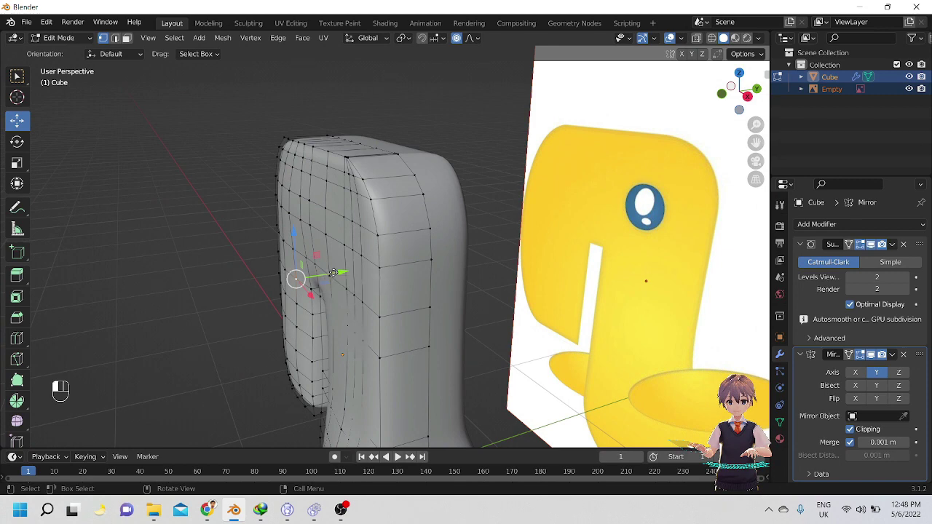
drag(332, 272, 327, 272)
mouse_move(321, 291)
alt+shift+mouse_down()
mouse_move(326, 279)
mouse_move(334, 301)
alt+shift+mouse_up()
click(301, 315)
Switch to Object Mode and turn off the Subdivision modifier's viewport display.
alt+shift+middle_drag(334, 301, 544, 343)
alt+shift+drag(544, 343, 538, 284)
alt+drag(537, 285, 453, 284)
key(Tab)
scroll(416, 284, down, 4)
alt+middle_drag(451, 282, 515, 345)
alt+drag(516, 345, 501, 337)
click(872, 244)
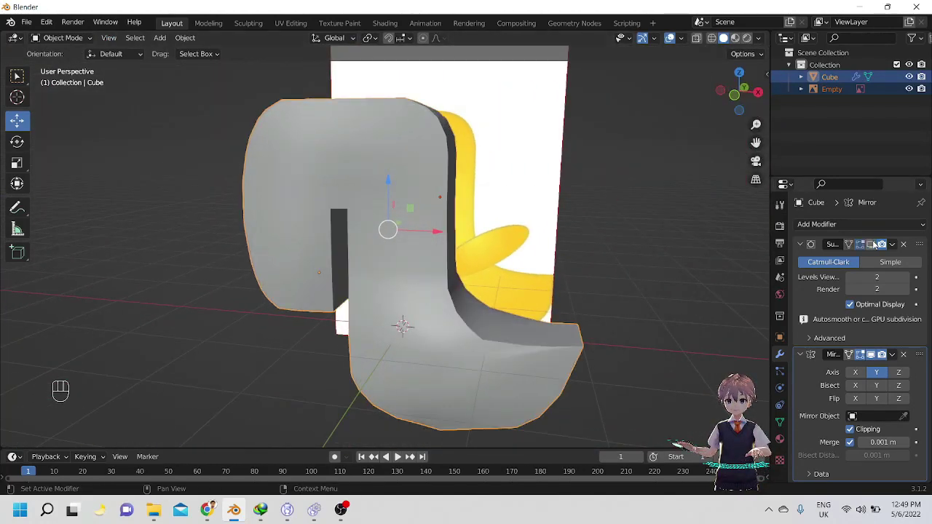
click(872, 245)
click(873, 245)
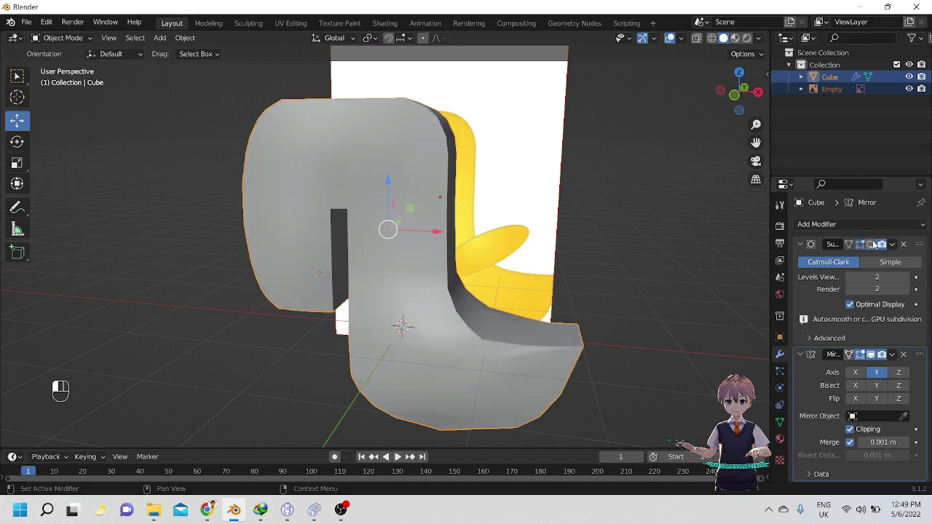
middle_drag(699, 262, 543, 336)
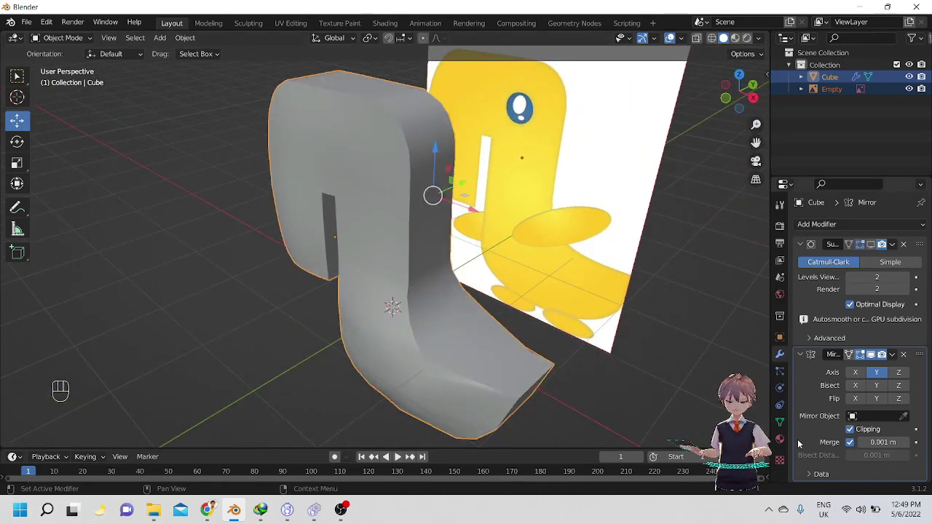
Set the mesh's Auto Smooth angle to 180°, keeping Auto Smooth enabled.
click(780, 423)
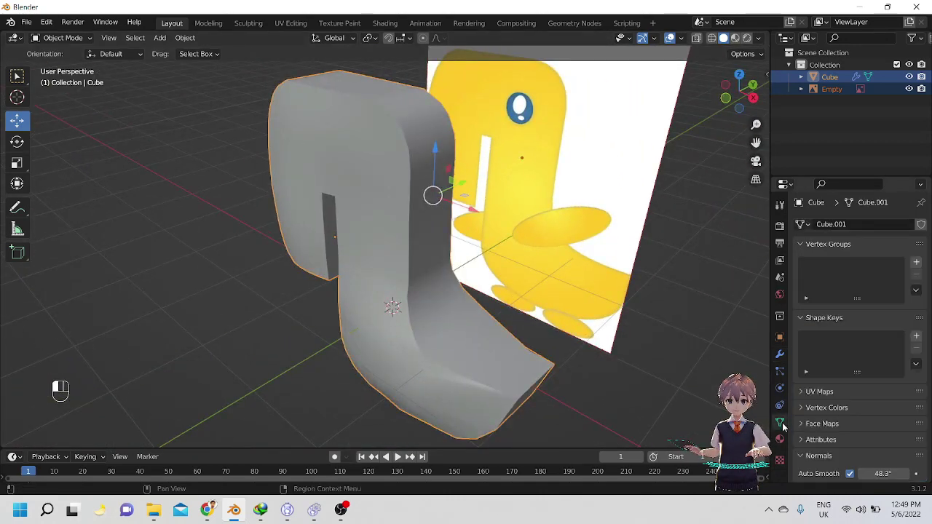
click(850, 474)
click(850, 474)
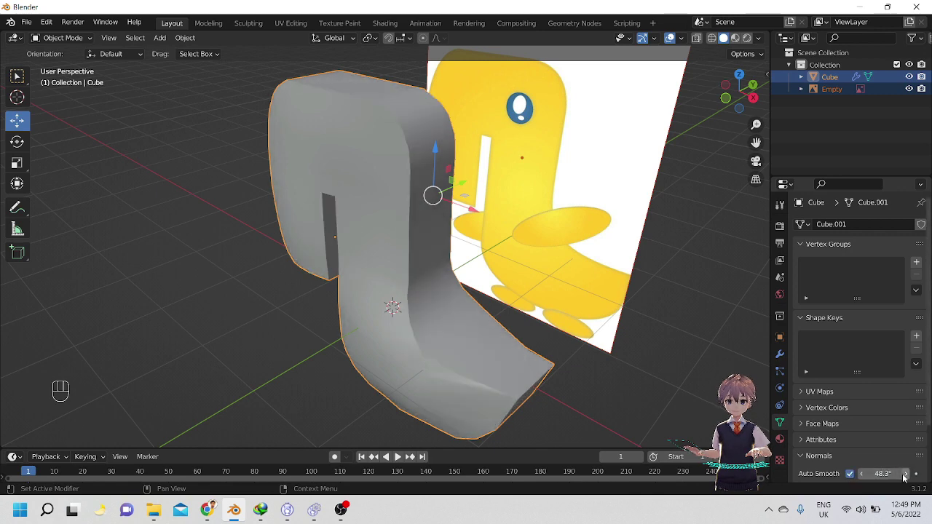
drag(884, 474, 919, 475)
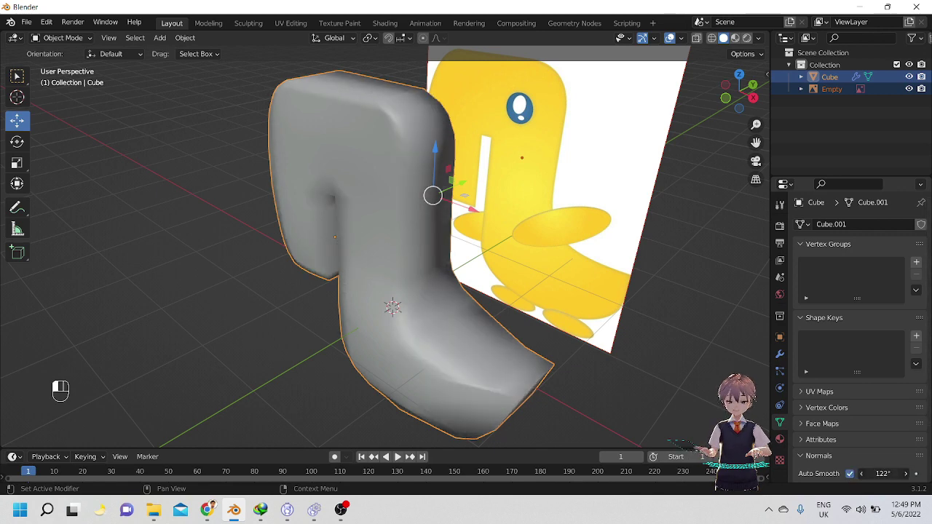
Return to Edit Mode and adjust the height of a vertex on the tail's upper side along Z.
alt+middle_drag(483, 350, 405, 329)
key(Tab)
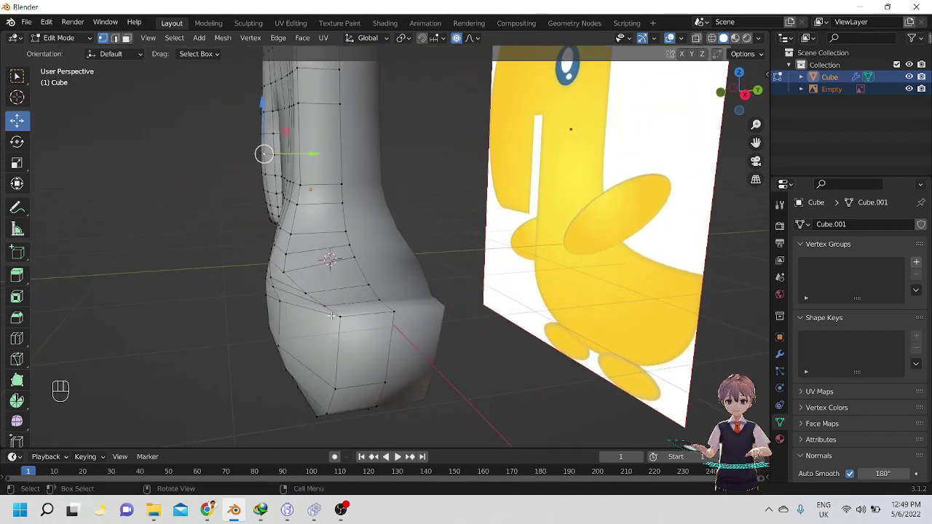
alt+middle_drag(340, 316, 335, 358)
drag(335, 358, 420, 343)
alt+middle_drag(419, 343, 475, 342)
click(473, 301)
alt+middle_drag(468, 303, 461, 260)
drag(465, 247, 463, 247)
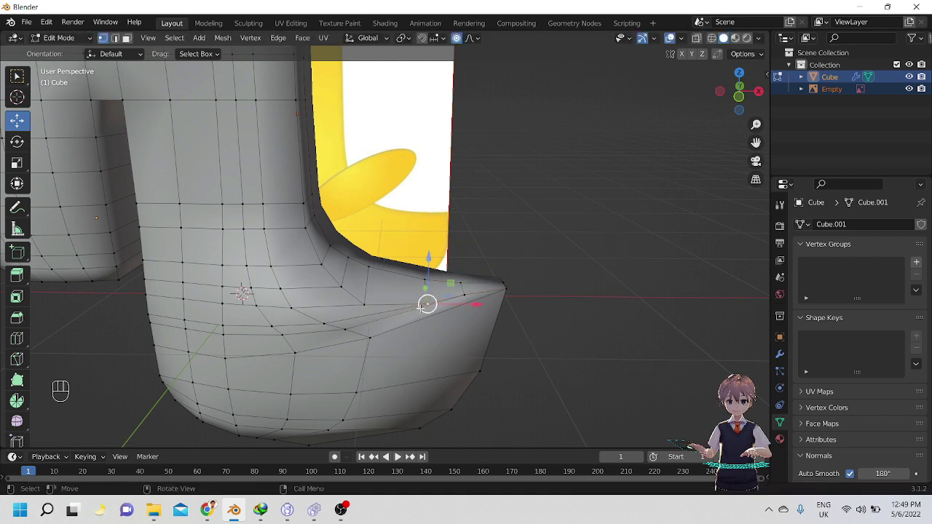
alt+drag(428, 275, 421, 230)
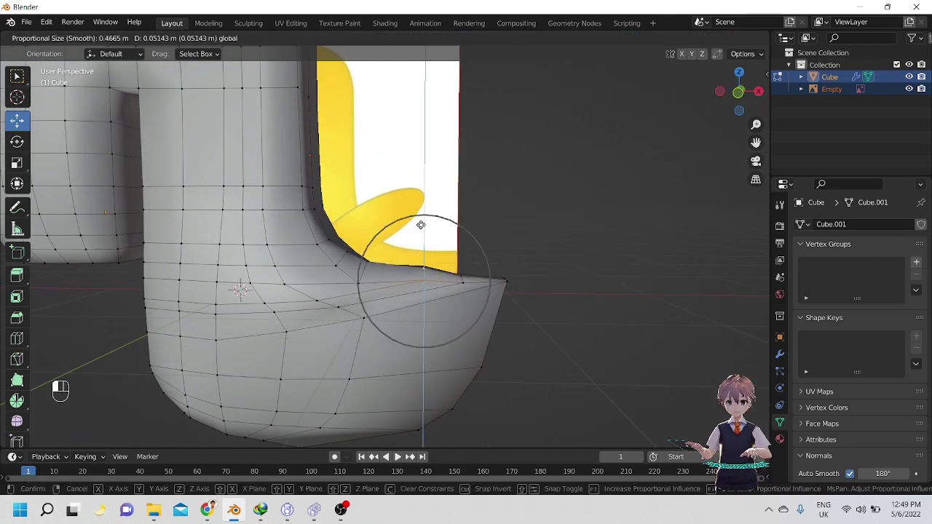
drag(420, 228, 421, 230)
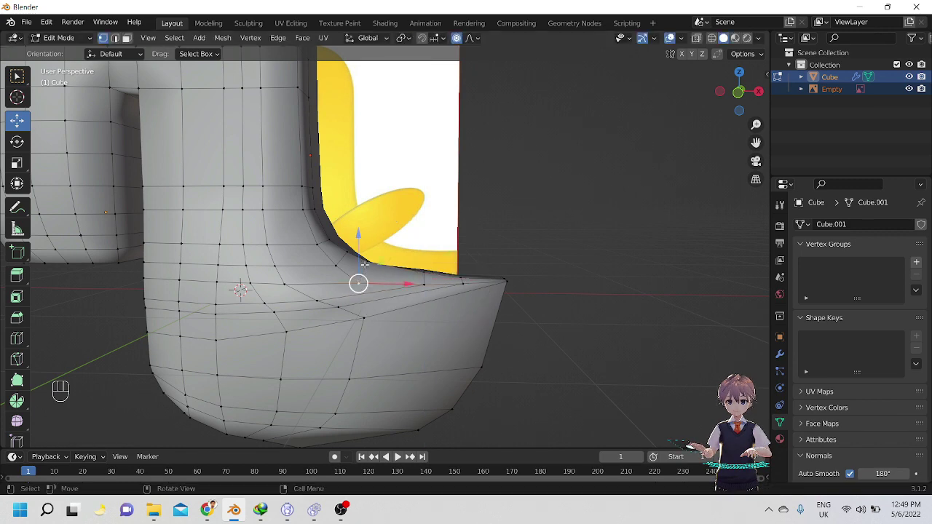
Raise the vertex where the tail meets the back along Z and check its height in front view.
drag(366, 248, 364, 223)
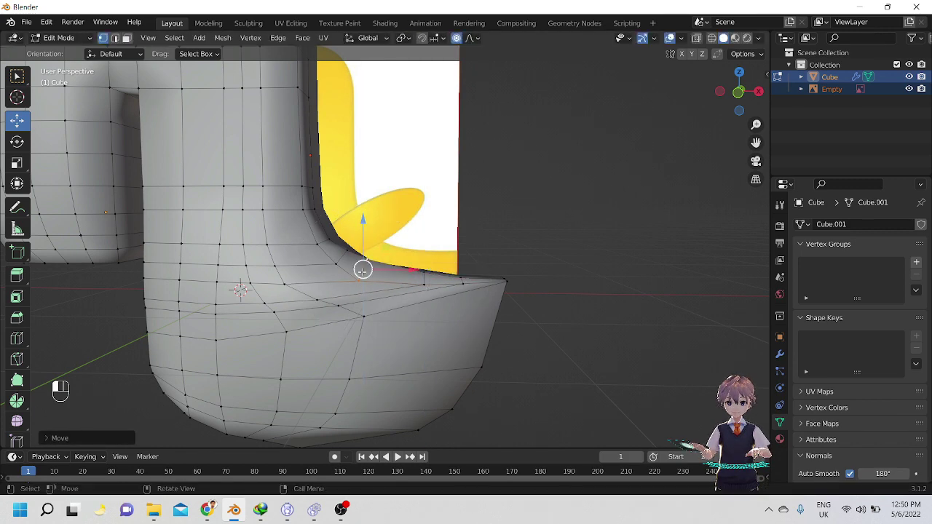
alt+middle_drag(363, 269, 410, 308)
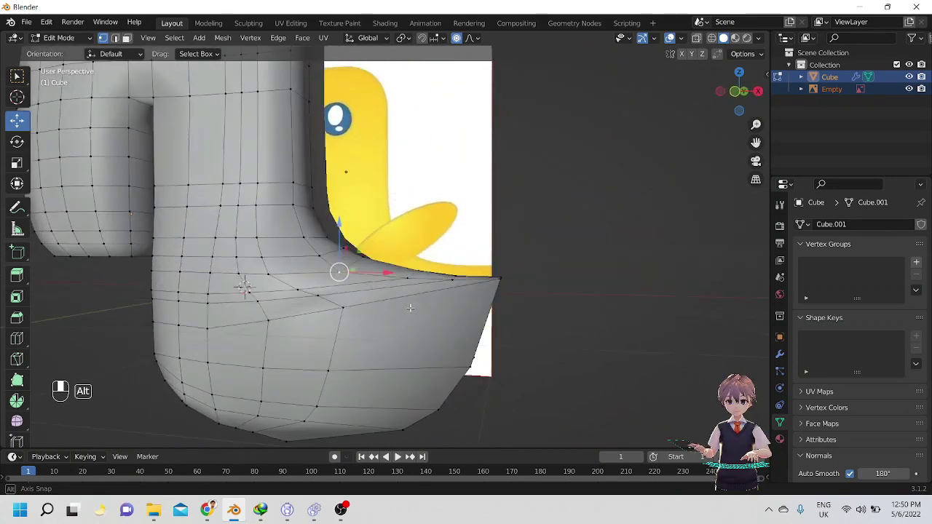
key(KP_1)
scroll(415, 306, up, 5)
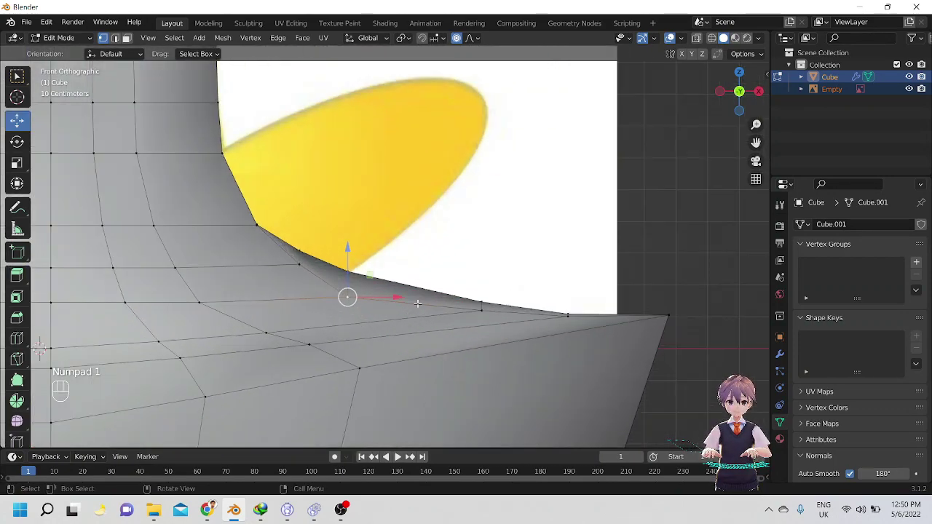
scroll(437, 307, down, 2)
scroll(460, 308, down, 5)
alt+middle_drag(460, 308, 417, 226)
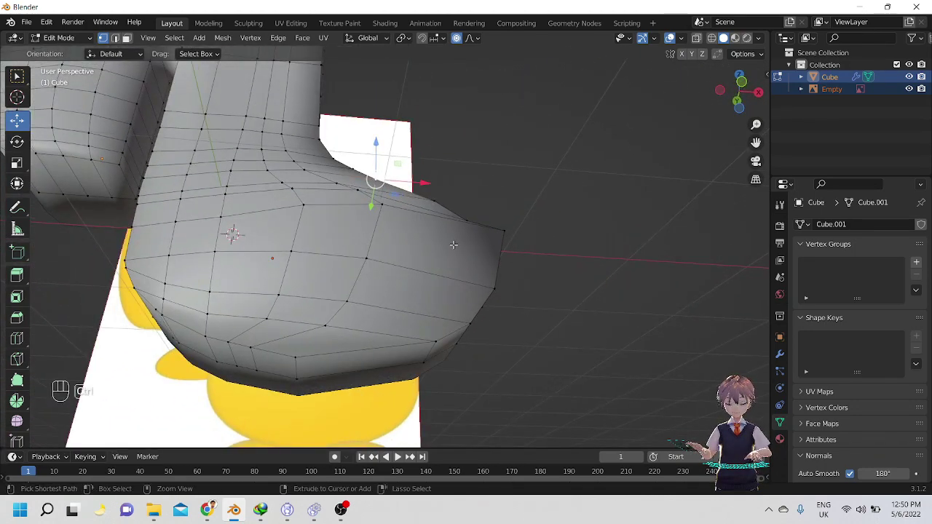
key(ctrl+r)
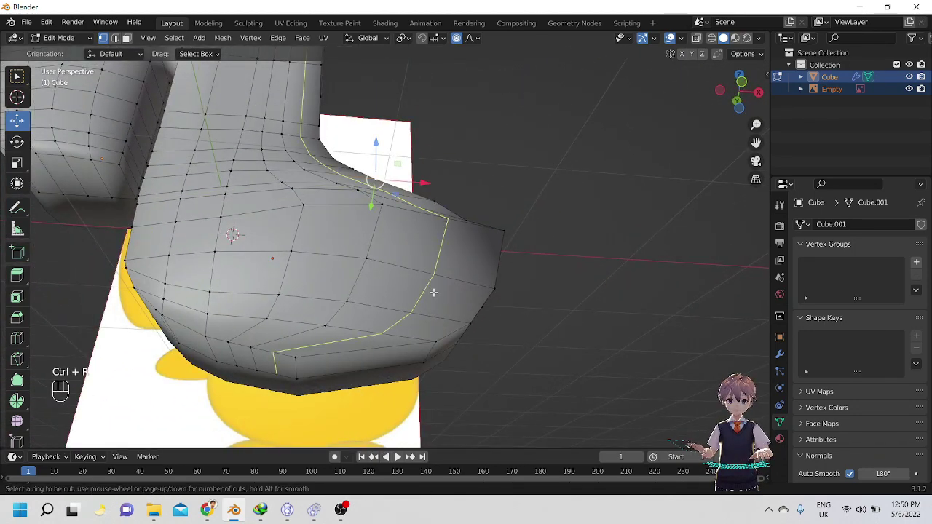
right_click(433, 292)
In front view, knife a vertical cut down the tail's side near the tip, from its upper edge to the underside.
key(KP_1)
scroll(435, 292, up, 3)
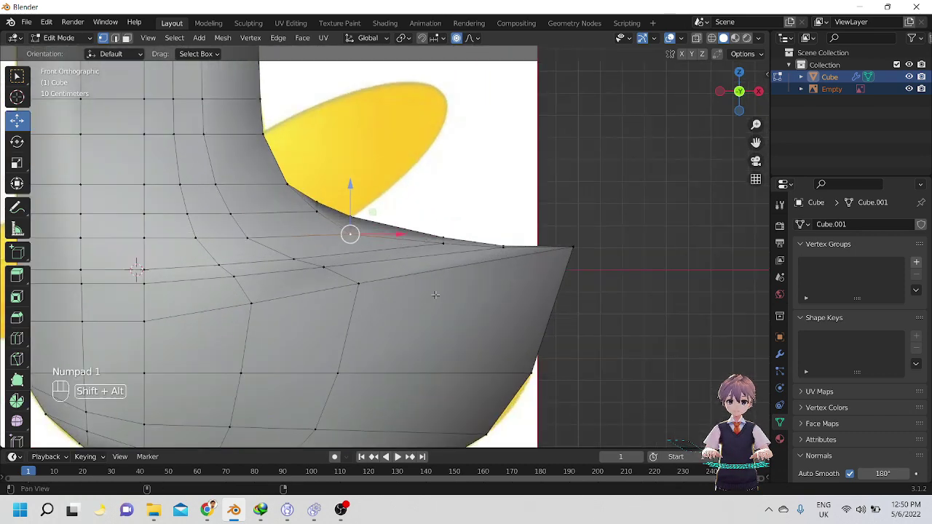
shift+middle_drag(435, 293, 445, 278)
key(k)
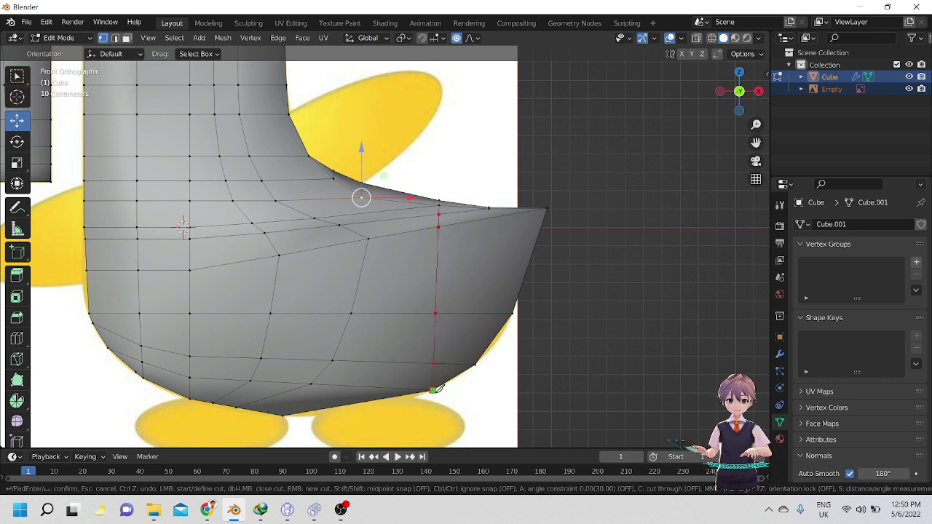
key(Return)
Move the vertex near the top of the new tail cut about 0.075 m outward along Y with a proportional size of 0.1117 m.
alt+drag(442, 217, 442, 317)
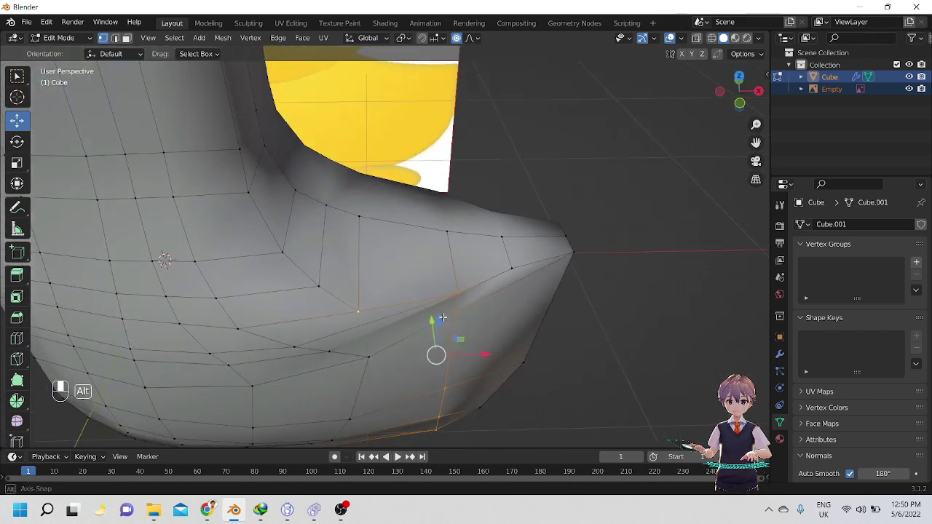
alt+middle_drag(455, 302, 457, 263)
middle_drag(459, 234, 450, 237)
key(g)
key(y)
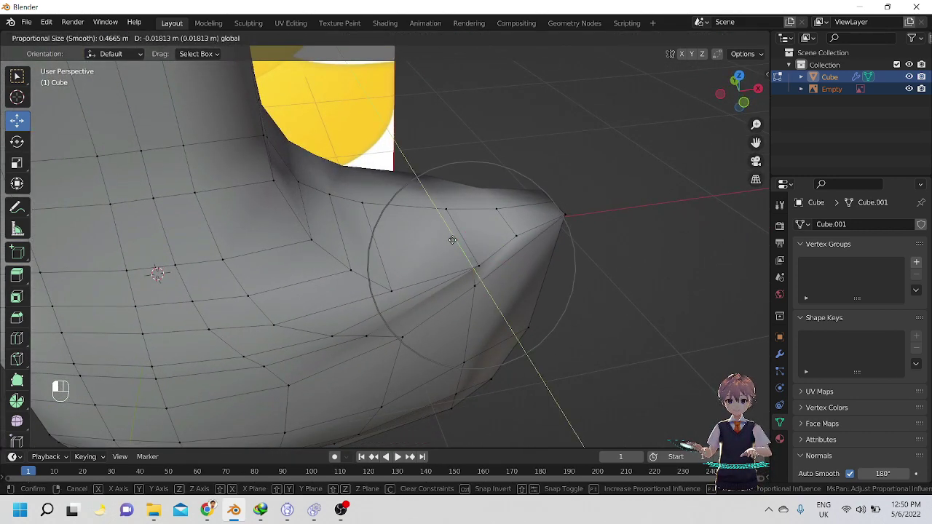
scroll(455, 240, up, 3)
scroll(460, 242, up, 6)
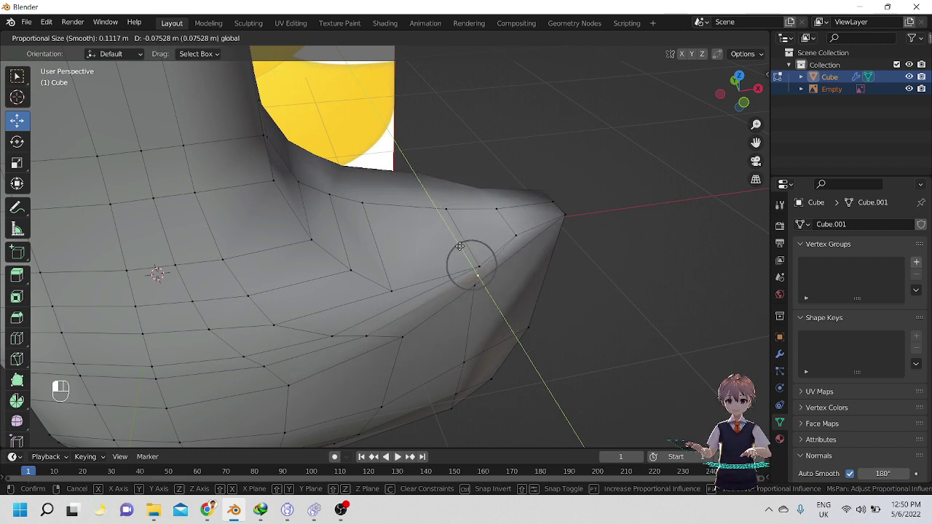
click(459, 247)
middle_drag(475, 260, 526, 239)
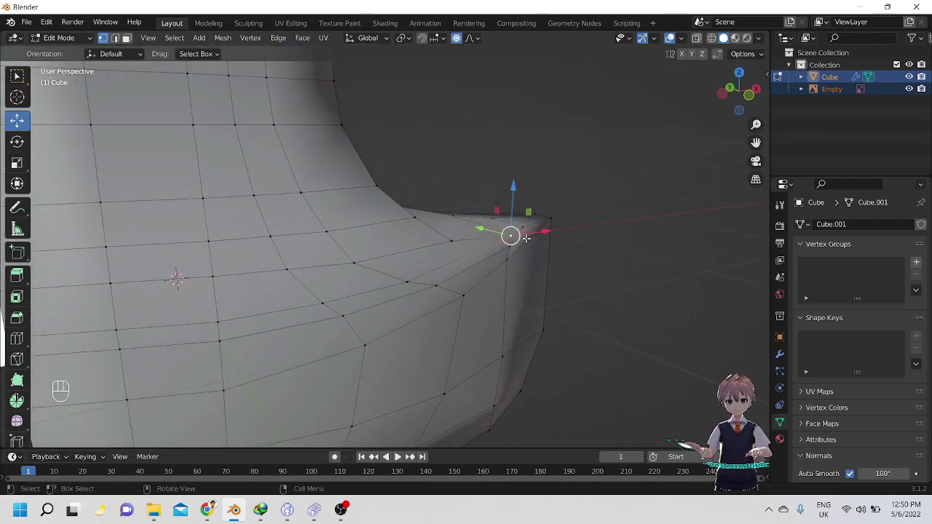
middle_drag(492, 131, 507, 165)
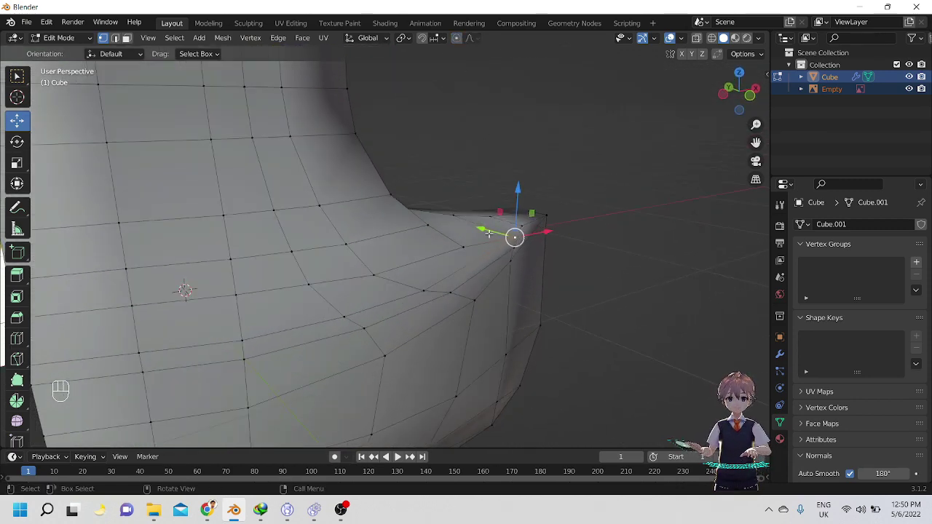
Nudge the vertex near the top of the tail cut along Y, undoing the second adjustment.
mouse_move(488, 233)
mouse_down()
mouse_move(480, 227)
mouse_move(492, 238)
mouse_up()
middle_drag(512, 243, 420, 312)
drag(448, 327, 441, 326)
middle_drag(441, 327, 439, 287)
key(ctrl+z)
In front view, knife a second cut closer to the tail's tip, from its upper edge down to the corner on the underside.
key(KP_1)
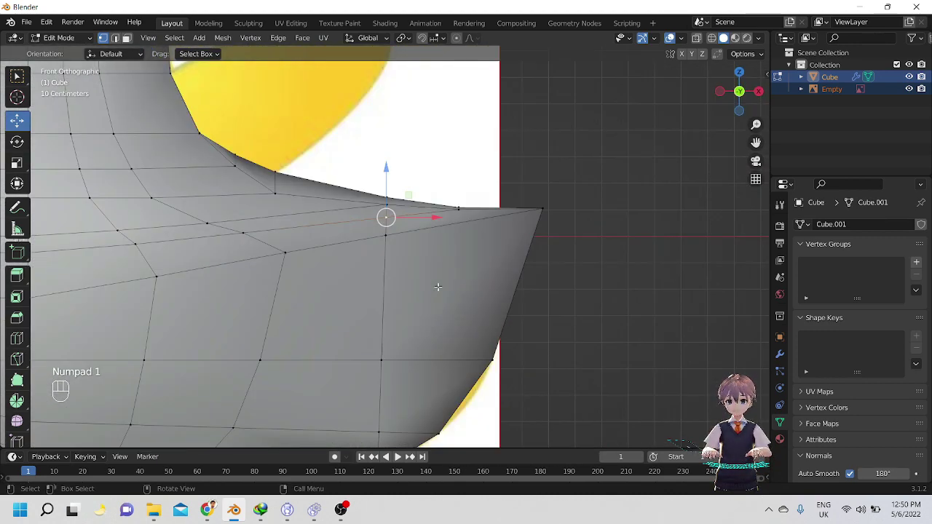
key(k)
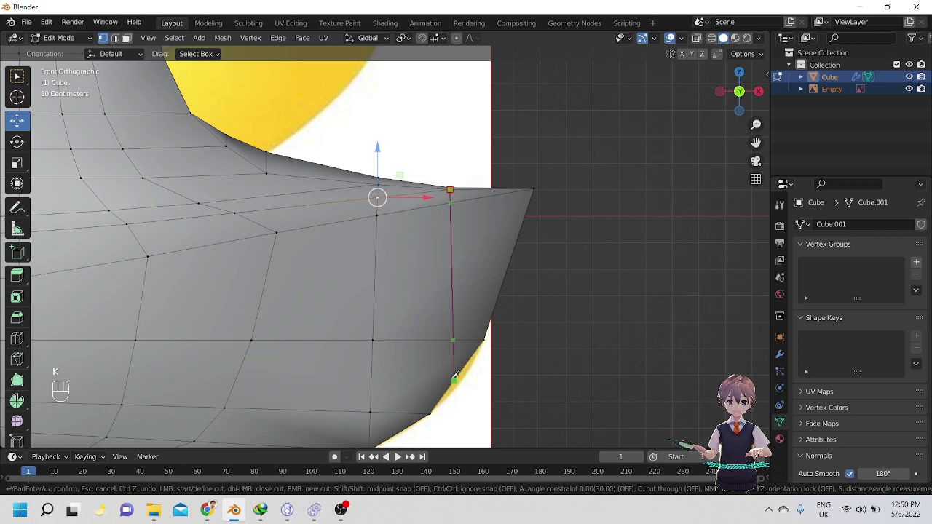
key(Return)
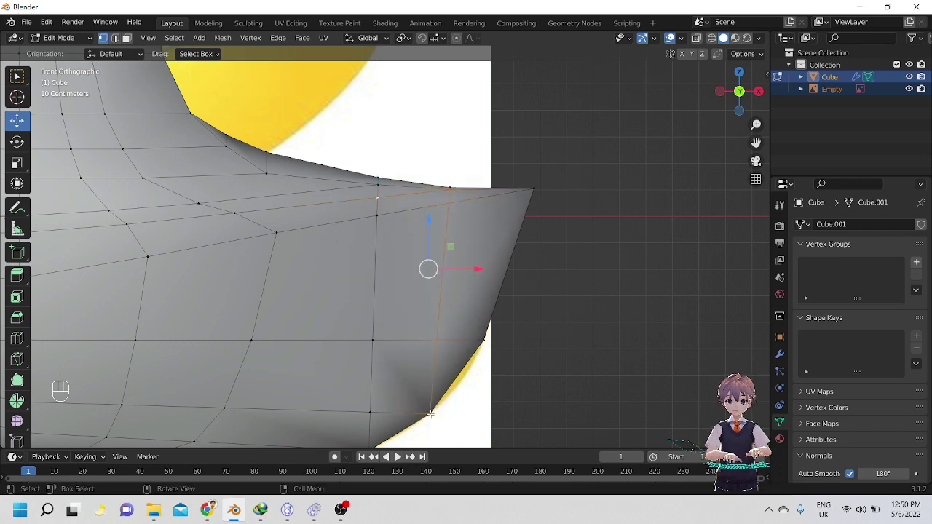
Try moving a vertex on the tail's upper side near the new cut, and undo the move.
alt+drag(408, 358, 485, 199)
click(506, 204)
alt+shift+drag(517, 254, 525, 279)
drag(498, 190, 470, 252)
key(ctrl+z)
mouse_move(470, 251)
alt+mouse_down()
mouse_move(470, 211)
mouse_move(473, 249)
alt+mouse_up()
alt+drag(474, 249, 478, 271)
Try dissolving the slanted edge between the two tail cuts in edge select mode, and restore it.
key(2)
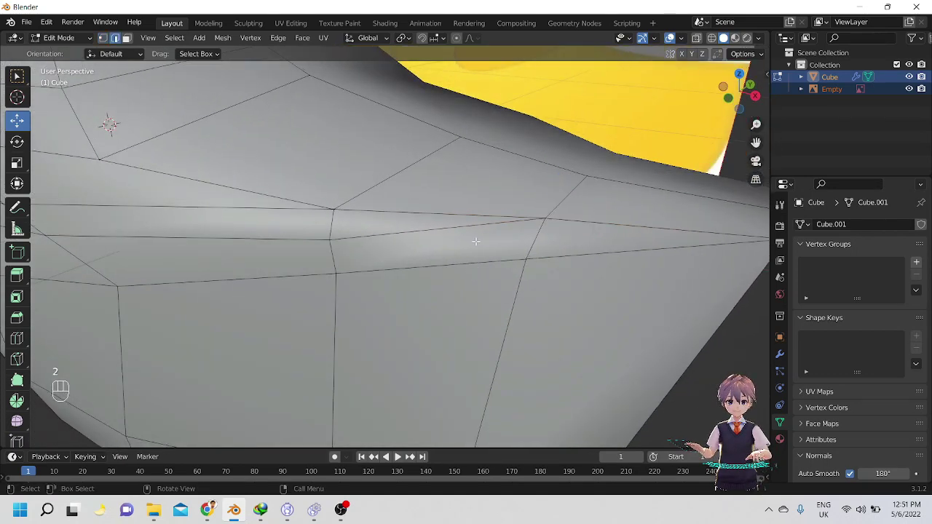
key(x)
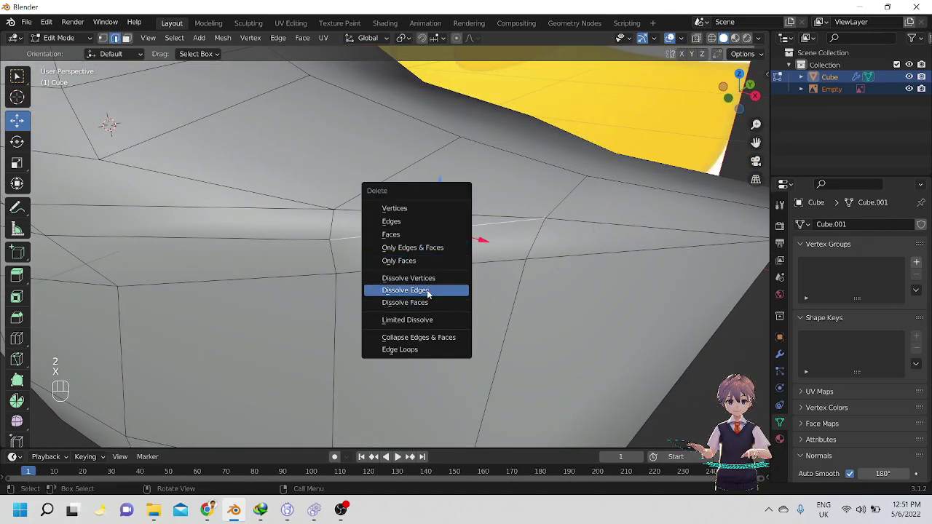
click(428, 291)
alt+drag(428, 291, 460, 270)
key(ctrl+z)
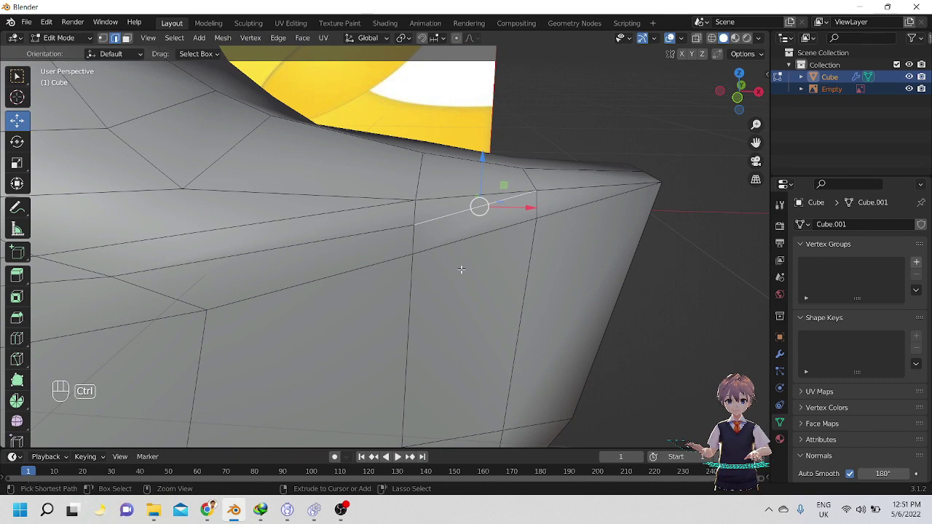
Add a vertical loop cut between the two tail cuts and extend it with the Knife to the upper side edge.
key(ctrl+r)
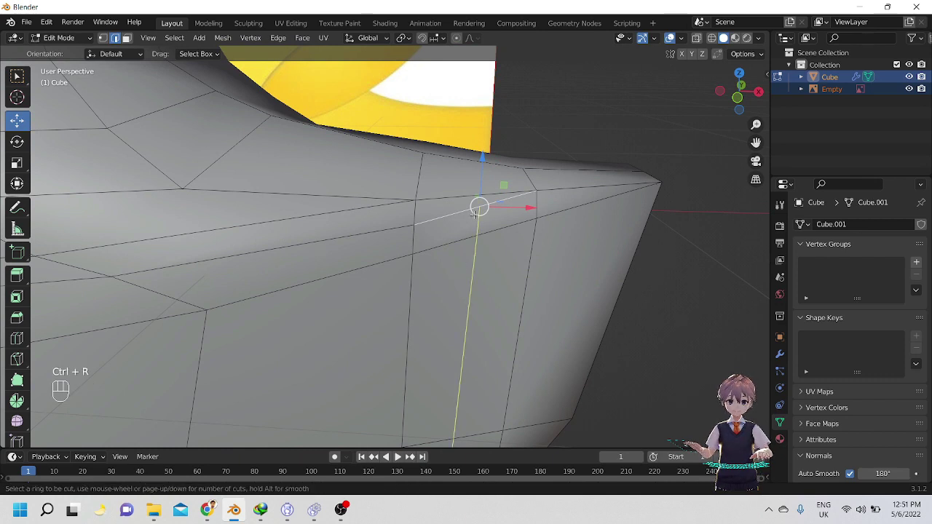
click(474, 215)
middle_drag(479, 210, 483, 246)
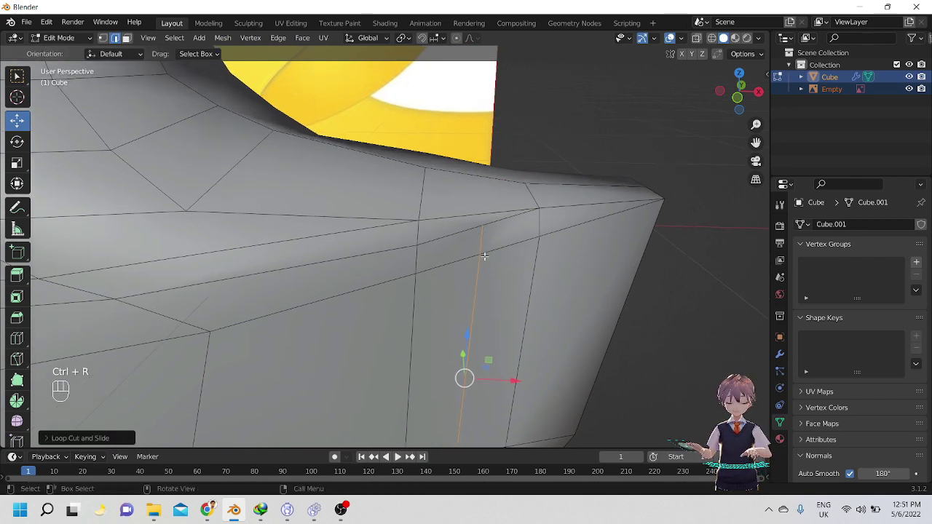
key(k)
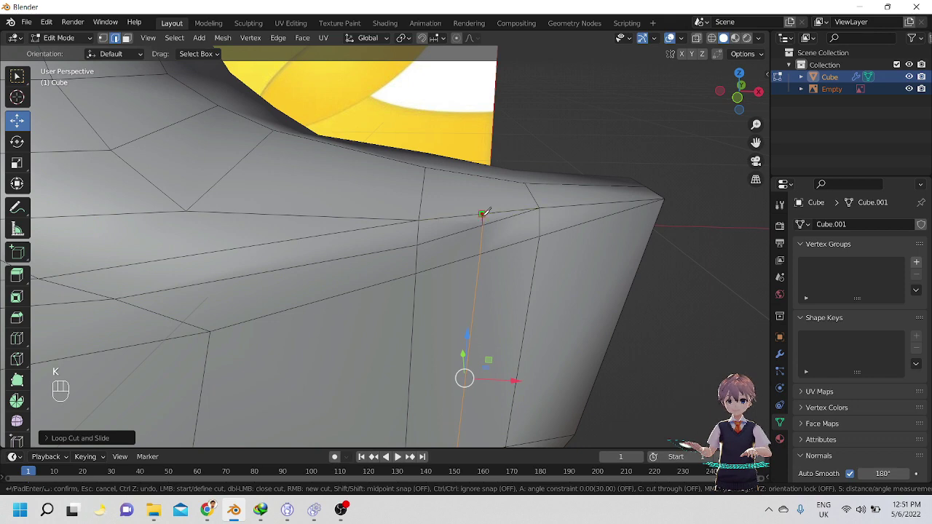
key(Return)
Select the vertex near the top of the new loop cut and move it slightly outward along Y.
click(482, 229)
alt+drag(484, 240, 493, 257)
key(1)
middle_drag(493, 241, 489, 243)
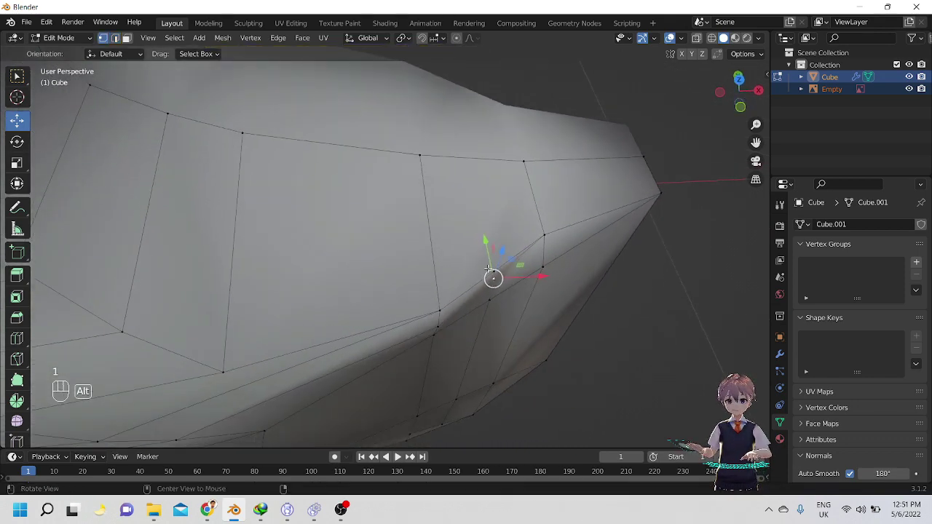
key(g)
key(y)
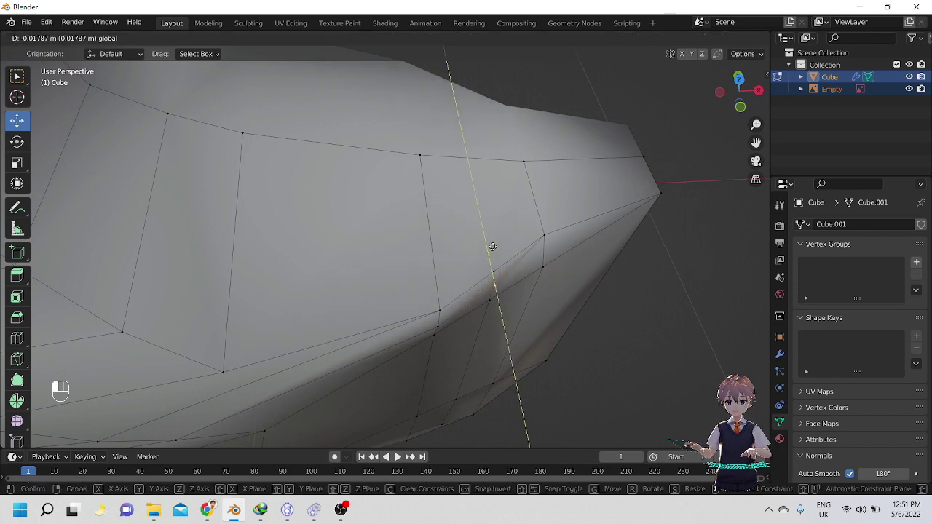
drag(493, 247, 710, 375)
Switch to Object Mode and set the mesh's Auto Smooth angle to 93.7°.
key(Tab)
scroll(497, 213, down, 4)
click(900, 475)
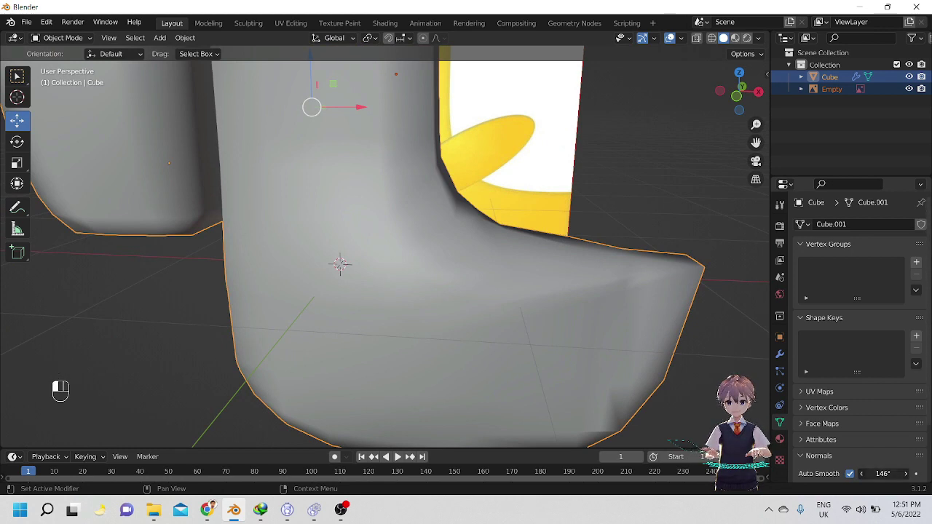
mouse_move(886, 474)
mouse_down()
mouse_move(822, 473)
mouse_move(856, 473)
mouse_up()
right_click(419, 273)
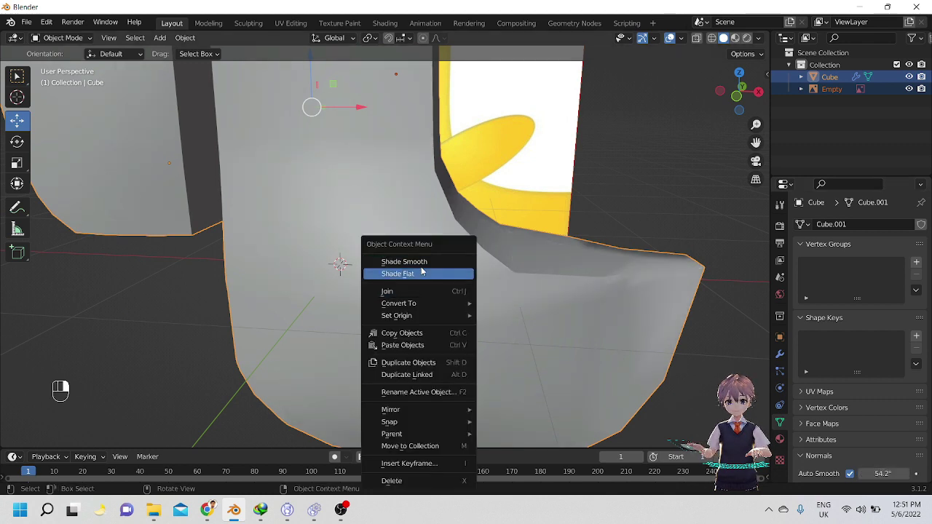
click(429, 273)
drag(873, 473, 902, 474)
Enable the Statistics overlay in the viewport and deselect all objects.
scroll(284, 240, down, 3)
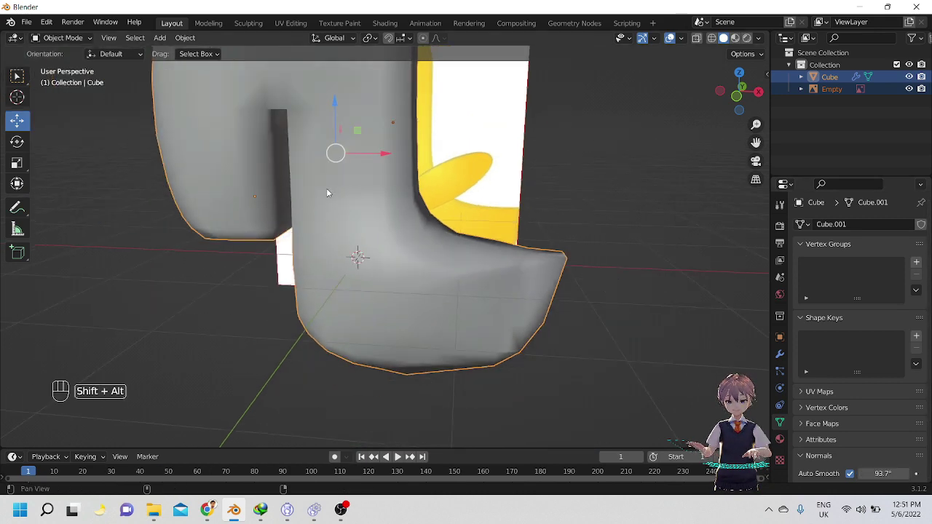
alt+shift+drag(326, 192, 335, 244)
alt+drag(417, 264, 316, 213)
alt+middle_drag(316, 213, 396, 258)
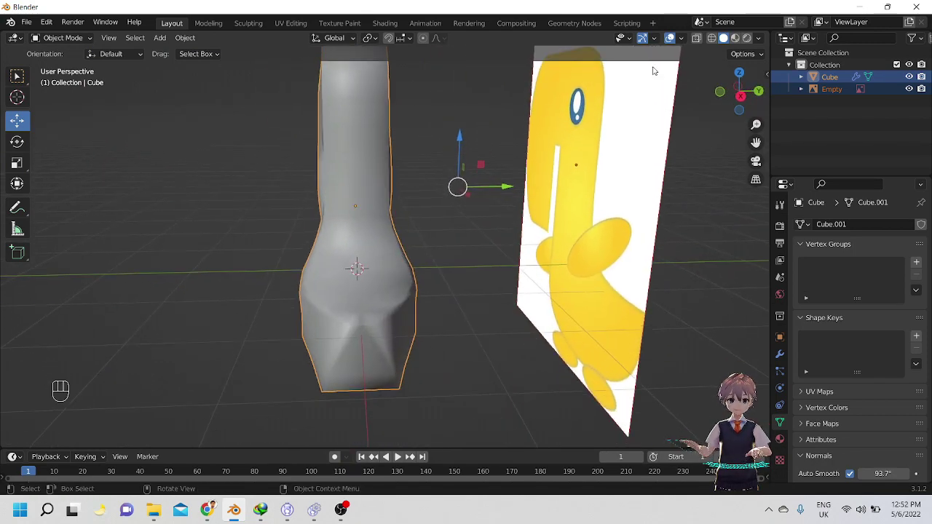
click(760, 39)
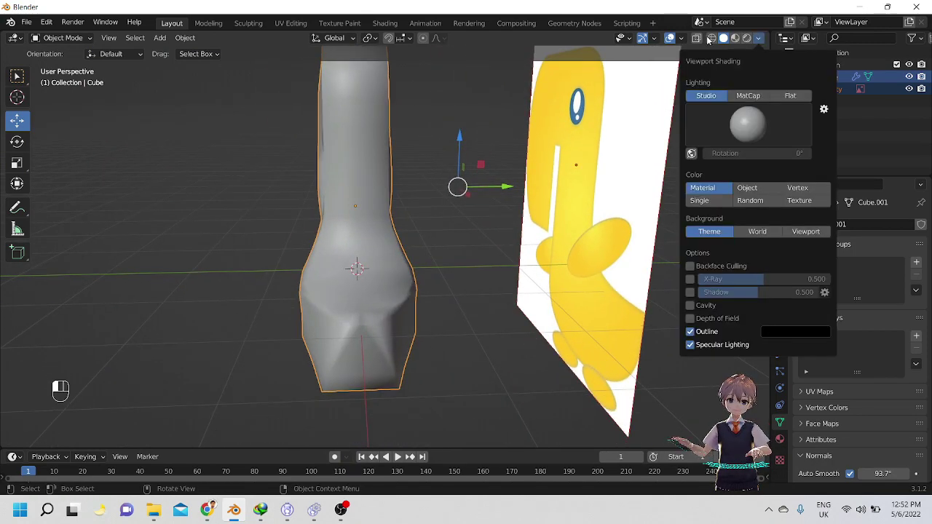
click(682, 38)
click(607, 135)
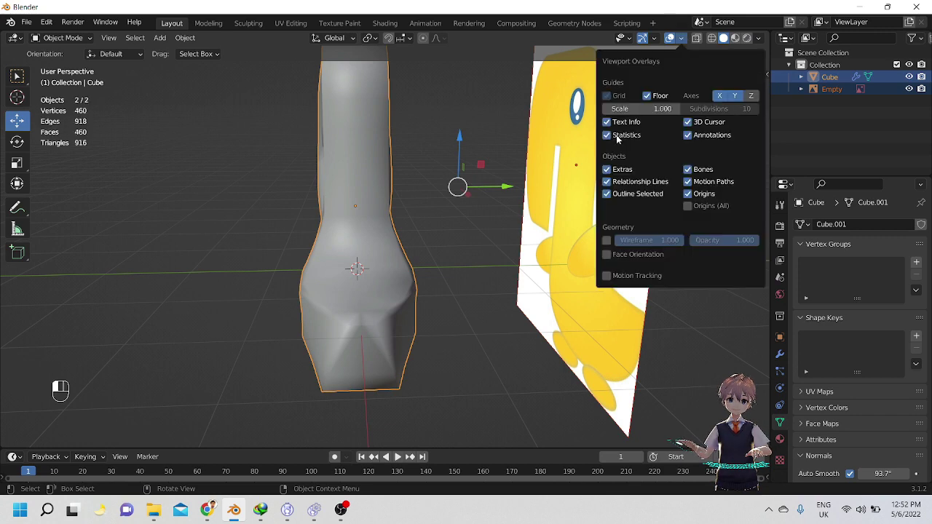
click(245, 245)
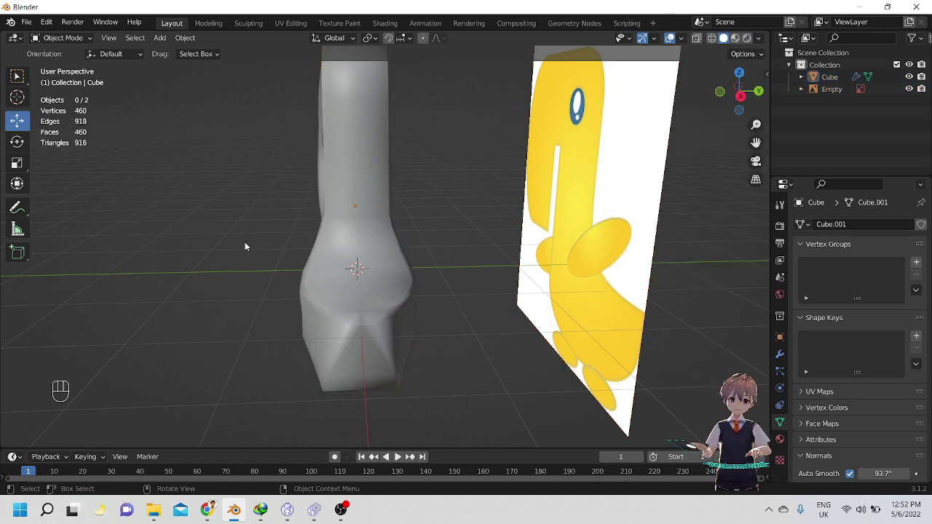
Turn on viewport display for the Subdivision Surface modifier and inspect the smoothed tail up close.
scroll(245, 245, up, 2)
alt+drag(244, 245, 416, 277)
scroll(376, 239, down, 1)
scroll(405, 264, down, 2)
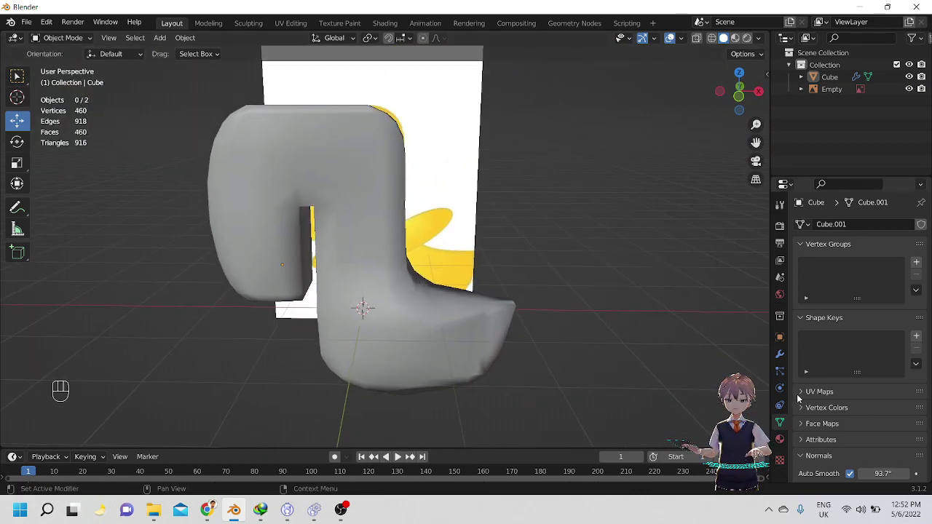
click(781, 354)
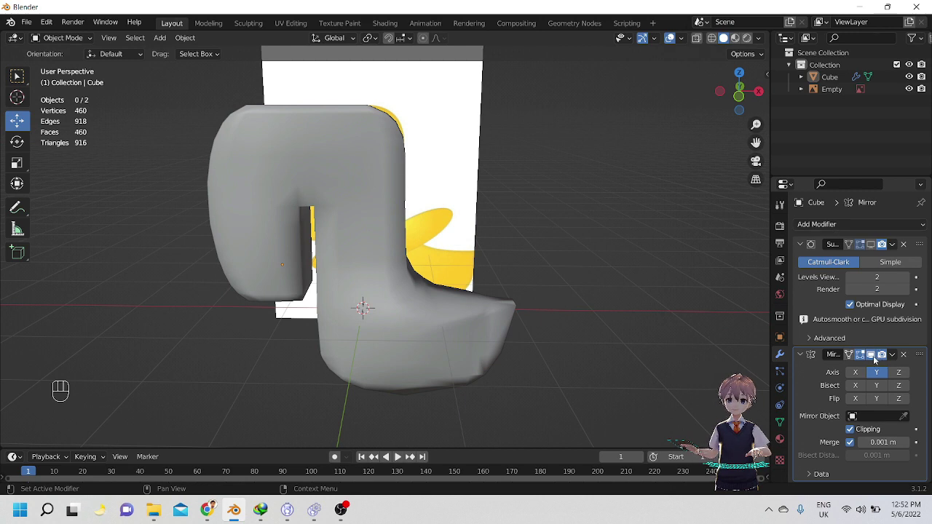
click(874, 357)
click(874, 357)
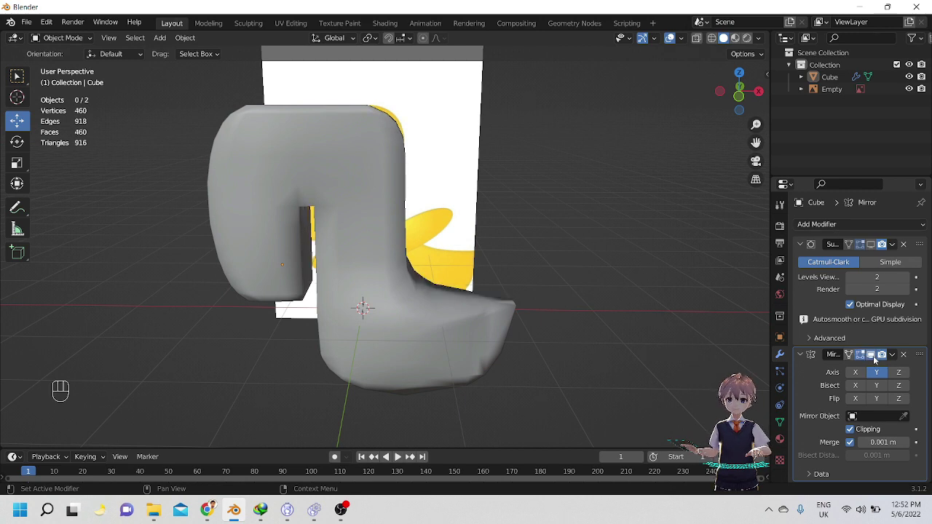
click(872, 245)
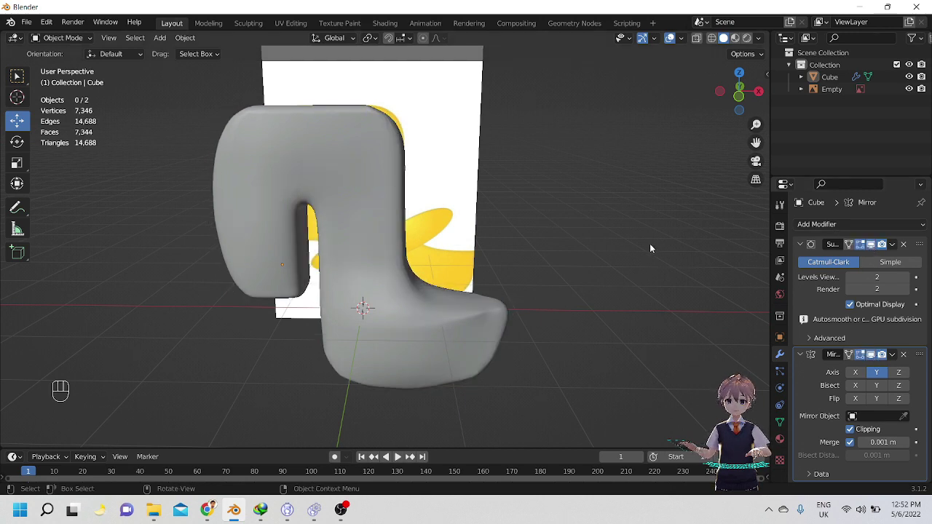
alt+drag(650, 244, 563, 212)
scroll(581, 257, up, 3)
scroll(563, 213, up, 2)
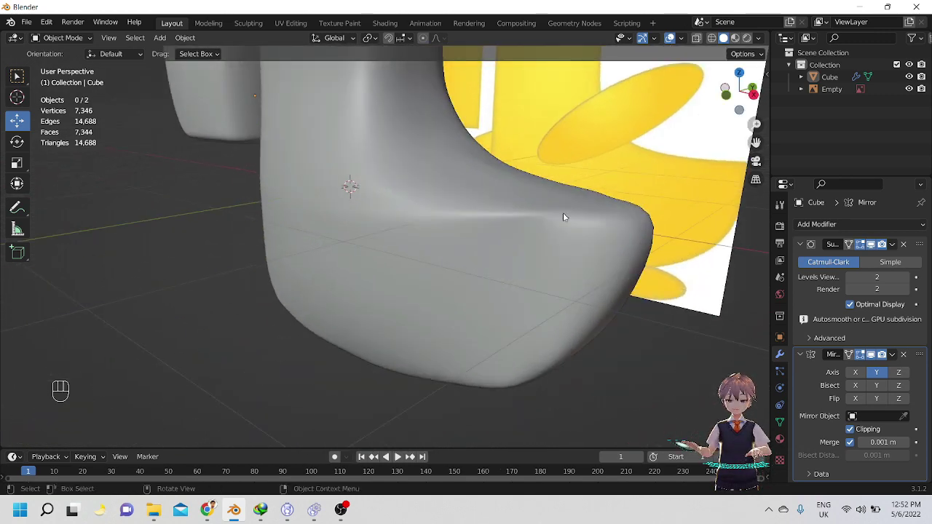
middle_drag(563, 213, 565, 239)
Undo the recent edits back to the second knife cut, removing the loop cut between the tail cuts.
key(Tab)
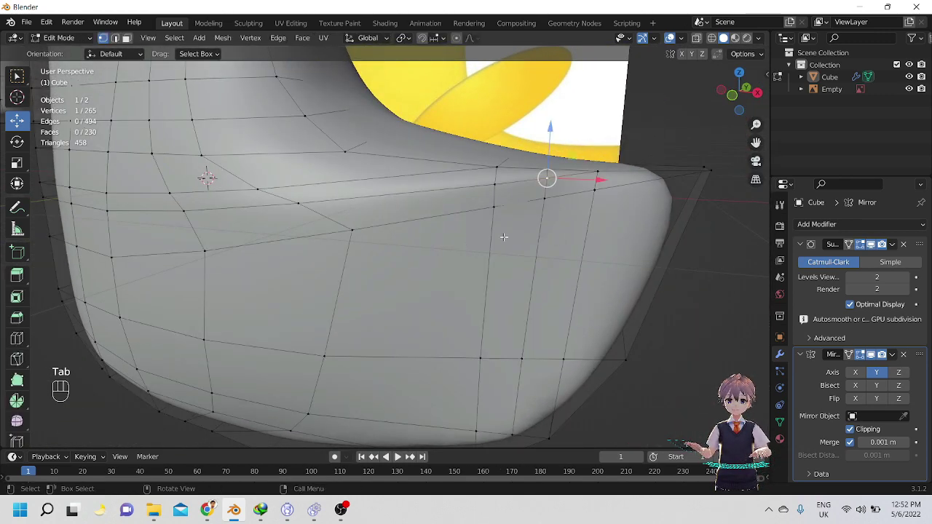
key(ctrl+z)
key(ctrl+z)
key(ctrl+z)
key(ctrl+z)
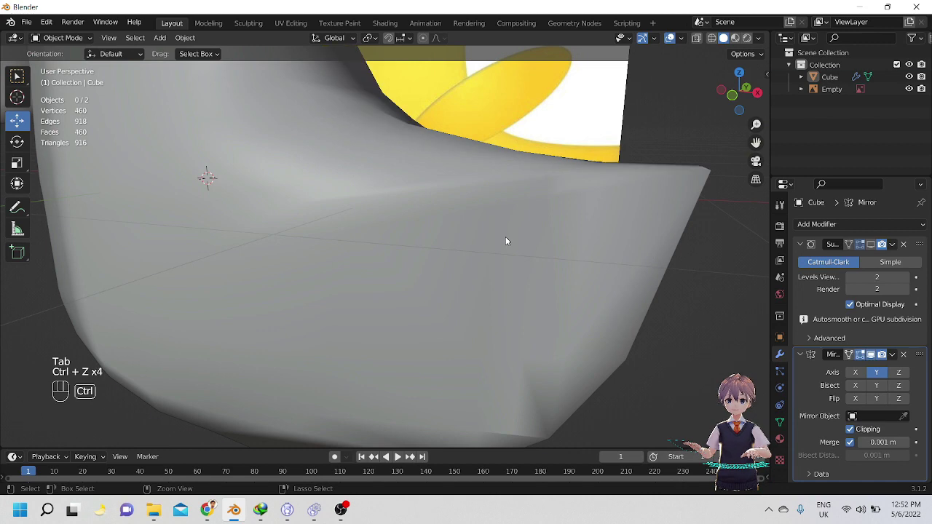
key(ctrl+z)
key(ctrl+z)
key(ctrl+z)
key(ctrl+z)
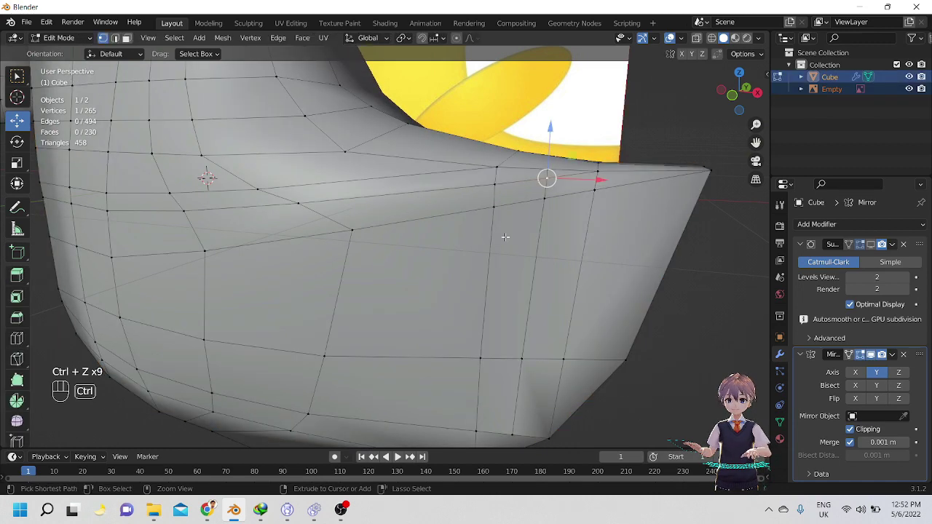
key(ctrl+z)
key(ctrl+z)
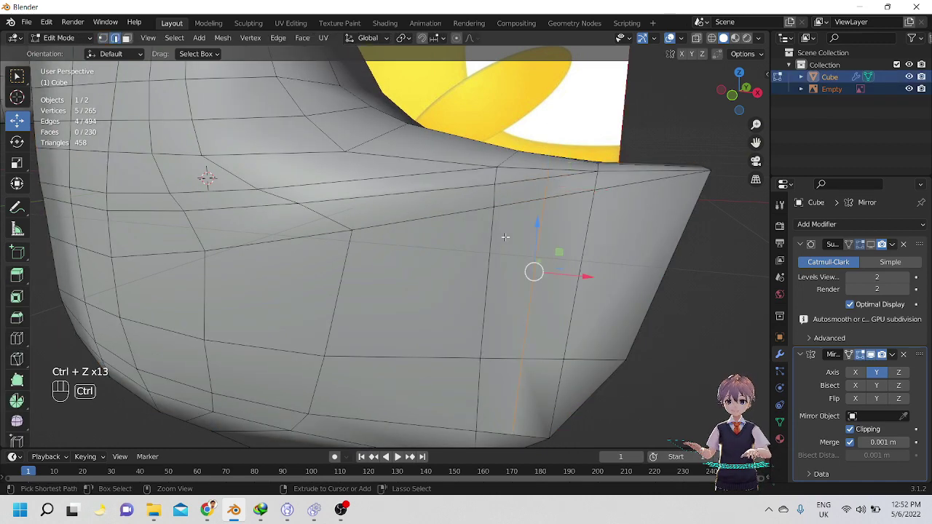
key(ctrl+z)
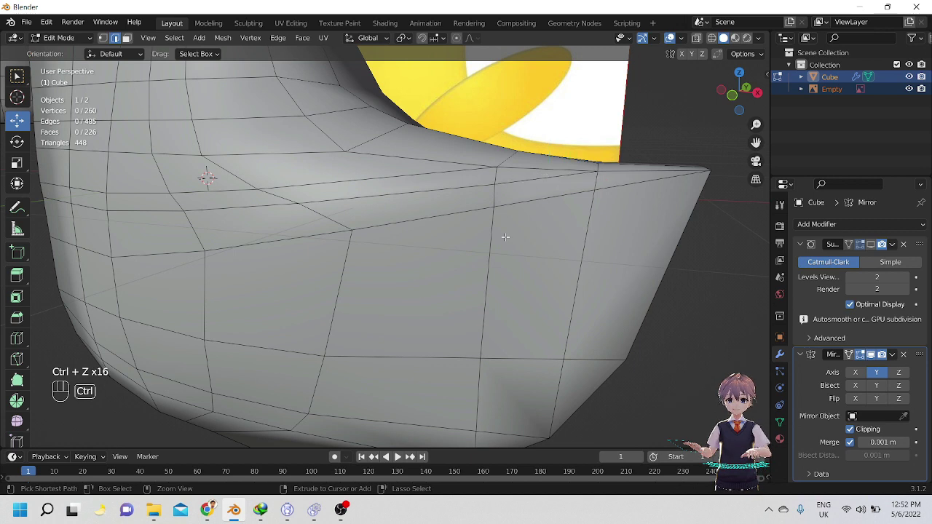
key(ctrl+z)
key(ctrl+z)
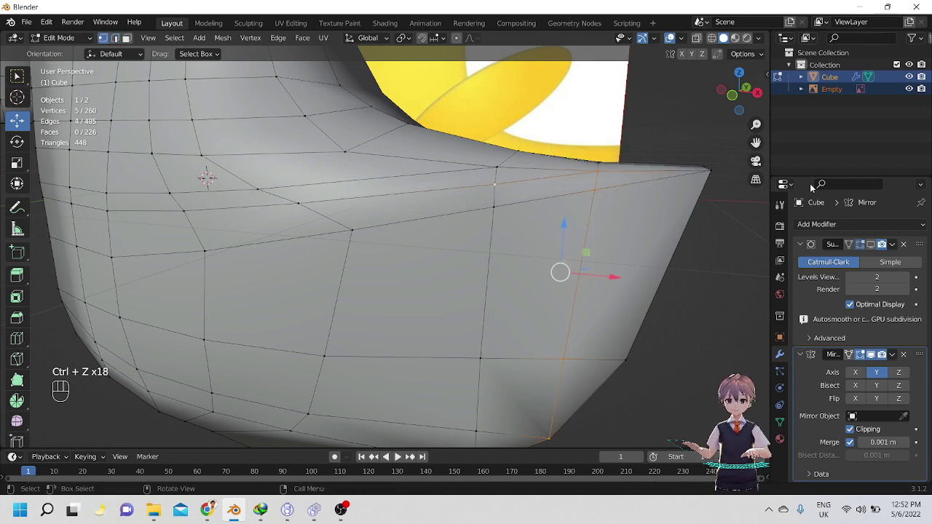
Show the Subdivision Surface modifier in the viewport and check the tail's smoothness in Object Mode.
click(870, 244)
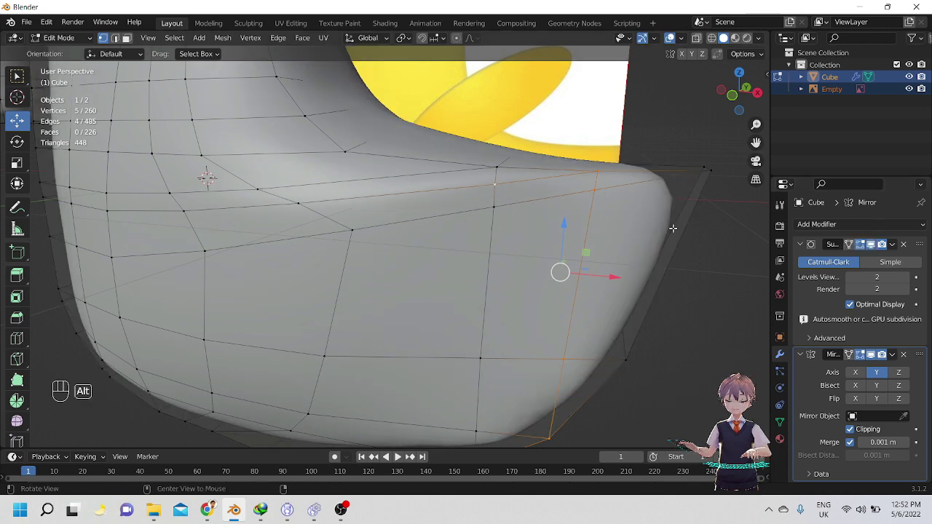
alt+drag(672, 229, 660, 252)
key(Tab)
scroll(660, 251, down, 2)
mouse_move(578, 268)
middle_down()
mouse_move(639, 294)
mouse_move(649, 223)
mouse_move(599, 235)
mouse_move(587, 261)
middle_up()
Undo the tail edits back to before both vertical knife cuts near the tip.
key(ctrl+z)
key(ctrl+z)
key(ctrl+z)
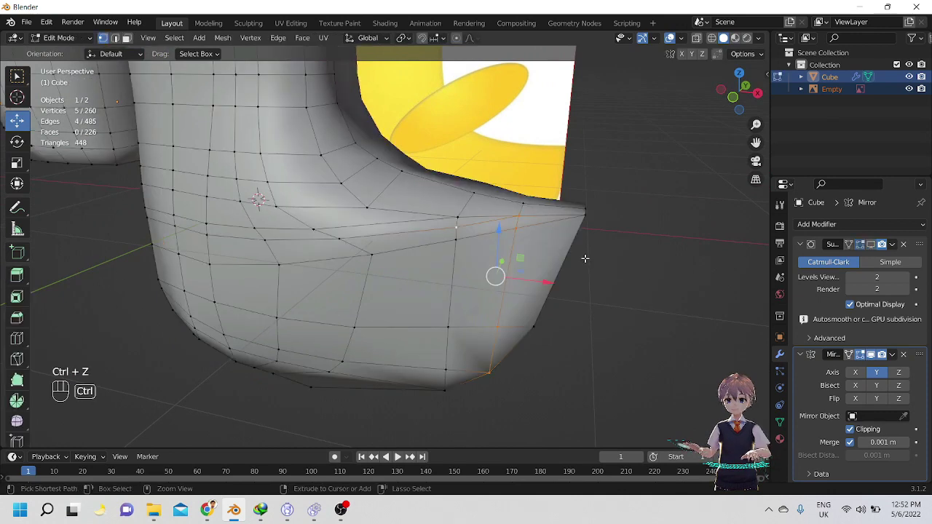
key(ctrl+z)
key(ctrl+z)
key(ctrl+z)
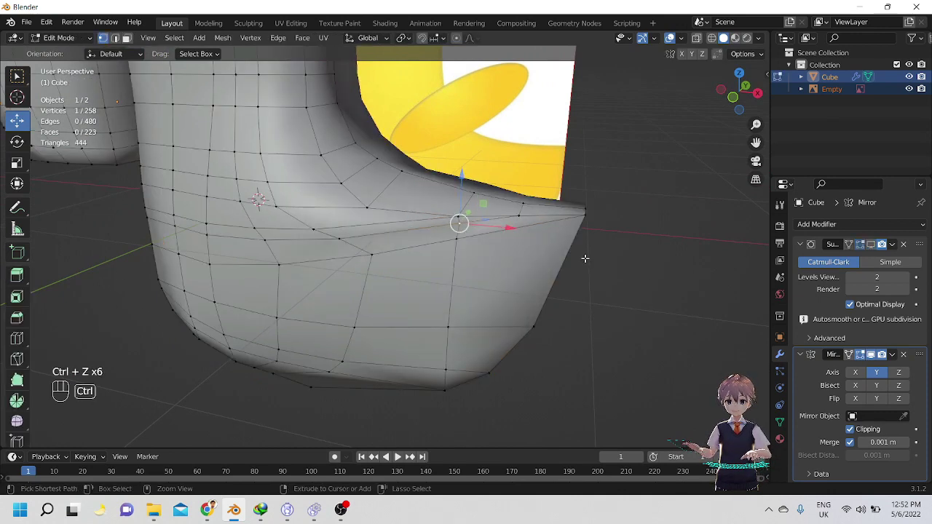
key(ctrl+z)
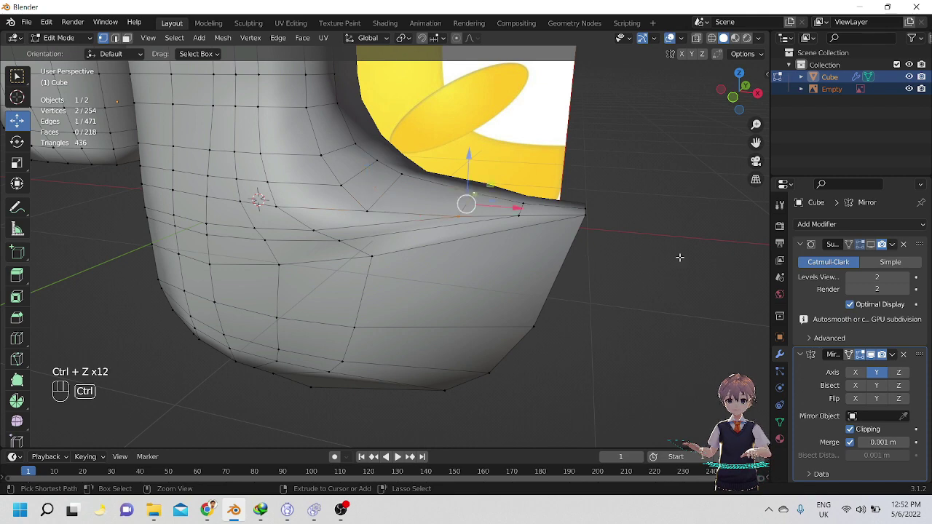
Turn on the Subdivision Surface modifier's viewport display again and leave Edit Mode to view the smoothed body.
click(871, 246)
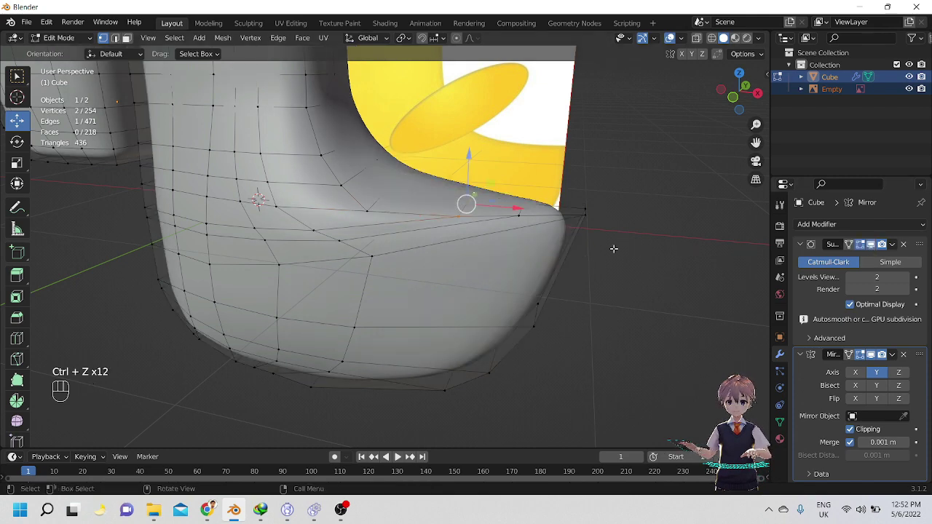
mouse_move(614, 248)
alt+mouse_down()
mouse_move(636, 235)
mouse_move(616, 233)
mouse_move(610, 243)
alt+mouse_up()
key(Tab)
scroll(610, 243, down, 3)
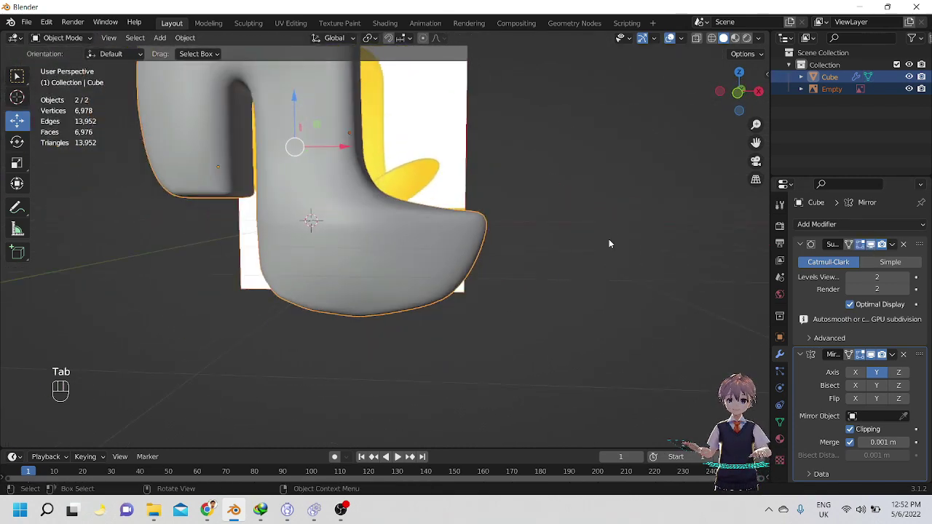
Return the body mesh to Edit Mode and preview a loop cut along the tail's upper edge without applying it.
middle_drag(610, 243, 531, 230)
scroll(588, 315, up, 3)
key(Tab)
scroll(533, 282, down, 1)
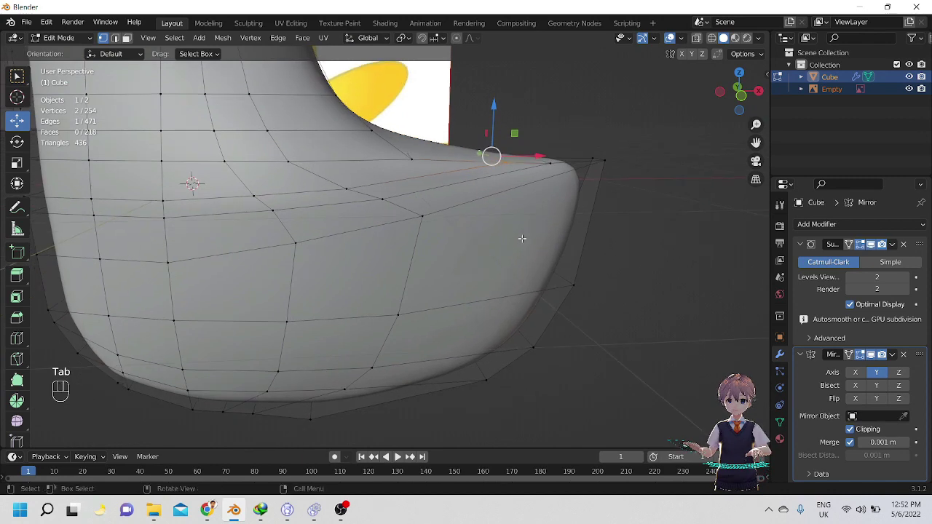
key(ctrl+r)
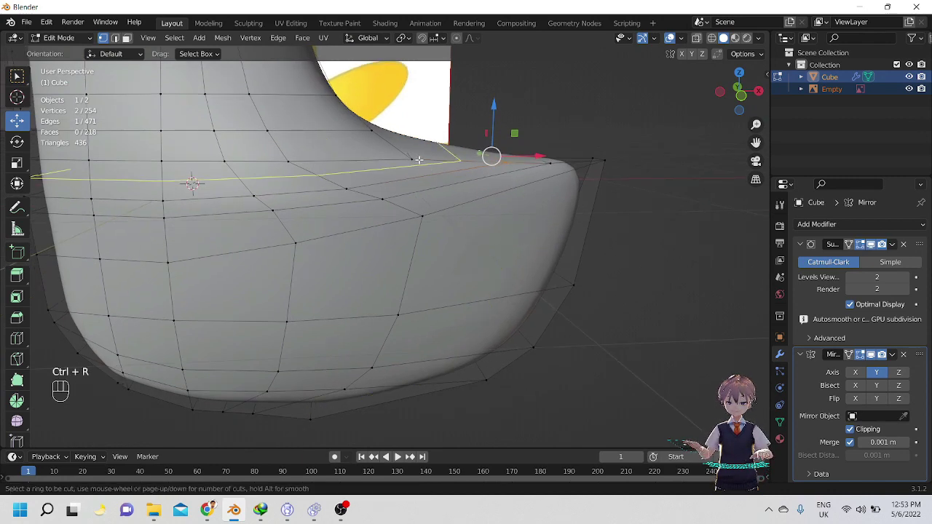
right_click(456, 189)
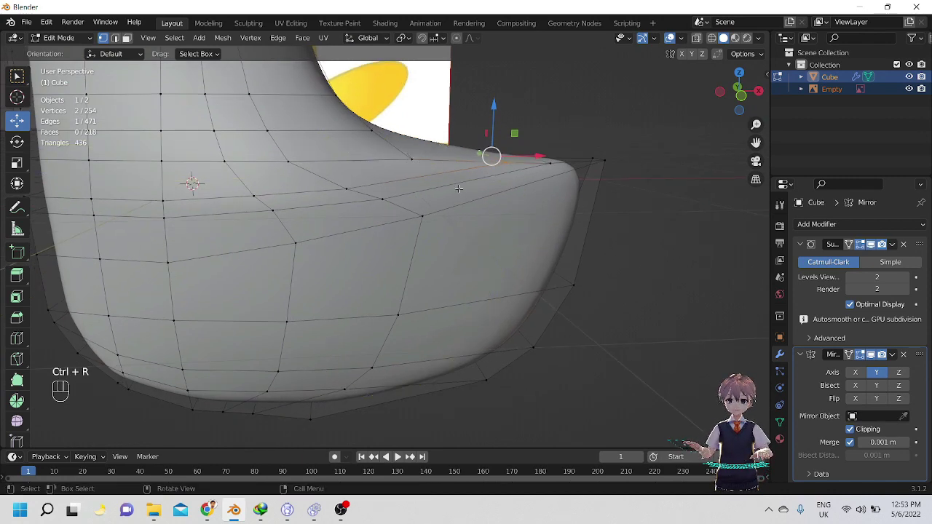
Try a nearly vertical knife cut from the tail's upper edge to its underside in front view, and undo it.
key(KP_1)
key(k)
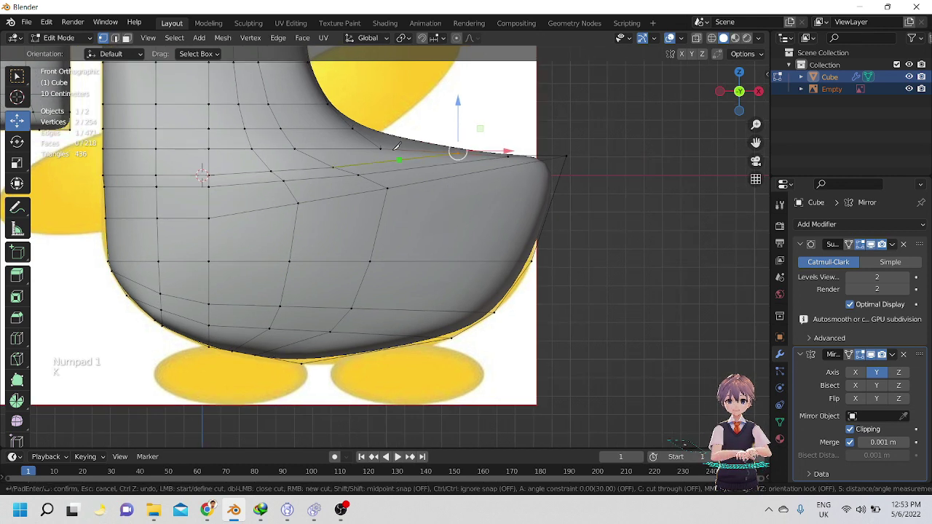
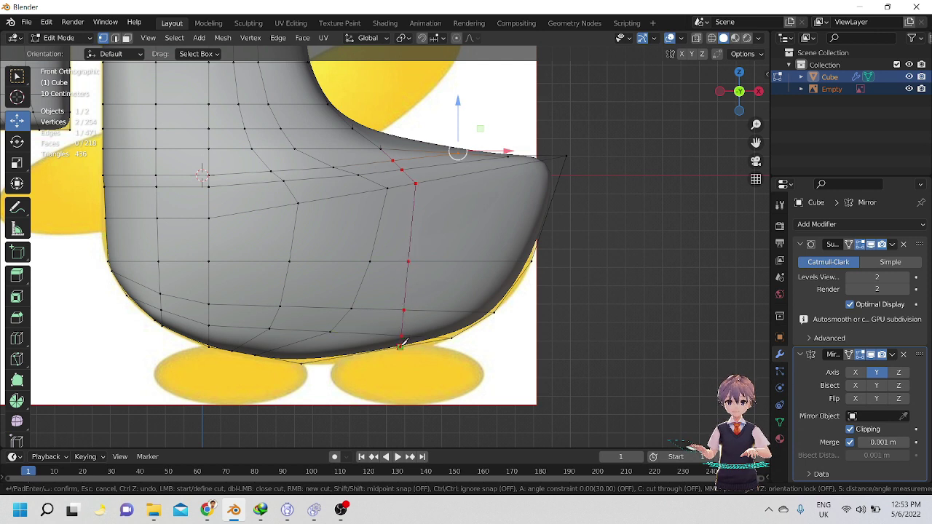
key(Return)
key(ctrl)
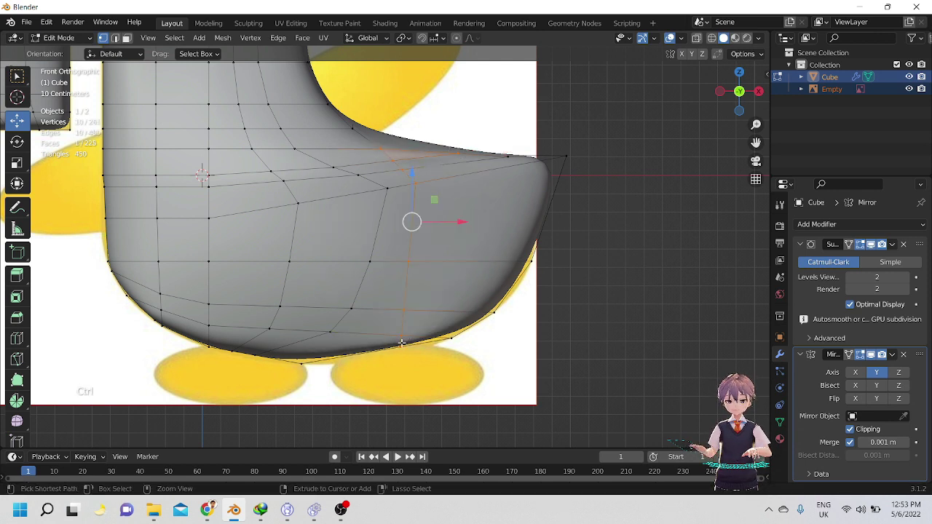
key(ctrl+z)
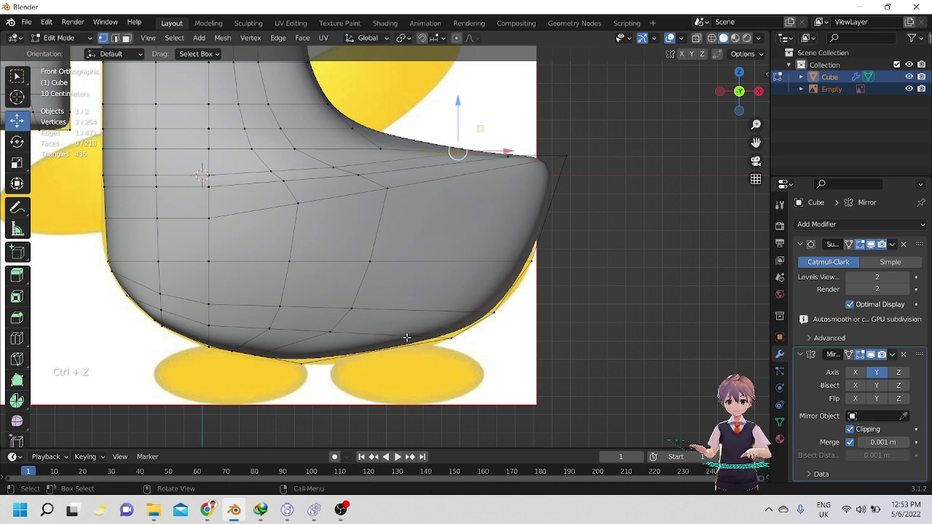
Knife-cut a bent line across the tail's side, from below its upper edge down to the lower edge loop.
key(k)
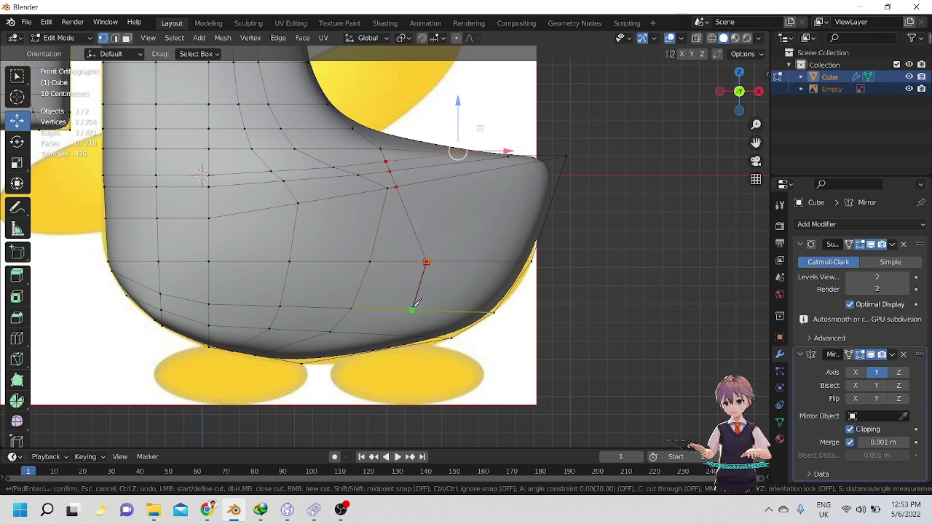
key(Return)
scroll(416, 281, up, 2)
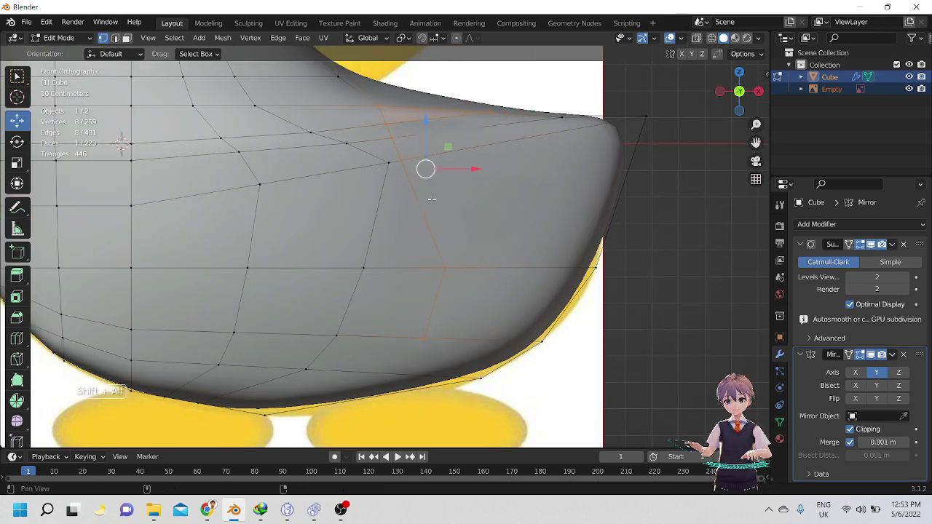
Move two upper vertices of the new cut along Y, by about -0.011 m and 0.039 m.
alt+shift+drag(429, 200, 466, 276)
click(482, 287)
click(491, 289)
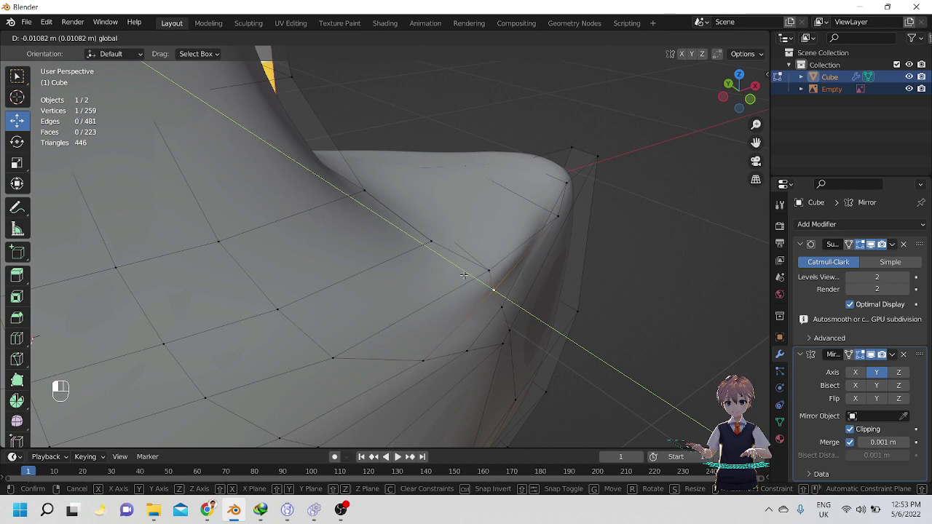
click(467, 277)
middle_drag(483, 252, 473, 276)
key(g)
key(y)
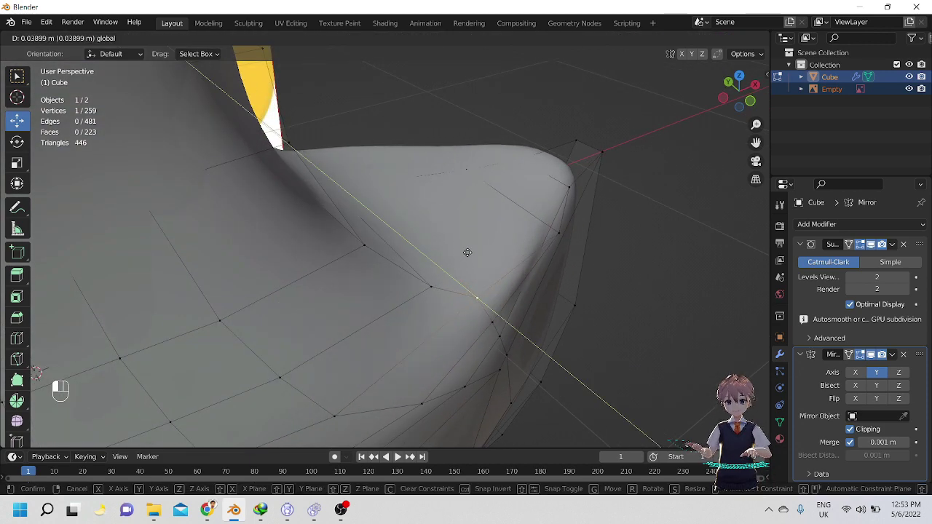
click(467, 252)
Move the upper side vertex near the tail tip about 0.071 m along Y and check the smoothed tail in Object Mode.
middle_drag(470, 263, 531, 232)
key(g)
key(y)
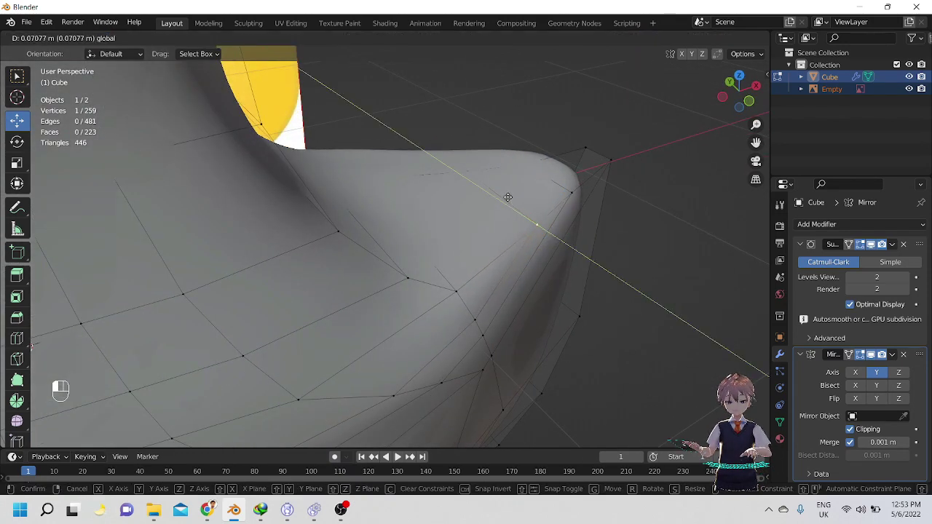
click(508, 196)
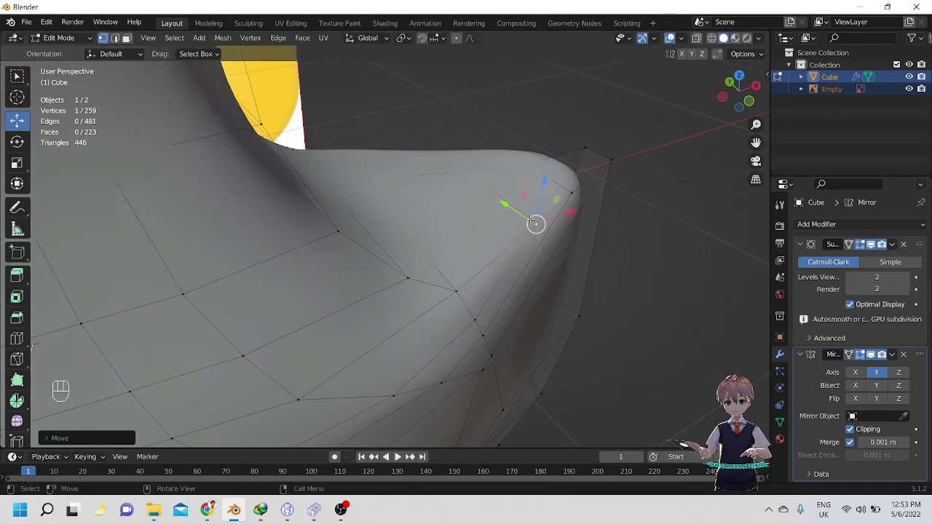
middle_drag(507, 196, 263, 346)
key(Tab)
key(Tab)
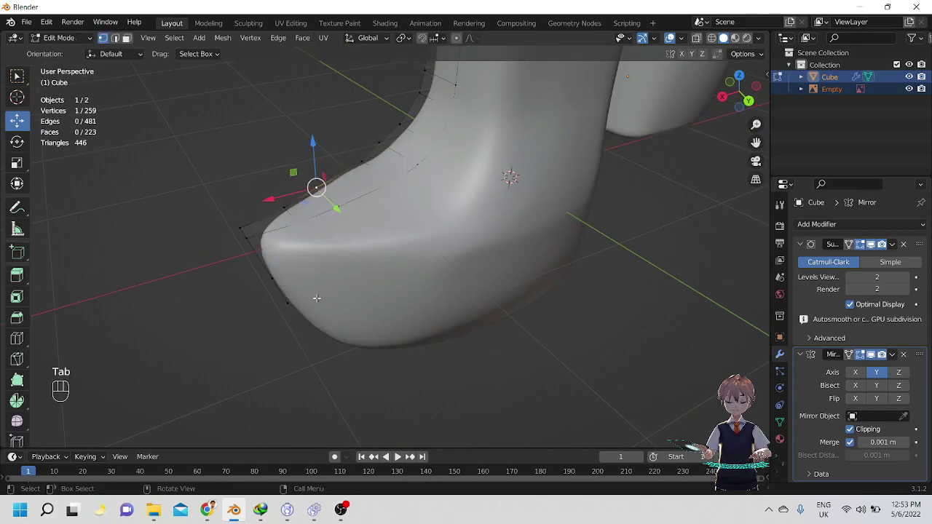
Undo the last vertex edit, enable proportional editing and move two neighbouring vertices on the tail's side along Y.
middle_drag(314, 299, 485, 275)
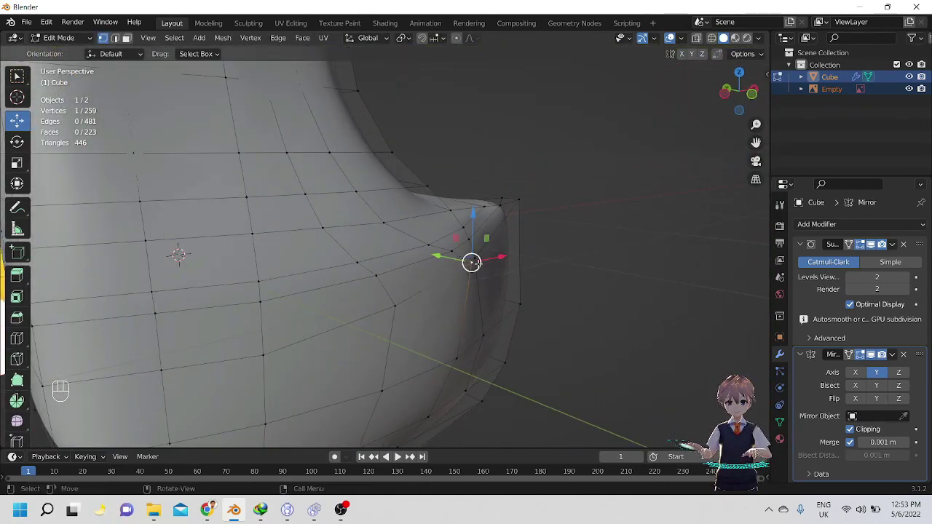
alt+drag(477, 263, 508, 307)
key(ctrl+z)
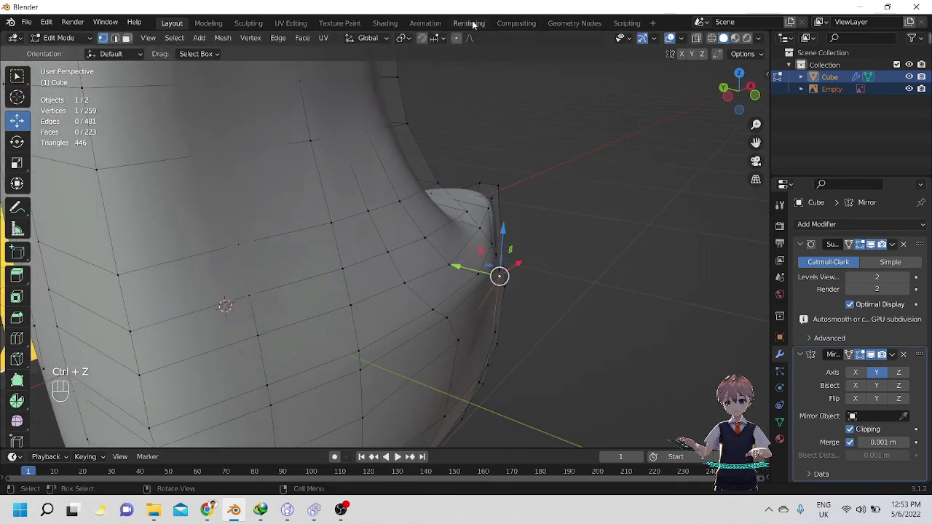
shift+click(503, 272)
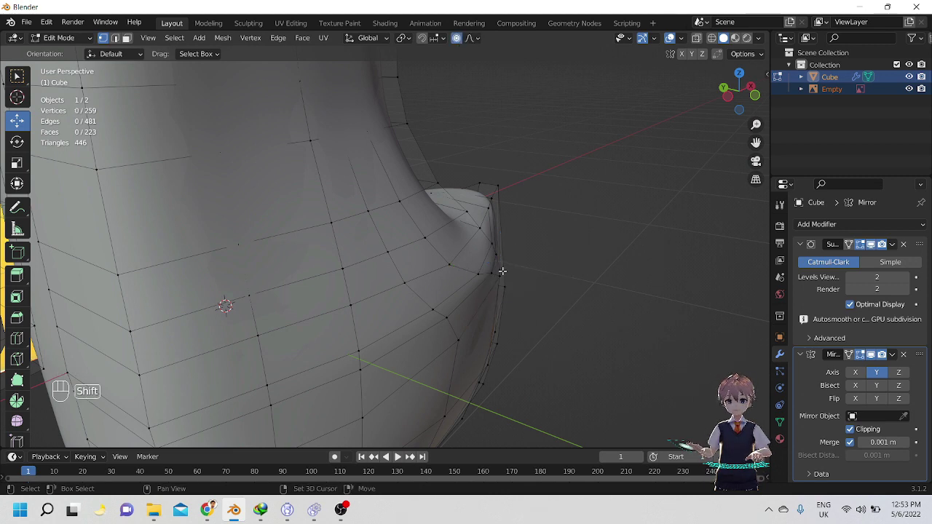
shift+click(498, 274)
drag(459, 265, 459, 265)
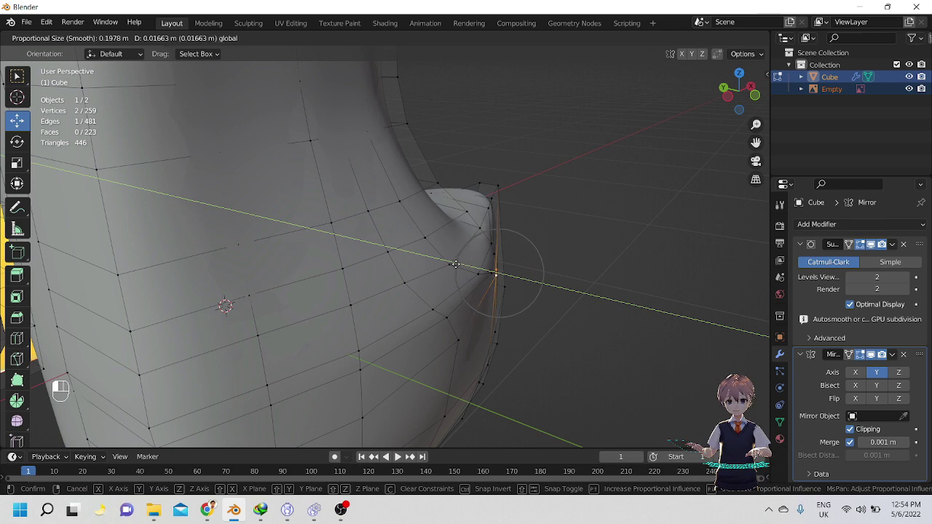
drag(455, 265, 437, 259)
click(469, 272)
Add a horizontal loop cut around the lower body and tail, between the two edge loops crossing the tail's middle.
alt+drag(535, 263, 610, 283)
key(Tab)
key(Tab)
scroll(477, 327, up, 2)
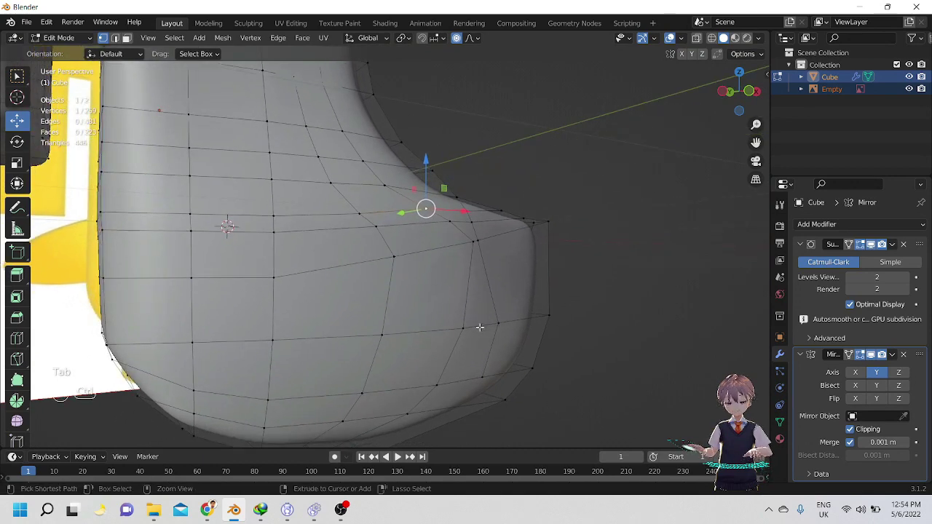
key(ctrl+r)
click(466, 292)
click(467, 292)
Examine the tail's side vertices around the new loop cut from several angles.
click(472, 284)
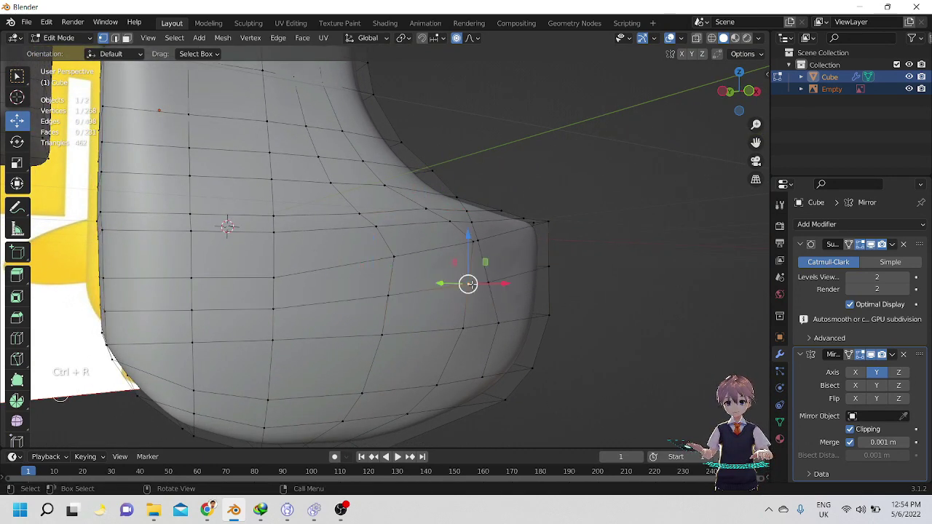
mouse_move(472, 285)
alt+mouse_down()
mouse_move(499, 318)
mouse_move(442, 279)
mouse_move(454, 299)
mouse_move(461, 276)
alt+mouse_up()
shift+click(483, 284)
click(467, 335)
click(485, 285)
alt+shift+middle_drag(479, 304, 503, 267)
click(448, 269)
alt+middle_drag(444, 274, 362, 253)
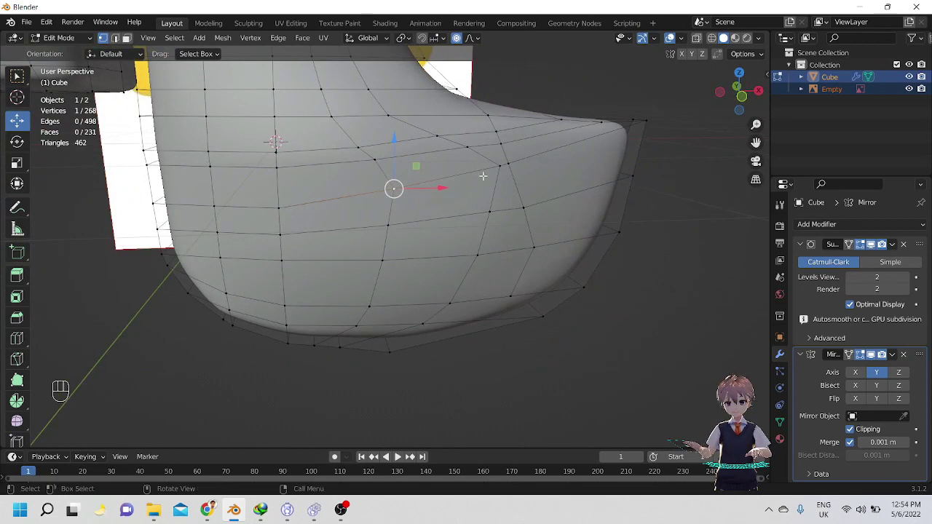
key(alt+a)
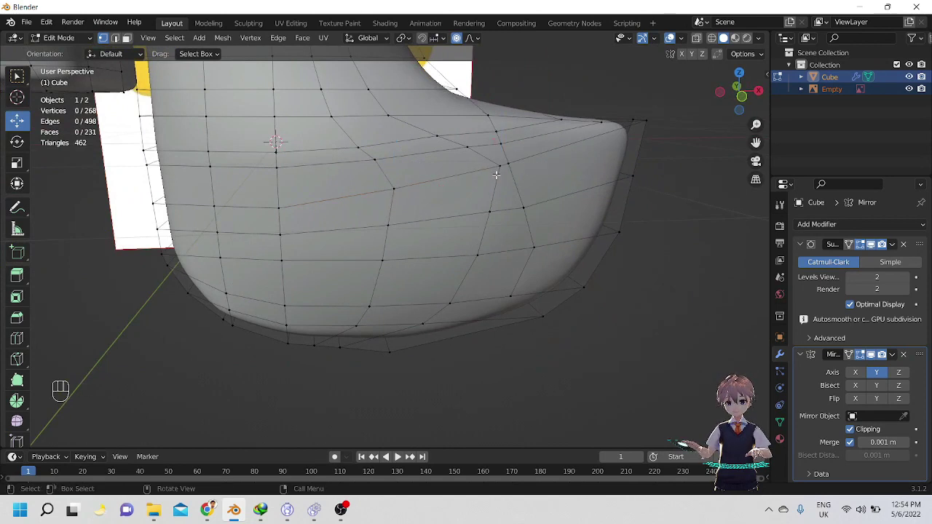
Undo the proportional vertex move, turn off proportional editing and shift the tail's upper side vertex along X toward the body.
drag(539, 165, 504, 169)
key(ctrl+z)
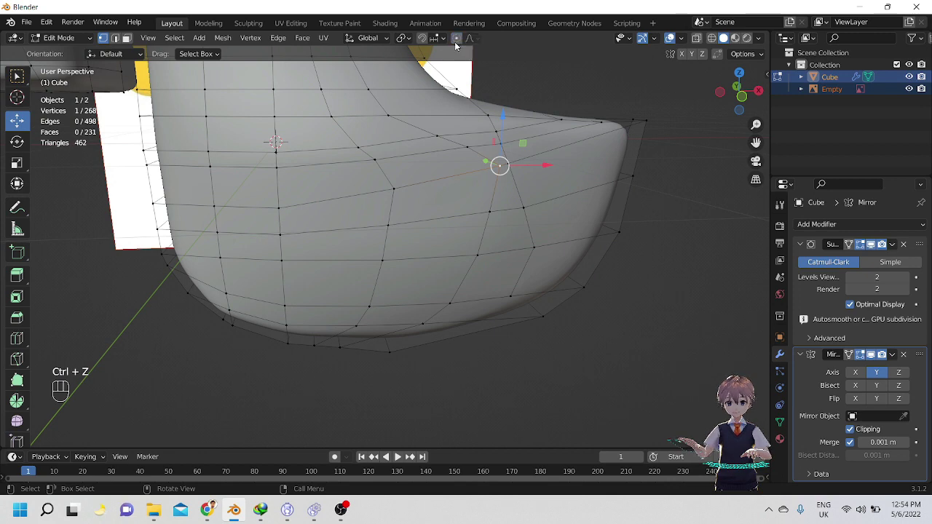
key(KP_1)
shift+middle_drag(540, 162, 541, 214)
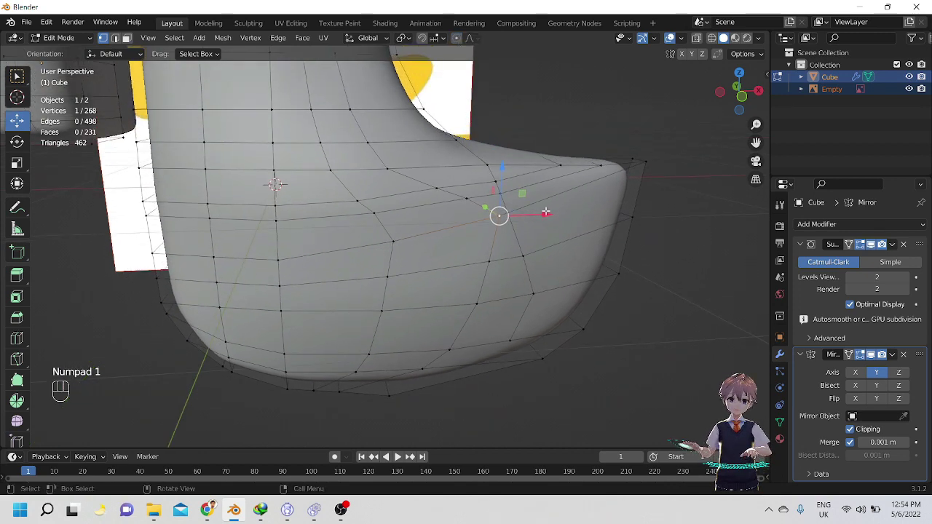
drag(545, 215, 531, 219)
click(528, 219)
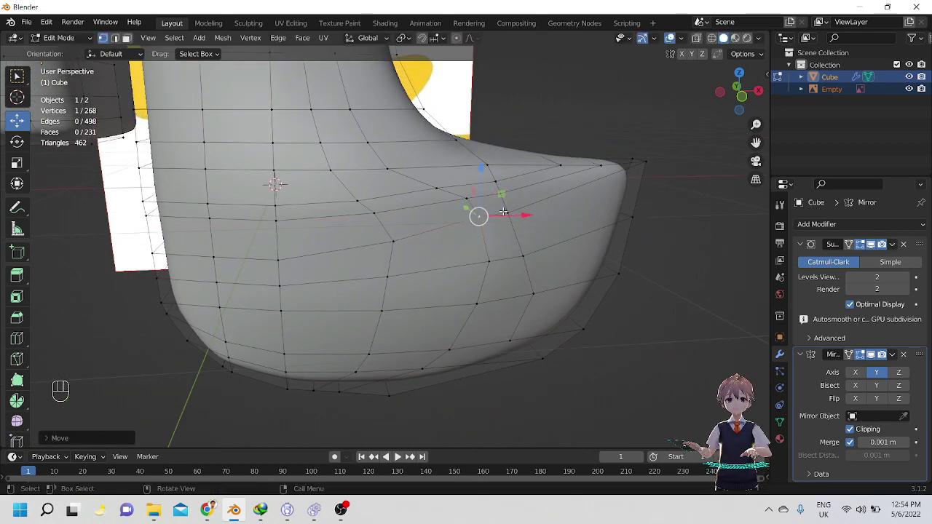
Move three connected vertices on the tail's side along X toward the body and slightly downward along Z.
shift+click(467, 196)
drag(528, 227, 508, 226)
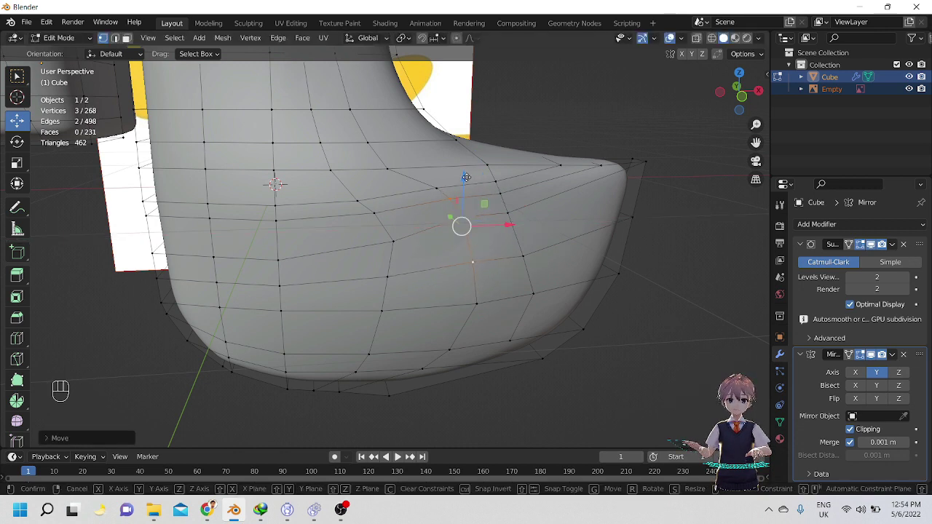
drag(467, 181, 466, 185)
Move the cut vertex on the tail's outer side slightly outward along Y.
middle_drag(461, 231, 508, 237)
click(500, 227)
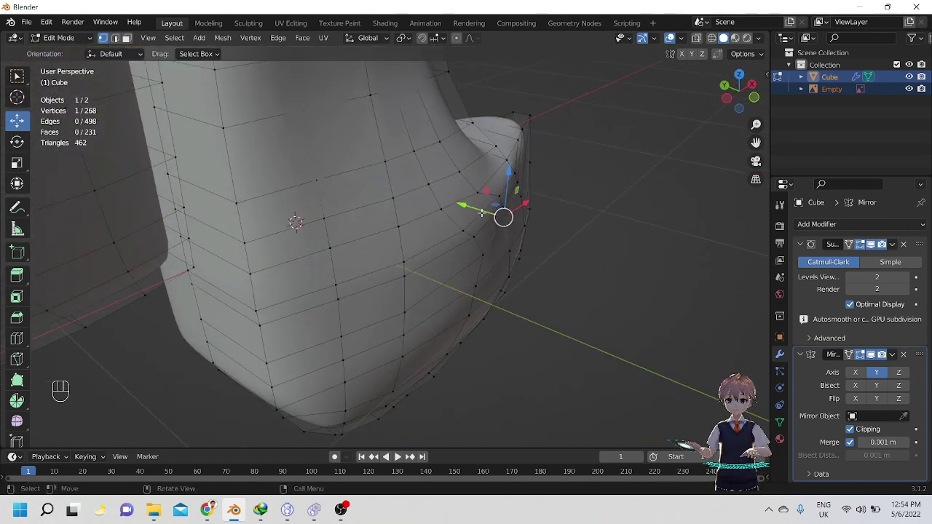
drag(476, 210, 481, 213)
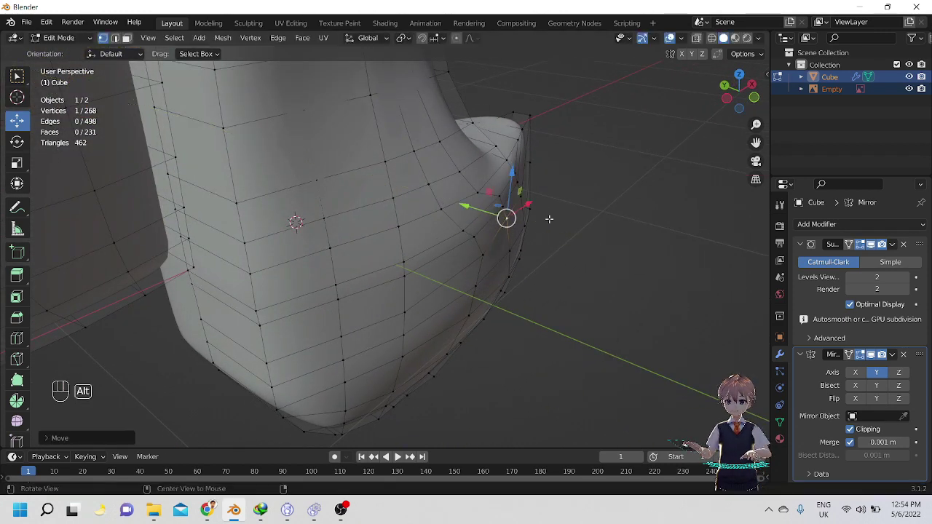
Check the smoothed tail and lower body in Object Mode from several angles.
middle_drag(549, 217, 564, 201)
key(Tab)
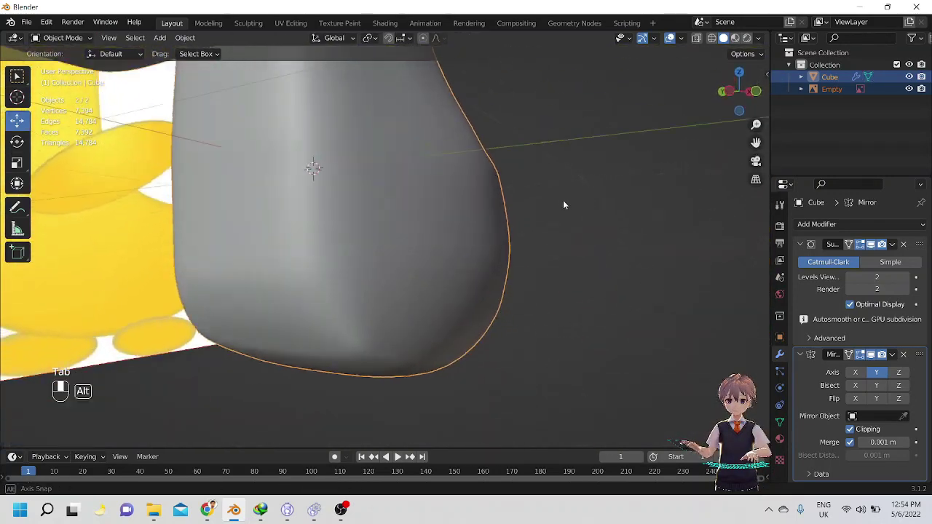
key(Tab)
drag(461, 203, 501, 204)
alt+middle_drag(501, 204, 378, 224)
key(Tab)
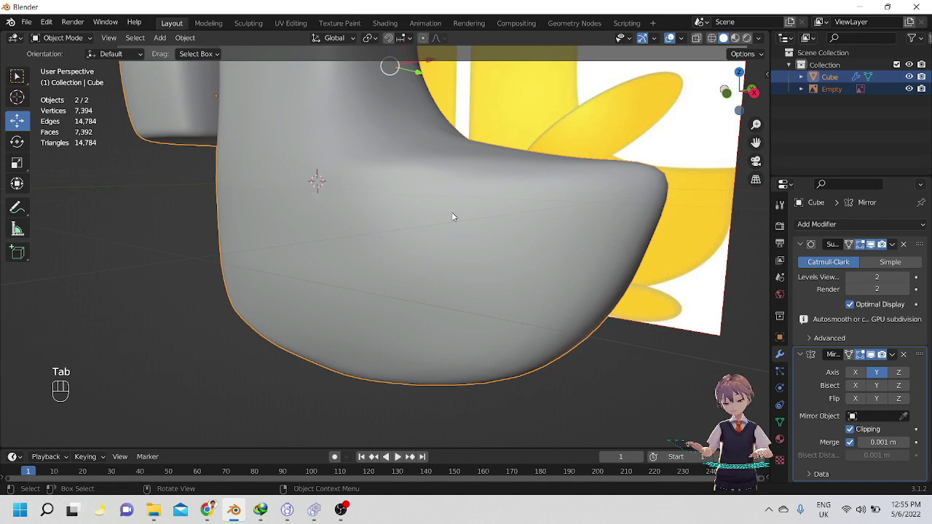
middle_drag(451, 212, 482, 209)
alt+middle_drag(471, 166, 391, 242)
Move the top edge's end vertices at the head's rounded corner outward along X and slightly down along Z, following the reference.
key(Tab)
scroll(432, 345, up, 3)
scroll(463, 190, up, 2)
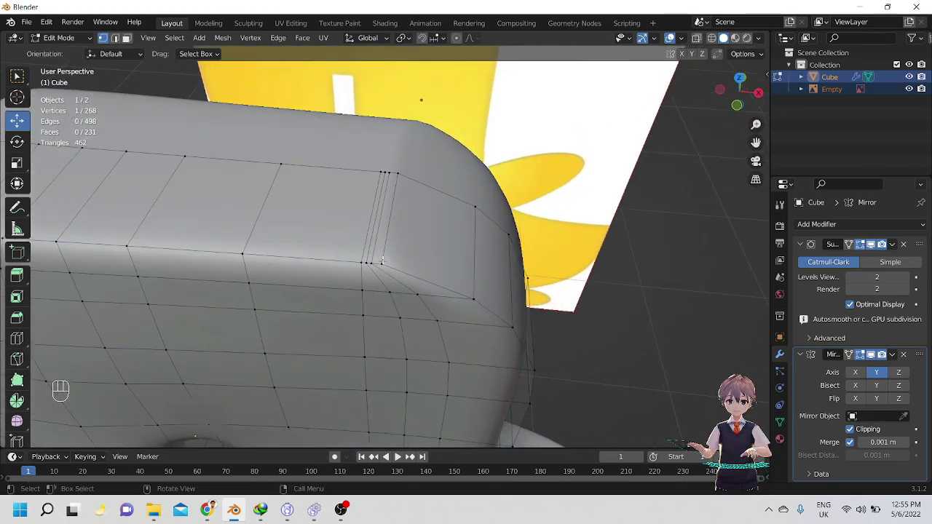
click(381, 260)
key(KP_1)
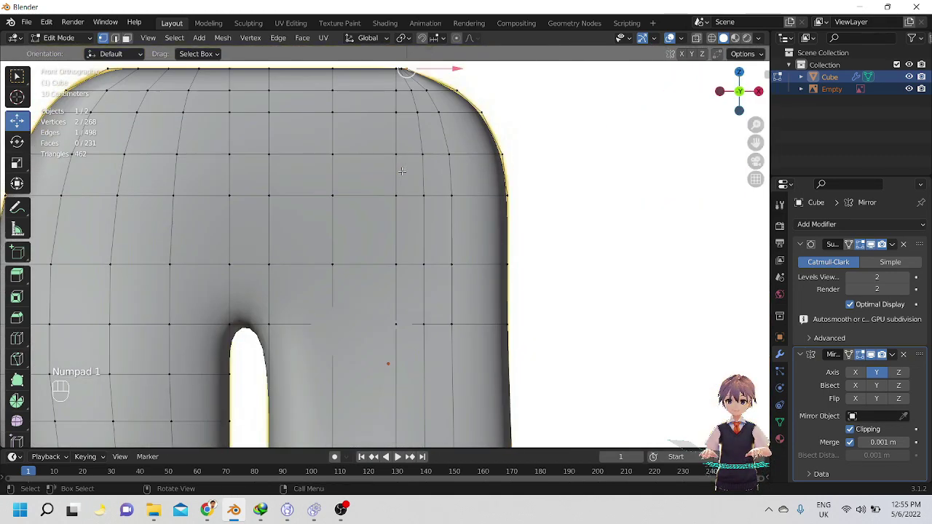
shift+middle_drag(402, 171, 361, 324)
scroll(432, 298, up, 6)
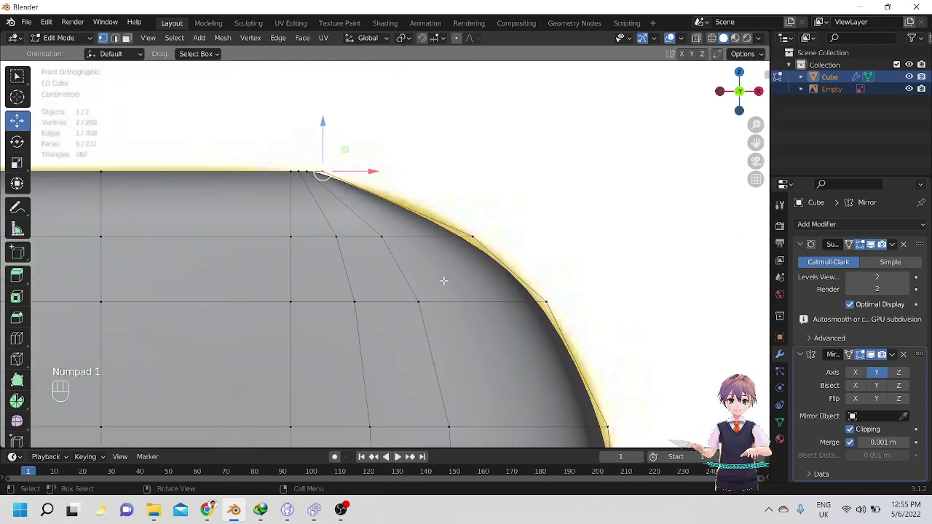
shift+middle_drag(404, 212, 399, 245)
drag(366, 200, 408, 193)
mouse_move(384, 157)
mouse_down()
mouse_move(387, 177)
mouse_move(395, 173)
mouse_up()
Move the next pair of top-edge vertices at the head's rounded corner outward along X and slightly down along Z.
shift+middle_drag(310, 211, 374, 240)
key(z)
click(287, 245)
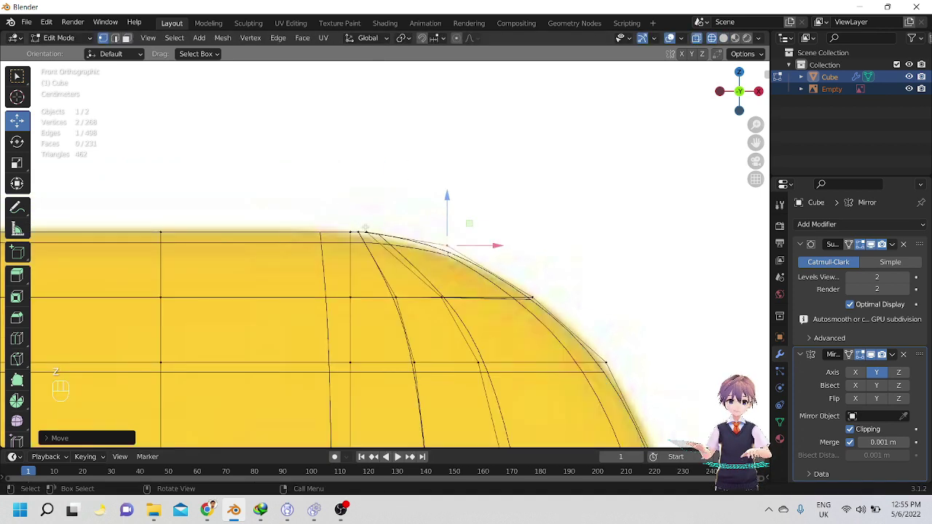
key(z)
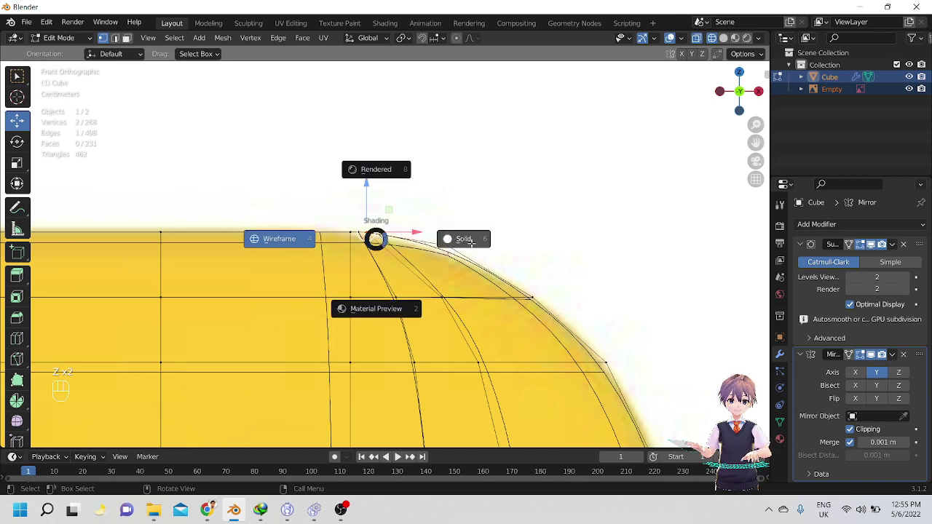
click(469, 240)
drag(415, 232, 448, 237)
mouse_move(407, 186)
mouse_down()
mouse_move(406, 196)
mouse_move(410, 188)
mouse_up()
shift+middle_drag(352, 227, 385, 230)
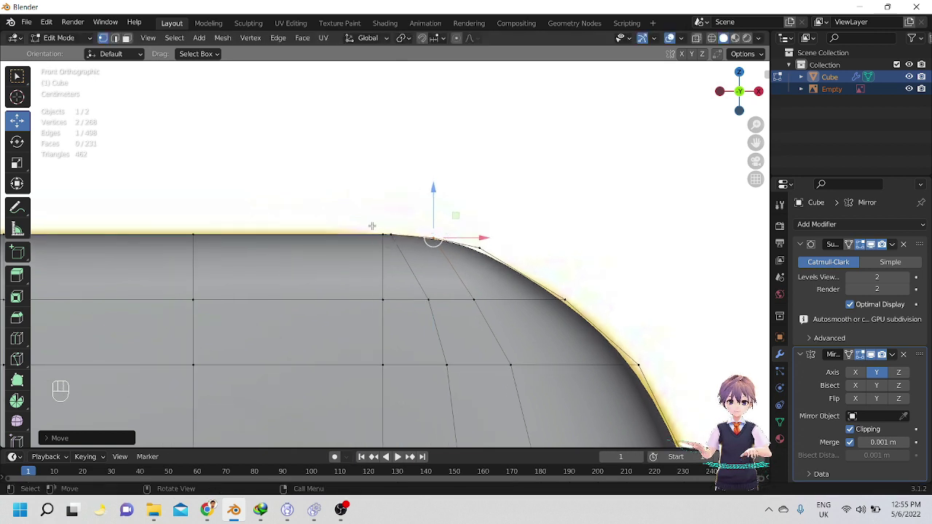
Move the following pair of vertices on the head's top edge along X and check the smoothed corner.
drag(372, 224, 386, 246)
click(384, 245)
key(z)
click(297, 251)
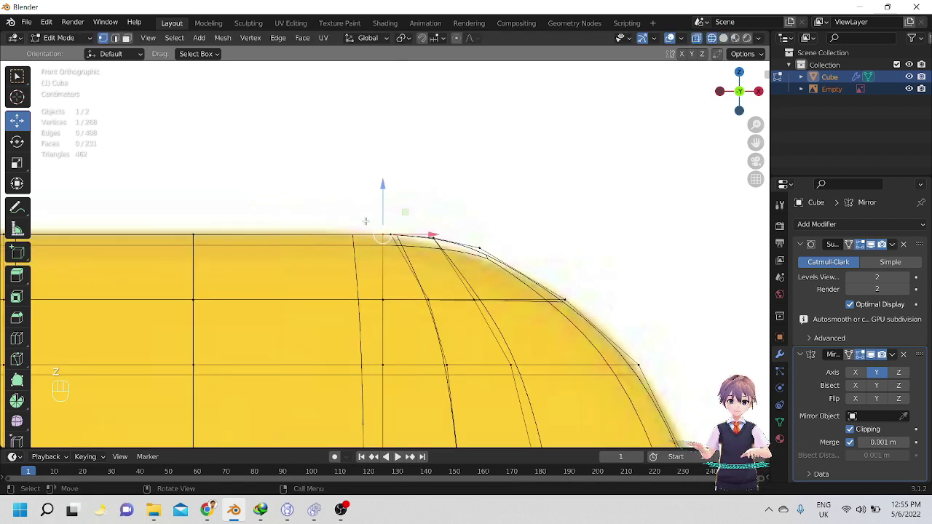
drag(386, 249, 386, 249)
shift+middle_drag(386, 248, 416, 235)
key(z)
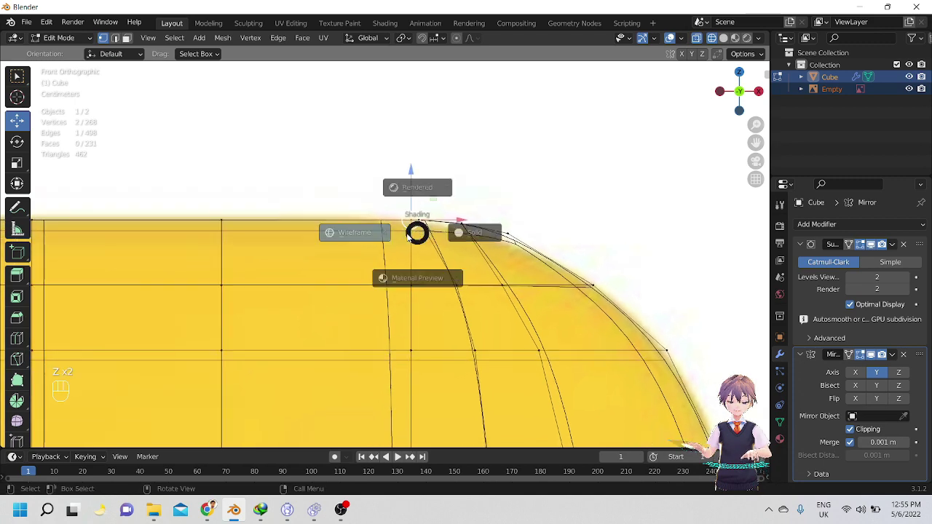
click(467, 227)
drag(459, 219, 410, 224)
middle_drag(410, 224, 495, 244)
key(Tab)
key(Tab)
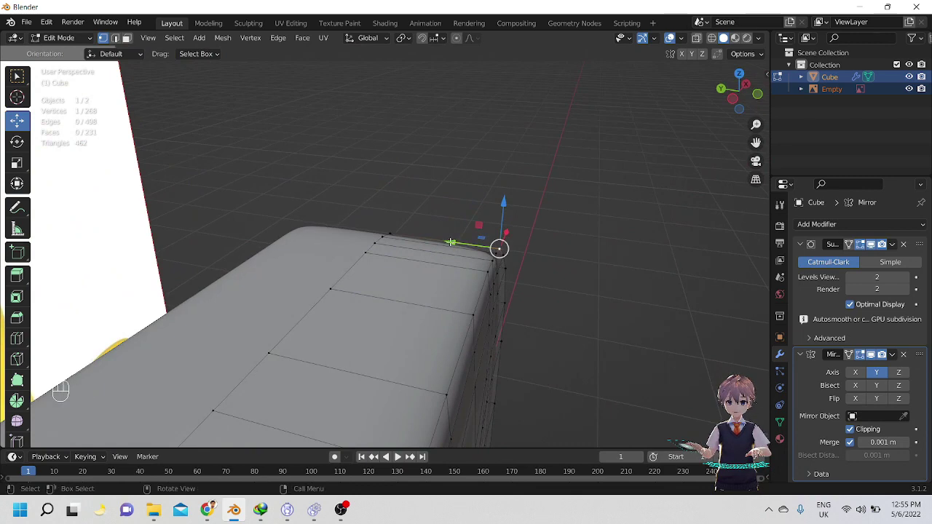
Try to move the corner vertex on the head's top side edge inward along Y.
drag(452, 243, 433, 232)
middle_drag(493, 259, 474, 259)
drag(460, 251, 435, 249)
middle_drag(478, 242, 379, 230)
key(ctrl+z)
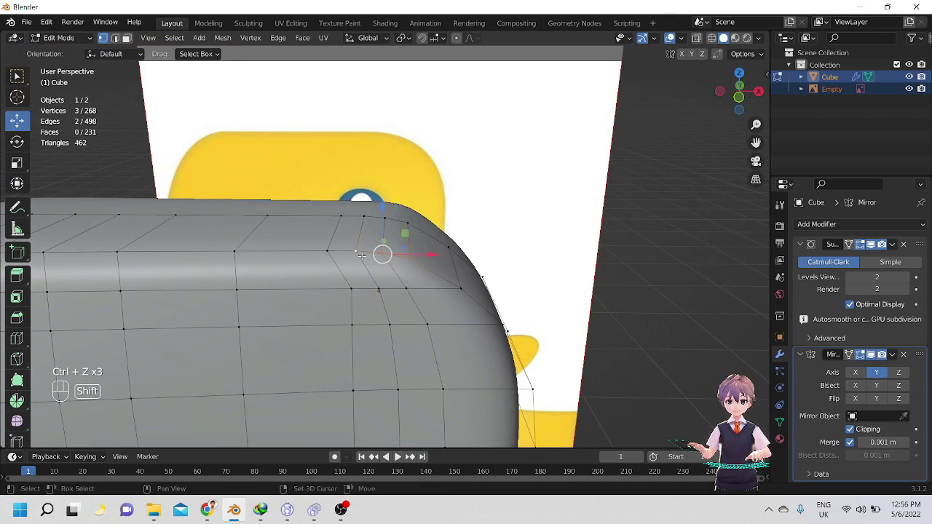
Select the row of vertices along the head's top side edge and move it inward along Y.
shift+middle_drag(220, 263, 448, 238)
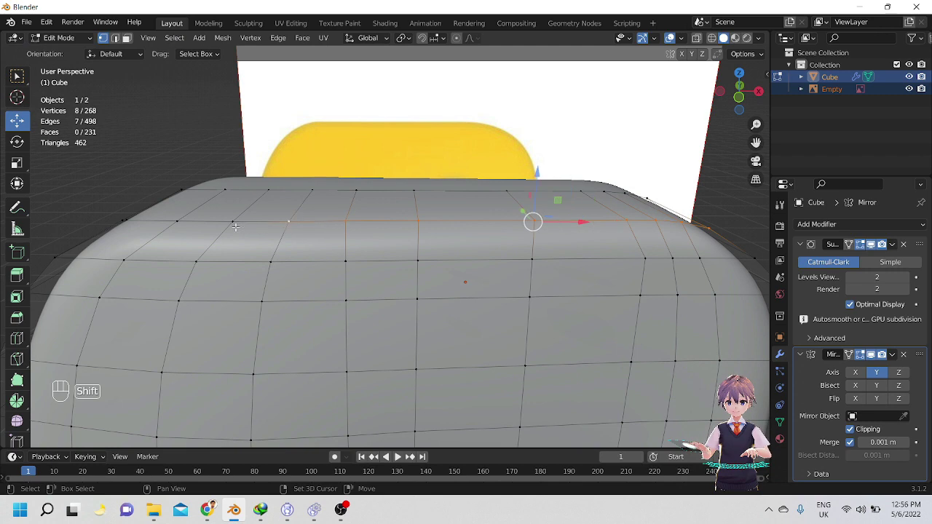
middle_drag(136, 219, 397, 246)
shift+click(316, 198)
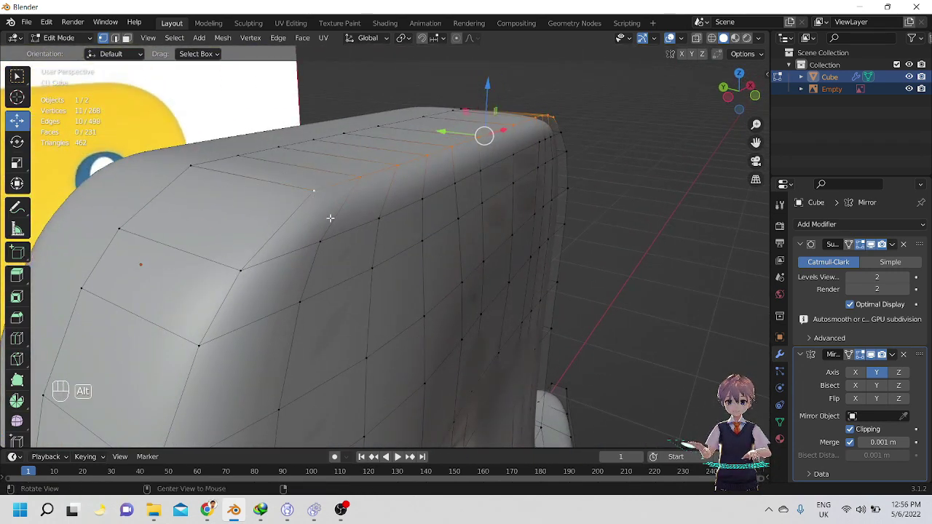
middle_drag(328, 217, 419, 212)
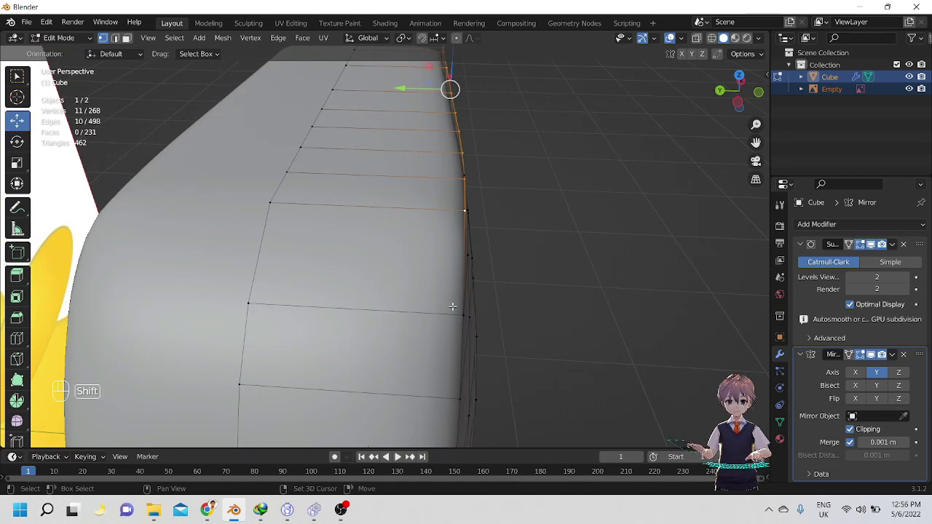
shift+middle_drag(449, 241, 410, 127)
drag(403, 119, 366, 116)
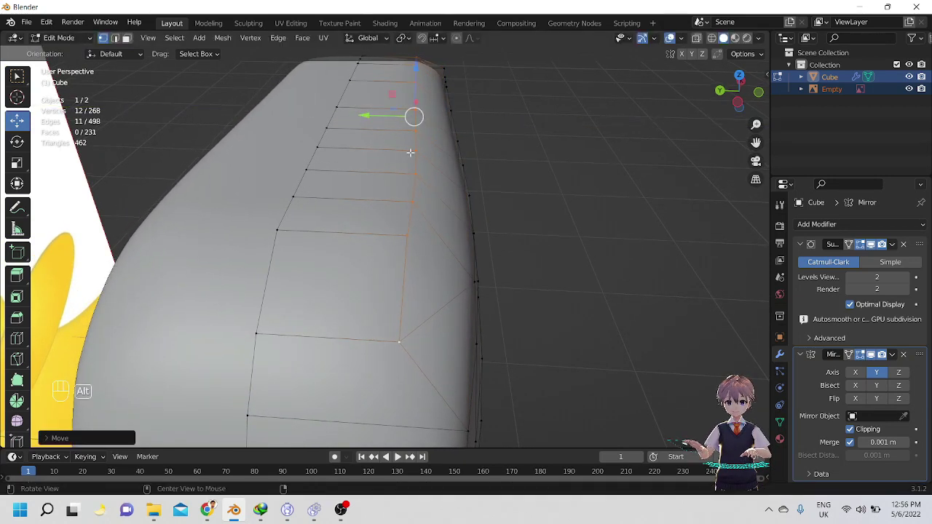
Select the side-edge vertices running down the front of the hanging beak to its lower corner.
alt+middle_drag(366, 115, 434, 140)
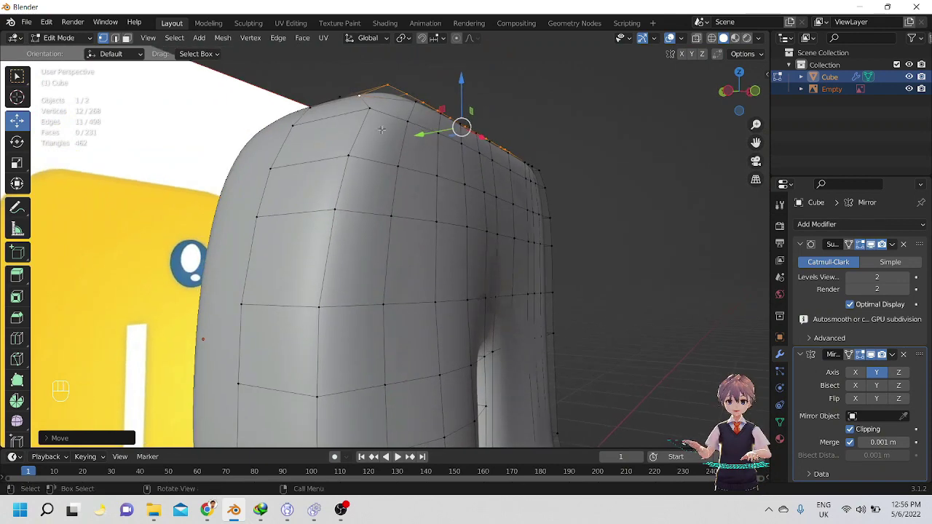
click(370, 109)
alt+shift+middle_drag(375, 203, 384, 162)
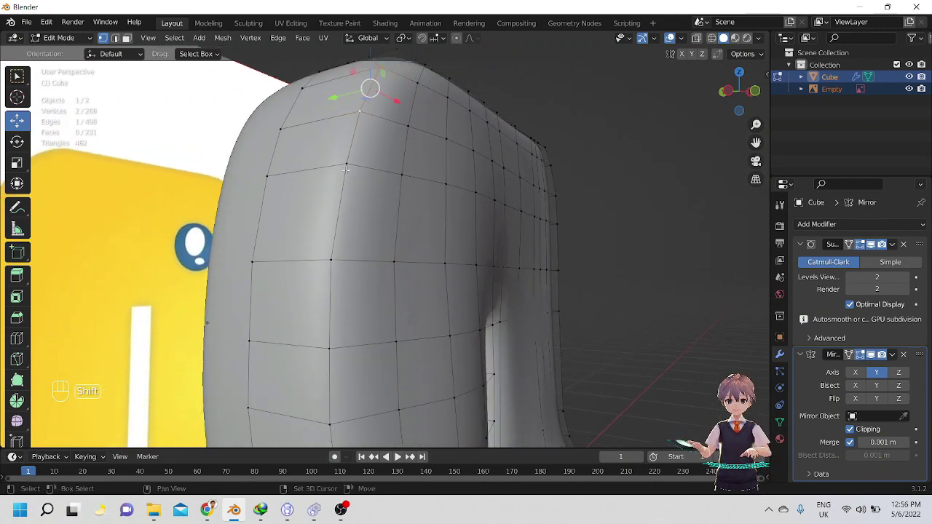
shift+middle_drag(331, 339, 341, 270)
shift+middle_drag(358, 365, 343, 260)
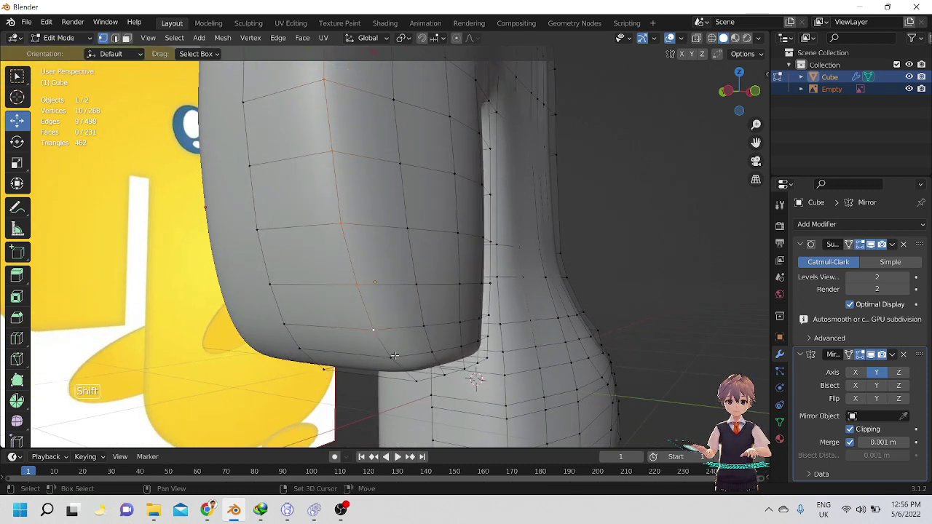
alt+middle_drag(440, 375, 351, 341)
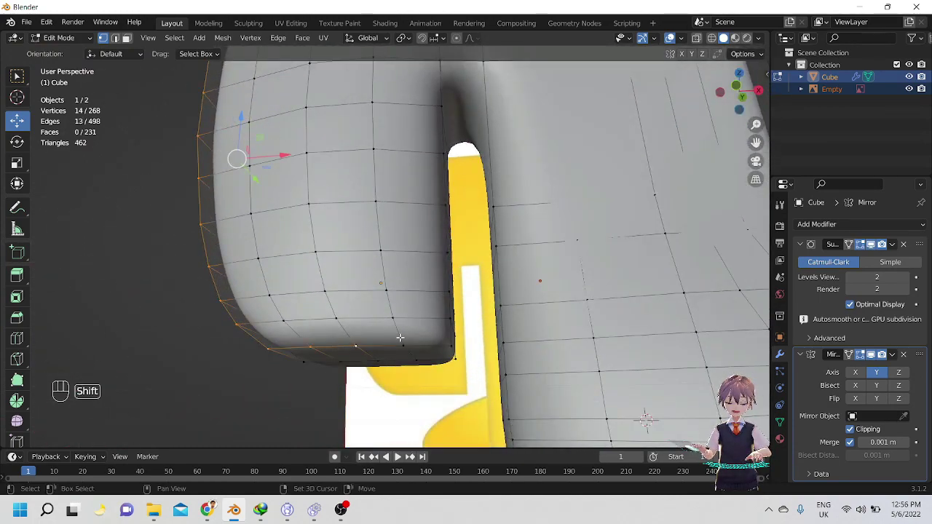
Extend the selection along the beak's underside and up its inner side edge to the top of the gap.
shift+click(448, 290)
alt+drag(449, 291, 439, 294)
key(ctrl+z)
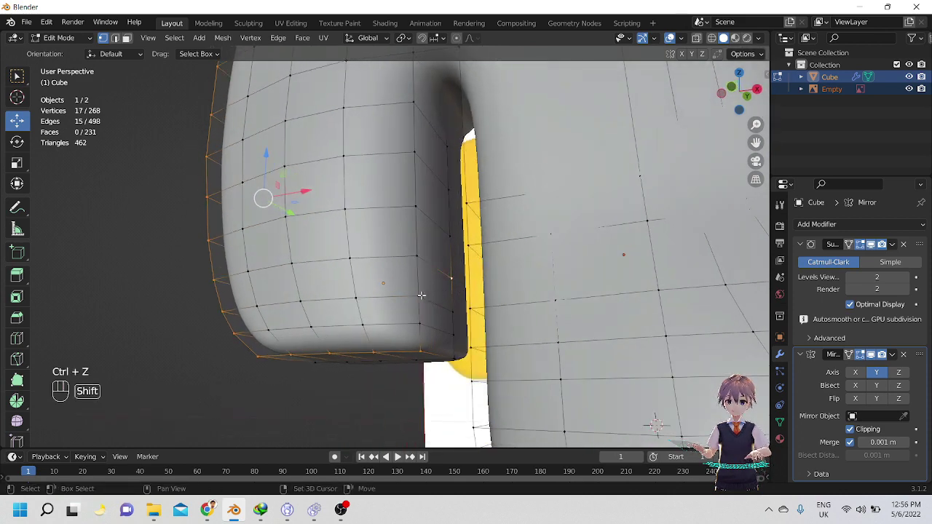
key(ctrl+z)
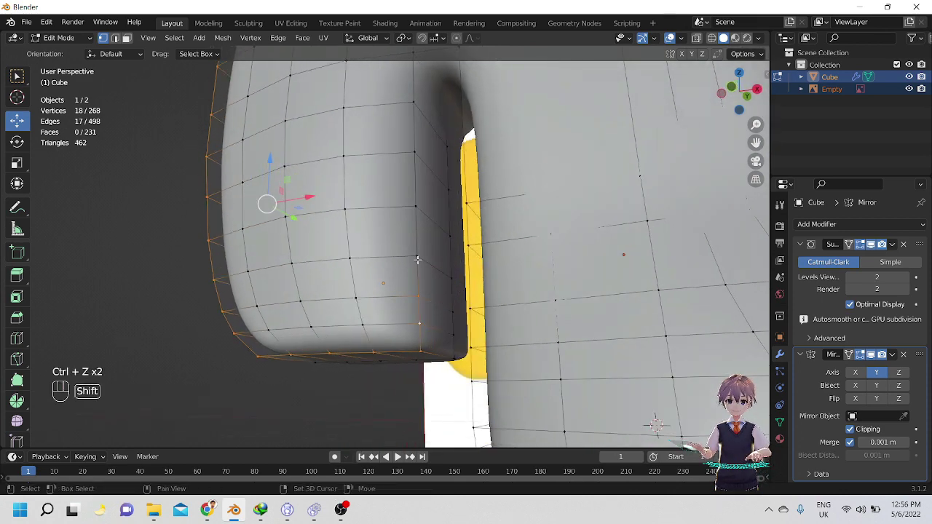
shift+click(415, 100)
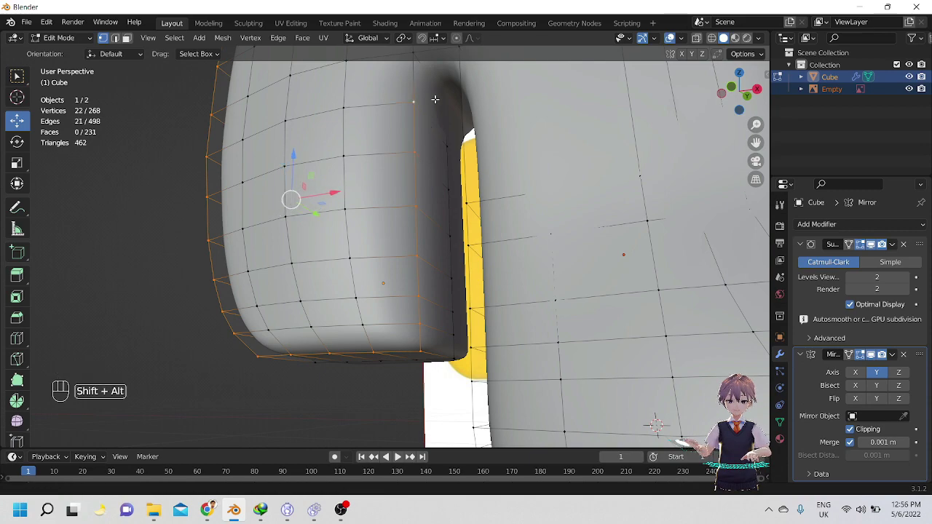
shift+middle_drag(415, 100, 402, 177)
shift+click(453, 162)
scroll(454, 162, down, 2)
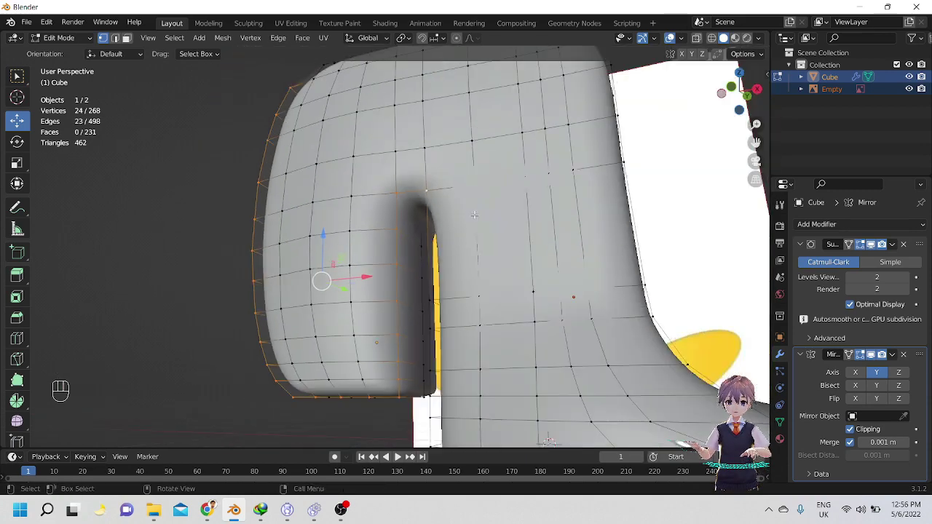
Extend the selection down the body's front side edge and along its underside toward the tail.
alt+shift+drag(466, 287, 491, 243)
shift+drag(450, 185, 462, 213)
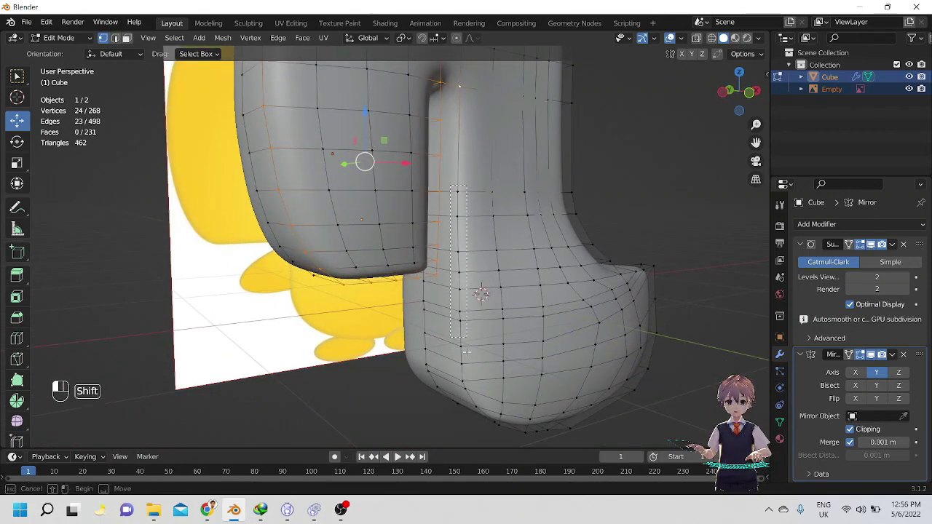
shift+drag(472, 387, 472, 390)
alt+drag(489, 321, 545, 352)
shift+click(416, 256)
shift+middle_drag(545, 351, 461, 321)
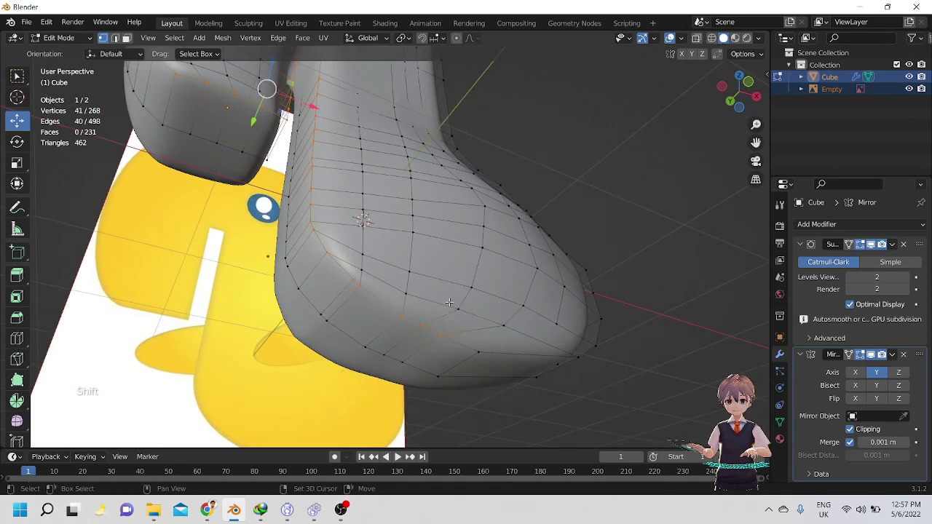
alt+drag(566, 354, 429, 370)
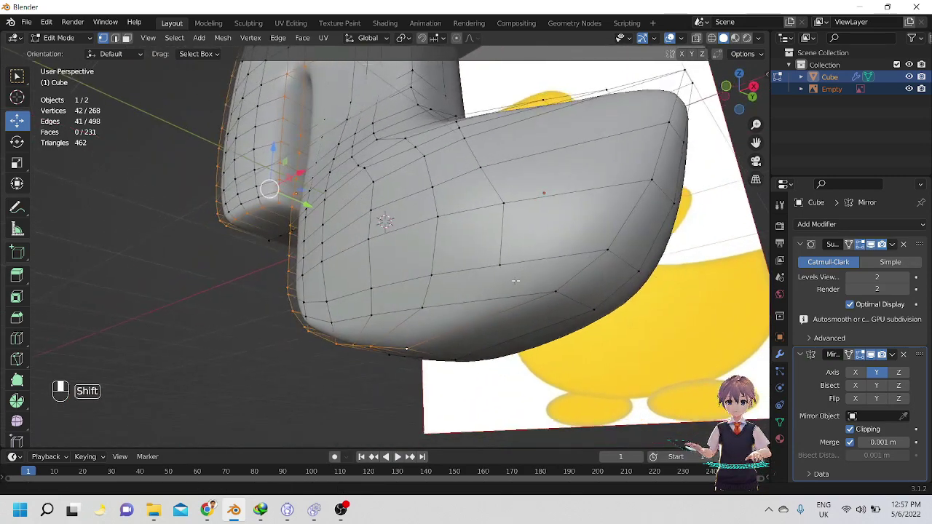
mouse_move(515, 280)
alt+shift+mouse_down()
mouse_move(450, 327)
mouse_move(482, 368)
alt+shift+mouse_up()
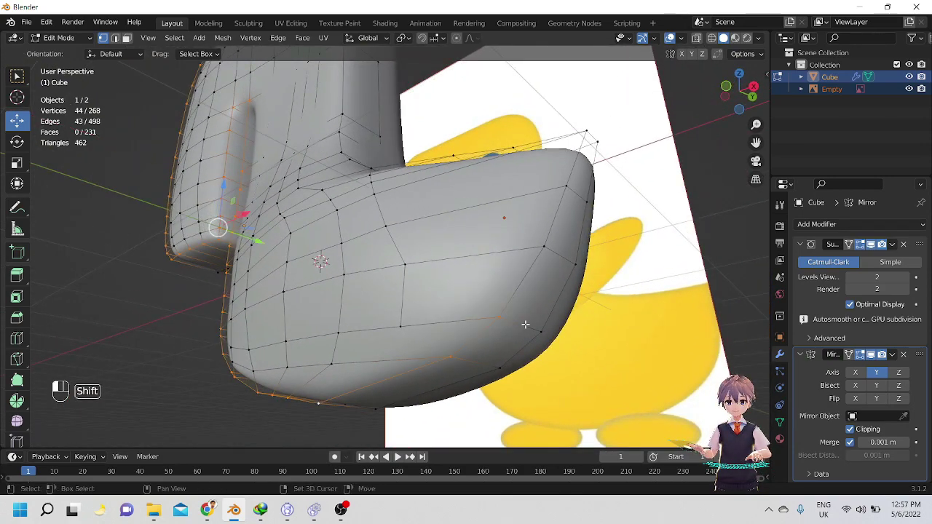
Extend the selection around the tail tip and along the tail's upper side edge to the base of the neck.
alt+drag(575, 163, 480, 256)
alt+shift+drag(309, 353, 351, 247)
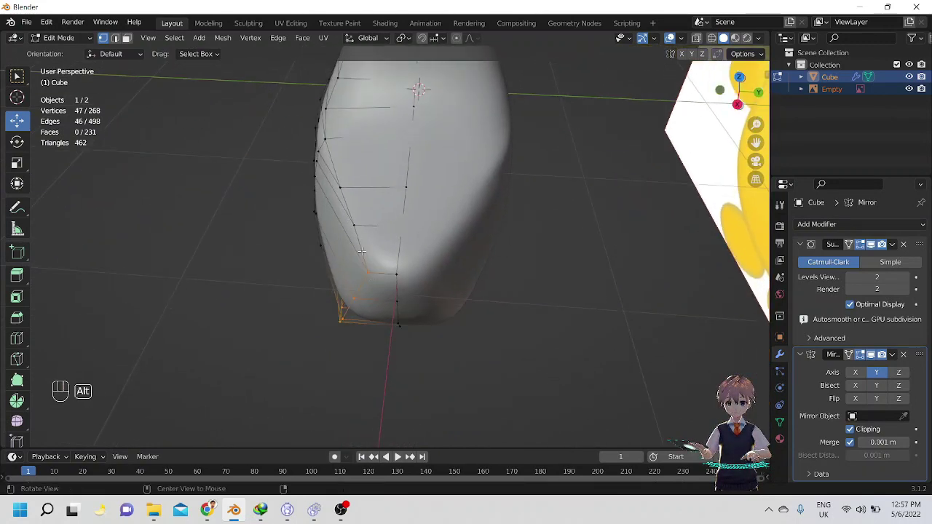
middle_drag(361, 251, 359, 250)
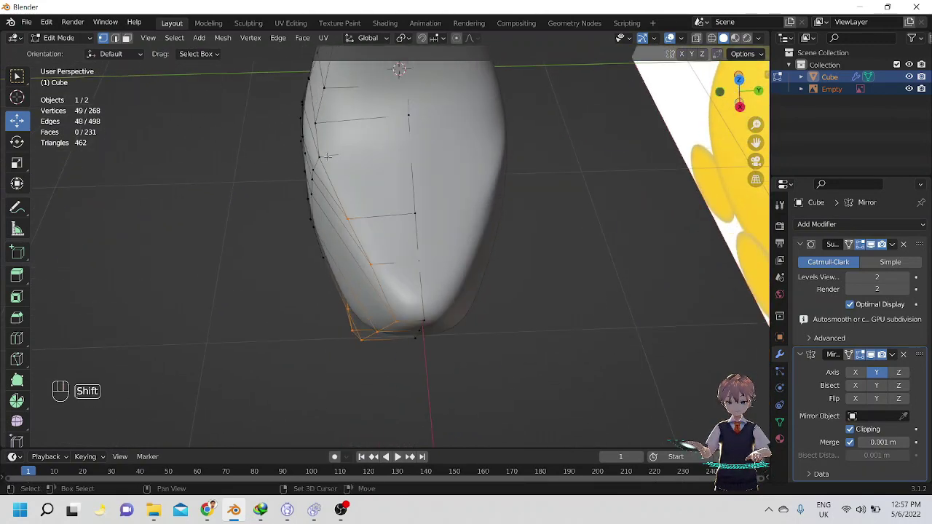
shift+click(312, 119)
alt+shift+drag(320, 104, 347, 252)
shift+click(350, 251)
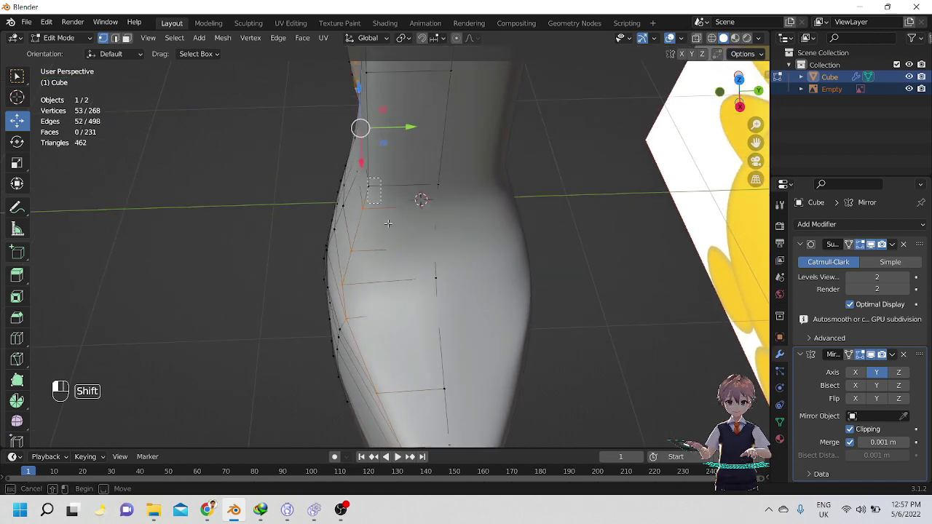
shift+drag(388, 223, 421, 191)
Extend the selection up the neck's back side edge and move the whole outline of vertices inward along Y.
alt+shift+drag(420, 92, 425, 292)
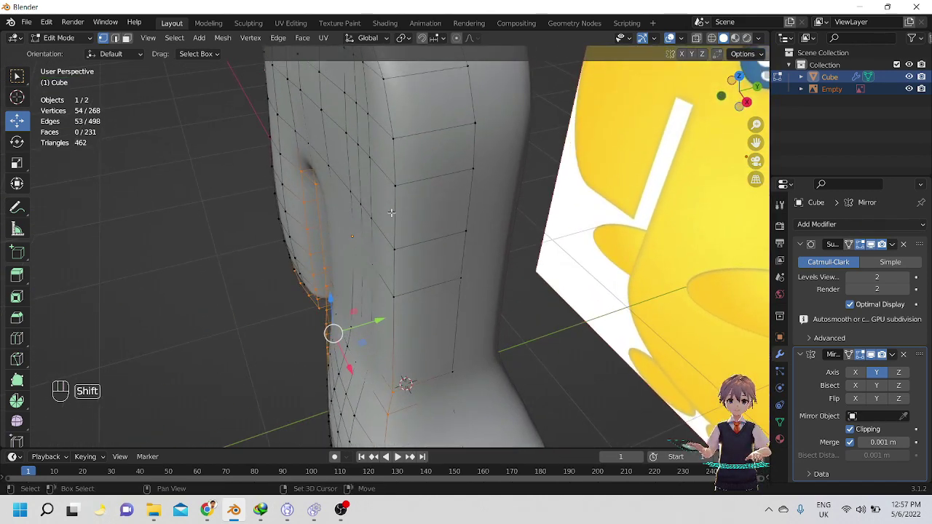
shift+drag(391, 207, 419, 344)
alt+shift+drag(394, 87, 411, 301)
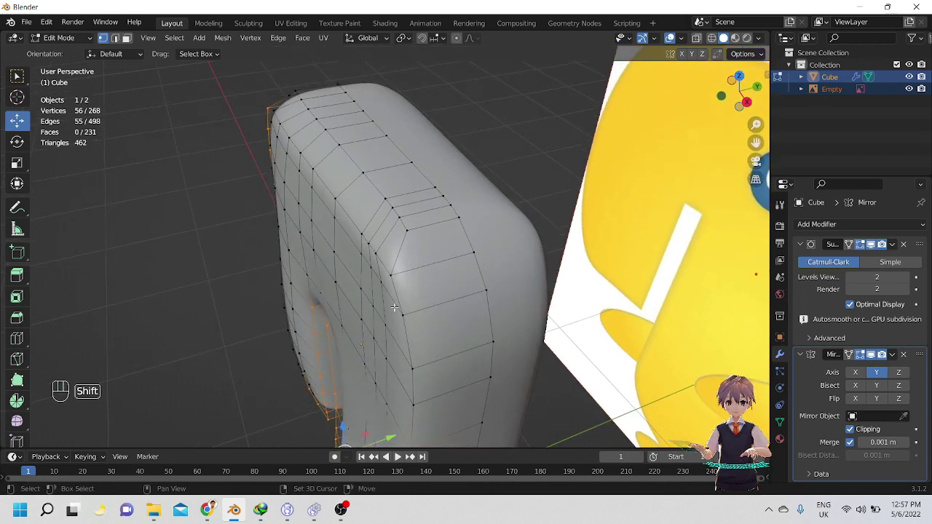
shift+drag(425, 415, 425, 416)
middle_drag(425, 416, 589, 256)
drag(464, 344, 412, 328)
Check the rounded side edges of the head, body and tail in Object Mode from several angles.
alt+shift+drag(608, 328, 506, 262)
alt+shift+drag(581, 291, 470, 281)
scroll(471, 281, down, 3)
alt+drag(524, 272, 513, 273)
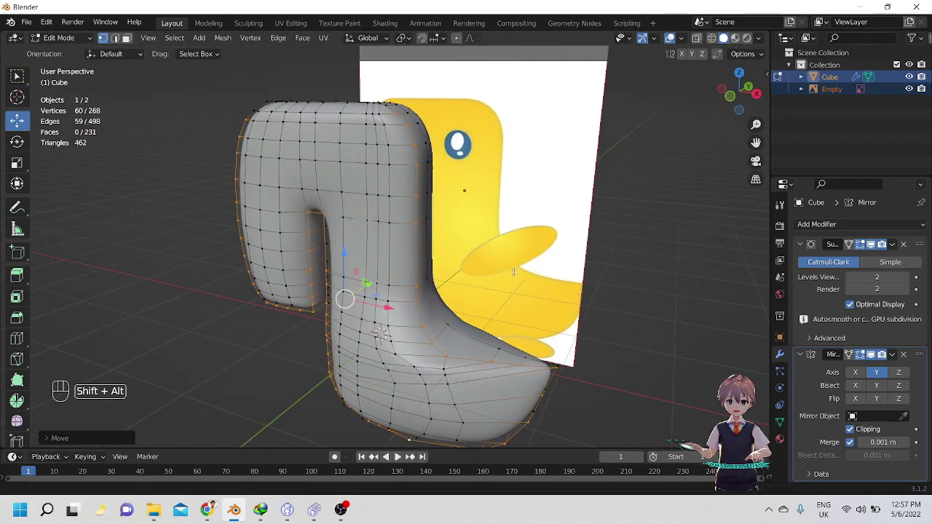
middle_drag(513, 272, 442, 308)
key(Tab)
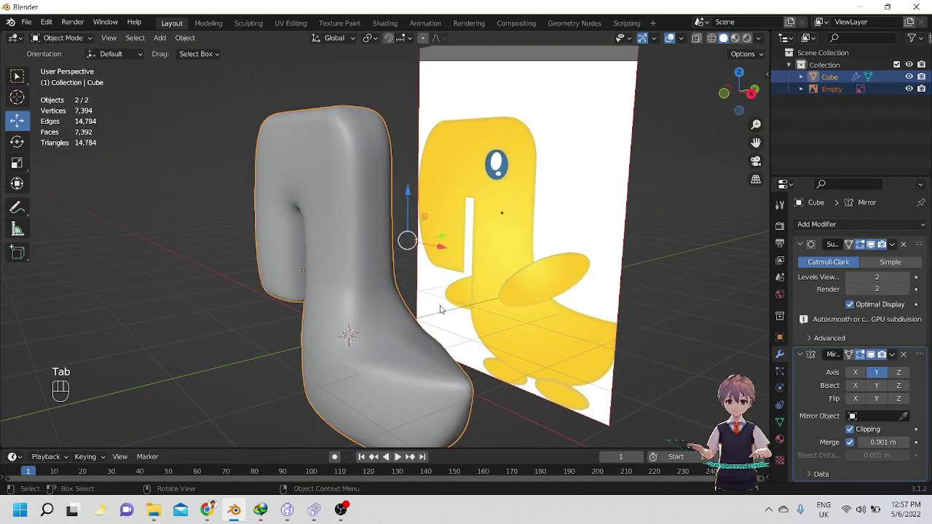
alt+drag(441, 310, 429, 270)
key(Tab)
scroll(422, 344, up, 6)
key(Tab)
scroll(453, 235, up, 2)
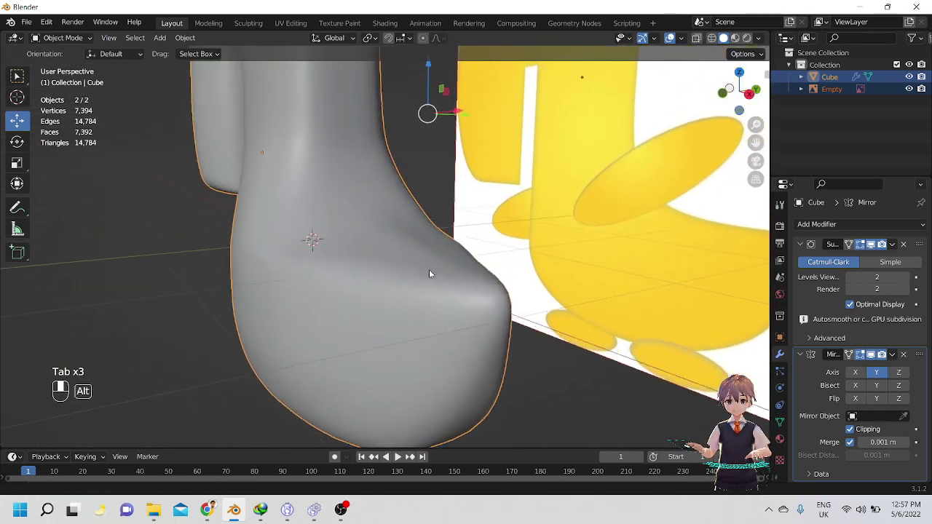
Select the single vertex on the middle of the tail's top and move it slightly down along Z.
key(Tab)
middle_drag(420, 255, 423, 302)
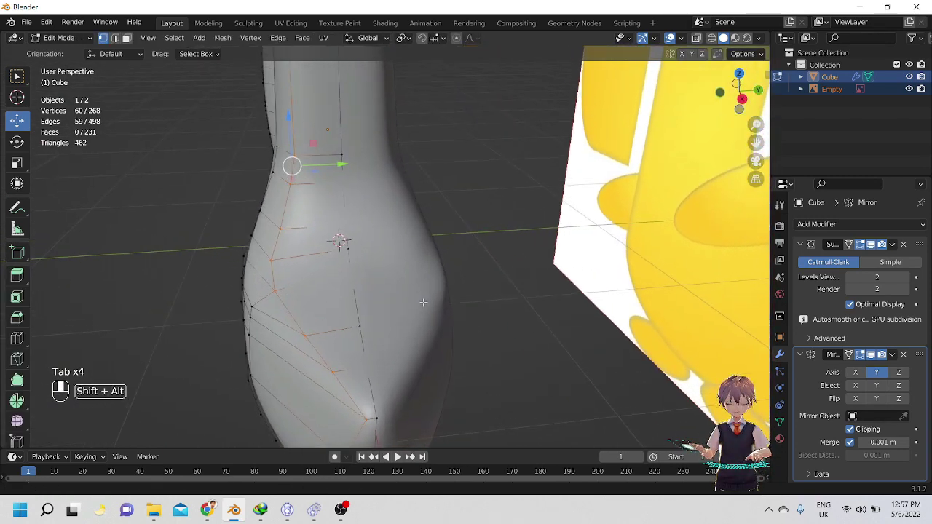
scroll(423, 303, down, 2)
alt+shift+drag(421, 265, 523, 269)
scroll(431, 300, up, 1)
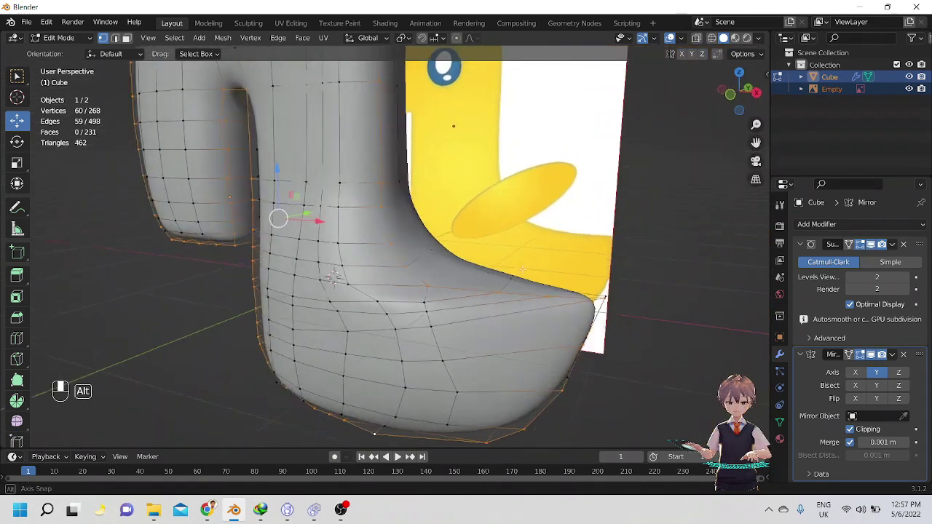
alt+middle_drag(523, 268, 525, 281)
click(525, 281)
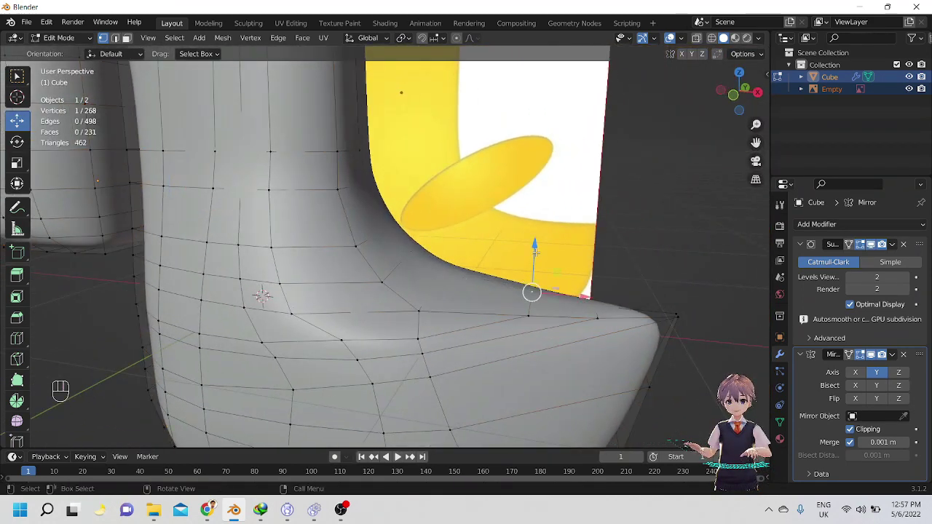
drag(535, 251, 534, 270)
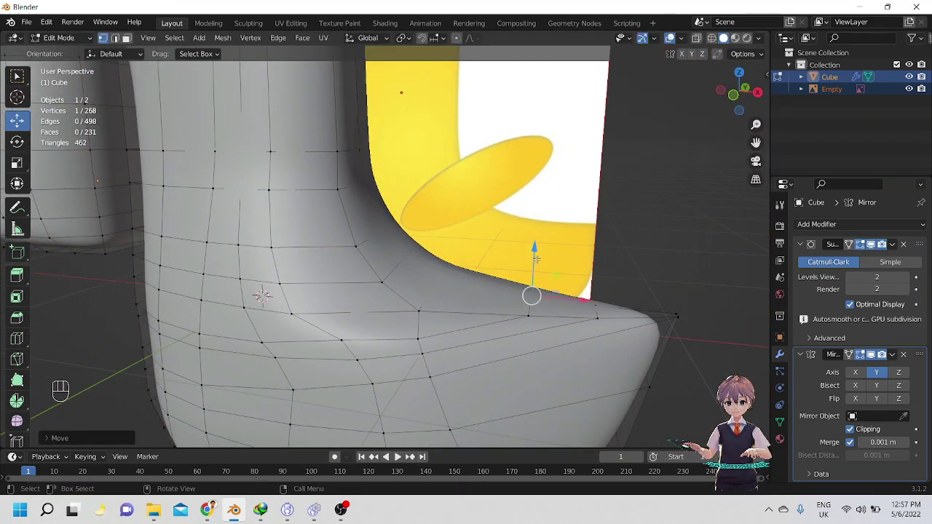
Try to lower the centre vertex on the tail's top near the neck slightly along Z, and undo the move.
key(Tab)
key(Tab)
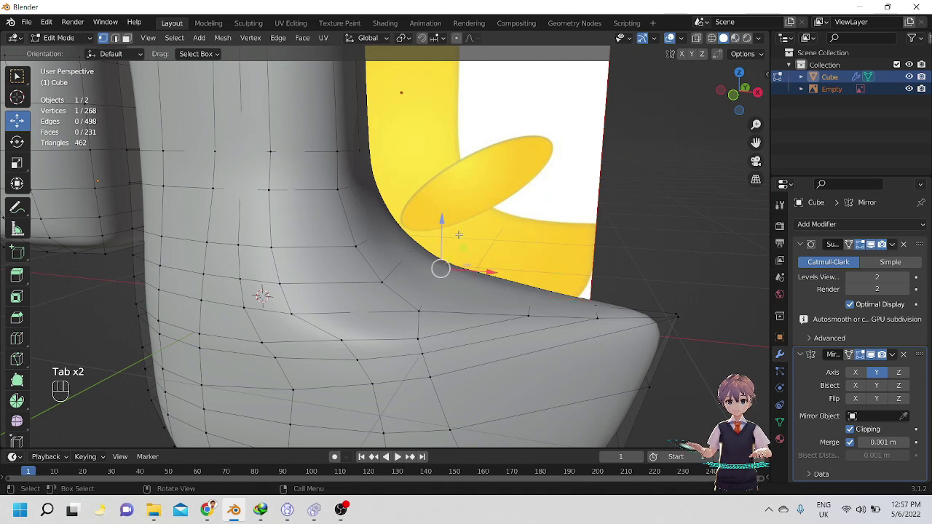
key(ctrl+z)
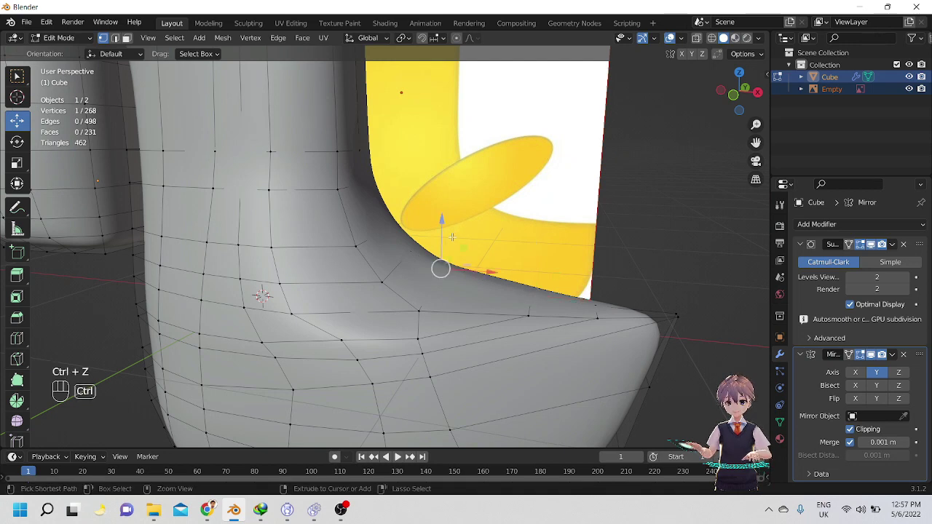
drag(442, 219, 443, 221)
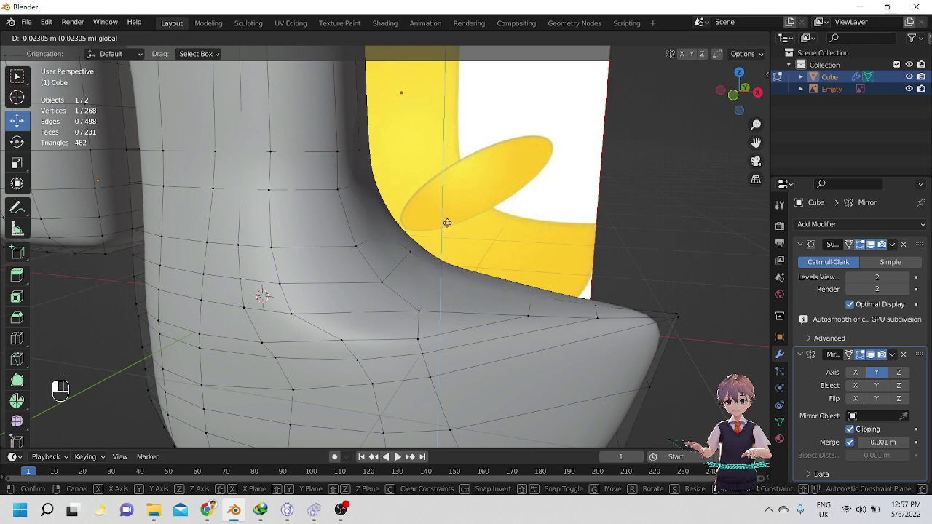
drag(448, 222, 447, 224)
key(Tab)
alt+drag(521, 252, 479, 254)
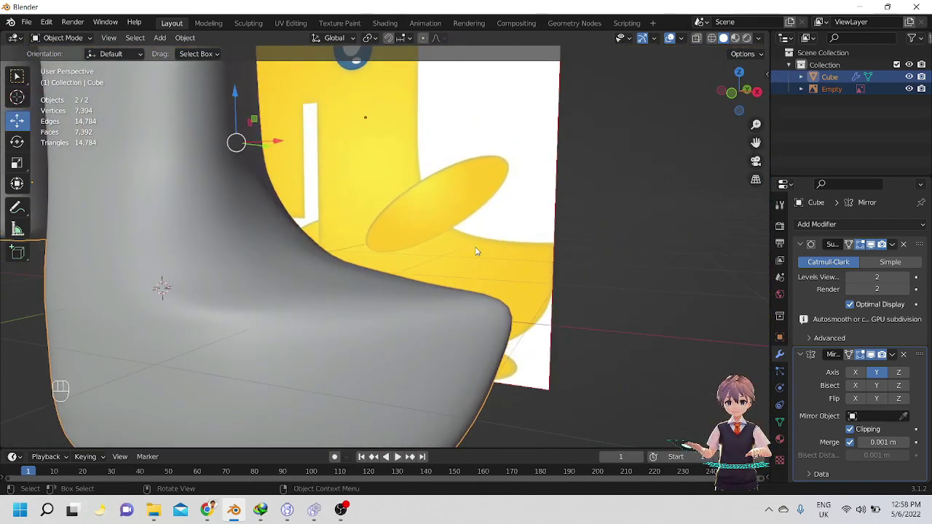
key(ctrl+z)
scroll(475, 248, down, 3)
key(Tab)
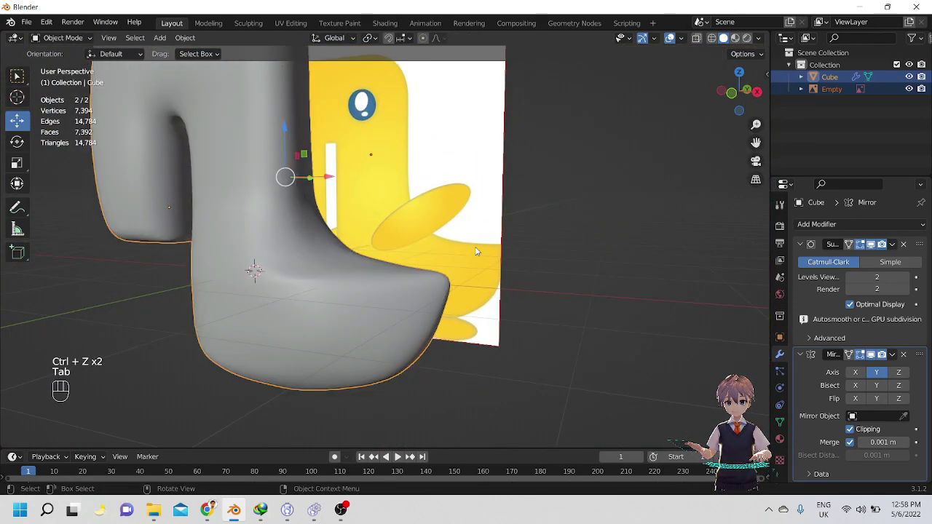
Try to adjust the neighbouring centre vertex where the tail's top curves towards the neck, and undo the change.
alt+drag(387, 237, 447, 305)
scroll(399, 276, up, 2)
key(Tab)
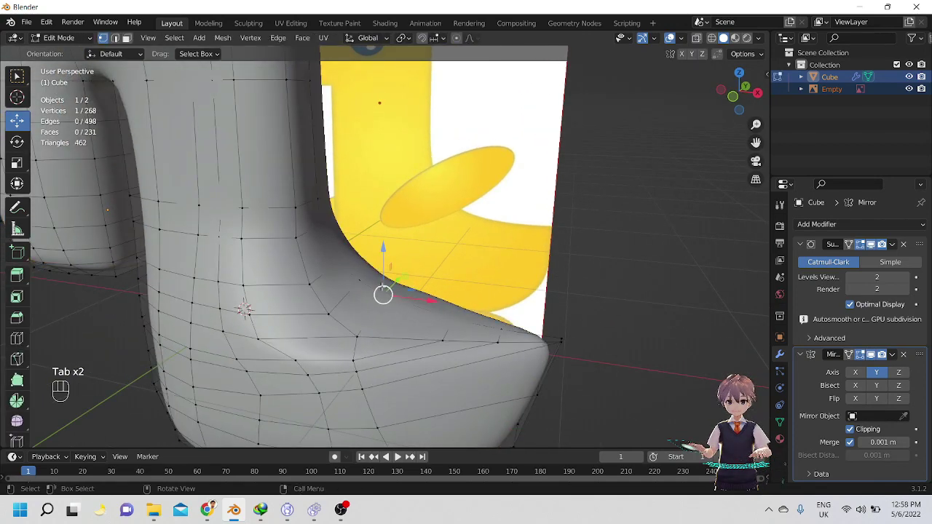
drag(363, 239, 366, 235)
key(ctrl+z)
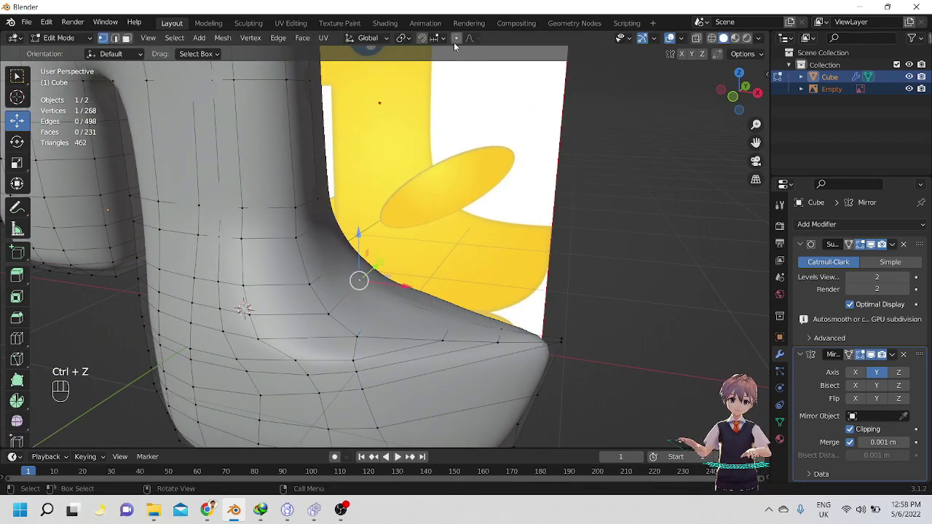
Turn on proportional editing and adjust the centre vertex where the tail's top meets the neck.
drag(357, 238, 373, 223)
scroll(362, 232, down, 6)
alt+shift+drag(376, 267, 432, 209)
alt+middle_drag(433, 210, 437, 318)
key(Tab)
key(Tab)
Move the centre vertex on the back of the neck slightly along X and compare the outline in the front view.
click(377, 199)
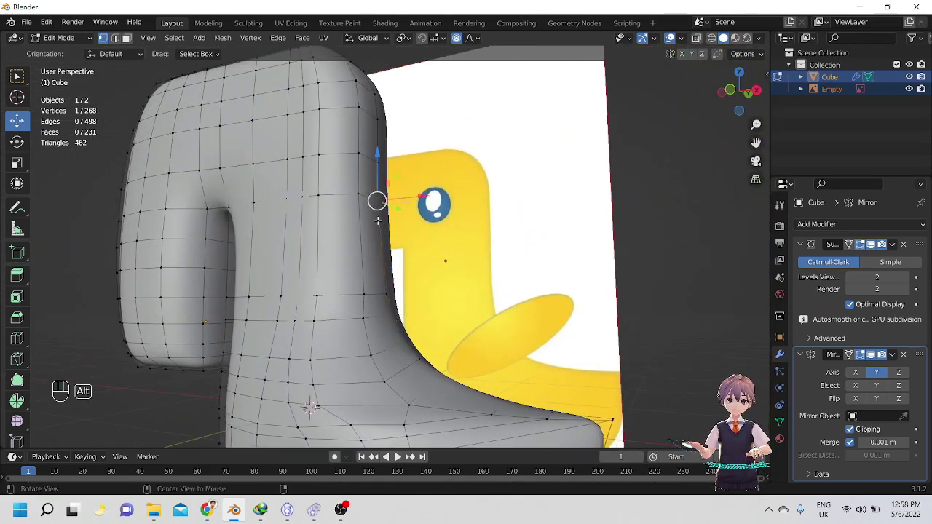
alt+middle_drag(378, 200, 394, 221)
drag(420, 193, 424, 193)
alt+shift+middle_drag(388, 122, 399, 195)
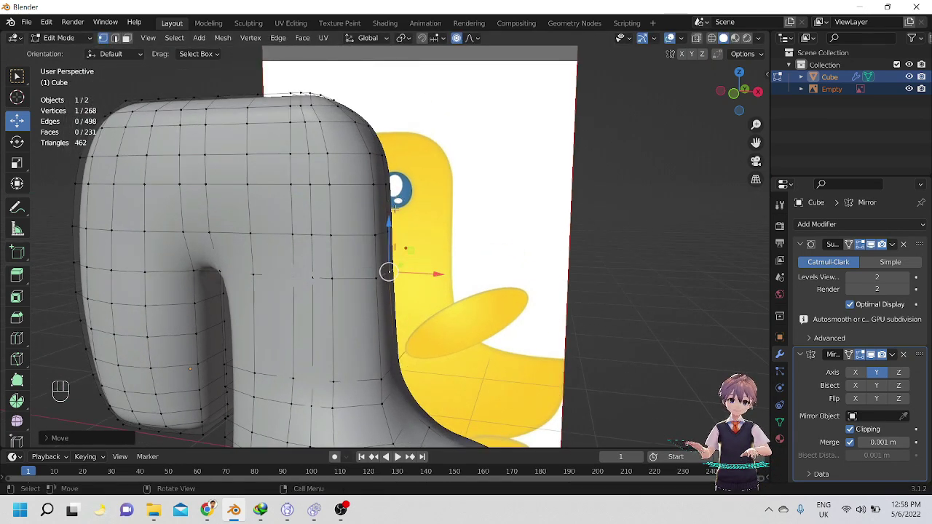
key(KP_1)
scroll(397, 209, down, 3)
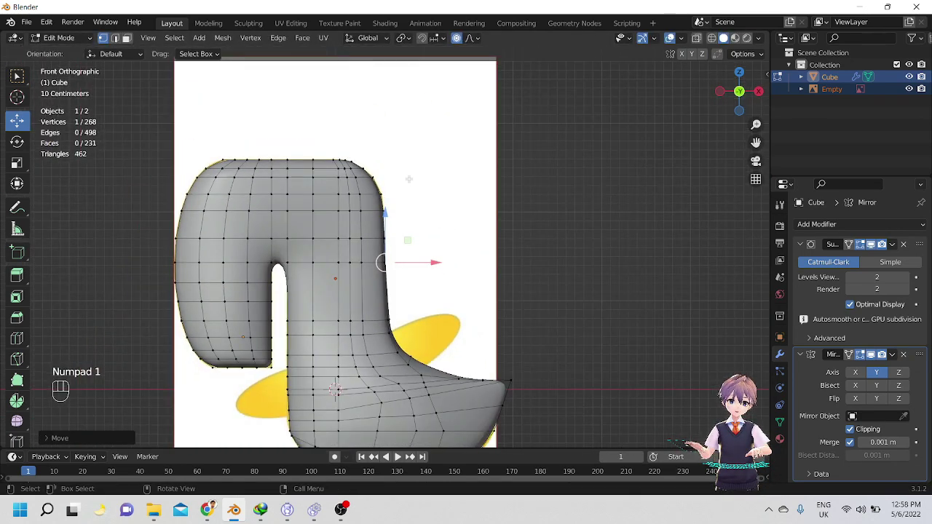
Keep the viewport in Solid shading and examine the whole body's surface in Object Mode.
alt+shift+middle_drag(456, 165, 553, 135)
mouse_move(444, 206)
alt+middle_down()
mouse_move(476, 256)
mouse_move(477, 245)
alt+middle_up()
key(z)
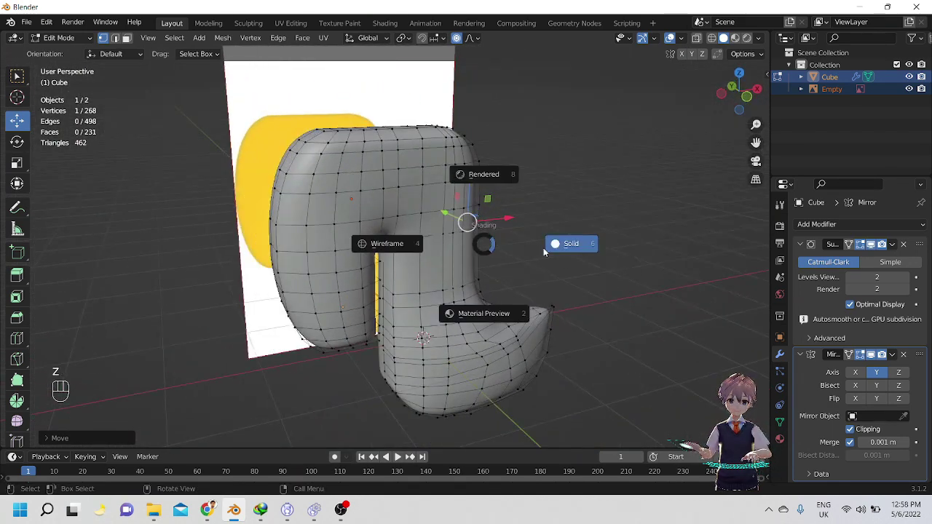
key(z)
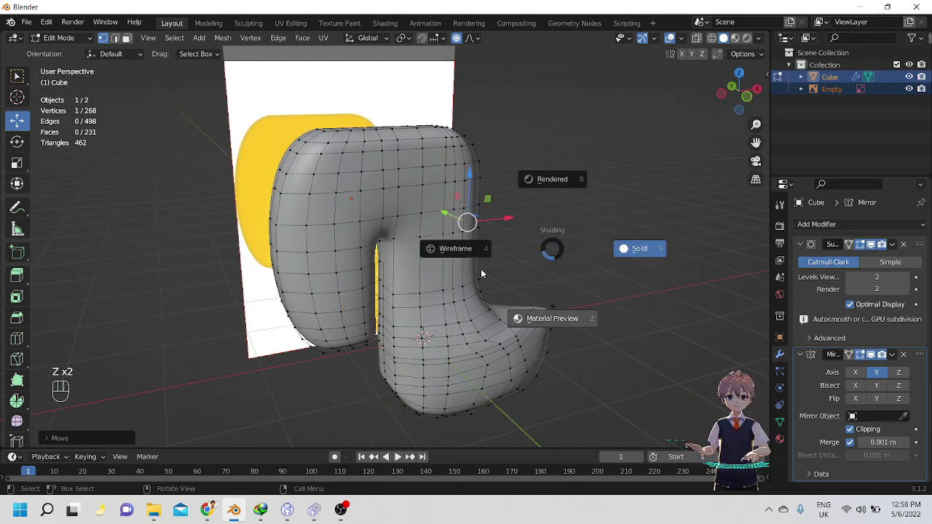
click(461, 250)
click(512, 240)
key(z)
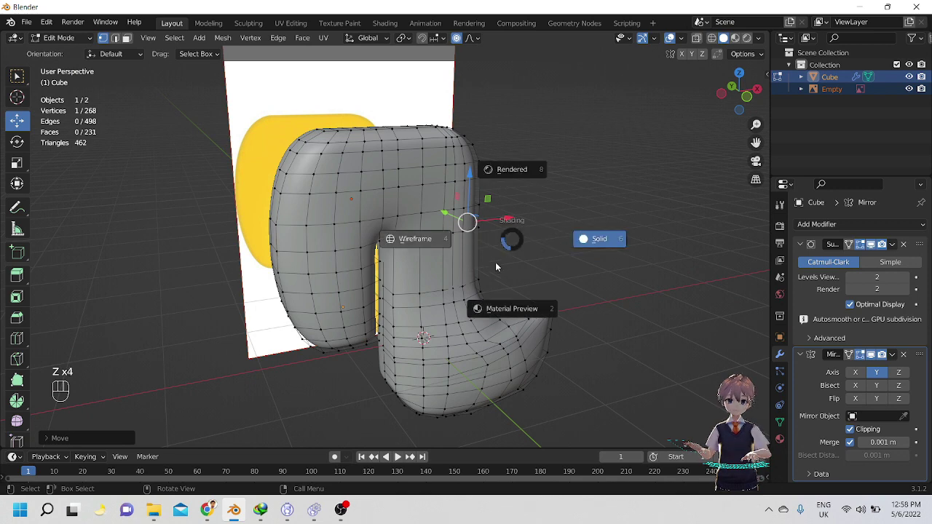
click(598, 239)
key(Tab)
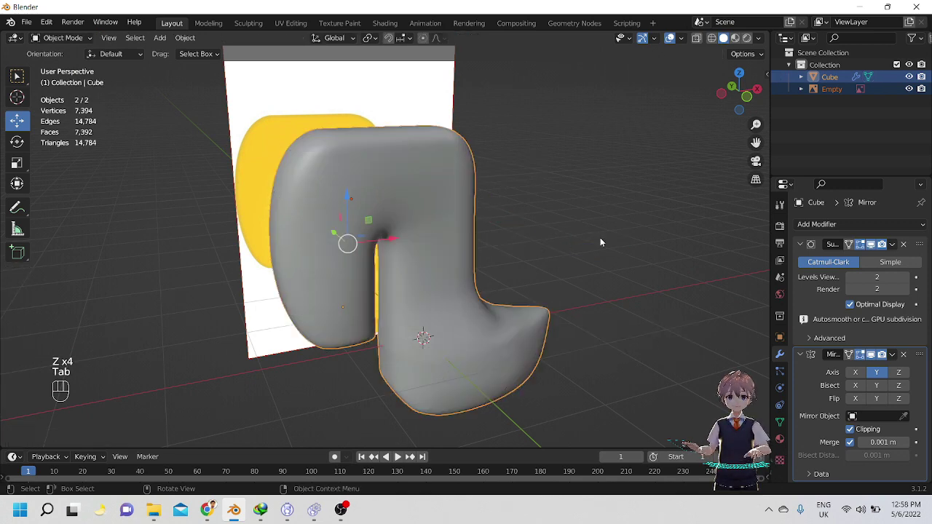
Raise the vertex on the tail's top about 0.015 m along Z with smooth proportional editing.
alt+drag(628, 276, 503, 241)
scroll(488, 291, up, 2)
key(Tab)
key(g)
key(z)
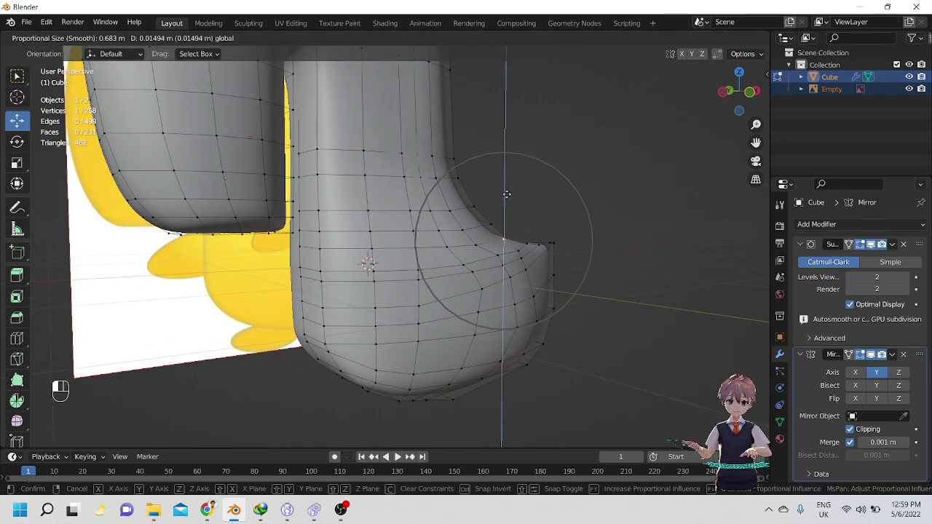
drag(509, 191, 509, 192)
Try to reposition the vertex on the tail's upper side edge in the front view, and undo the move.
click(477, 246)
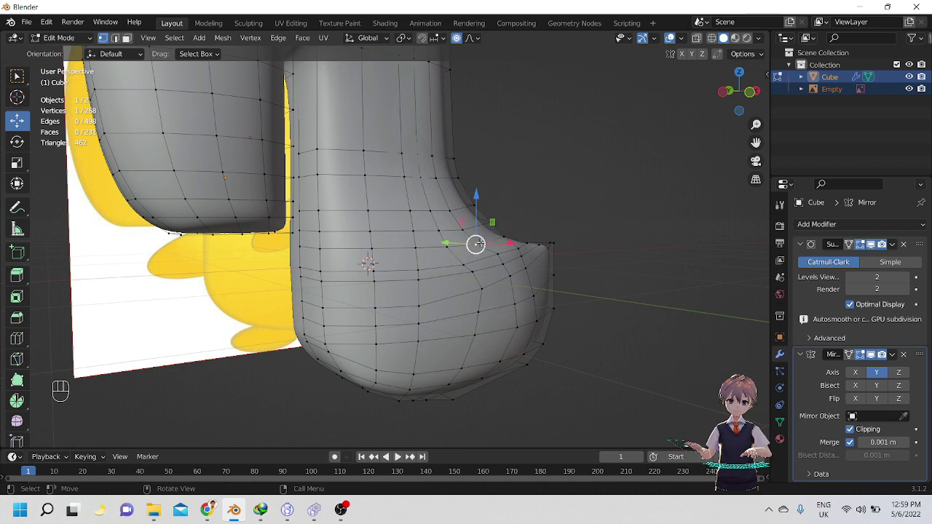
alt+drag(478, 247, 348, 195)
scroll(451, 244, up, 5)
alt+drag(397, 277, 411, 295)
key(KP_1)
scroll(463, 278, up, 4)
drag(455, 253, 488, 242)
key(ctrl+z)
Adjust a vertex on the tail's side with proportional editing off and check the surface in Object Mode.
drag(440, 206, 443, 195)
drag(487, 243, 418, 243)
middle_drag(418, 243, 531, 269)
key(Tab)
key(Tab)
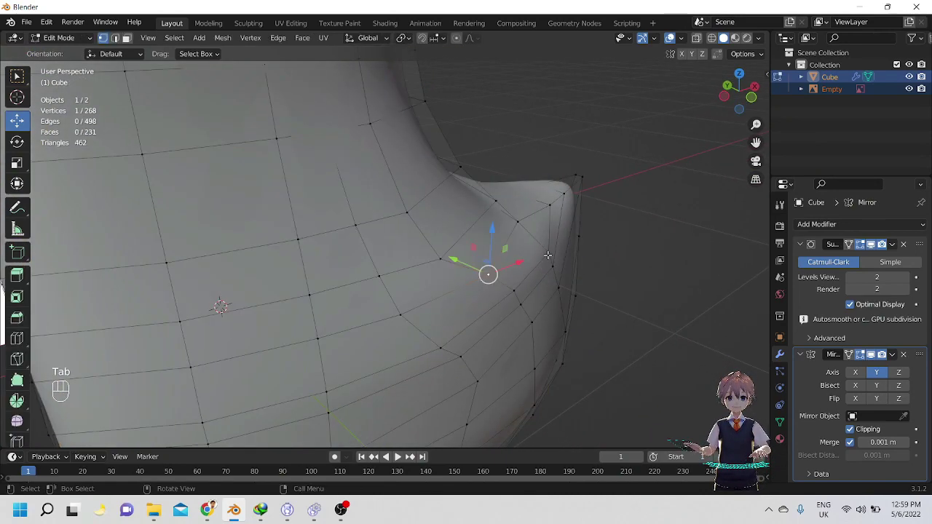
Adjust the side vertices near the tail tip, shifting one along Y, to smooth the bulge beside it.
drag(516, 240, 512, 237)
key(Tab)
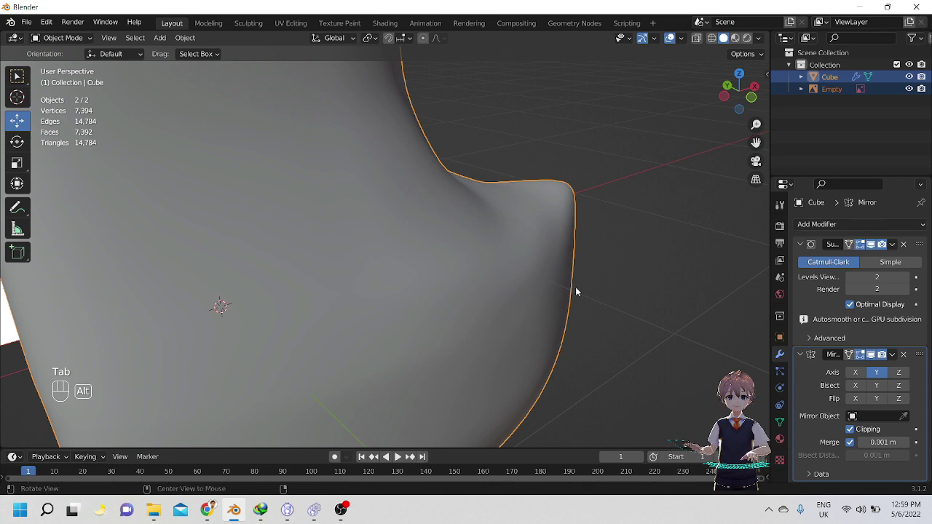
key(Tab)
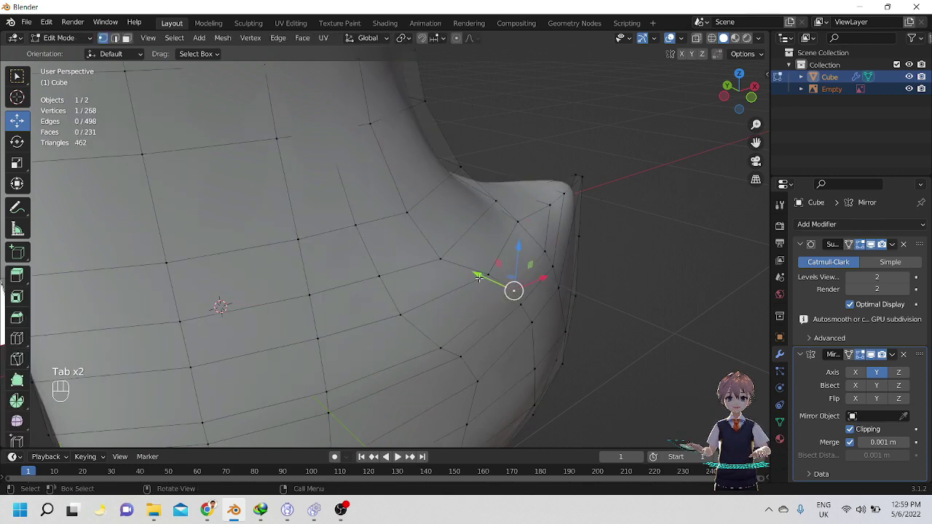
drag(479, 278, 547, 279)
key(Tab)
key(Tab)
key(Tab)
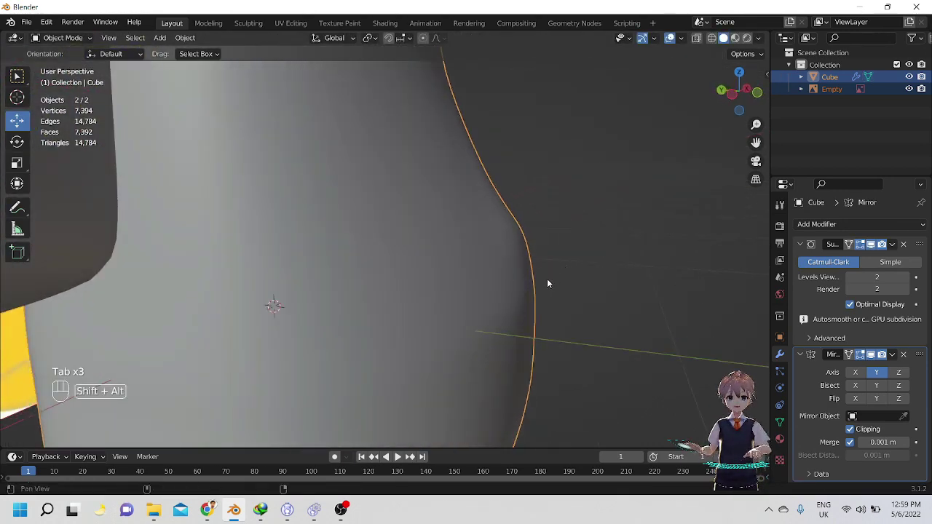
Shift a vertex on the side of the body slightly and check the smoothed surface in Object Mode.
key(Tab)
shift+middle_drag(547, 284, 357, 245)
key(Tab)
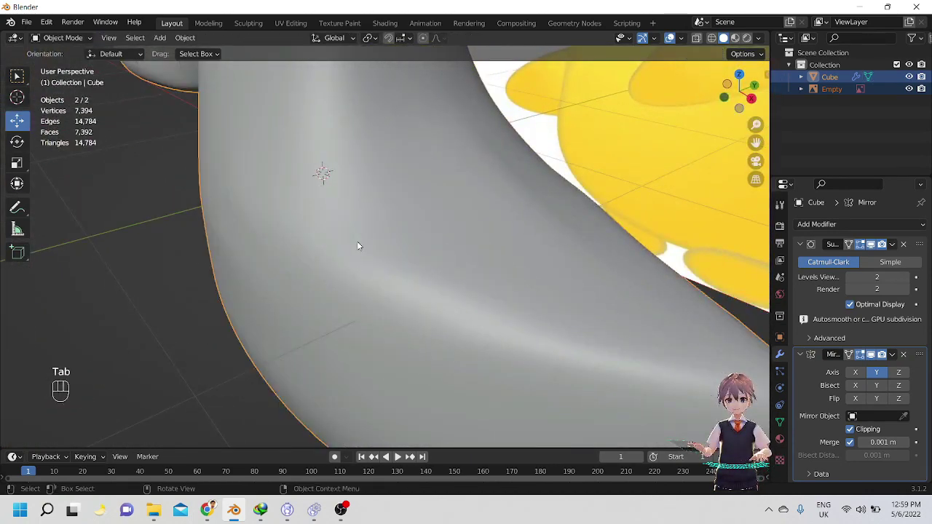
key(Tab)
drag(287, 286, 281, 284)
middle_drag(281, 284, 481, 290)
key(Tab)
Move the edges on the lower front of the chest slightly, shifting the lowest one about 0.013 m along X.
alt+drag(481, 285, 525, 337)
scroll(507, 258, up, 5)
scroll(526, 337, down, 5)
alt+middle_drag(524, 341, 590, 259)
alt+drag(590, 258, 495, 290)
scroll(581, 293, up, 2)
key(Tab)
scroll(421, 261, up, 1)
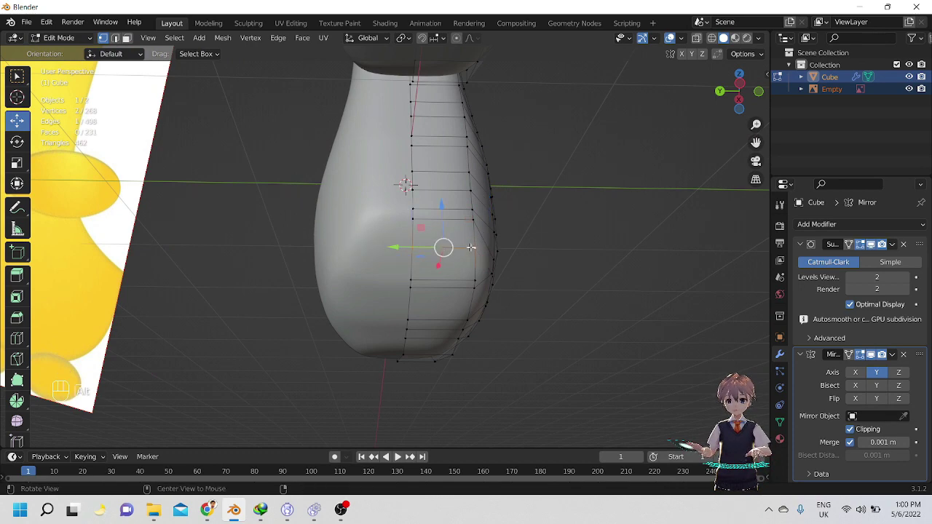
alt+drag(471, 248, 344, 280)
drag(365, 314, 363, 316)
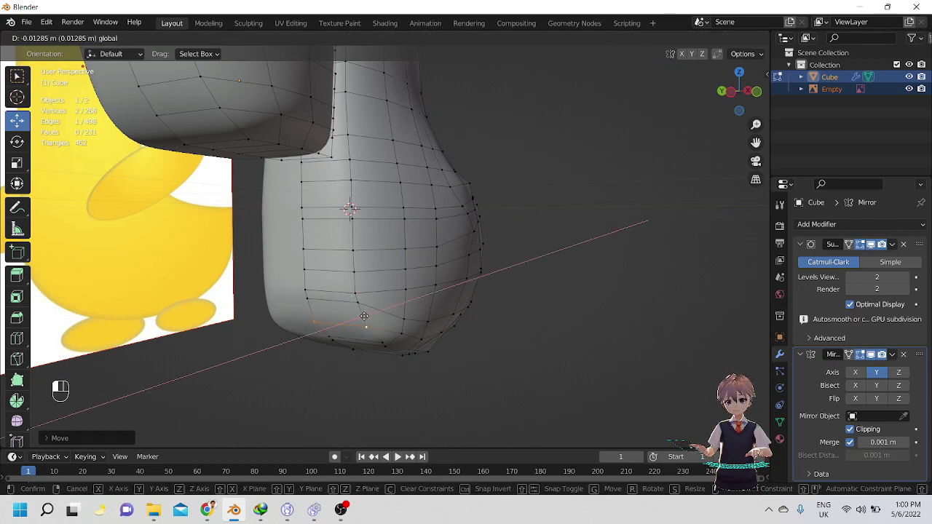
drag(364, 316, 469, 252)
Compare the body in Object Mode with the Subdivision modifier's viewport display off and on again.
key(Tab)
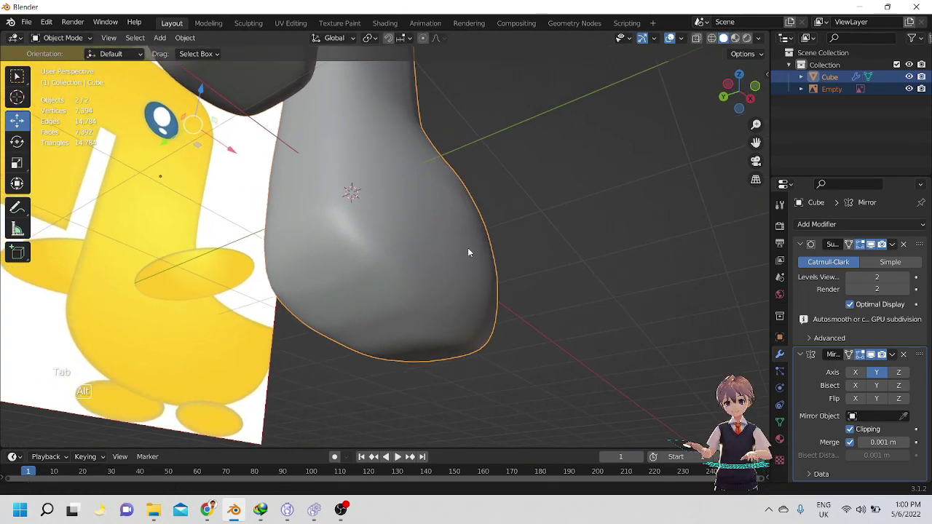
middle_drag(468, 253, 779, 259)
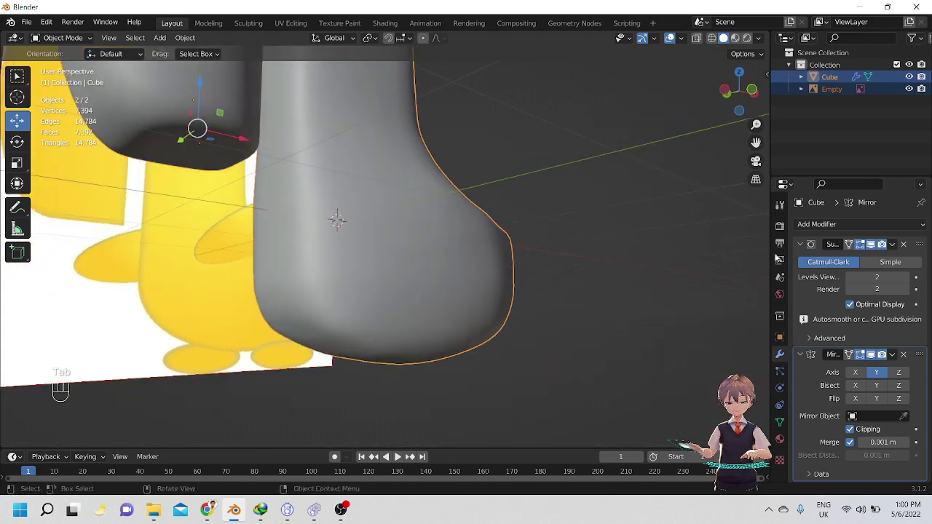
click(871, 246)
alt+middle_drag(588, 273, 423, 333)
alt+drag(449, 262, 453, 297)
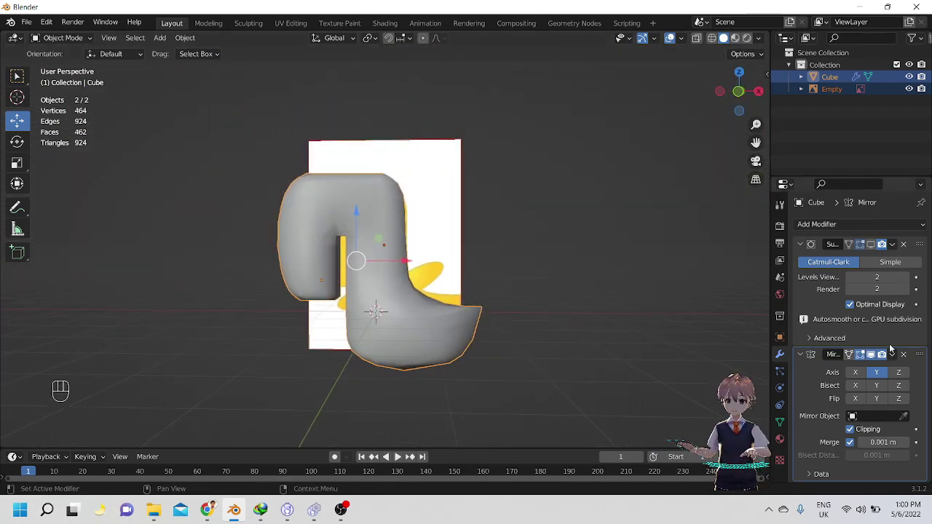
click(871, 245)
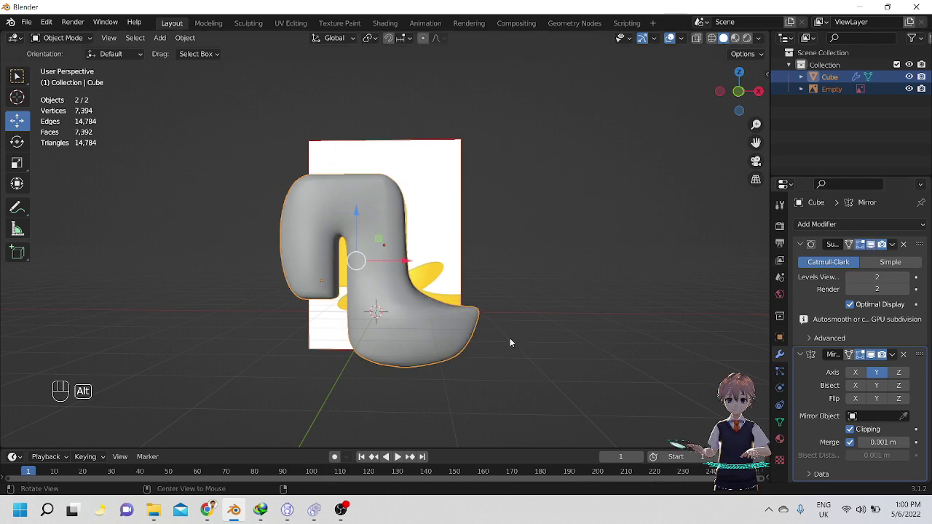
alt+drag(510, 338, 519, 334)
Compare the body with the reference in the front view and select the reference image.
key(KP_1)
scroll(519, 337, down, 2)
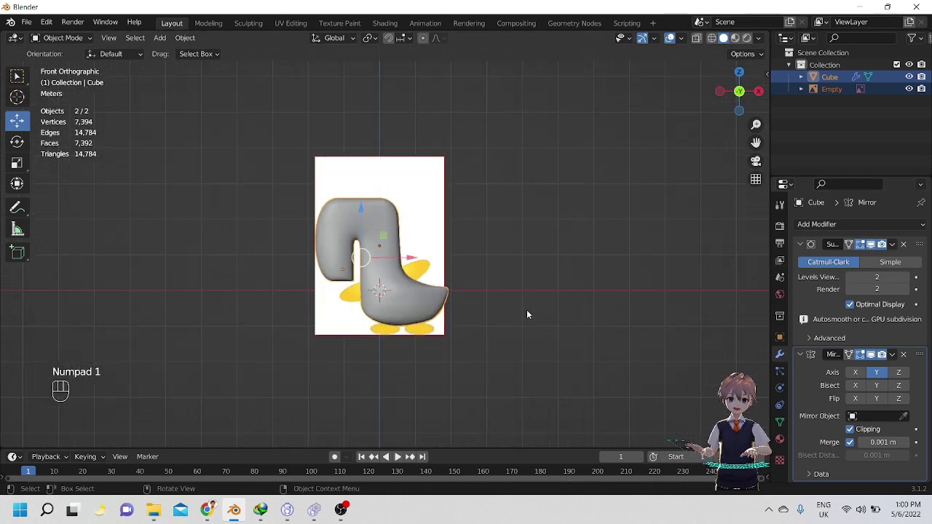
click(417, 223)
alt+drag(475, 341, 436, 408)
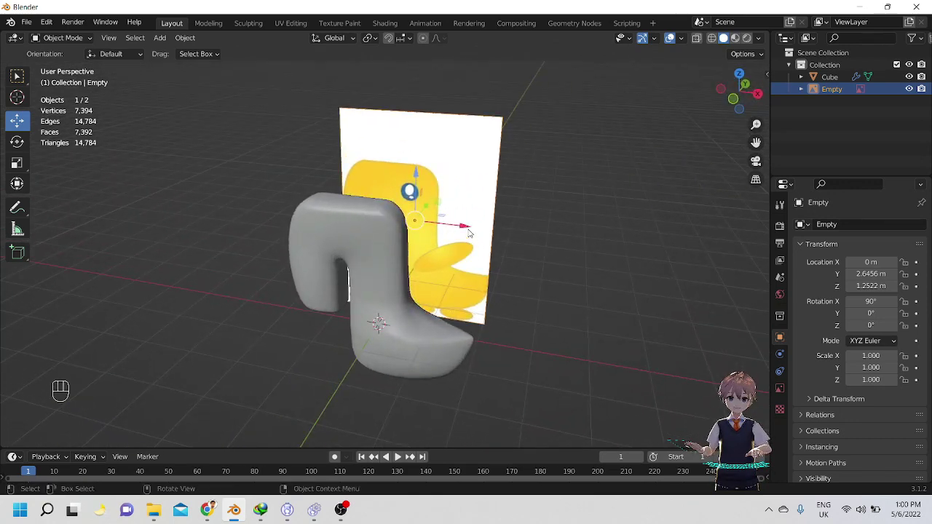